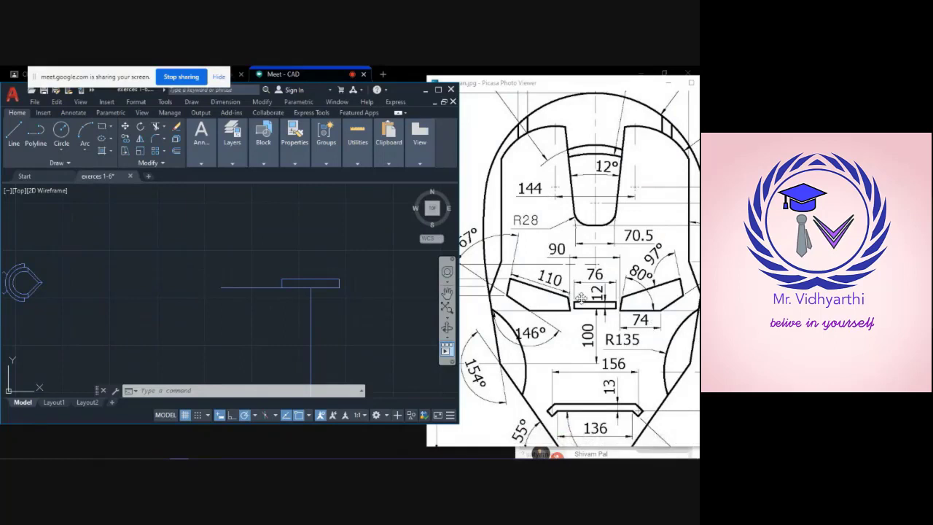
- Draw a horizontal line rightward from the middle of the rectangle's bottom edge in two consecutive segments, 45 and 74 long
scroll(581, 297, down, 2)
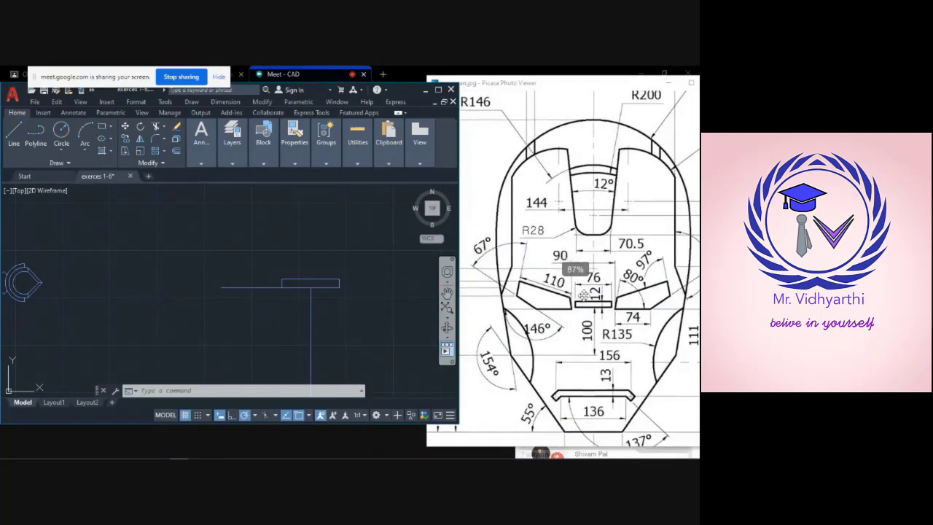
click(14, 138)
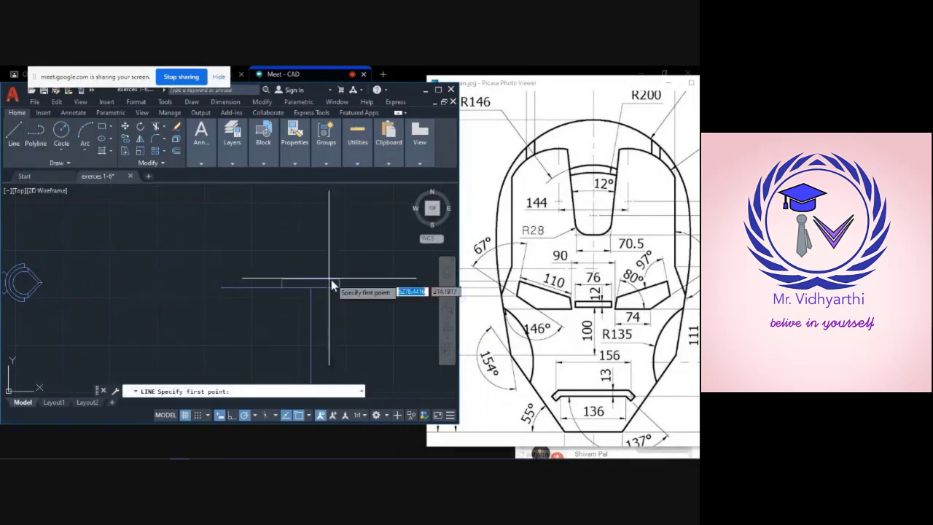
click(312, 290)
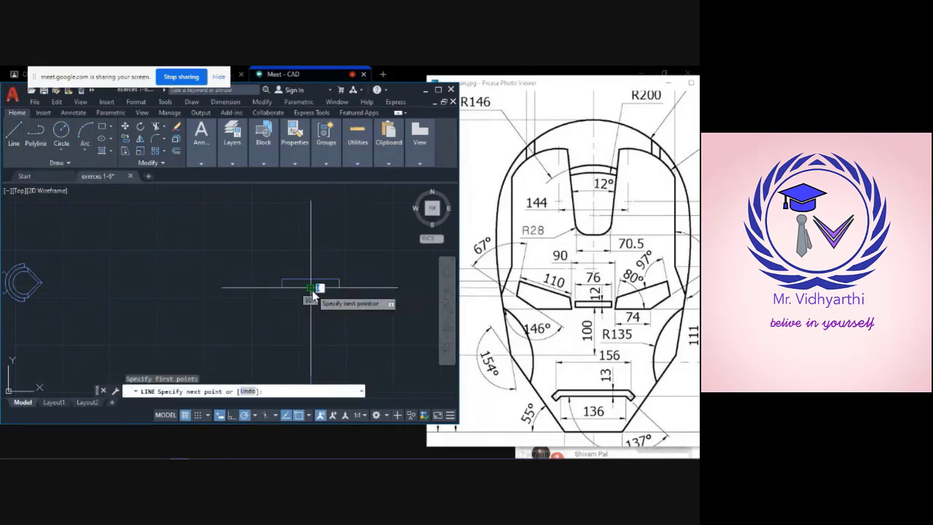
text(45)
key(Return)
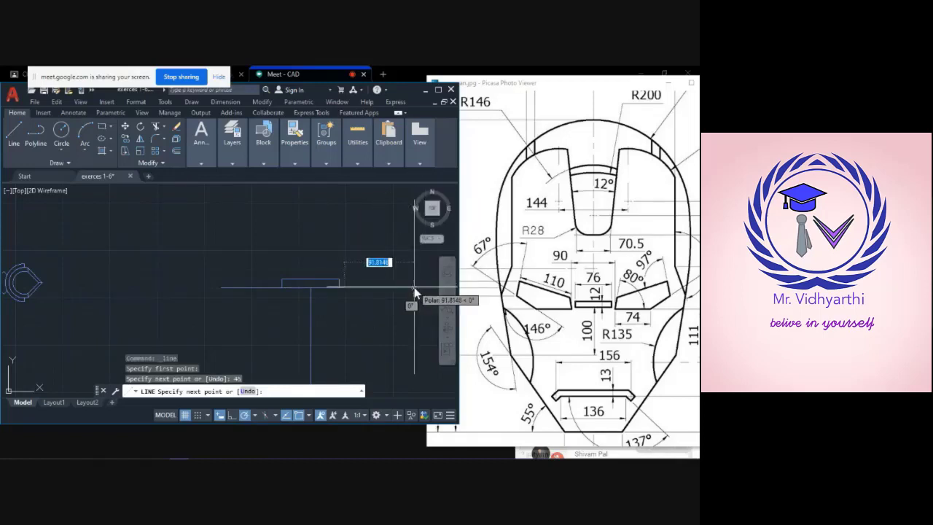
text(74)
key(Return)
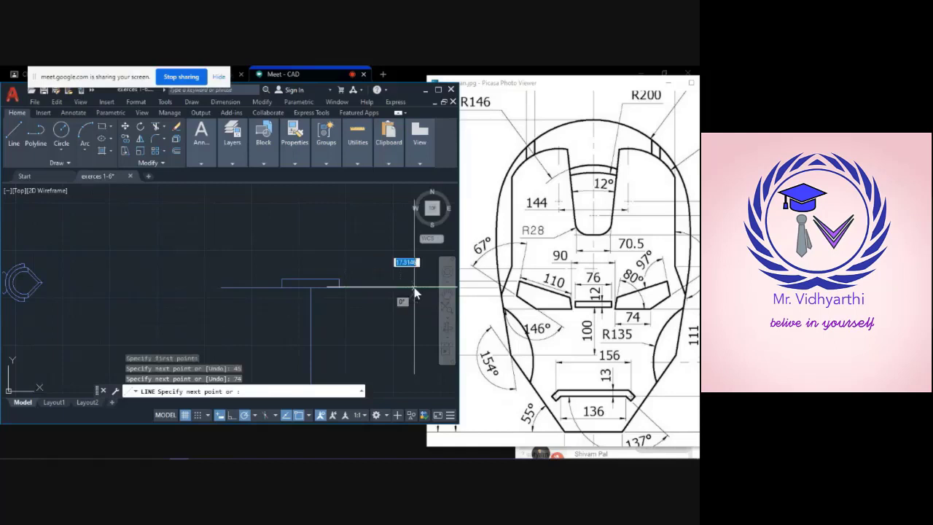
key(Escape)
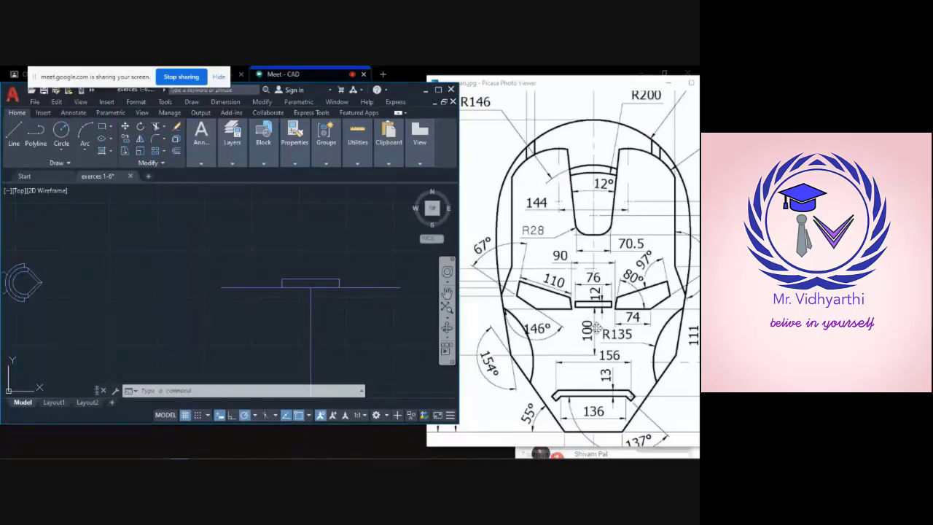
- Draw a vertical line 283.5 long upward from the lower end of the centreline
scroll(546, 309, down, 3)
scroll(546, 309, down, 2)
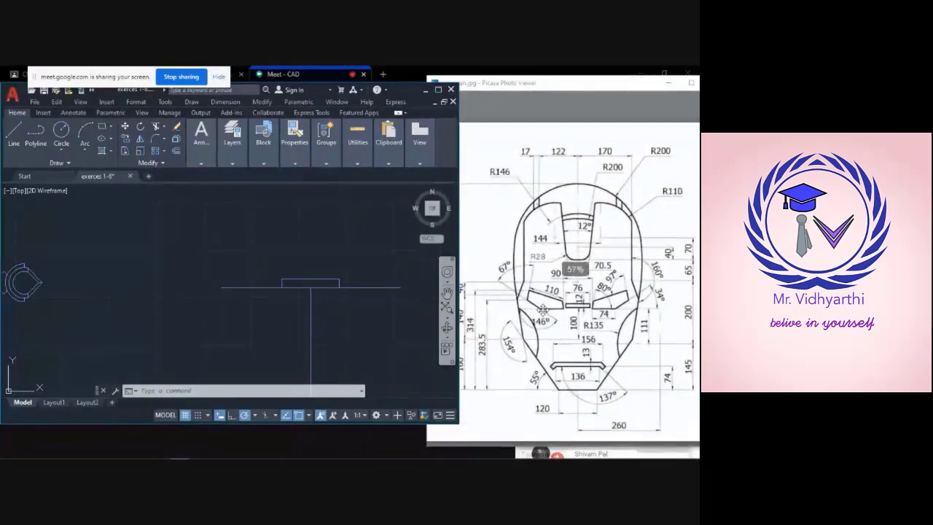
scroll(543, 309, up, 1)
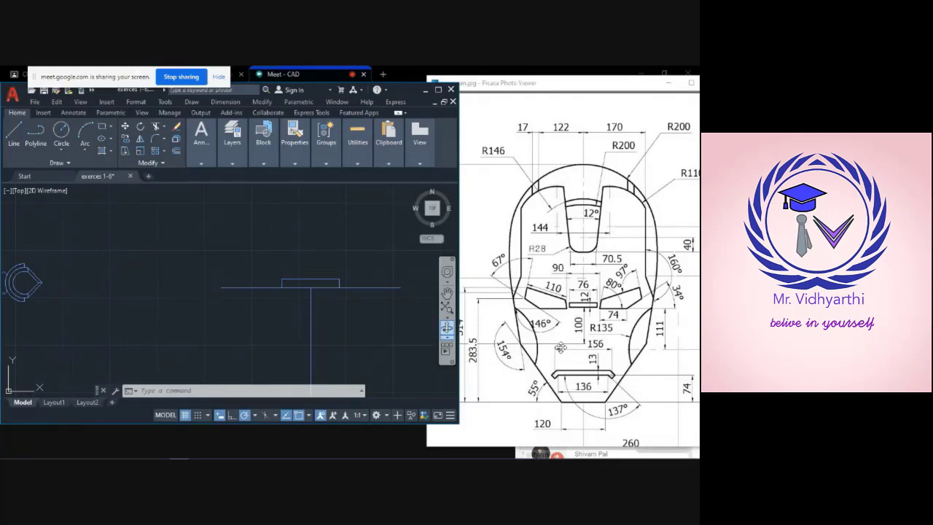
click(13, 133)
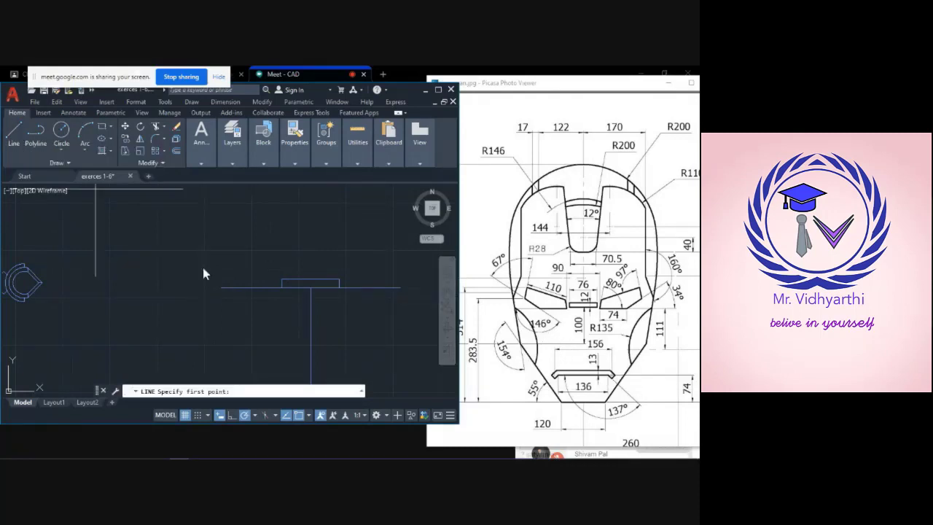
scroll(394, 341, down, 4)
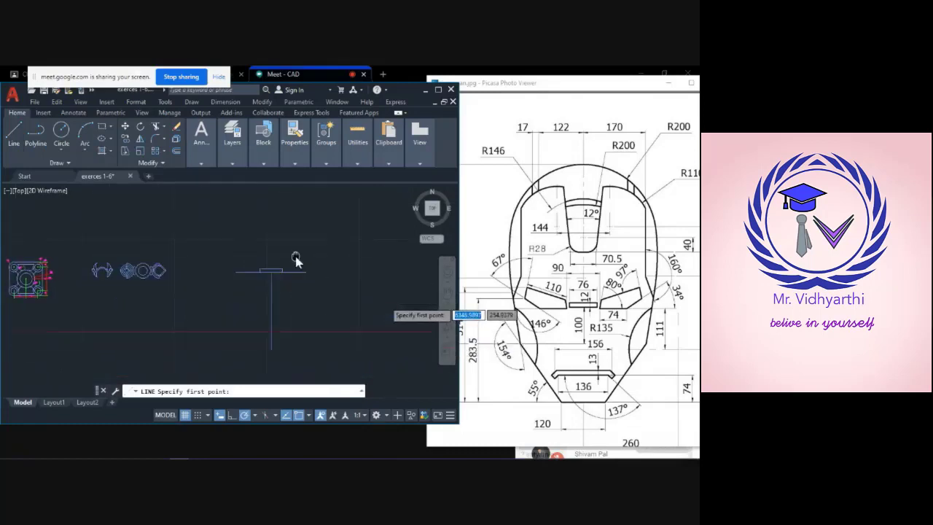
scroll(298, 332, up, 2)
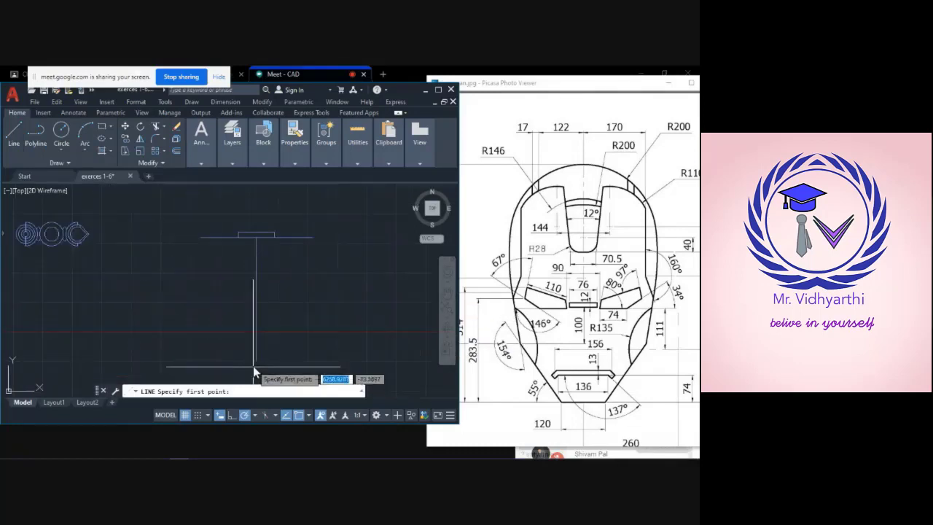
click(257, 359)
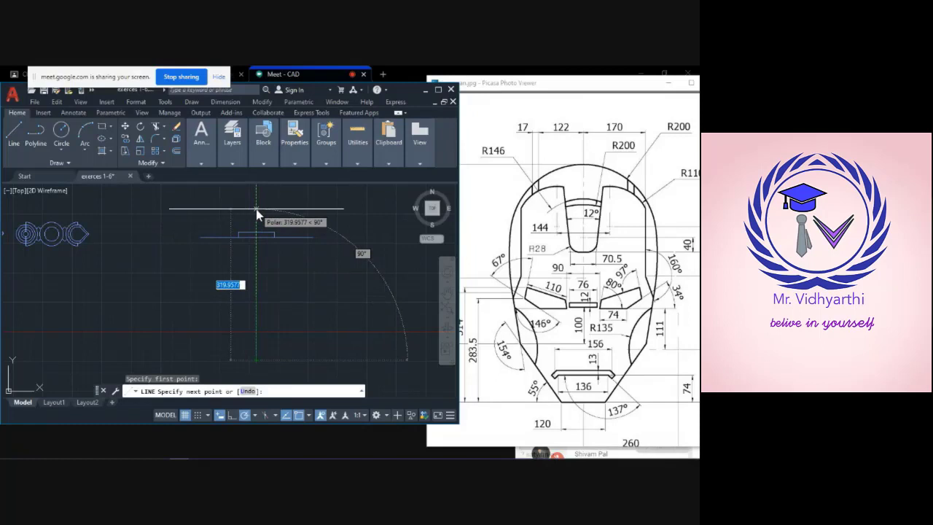
text(08)
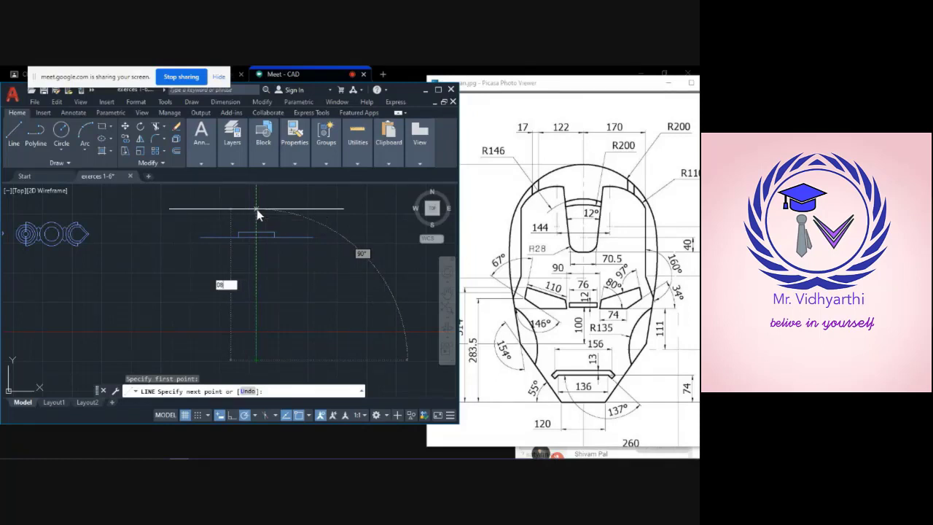
text(3)
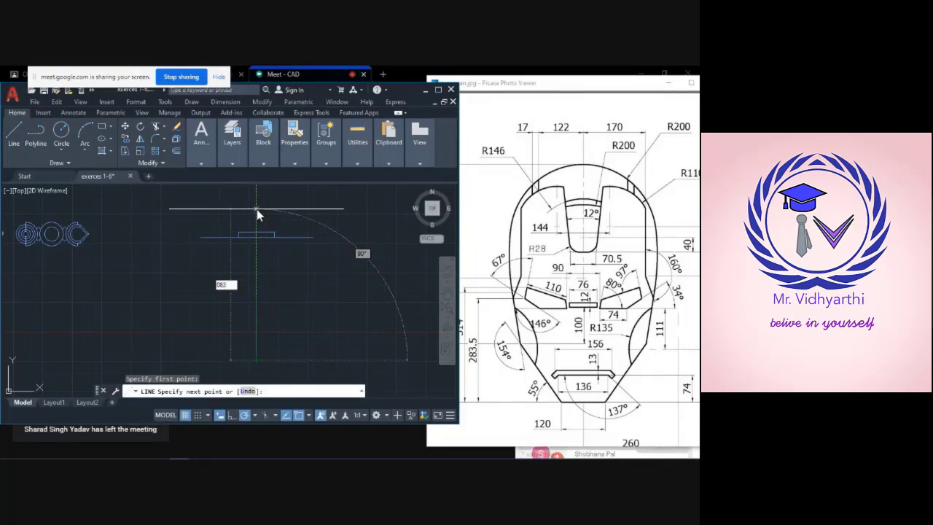
text(.3)
key(BackSpace)
key(BackSpace)
key(BackSpace)
key(BackSpace)
key(BackSpace)
text(2)
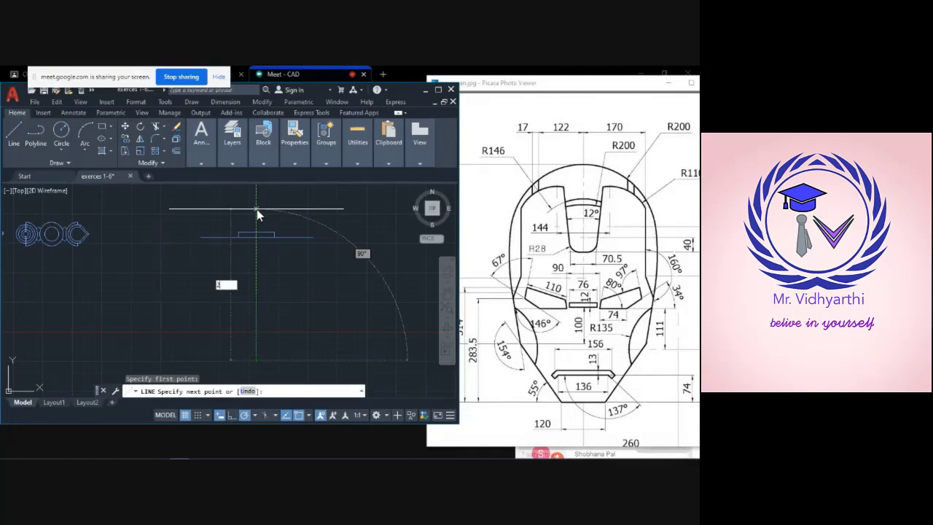
text(83.5)
key(Return)
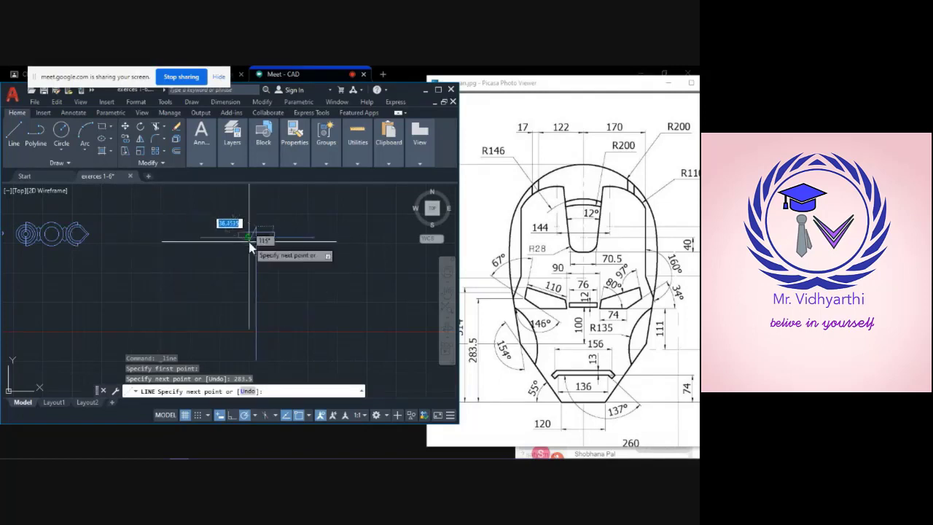
- Add a horizontal line leftward from the top of the 283.5 line, reaching past the left end of the lower horizontal line
scroll(250, 240, up, 4)
middle_drag(248, 198, 228, 265)
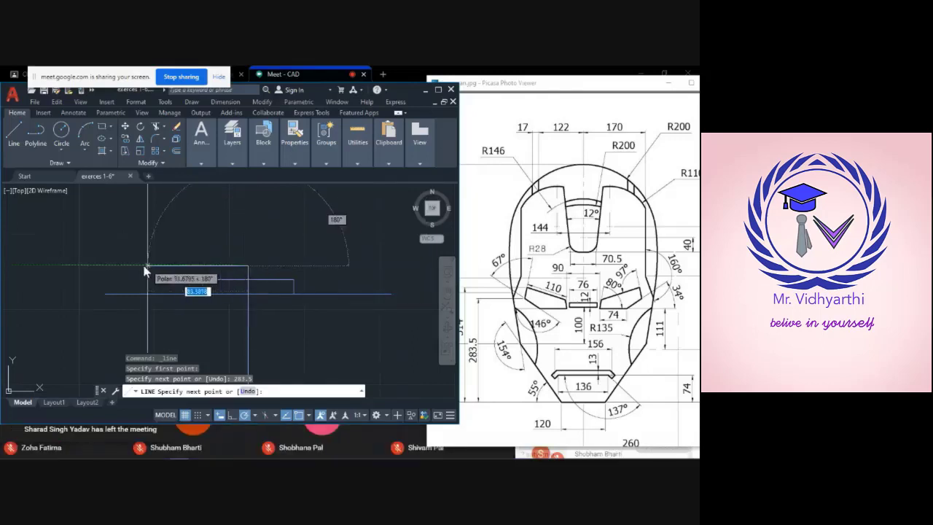
click(75, 267)
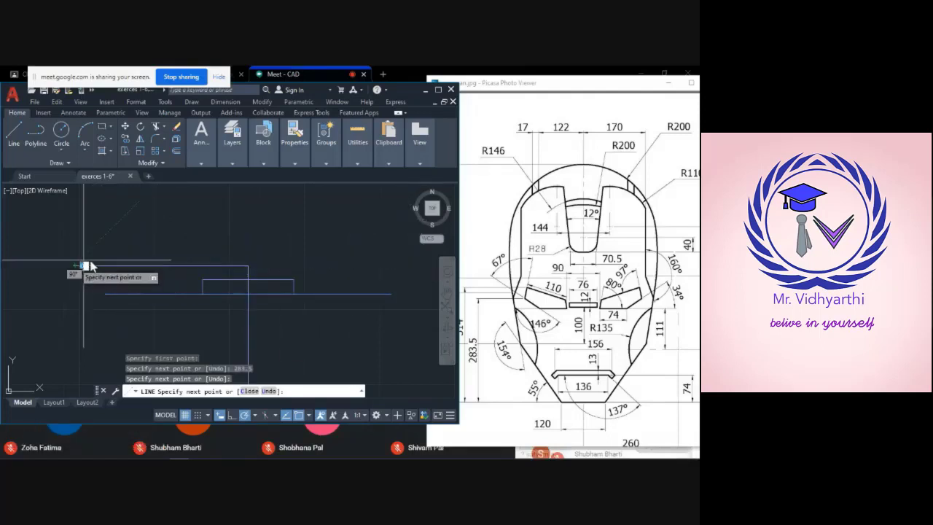
key(Escape)
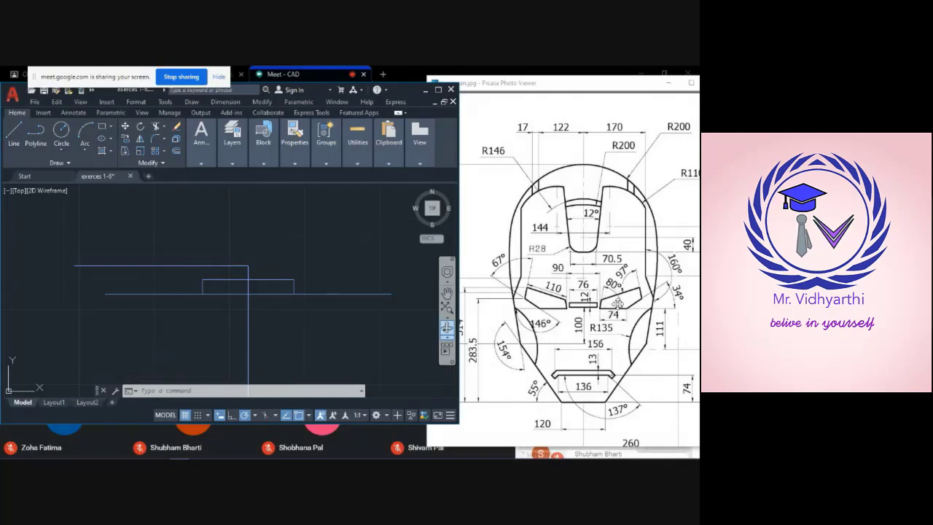
- Stretch the upper horizontal line's right end past the centreline to nearly above the lower line's right end
click(241, 265)
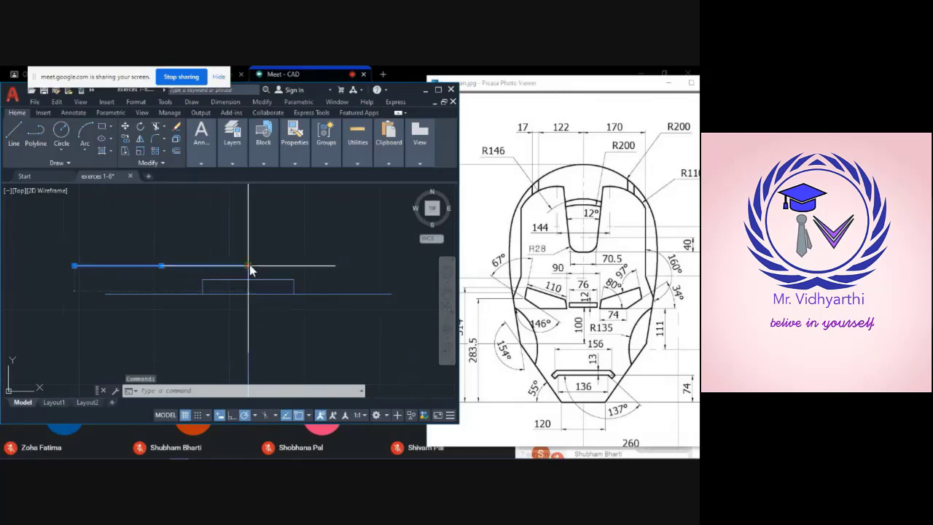
click(248, 266)
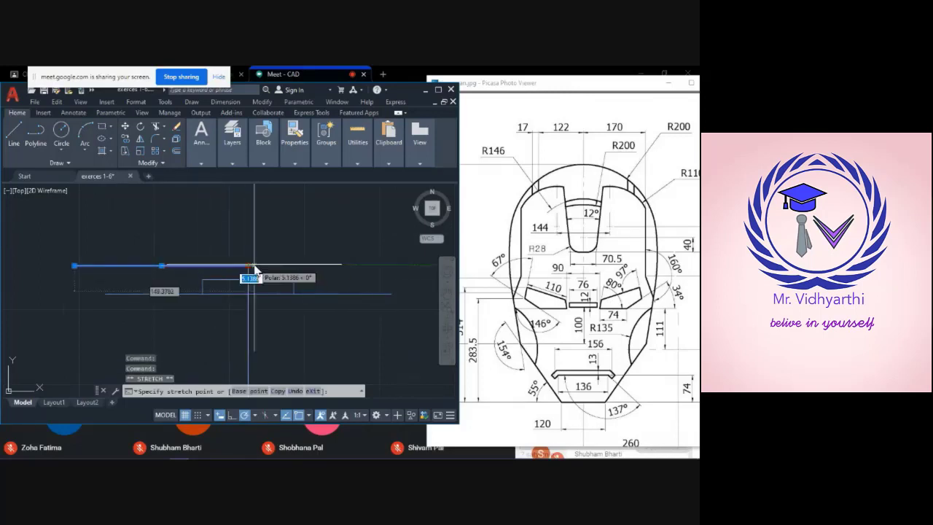
click(381, 271)
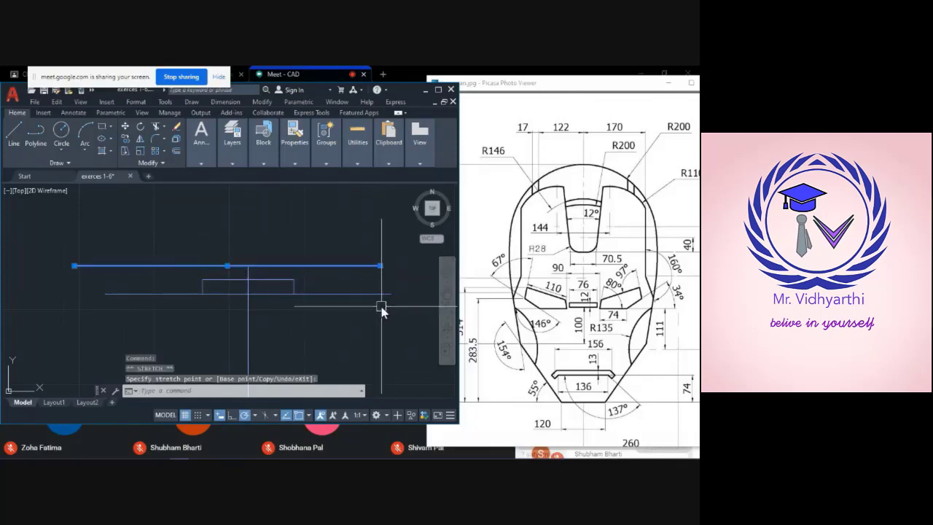
key(Escape)
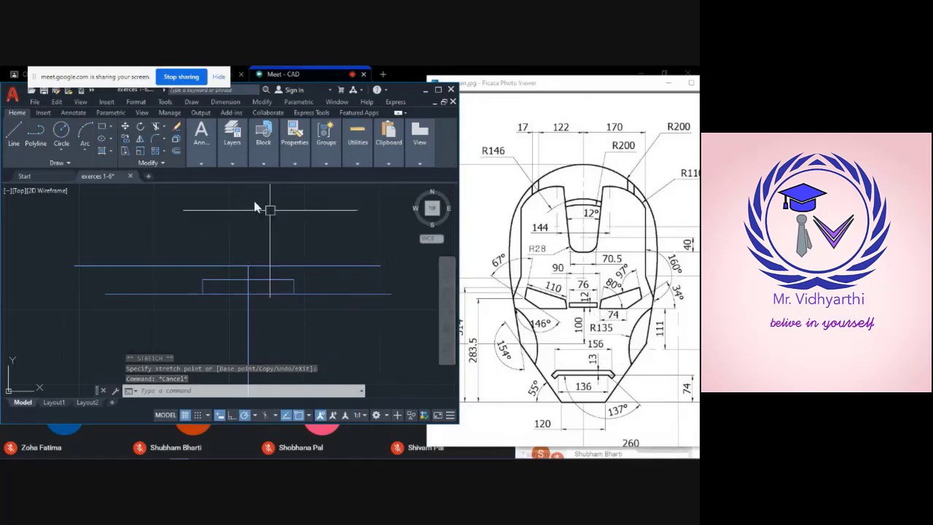
- Draw a 45 long line rightward from the middle of the rectangle's bottom edge to locate the eye's inner corner
click(14, 133)
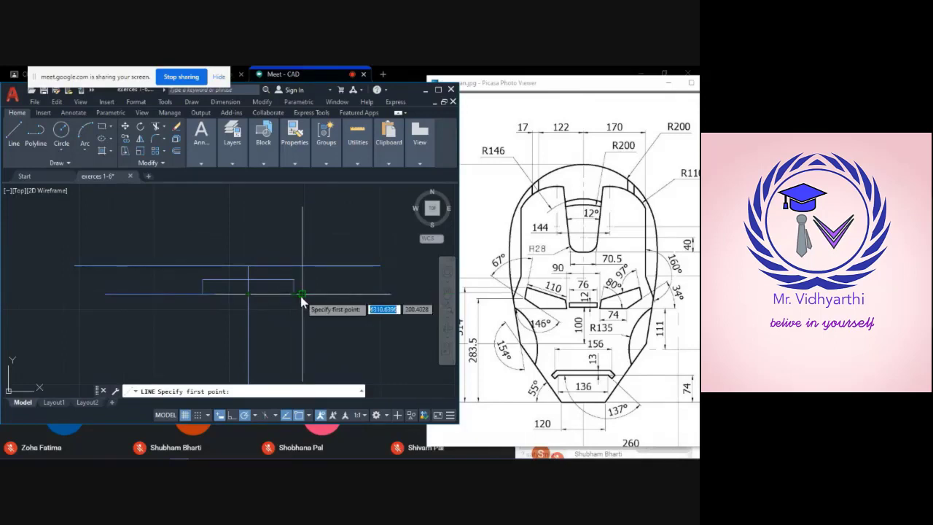
click(249, 294)
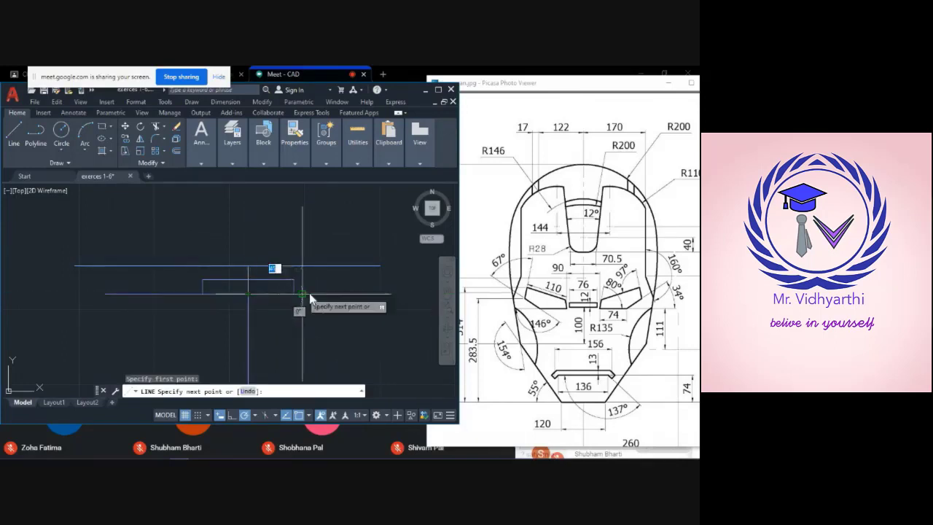
text(45)
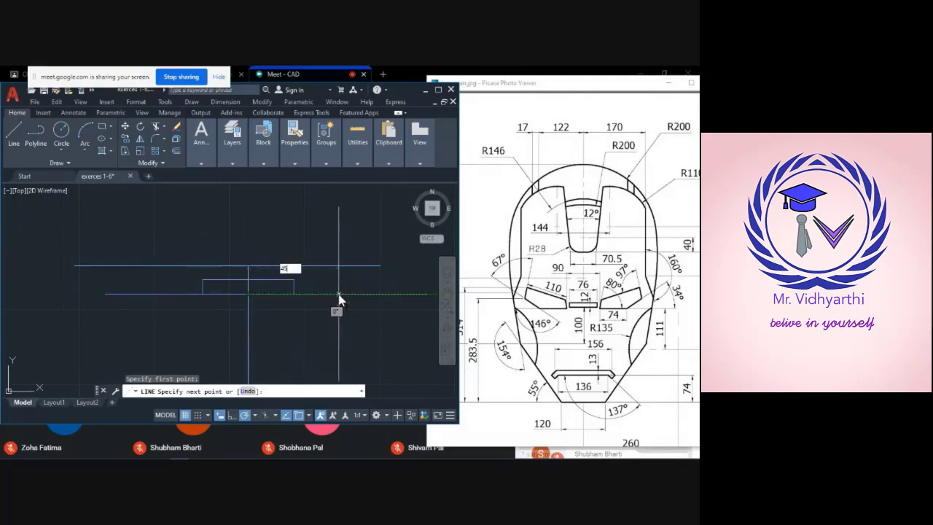
key(Return)
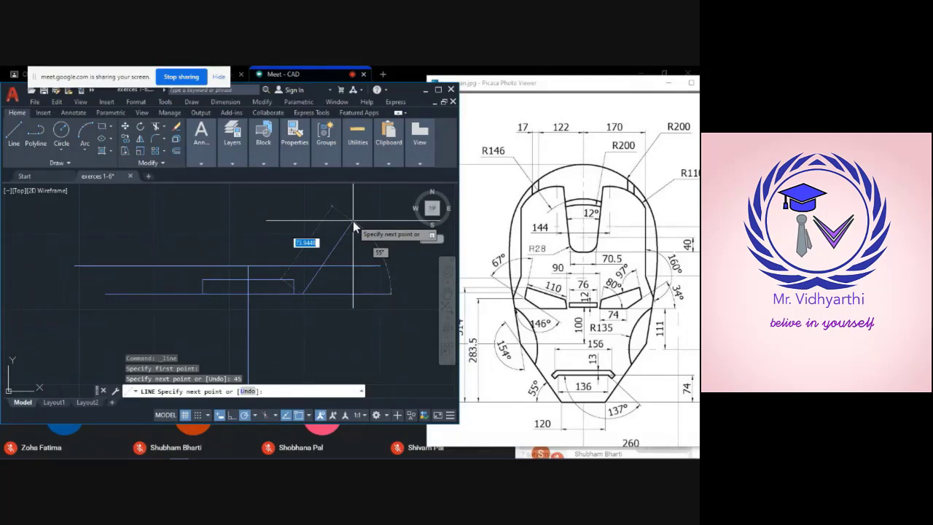
- Continue from the eye's inner corner with a line about 78 long at 80°, crossing the upper horizontal line
text(.)
key(BackSpace)
text(<)
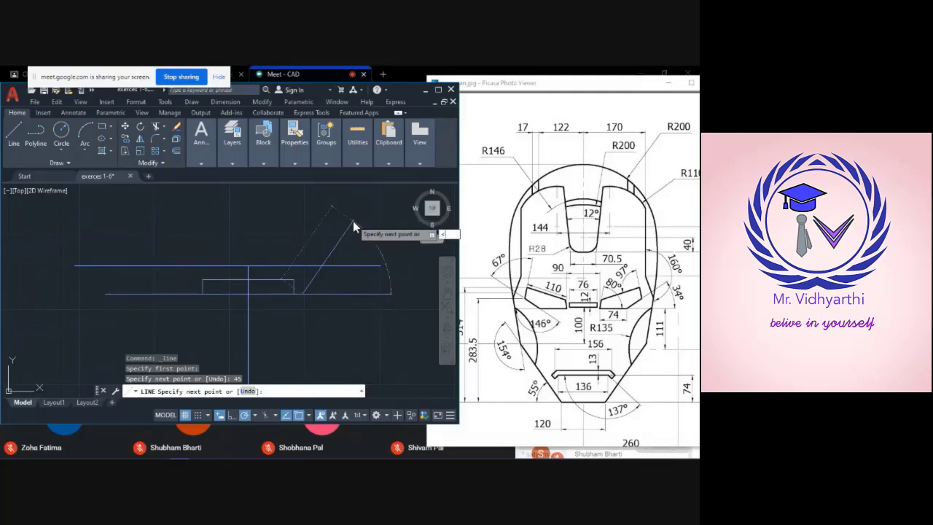
text(80)
key(Return)
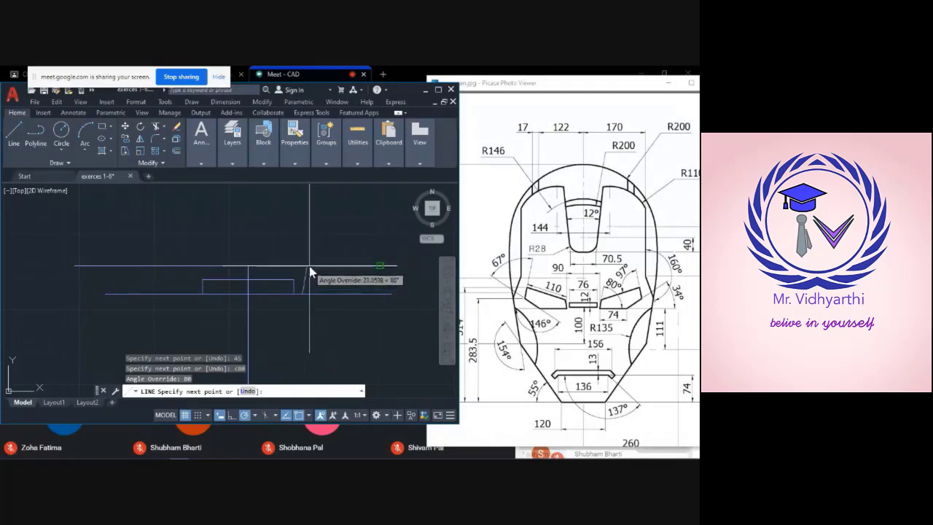
scroll(307, 272, up, 5)
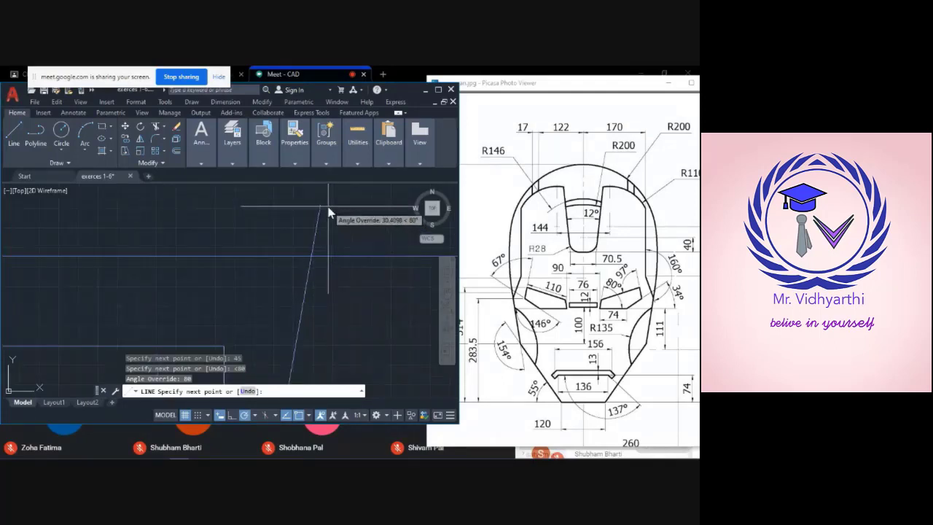
scroll(324, 207, down, 4)
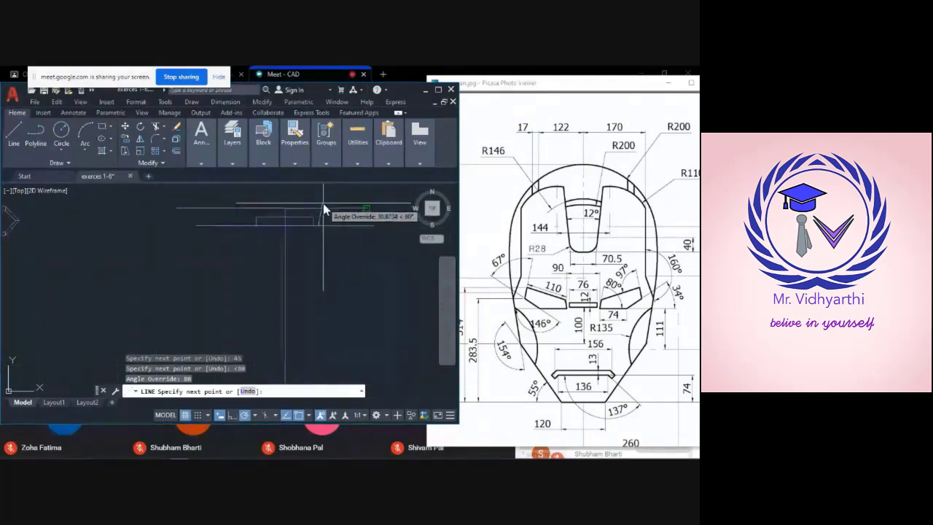
middle_drag(323, 204, 316, 266)
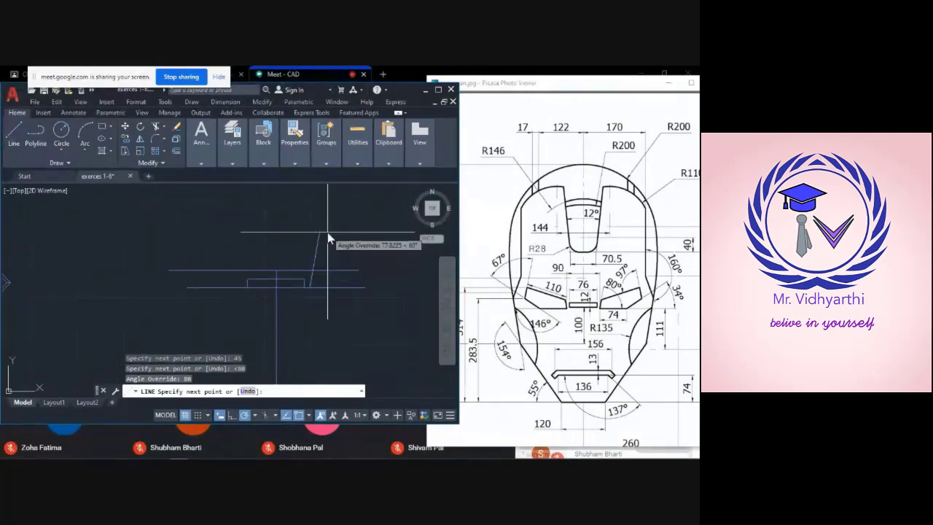
click(327, 231)
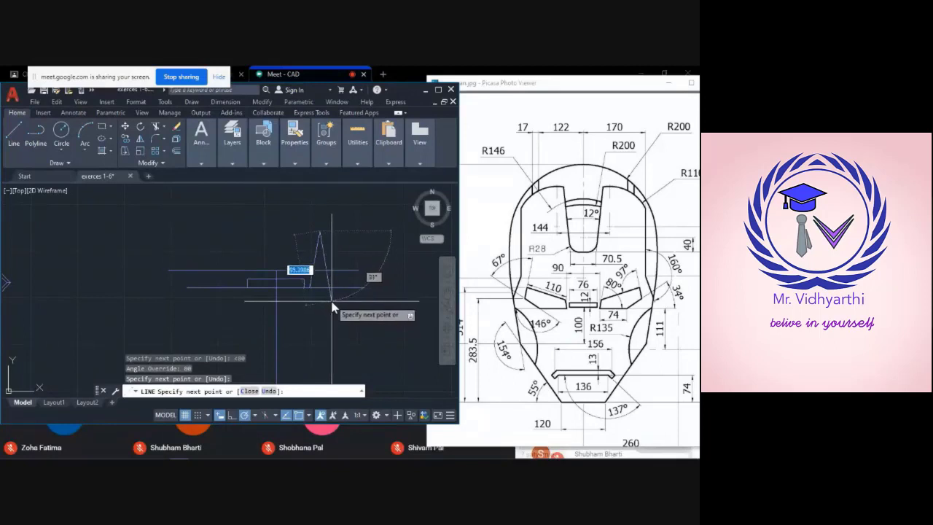
key(Escape)
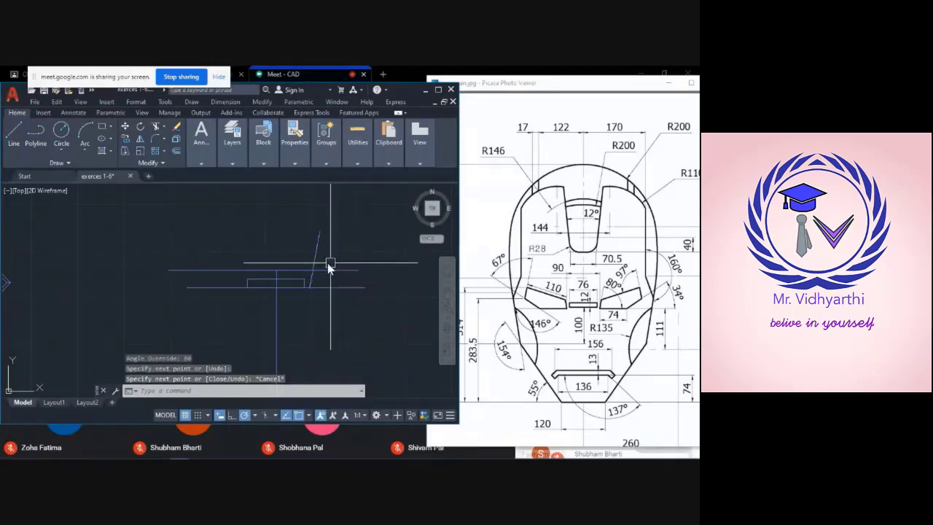
- Trim the slanted 80° line above the upper horizontal line, and that horizontal line to the right of the centreline
click(155, 126)
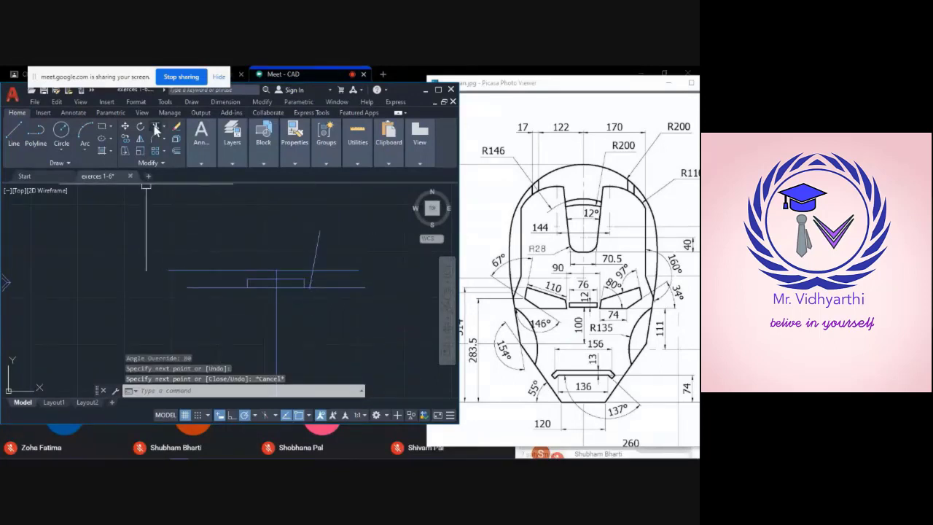
click(317, 248)
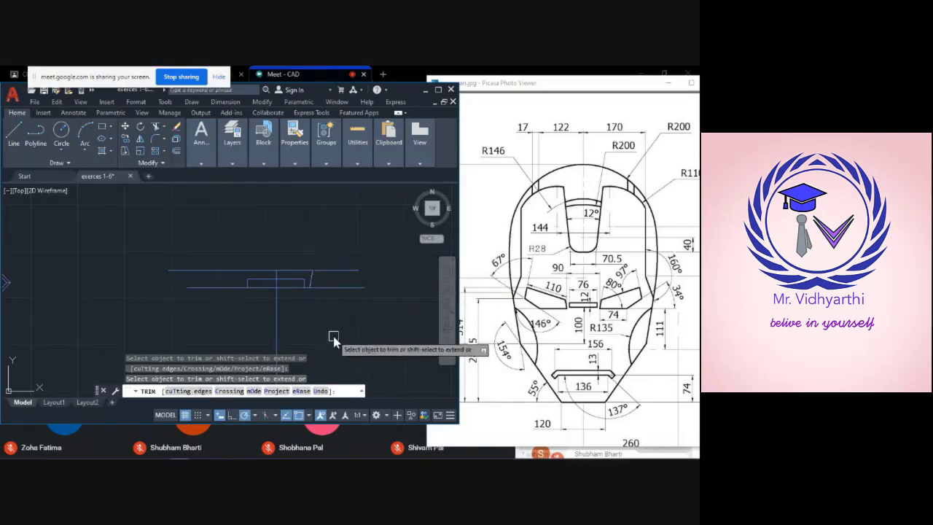
click(334, 270)
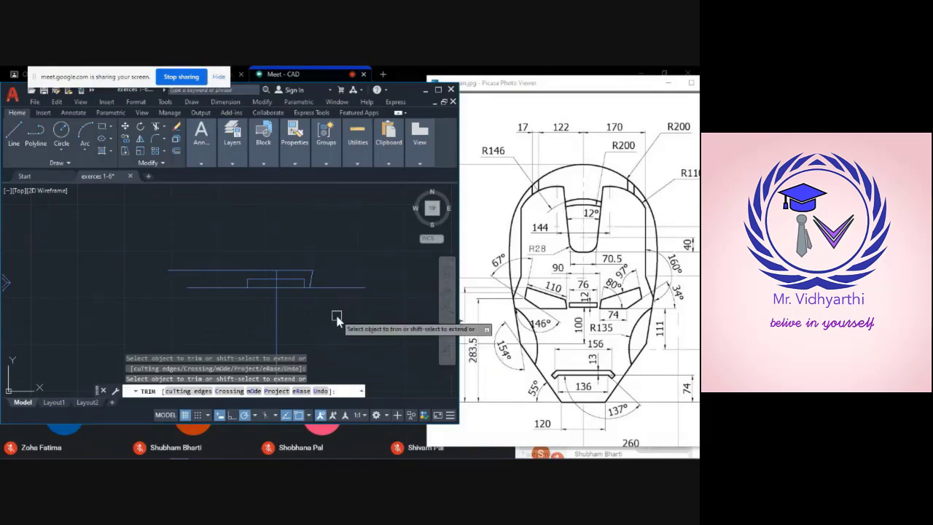
click(299, 269)
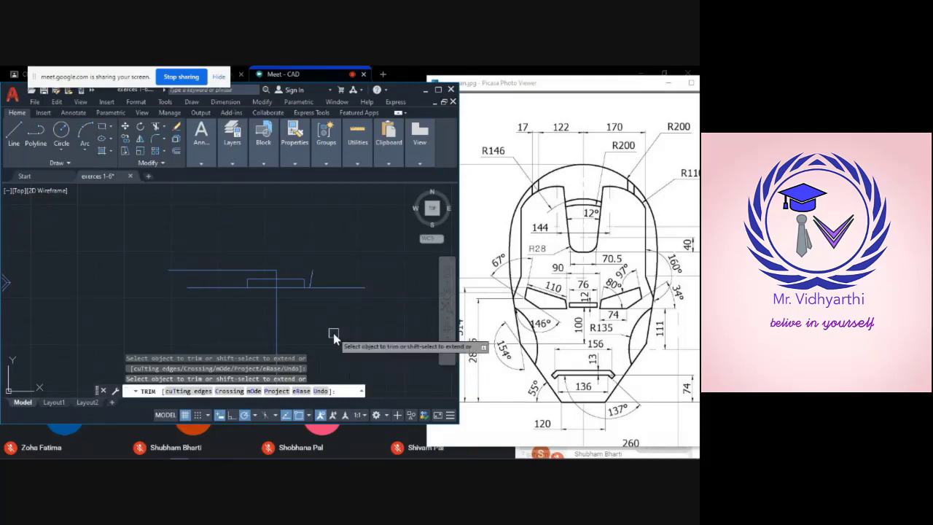
- Trim the lower horizontal line between the nose rectangle's right edge and the eye's inner corner
scroll(306, 294, up, 4)
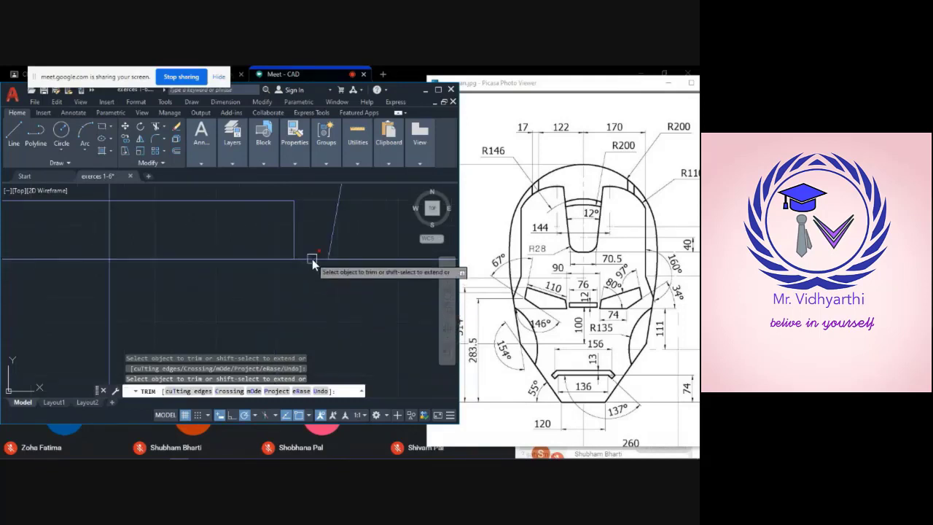
click(309, 260)
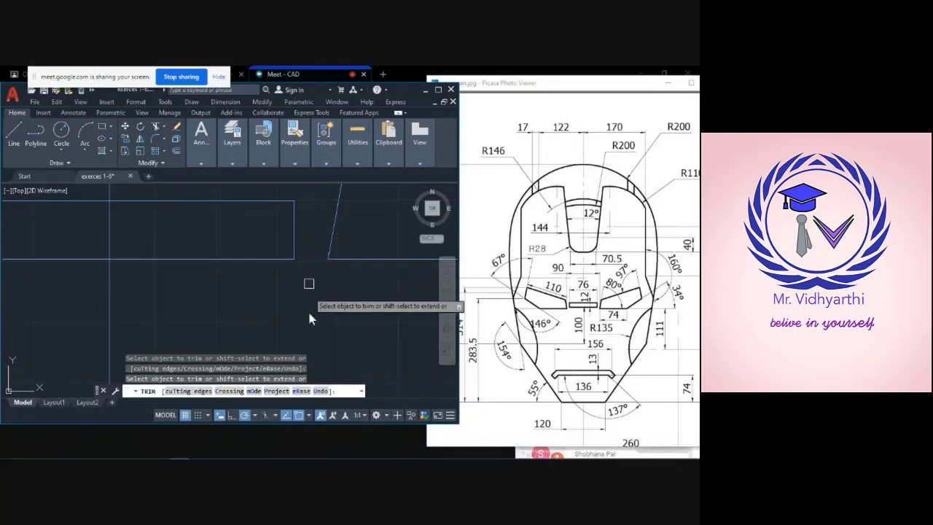
scroll(312, 277, down, 2)
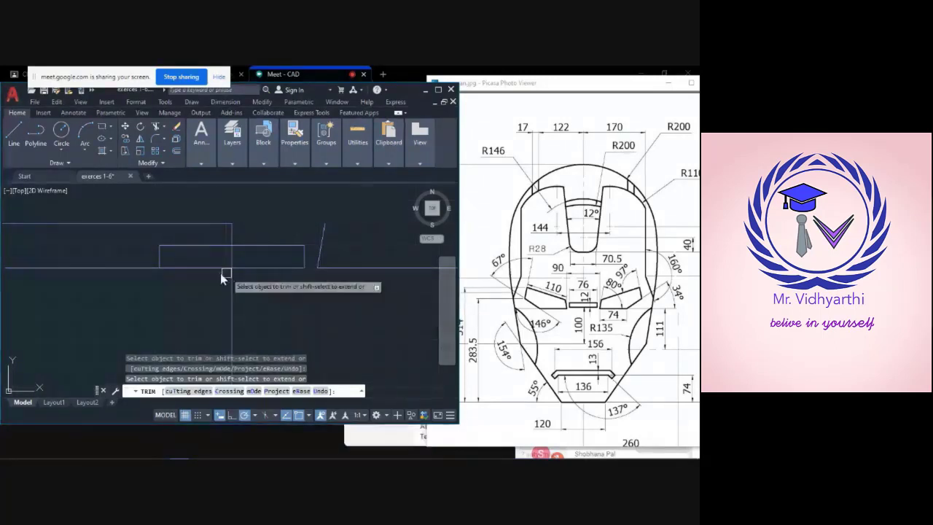
scroll(303, 277, down, 3)
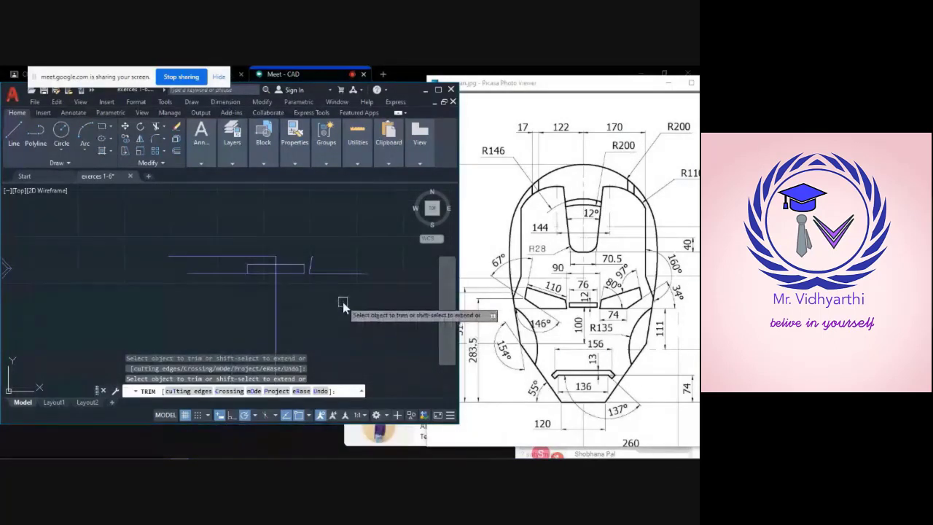
key(Escape)
- Examine the reference image's angles and lengths around the eyes and the height dimensions measured from the chin
scroll(313, 287, up, 2)
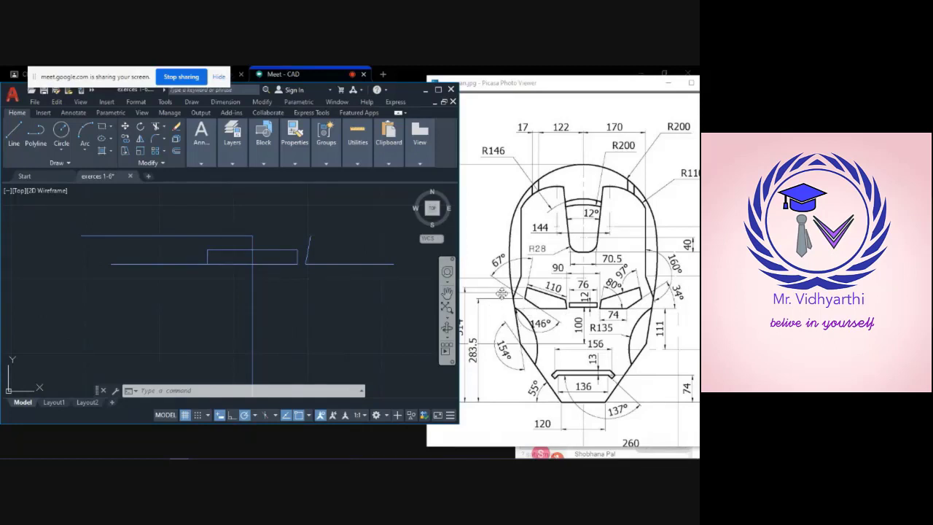
scroll(501, 293, up, 3)
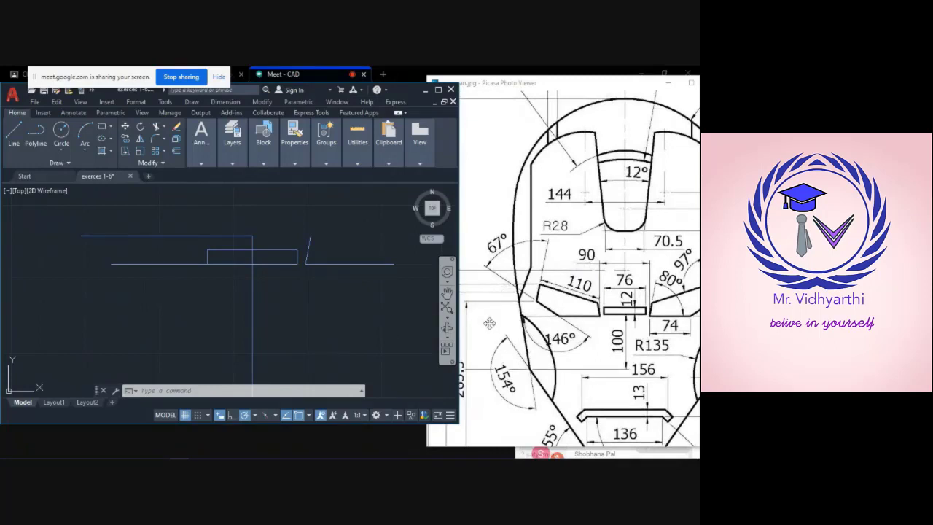
scroll(489, 311, down, 2)
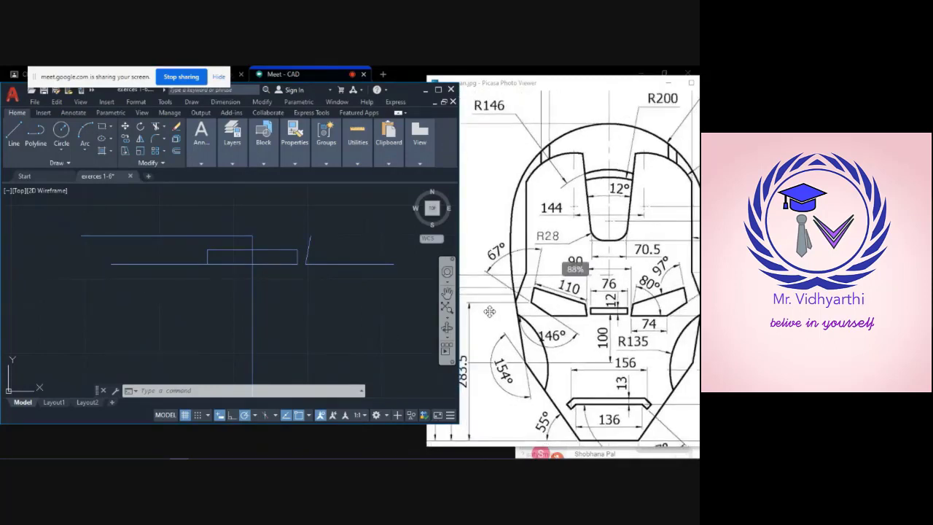
scroll(489, 311, up, 2)
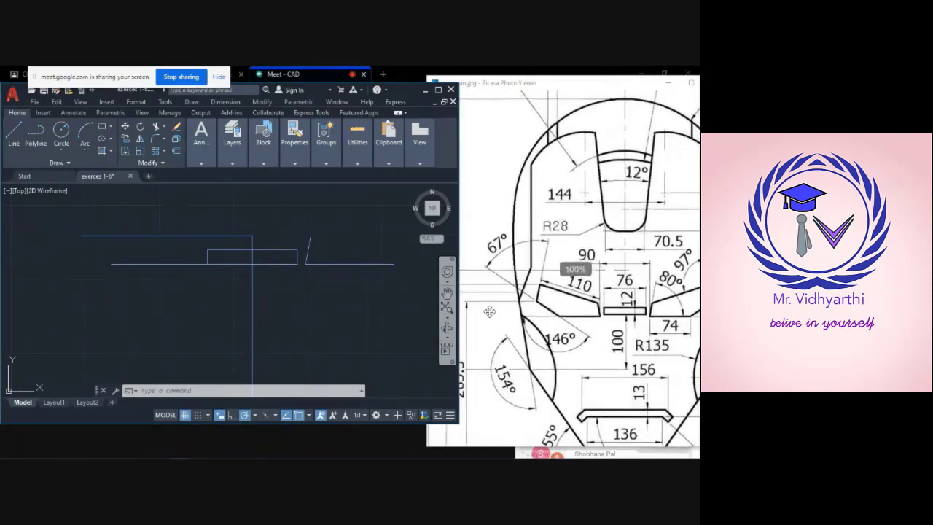
scroll(490, 310, down, 1)
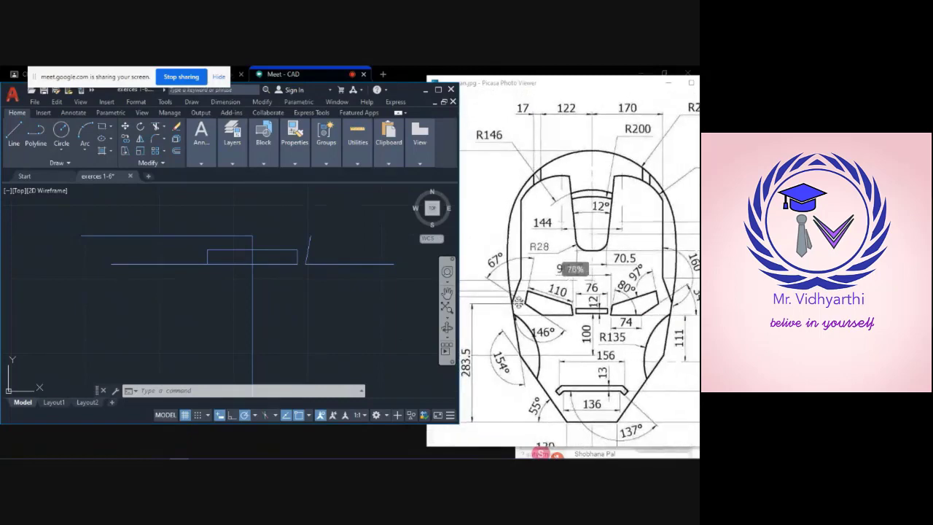
scroll(510, 313, down, 3)
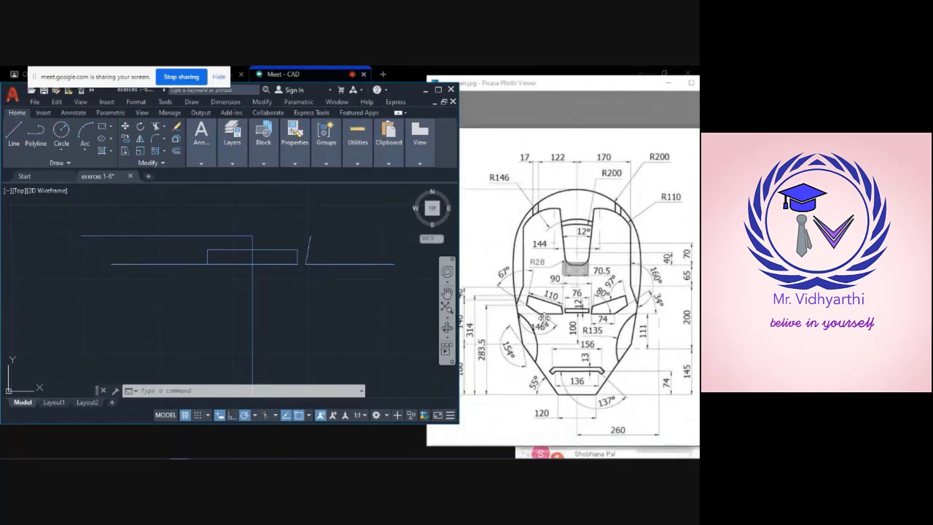
scroll(530, 316, up, 2)
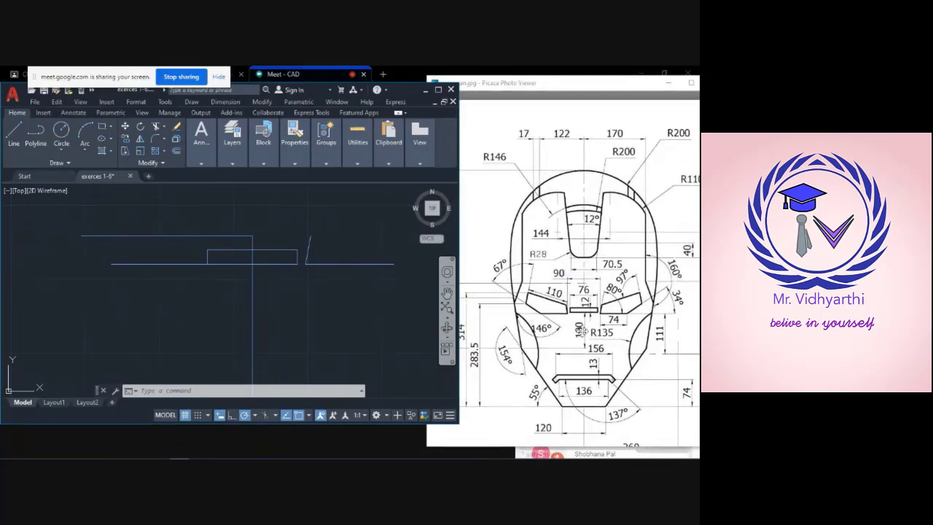
scroll(577, 329, down, 2)
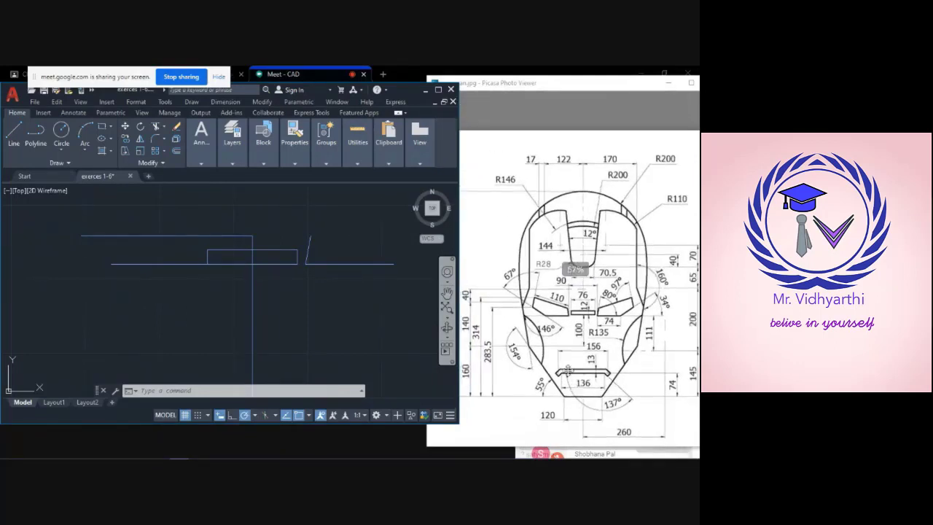
scroll(560, 356, up, 2)
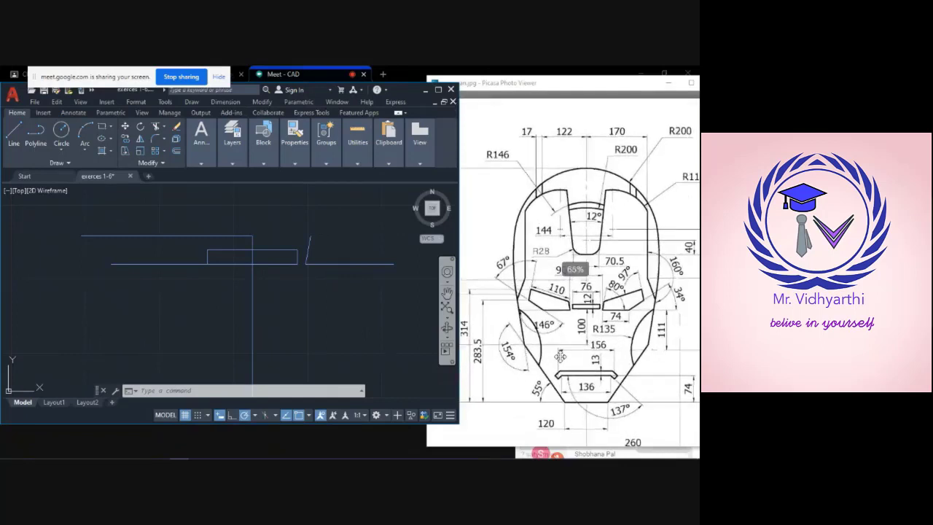
scroll(504, 320, down, 2)
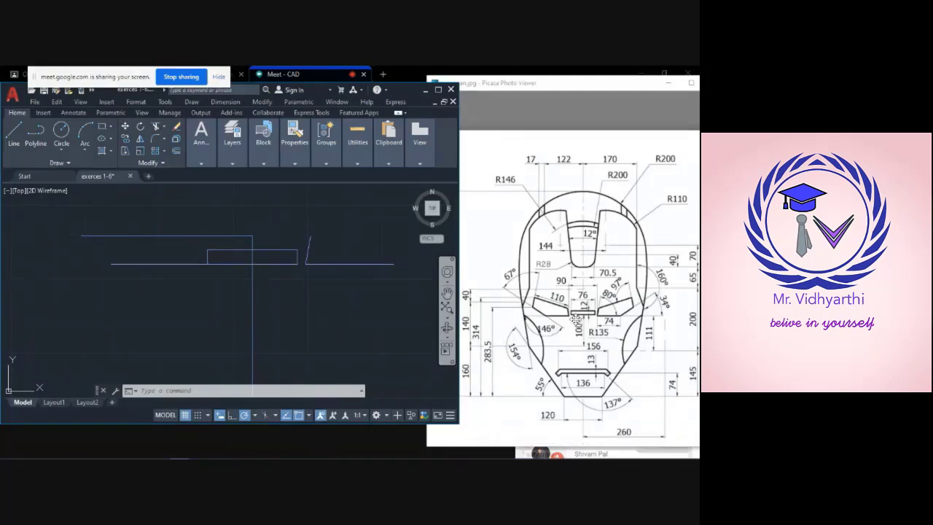
- Draw a 314 long vertical line upward from the bottom end of the centreline to set the eye's top height
click(11, 137)
scroll(270, 319, down, 2)
scroll(270, 324, down, 3)
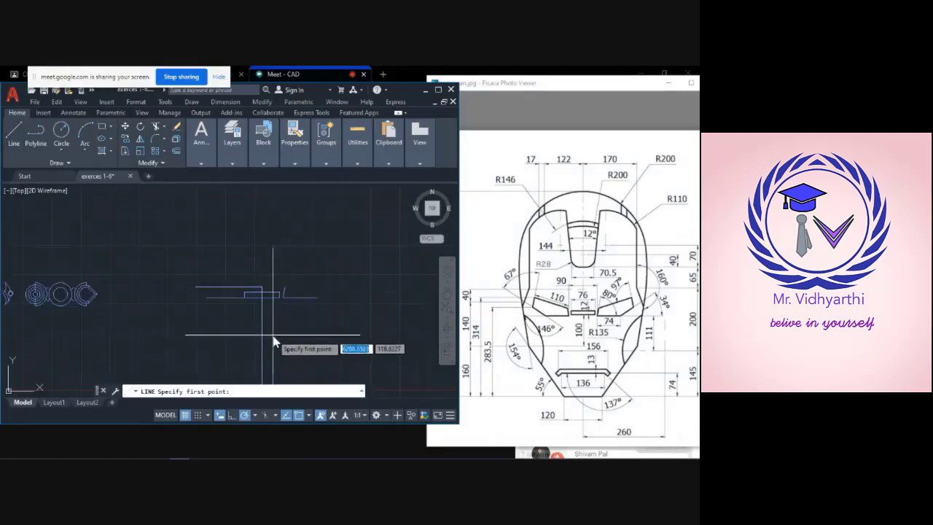
scroll(259, 365, up, 3)
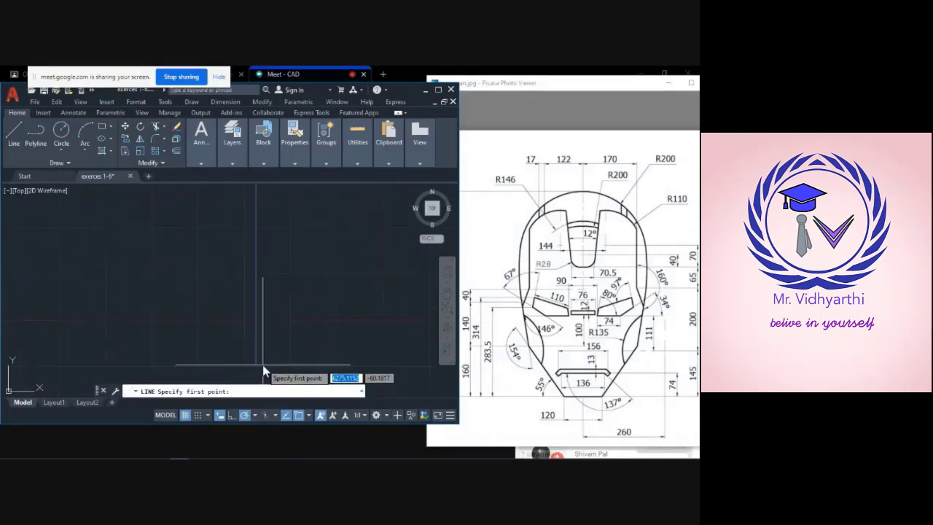
click(255, 366)
scroll(268, 328, down, 2)
scroll(268, 324, down, 2)
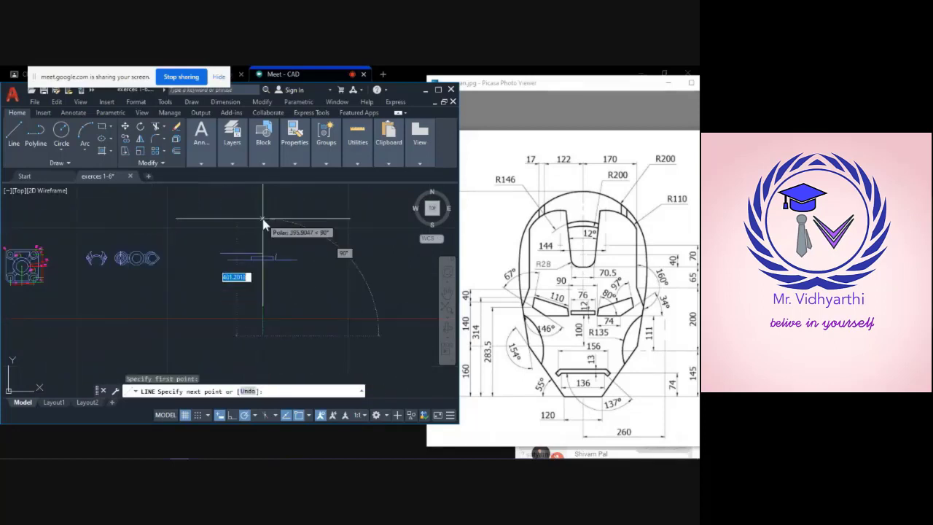
text(314)
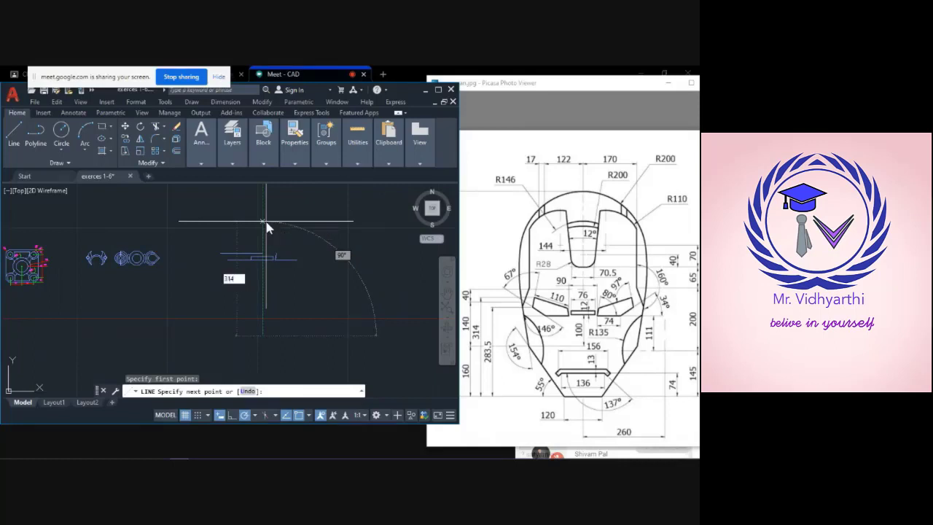
key(Return)
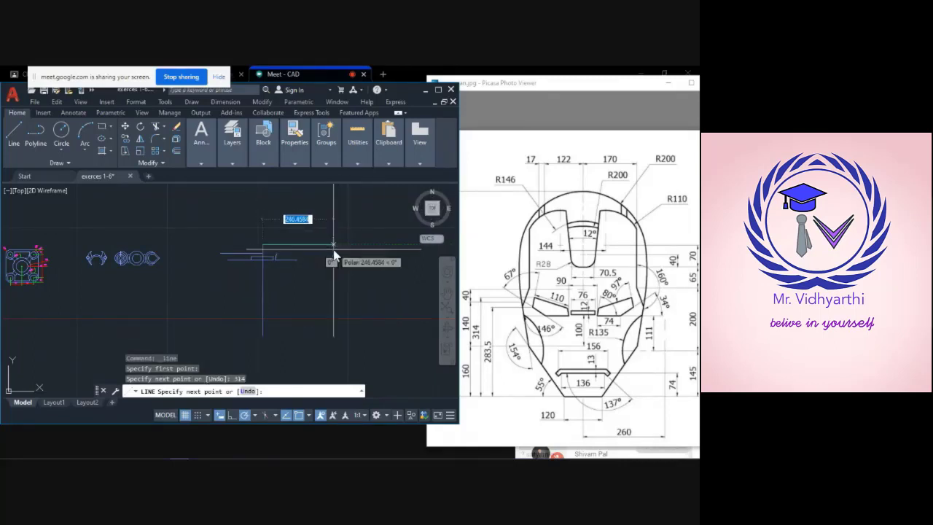
- Continue from the top of the 314 line with a horizontal line rightward, reaching well past the lower horizontal line's right end
click(372, 251)
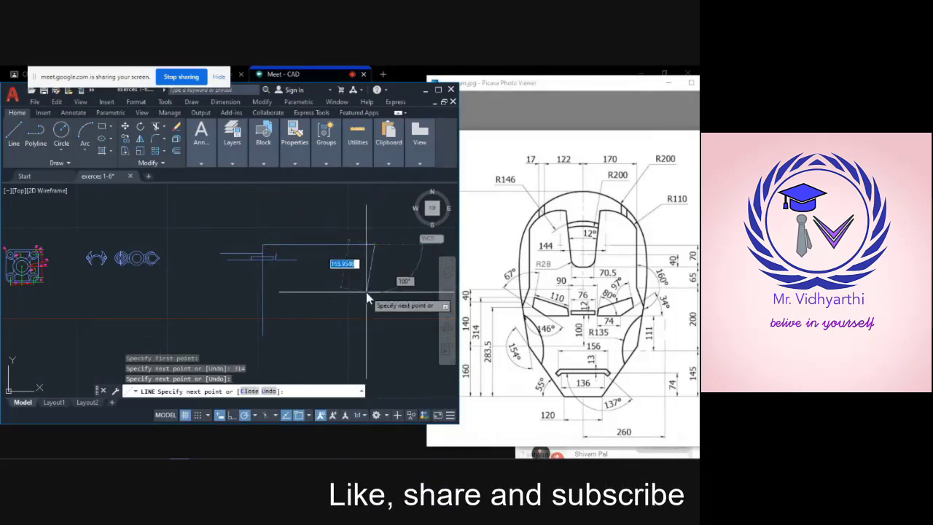
key(Escape)
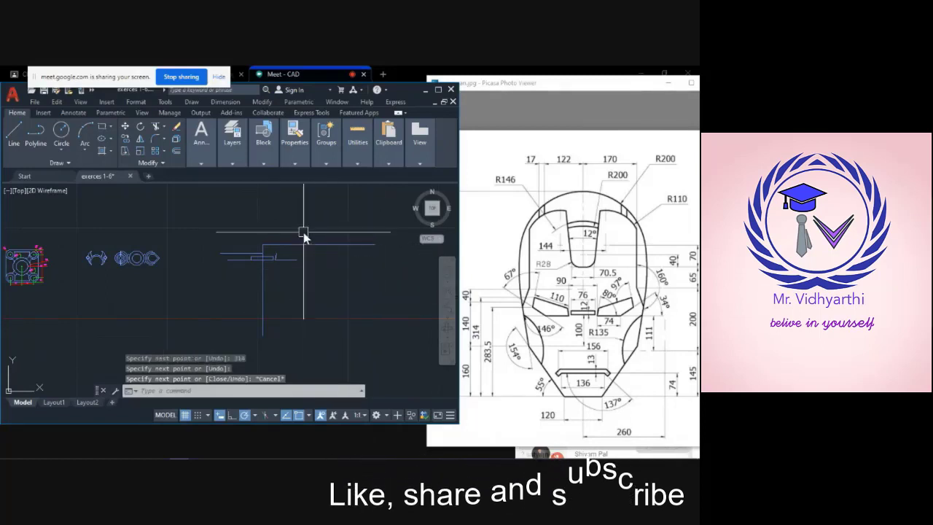
scroll(303, 233, up, 6)
scroll(266, 317, down, 2)
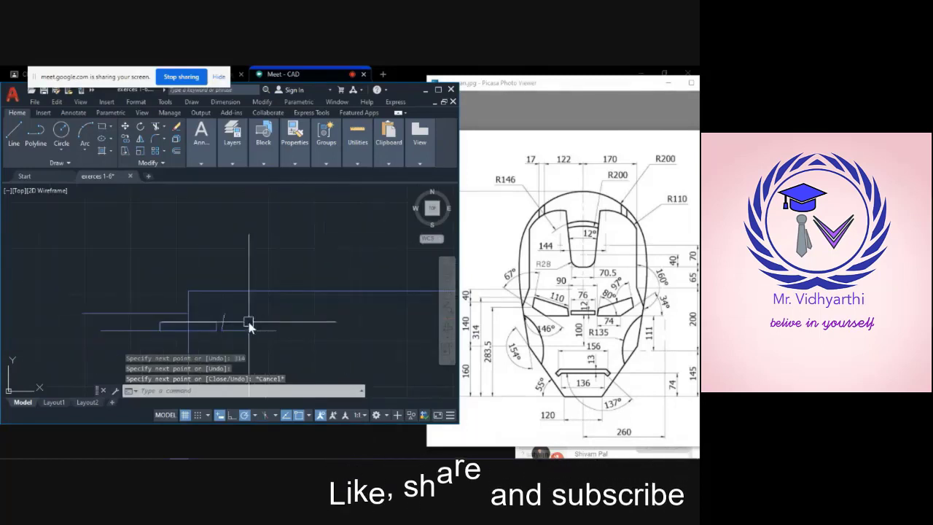
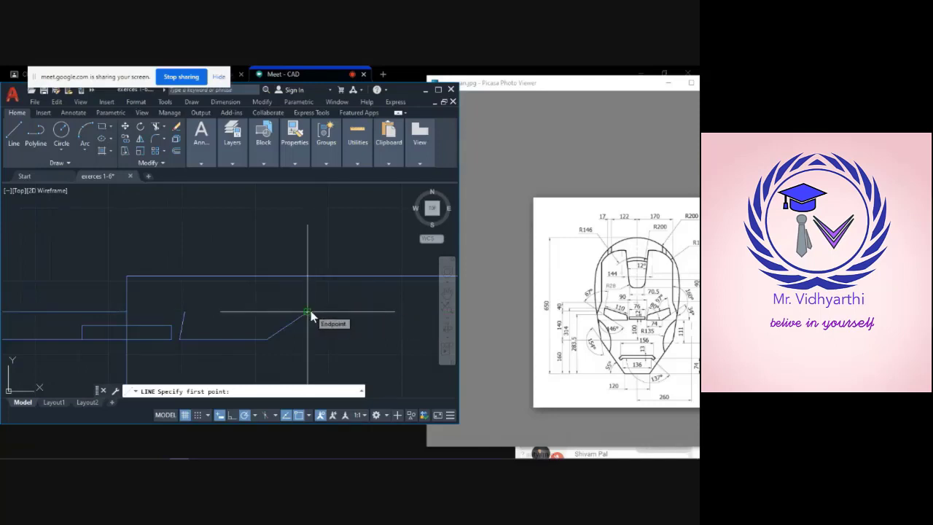
- Draw a line about 65 long at 101° from the eye's outer corner and trim it at the horizontal line at height 314
click(308, 311)
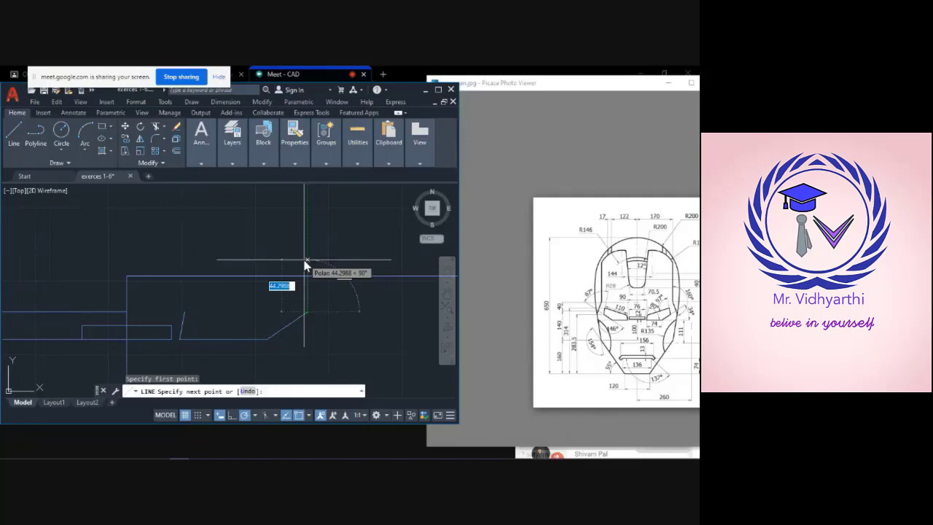
key(F8)
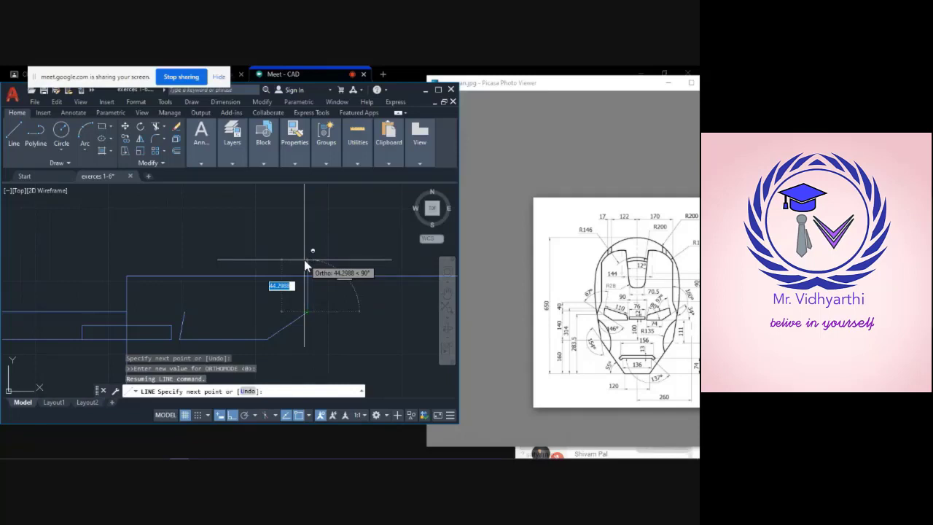
text(<101)
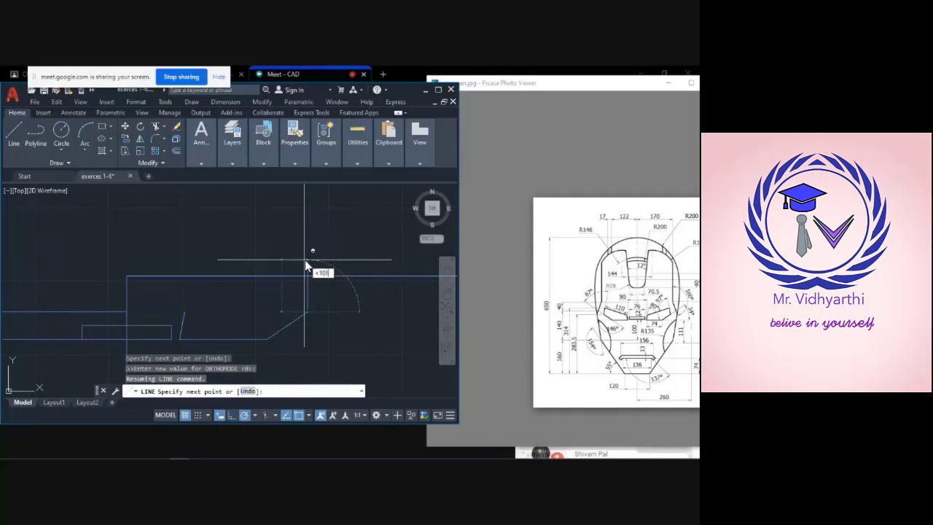
key(Return)
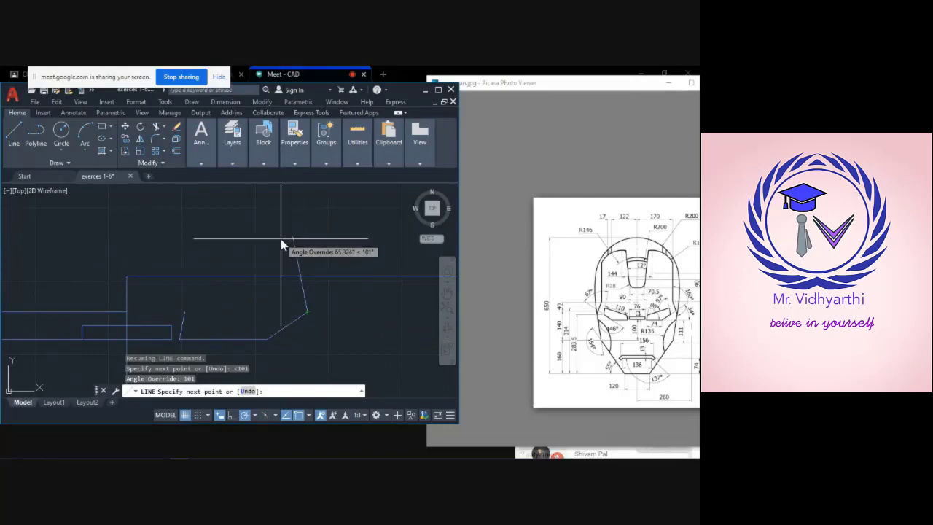
click(294, 265)
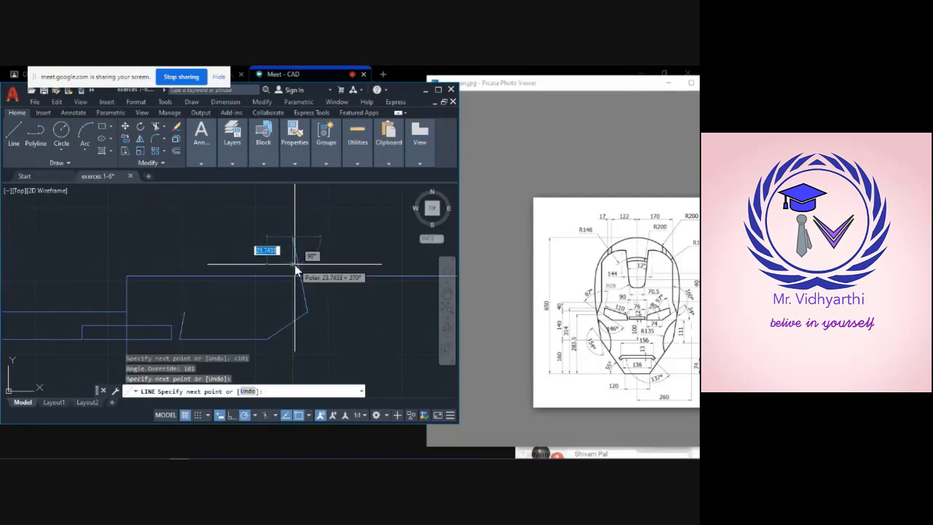
key(Escape)
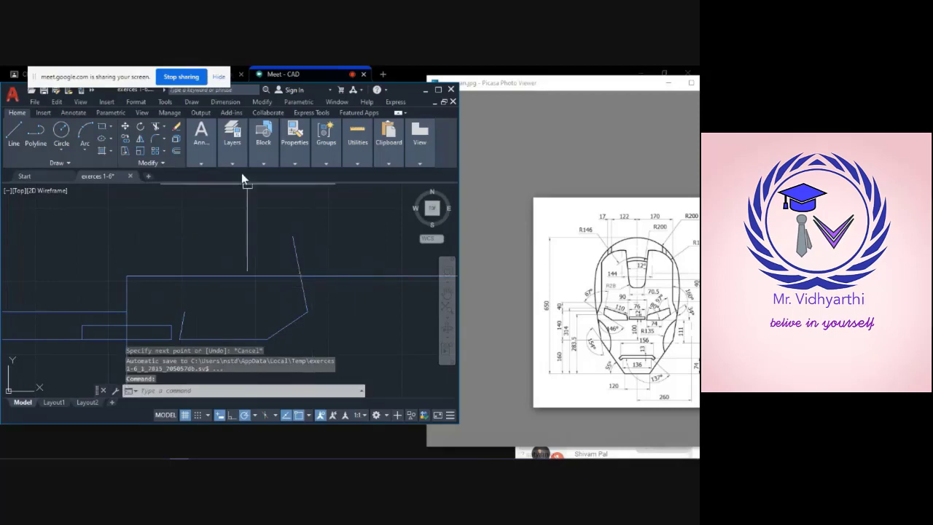
click(155, 126)
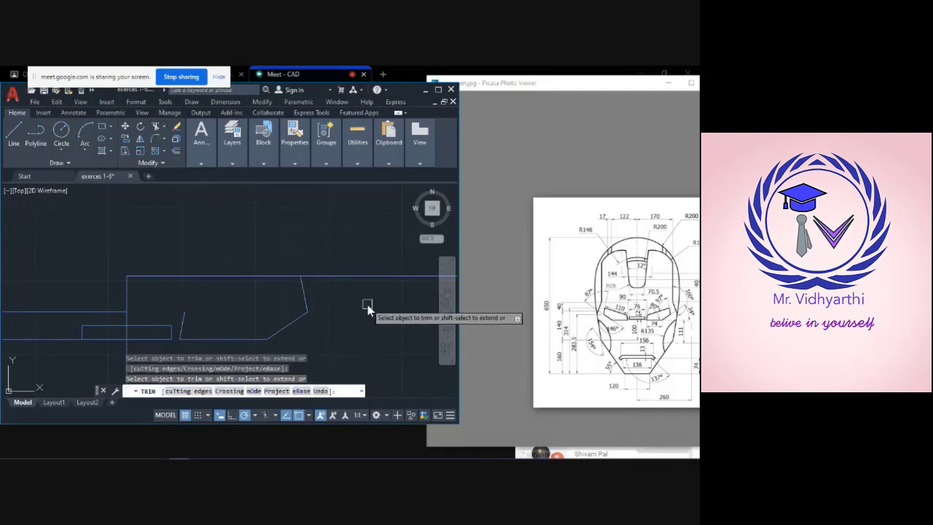
key(Escape)
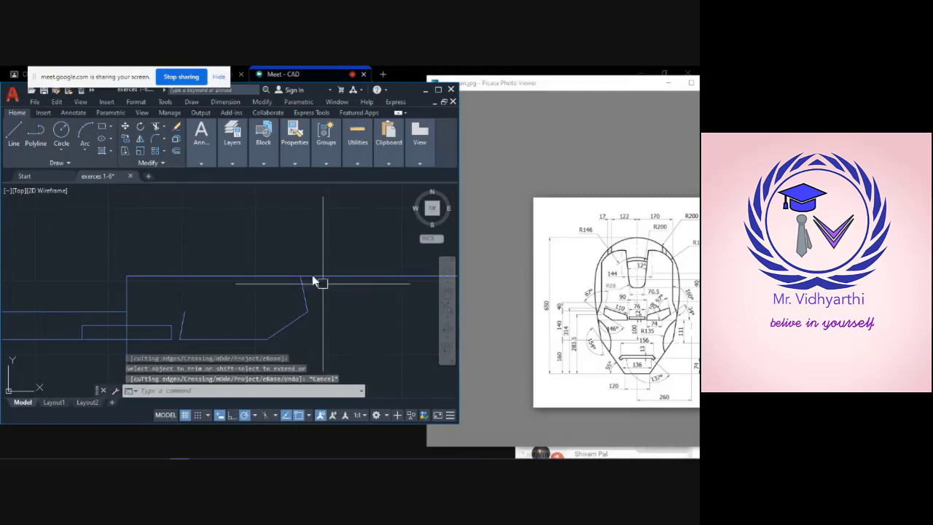
- Close the right eye's outline with a line from the inner edge's upper end to the outer edge's upper end
click(13, 132)
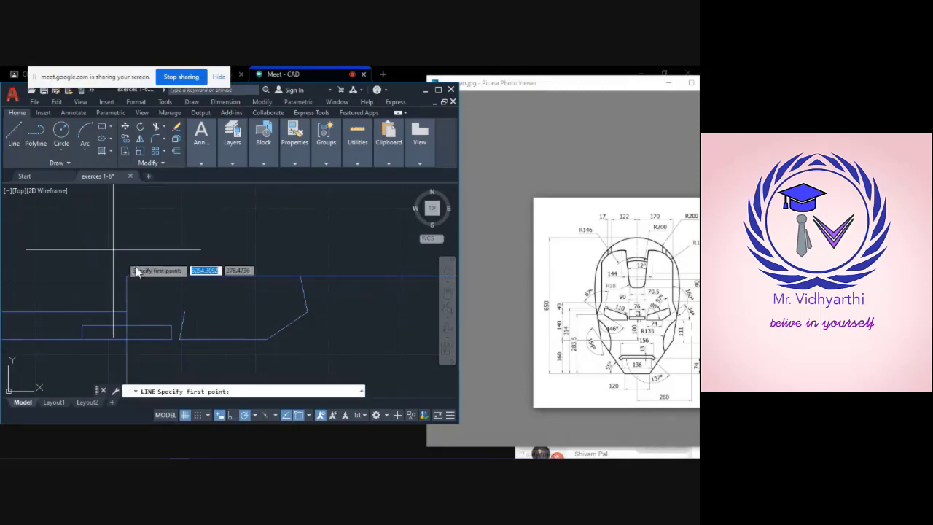
click(183, 312)
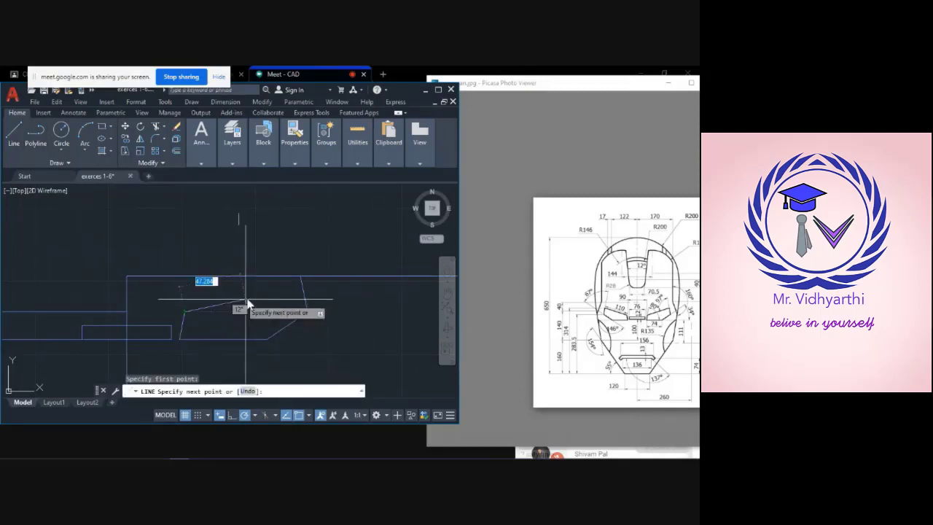
click(301, 277)
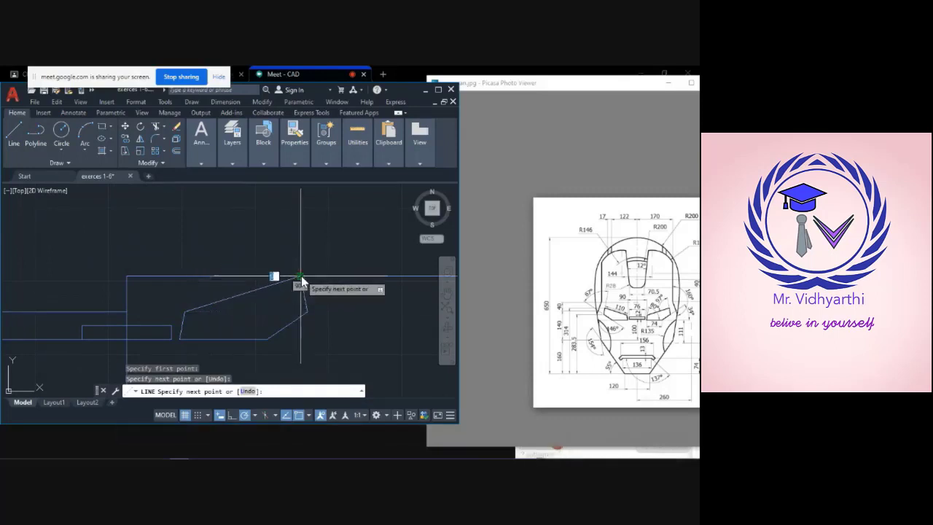
key(Escape)
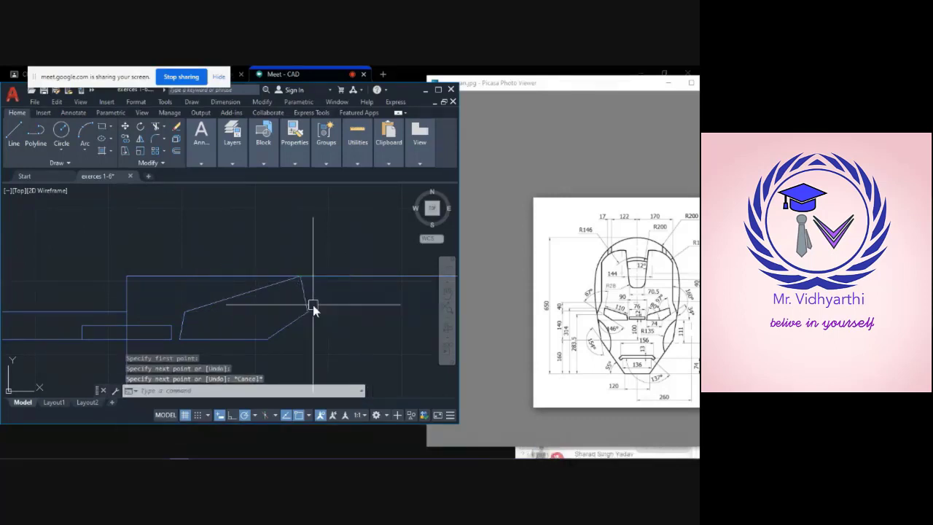
- Erase the horizontal construction line at height 314 above the right eye
scroll(314, 306, down, 5)
scroll(332, 305, up, 2)
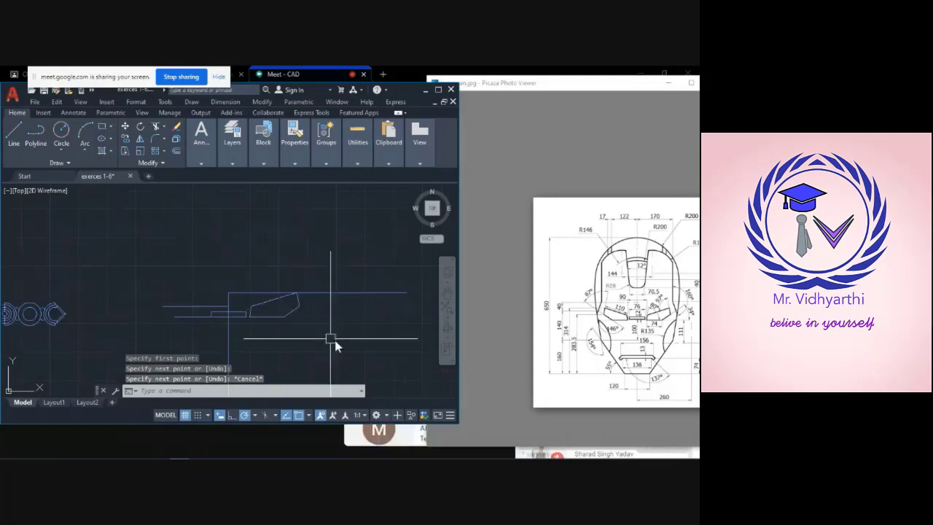
click(364, 293)
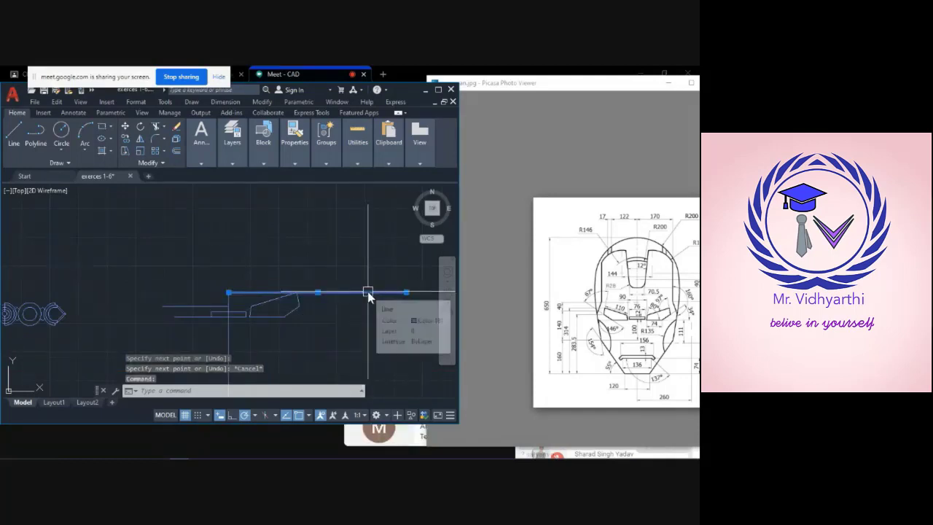
key(Delete)
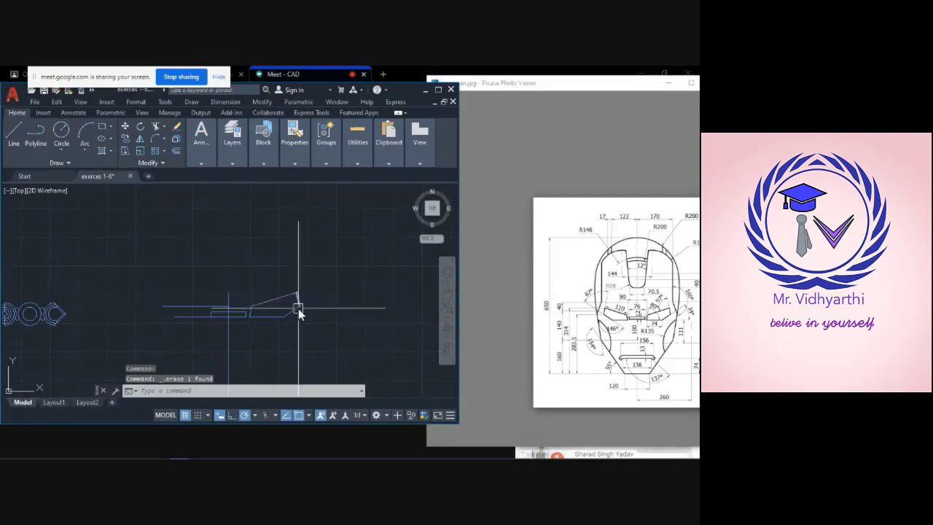
- Mirror the right eye's five lines about the vertical centreline, keeping the source objects
scroll(277, 299, up, 2)
scroll(279, 306, down, 2)
scroll(291, 321, down, 2)
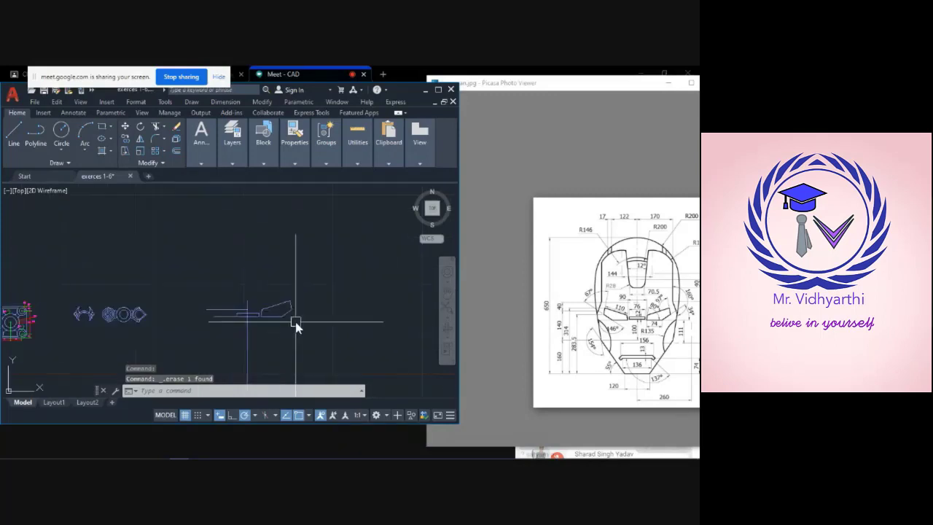
scroll(296, 322, up, 2)
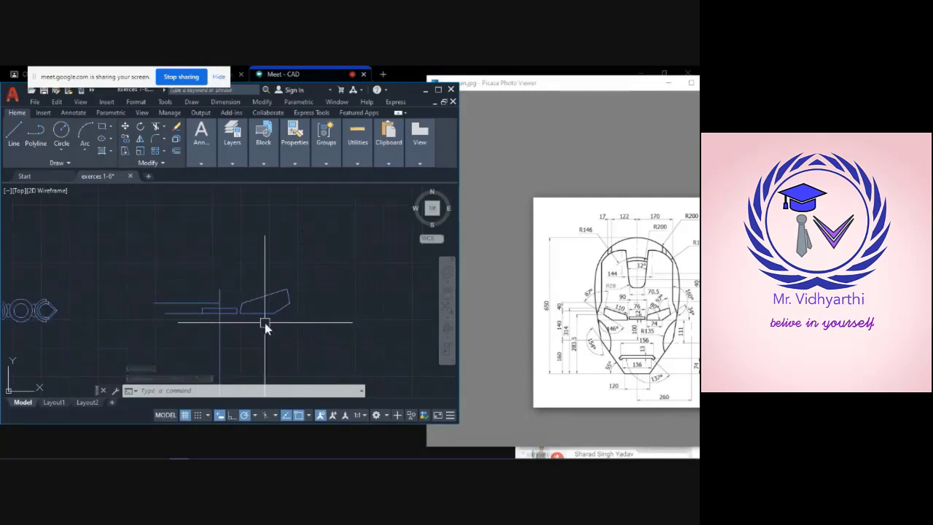
scroll(269, 321, up, 2)
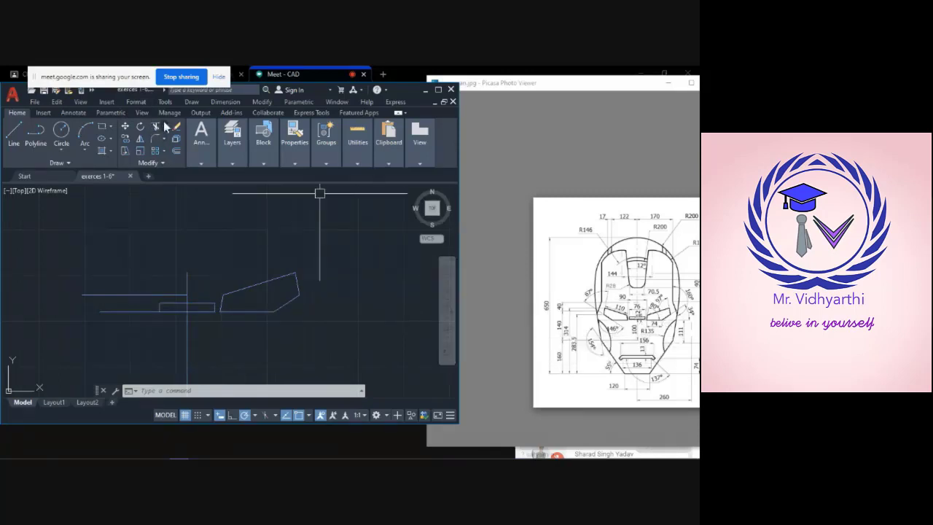
click(143, 142)
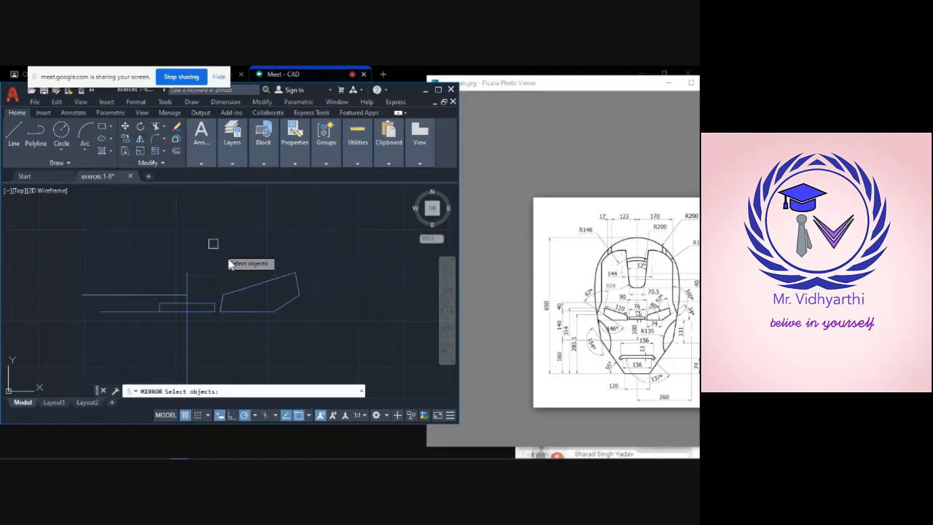
click(261, 286)
click(299, 291)
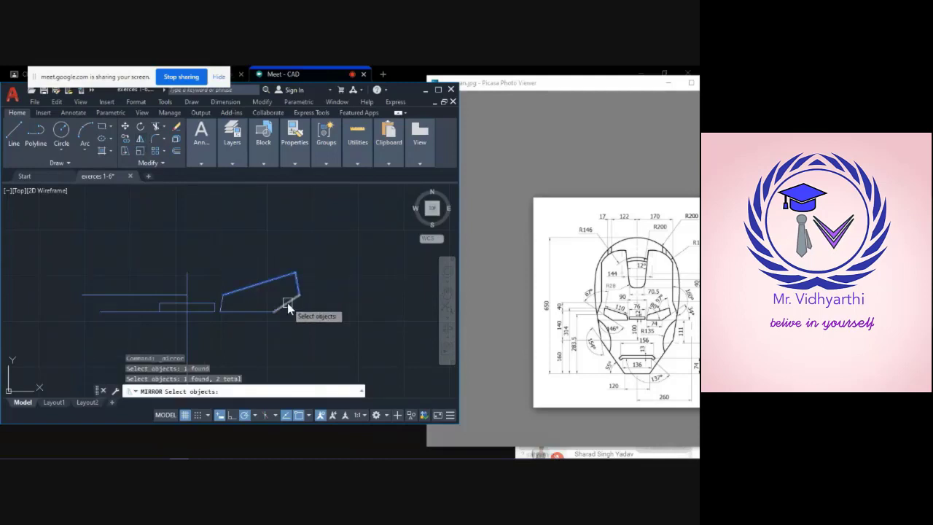
click(288, 302)
click(271, 311)
click(221, 302)
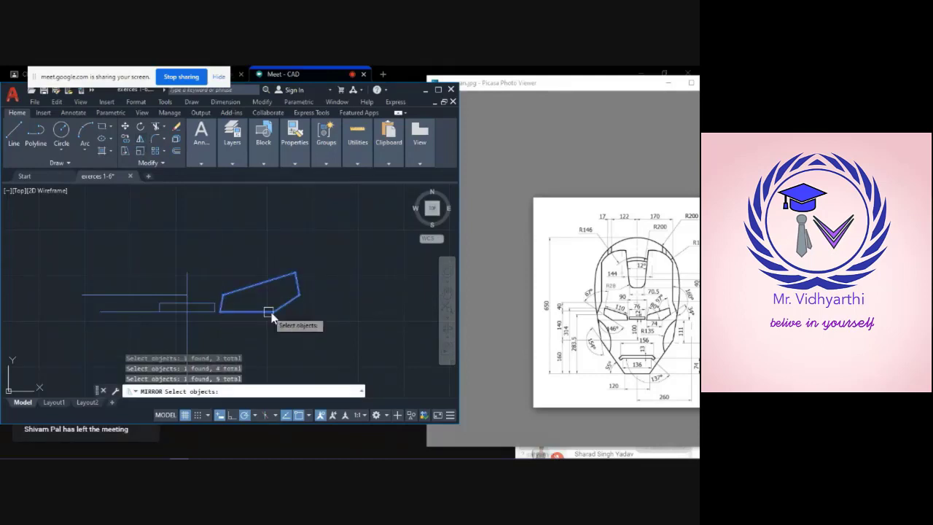
key(Return)
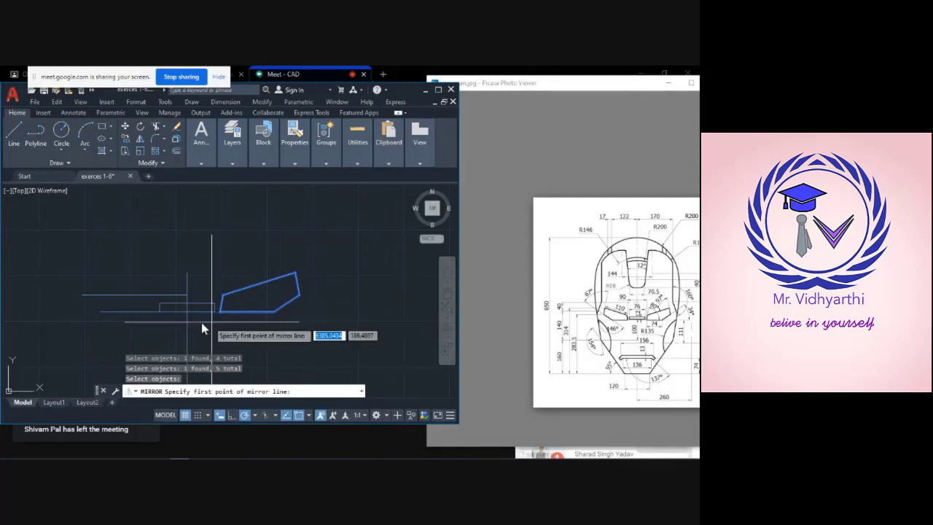
click(189, 313)
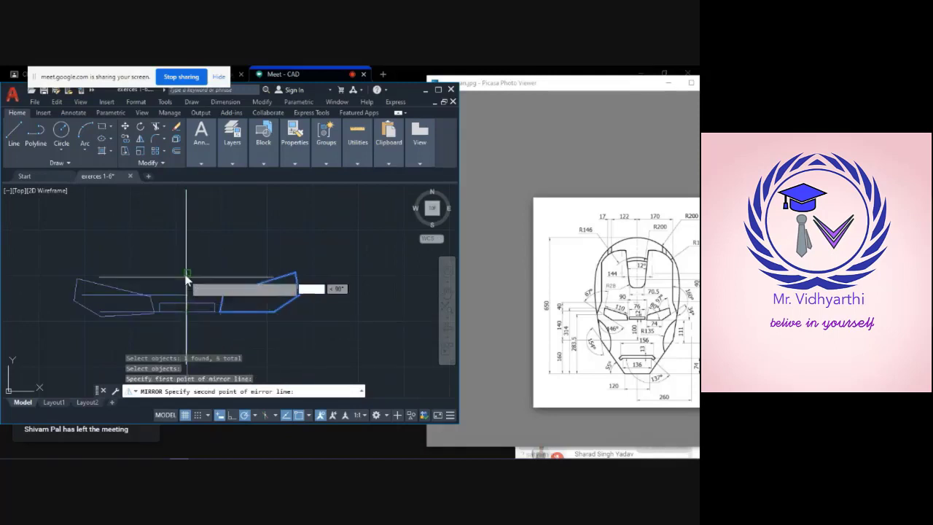
click(185, 273)
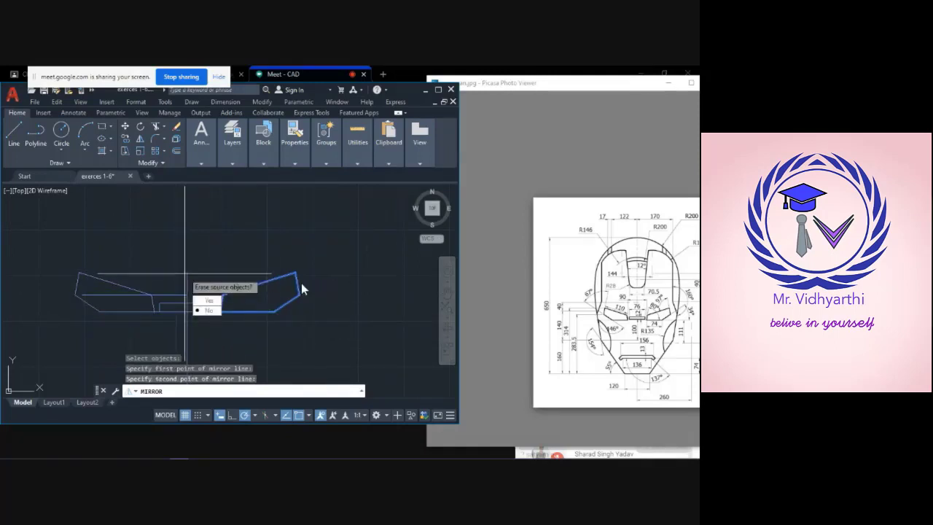
key(Return)
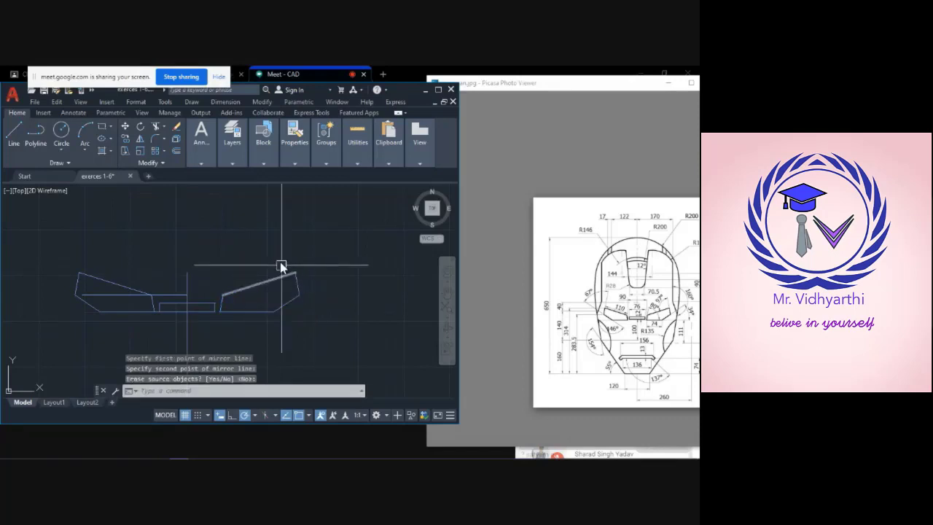
click(175, 293)
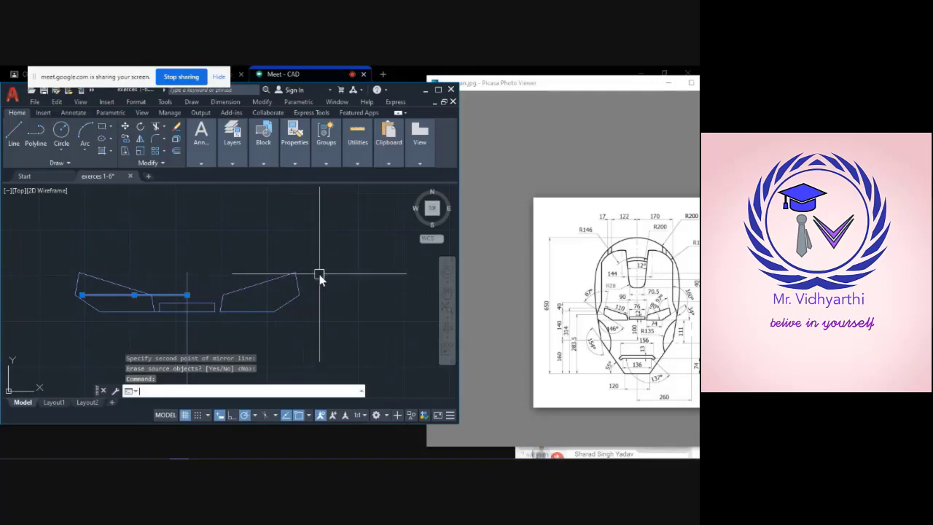
key(Return)
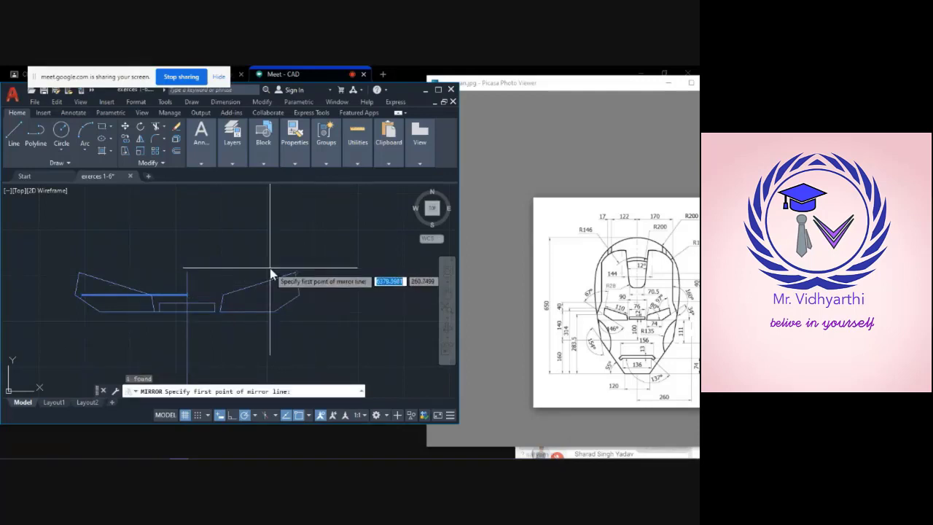
key(Escape)
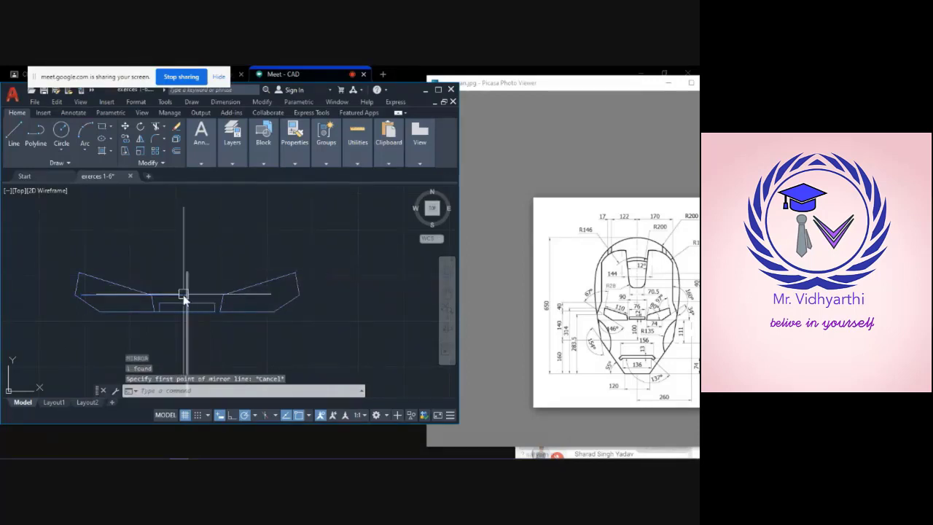
click(185, 300)
click(178, 295)
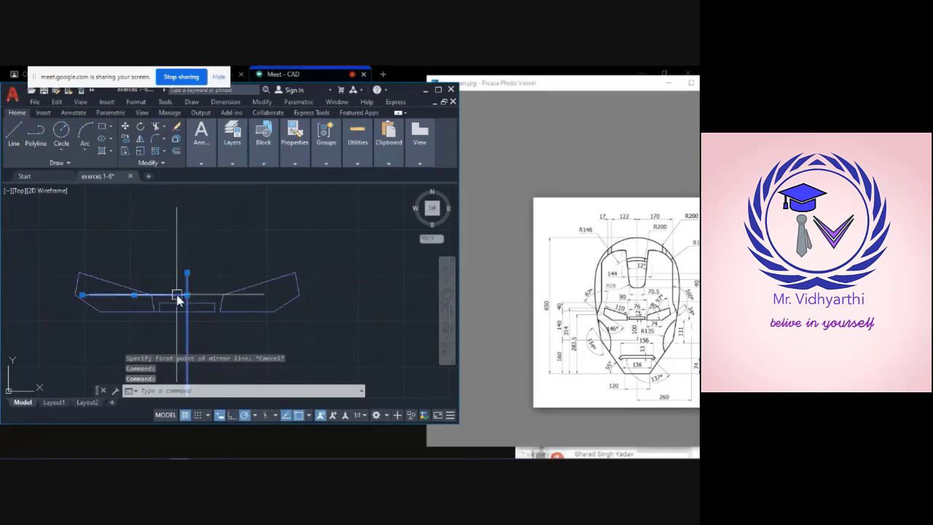
click(223, 264)
key(Escape)
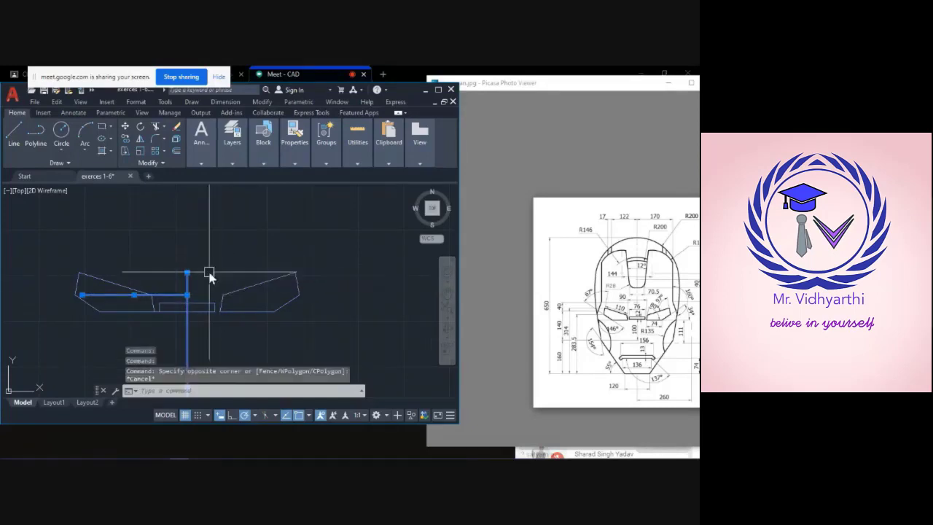
key(Escape)
- Erase the horizontal construction line crossing the left eye and trim the lower line between that eye and the central rectangle
click(173, 295)
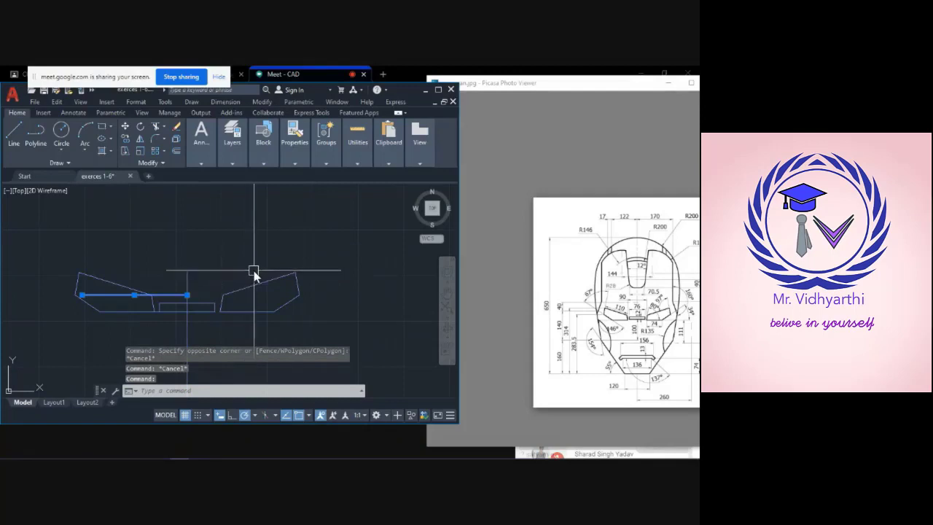
key(Delete)
scroll(171, 321, up, 5)
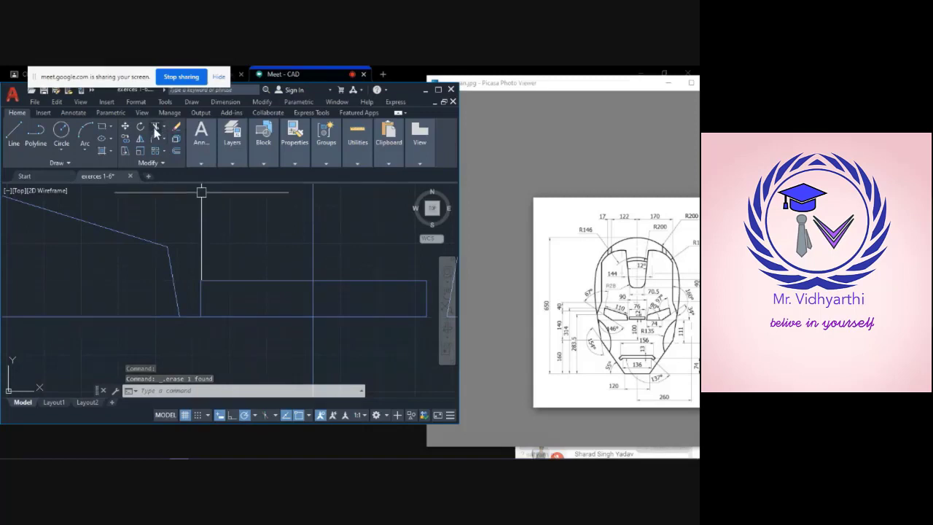
click(155, 139)
click(187, 316)
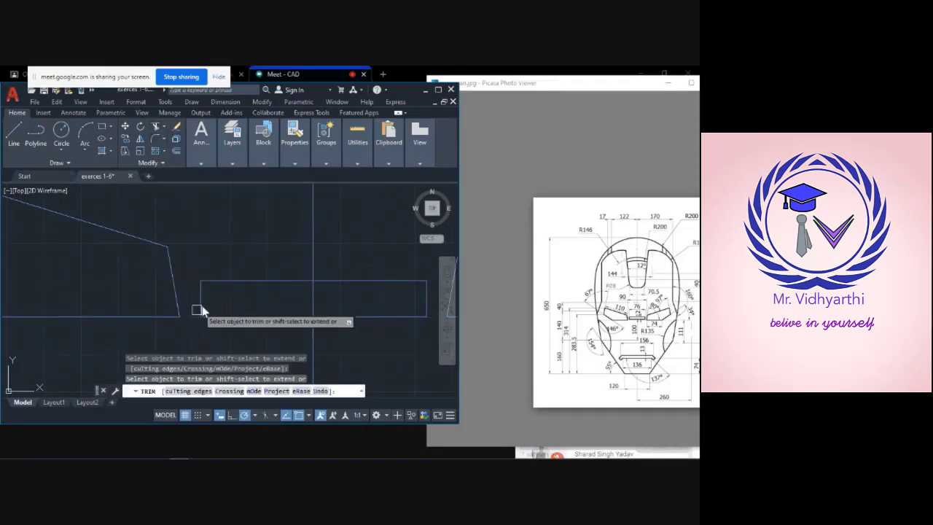
scroll(204, 277, down, 5)
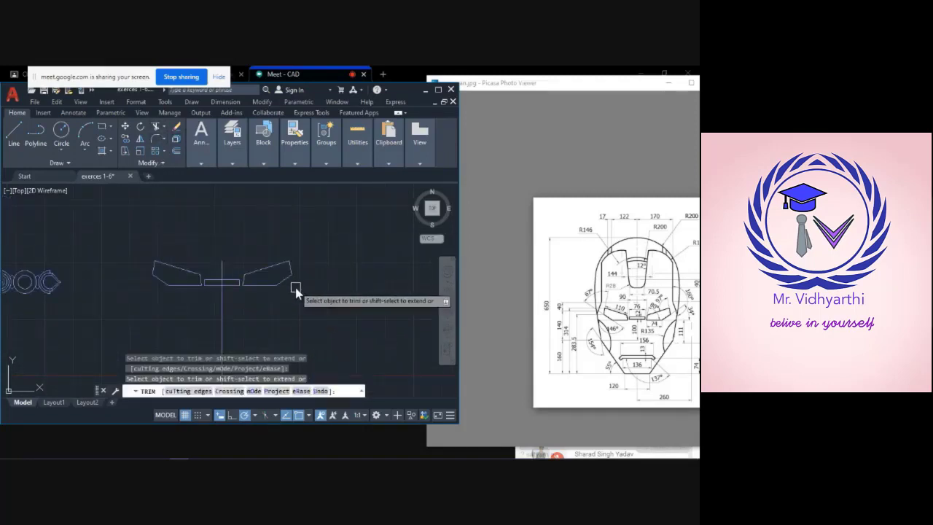
key(Escape)
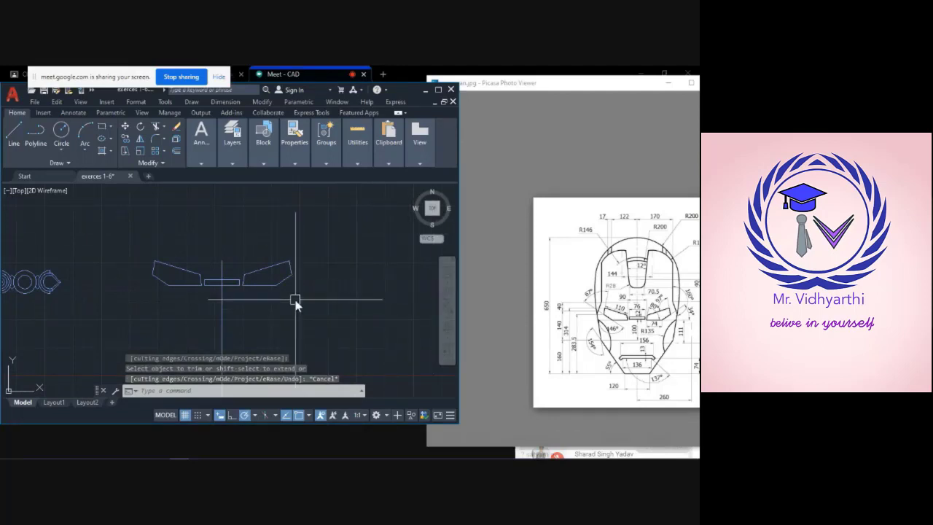
- Enlarge the reference image and examine the widths and radii dimensioned around the top of the mask
scroll(293, 303, up, 2)
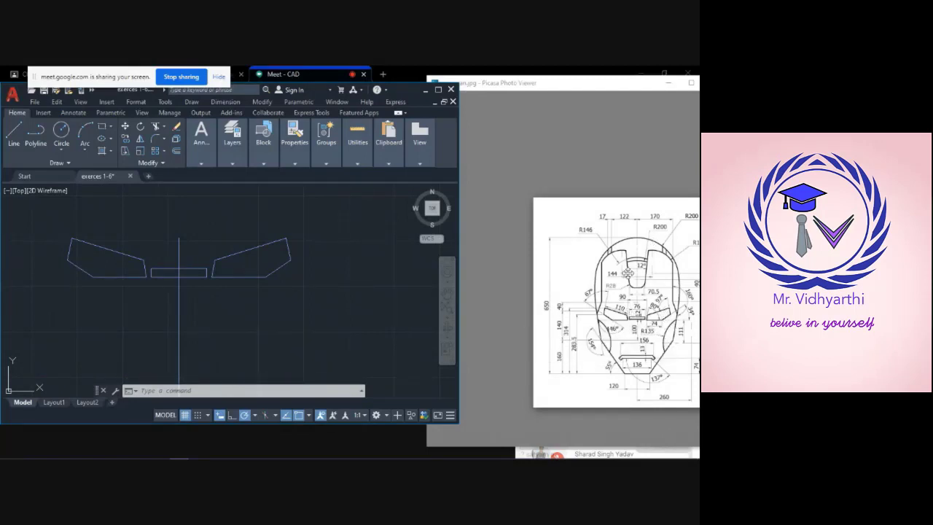
scroll(625, 274, down, 2)
scroll(623, 274, up, 3)
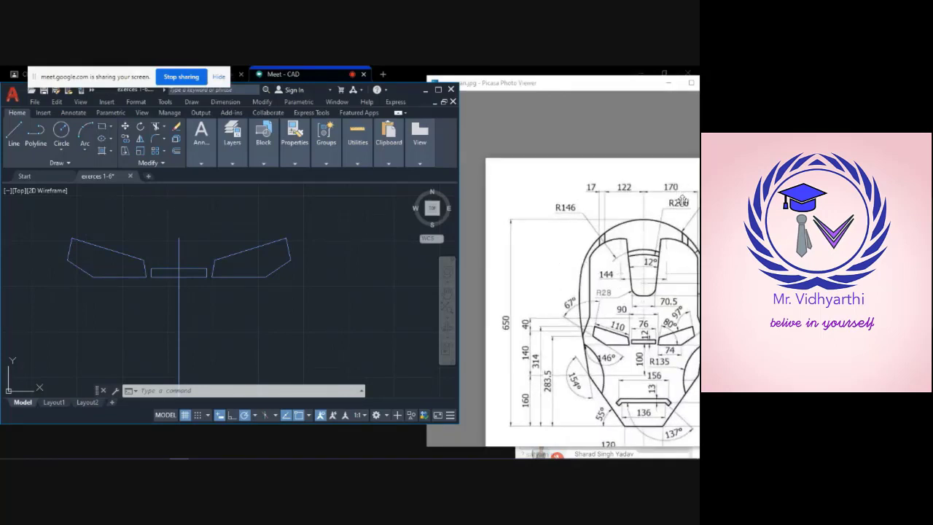
click(666, 191)
drag(624, 82, 564, 74)
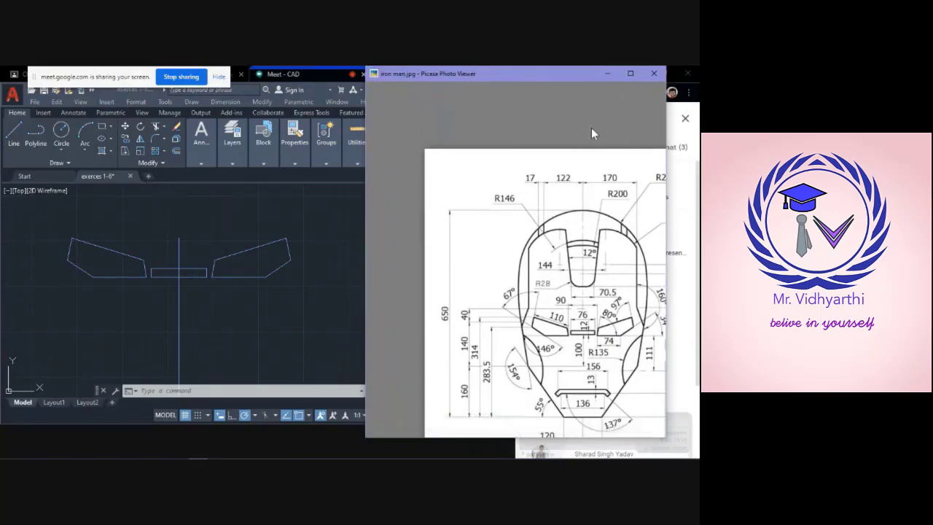
scroll(616, 204, up, 2)
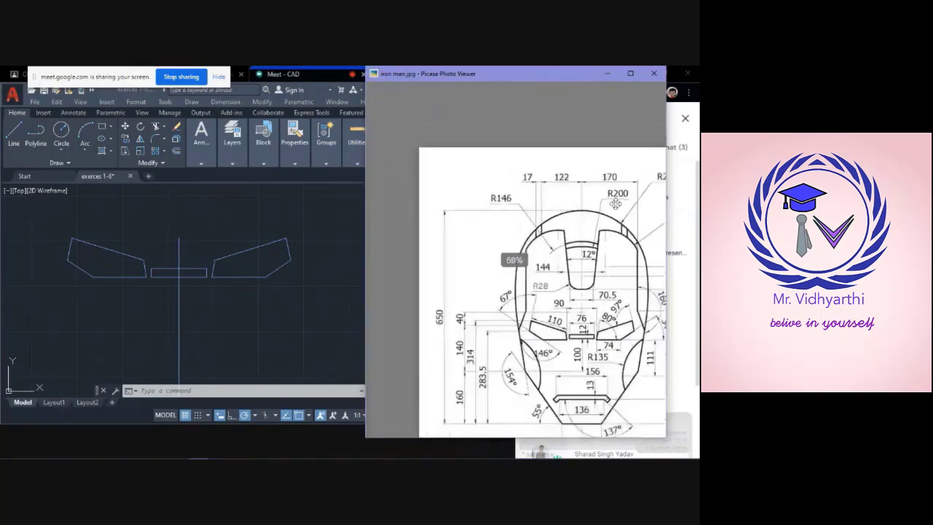
scroll(615, 206, down, 2)
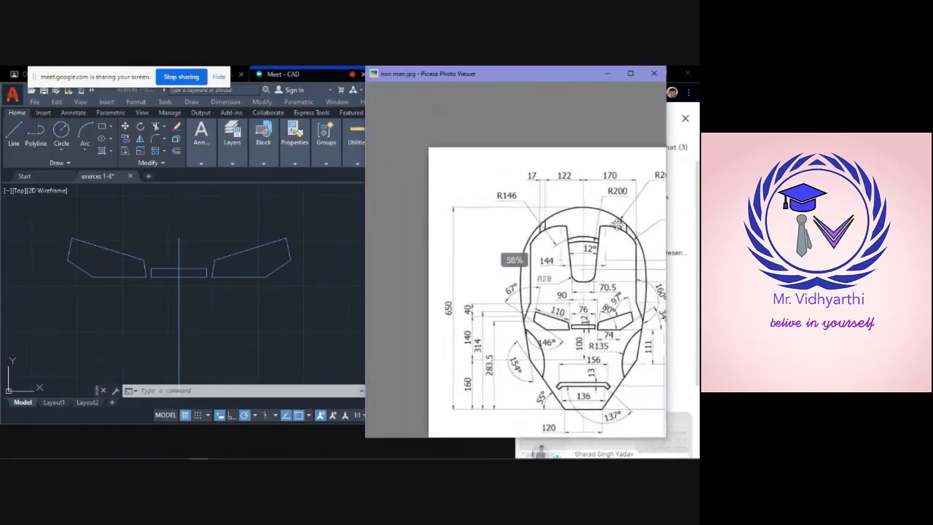
scroll(615, 212, up, 2)
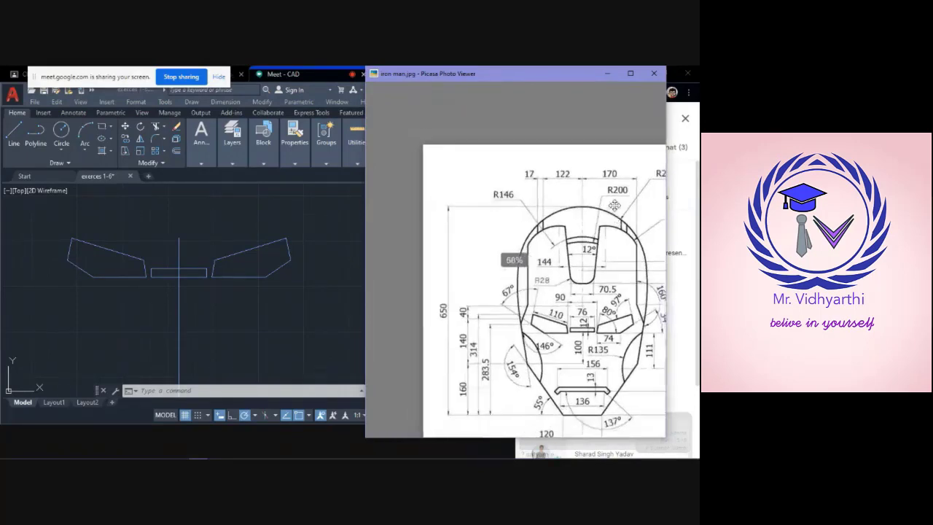
scroll(615, 205, up, 3)
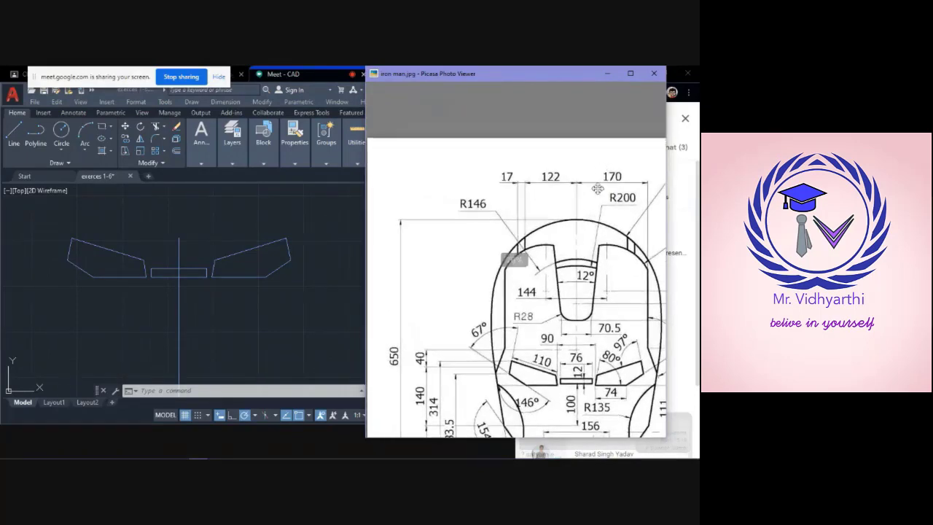
drag(597, 189, 553, 135)
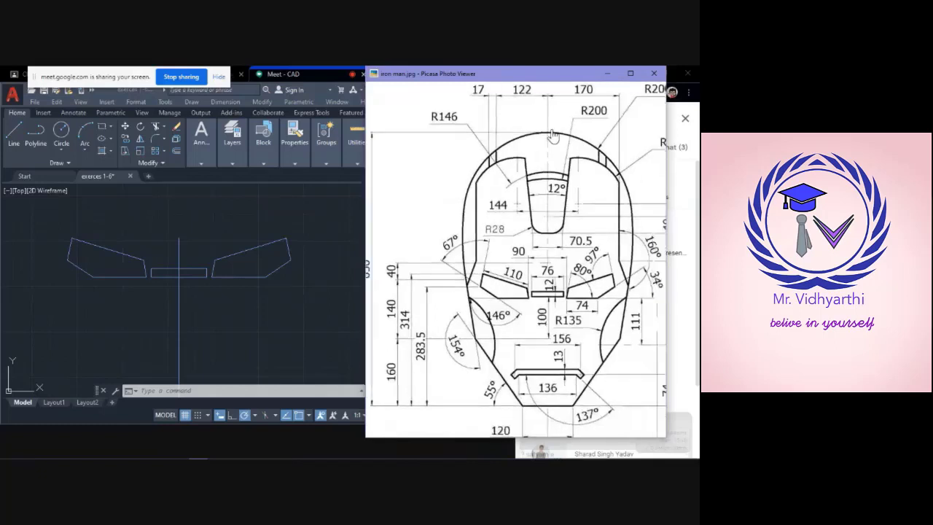
- Examine the reference image's chain of vertical heights and the radii of the head outline
scroll(552, 135, down, 4)
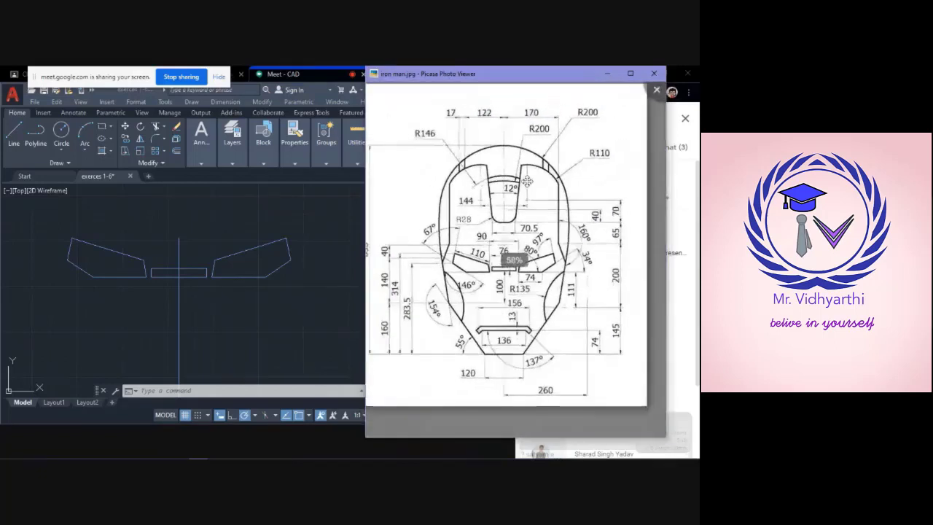
drag(552, 180, 558, 201)
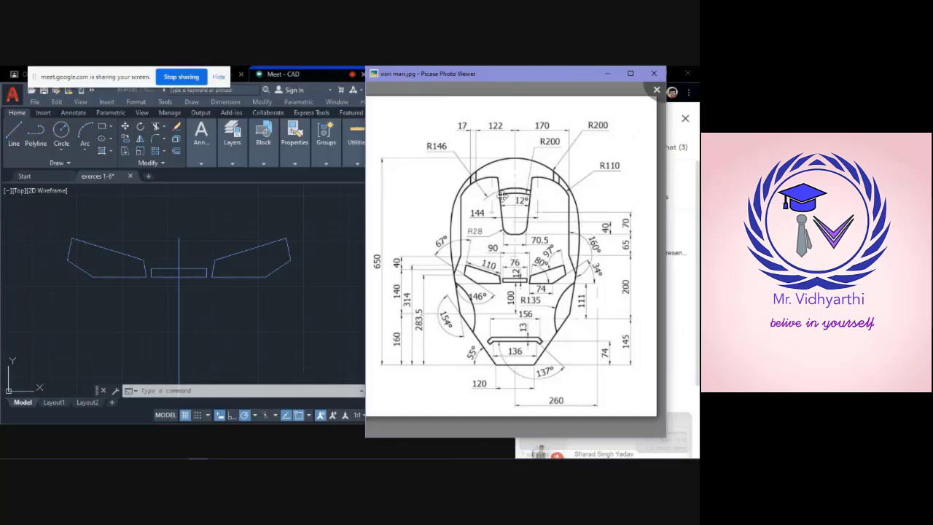
scroll(512, 195, up, 3)
scroll(516, 196, down, 2)
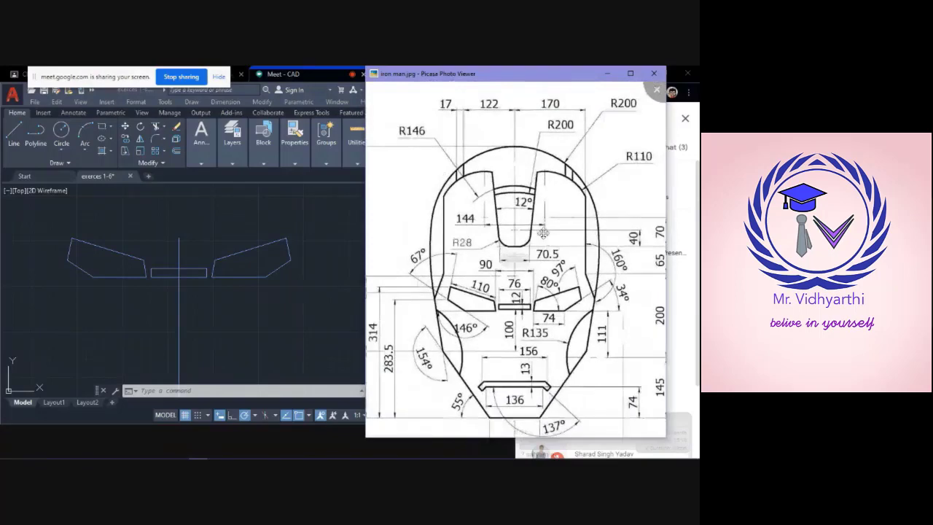
scroll(414, 175, down, 3)
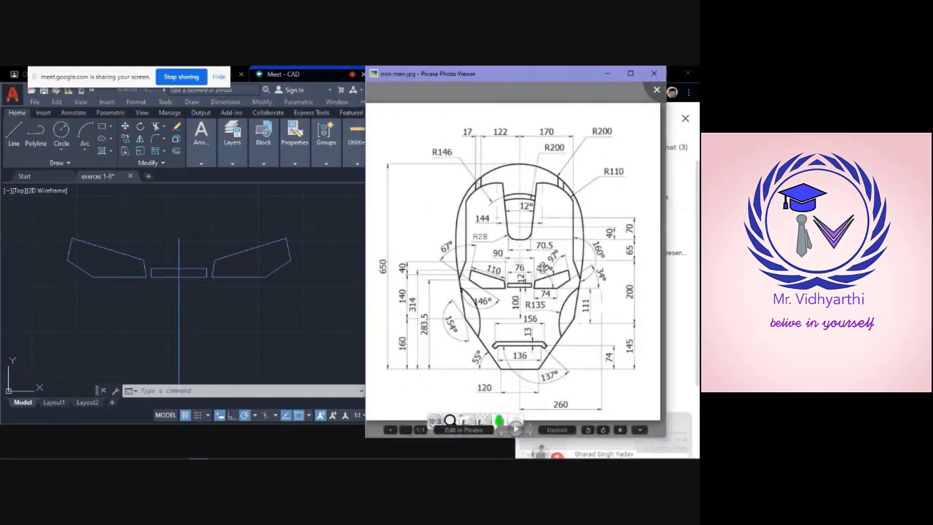
scroll(502, 217, up, 1)
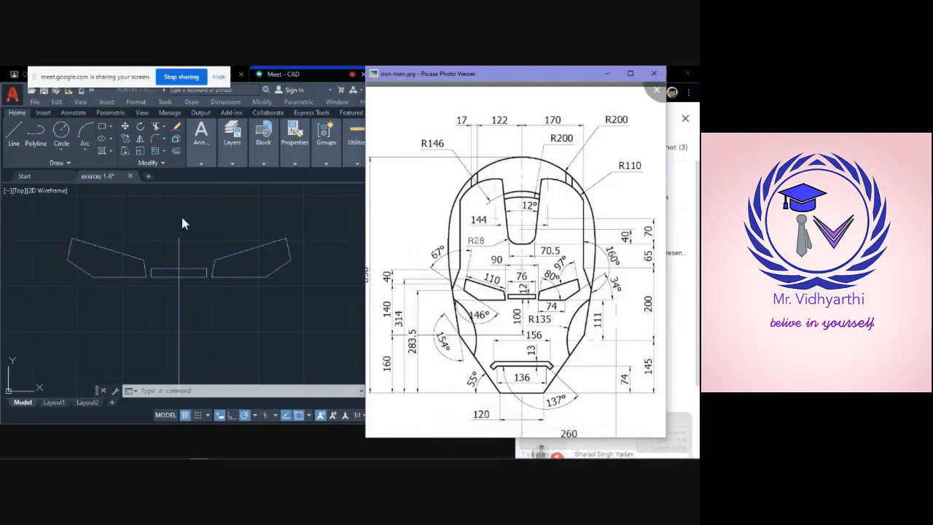
- Draw a line from the centreline's lower end straight up in consecutive segments of 145 and 200
click(16, 137)
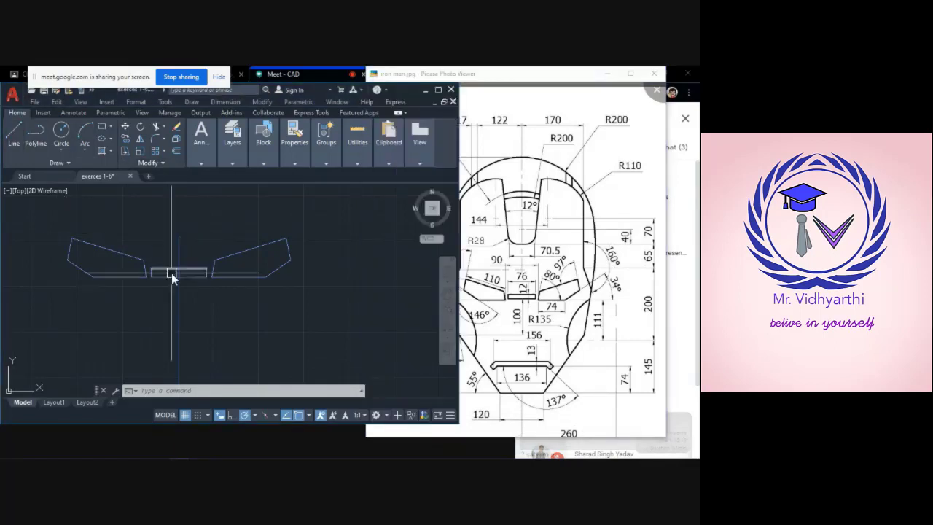
click(12, 143)
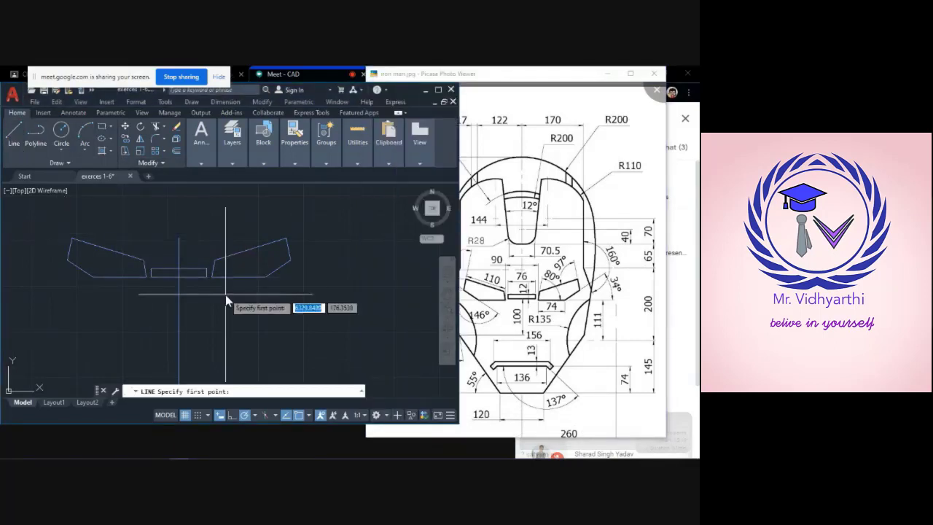
scroll(226, 294, down, 4)
middle_drag(232, 324, 234, 294)
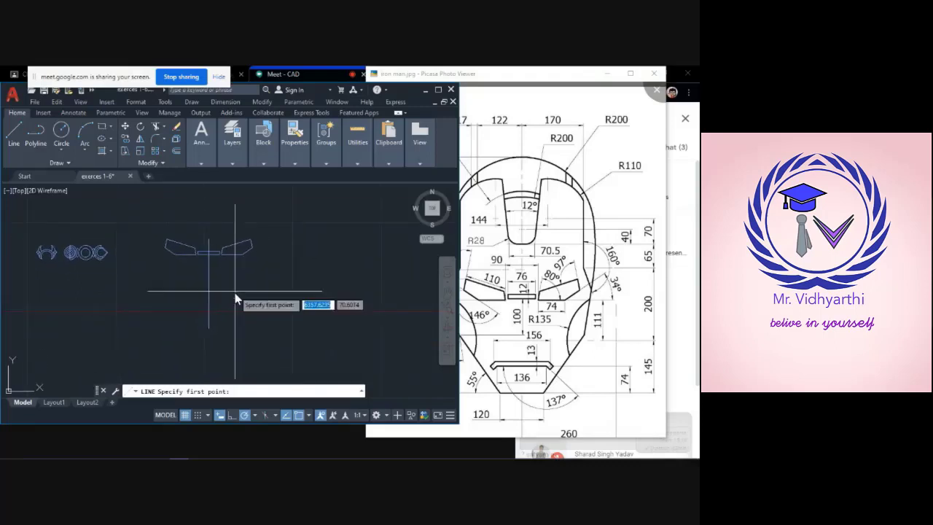
click(210, 330)
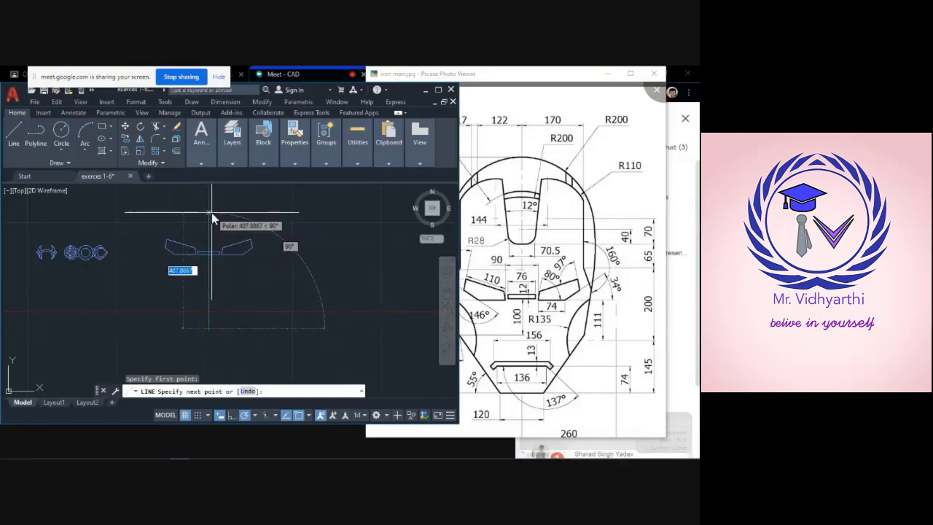
text(145)
key(Return)
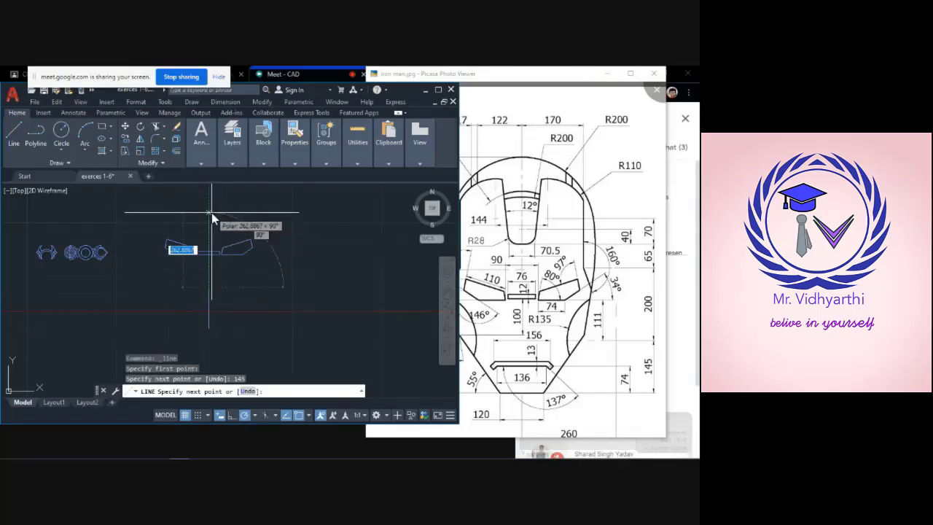
text(2)
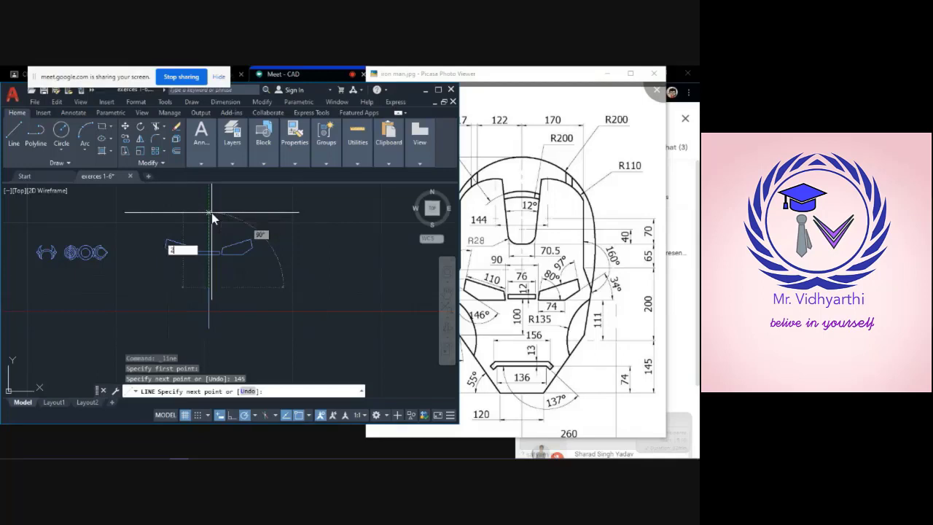
text(00)
key(Return)
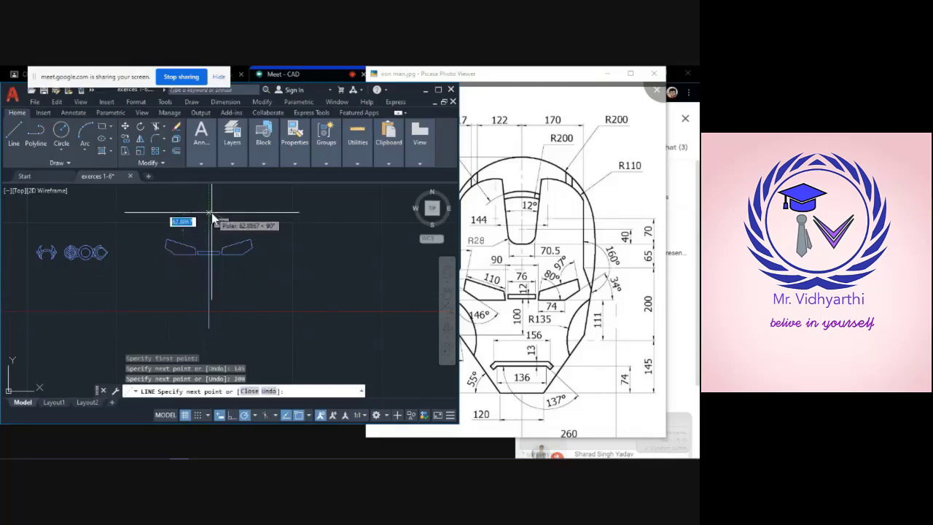
- Continue the centreline upward with segments of 65 and 40, and finish the line
text(65)
key(Return)
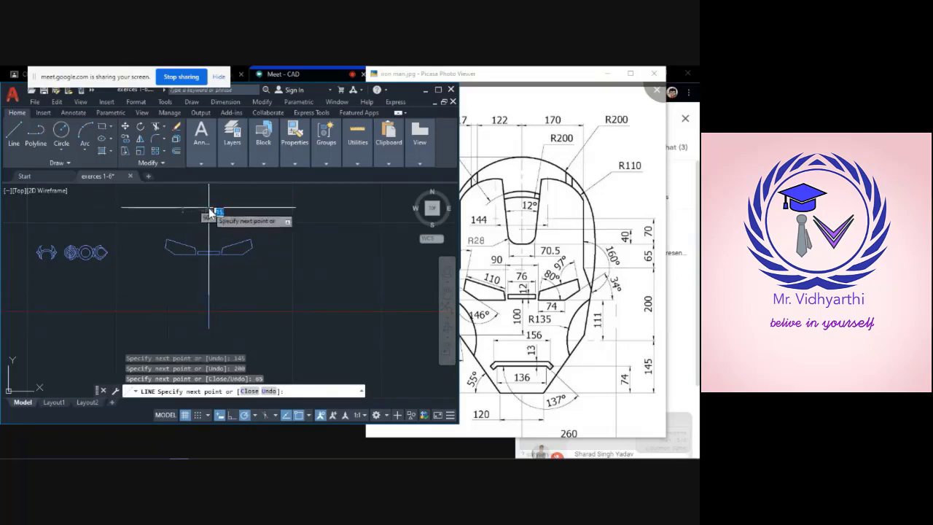
middle_drag(204, 210, 206, 244)
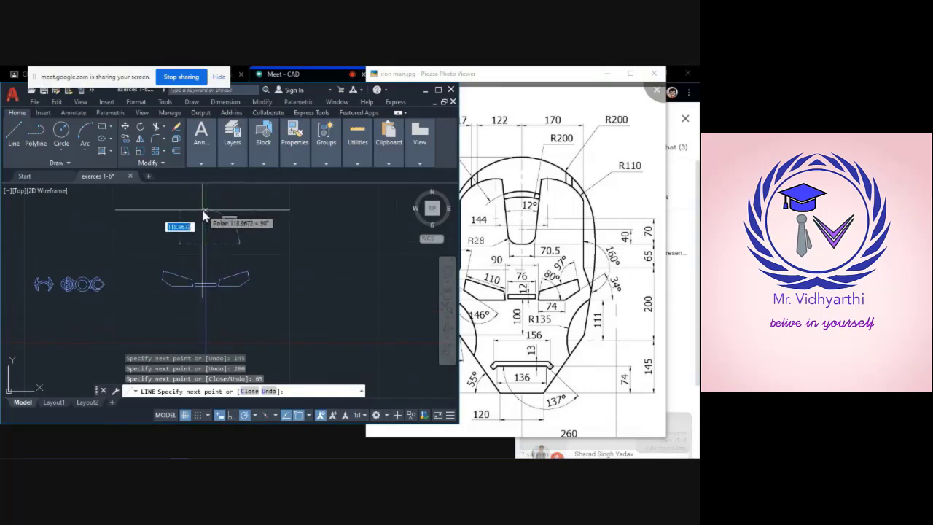
text(4)
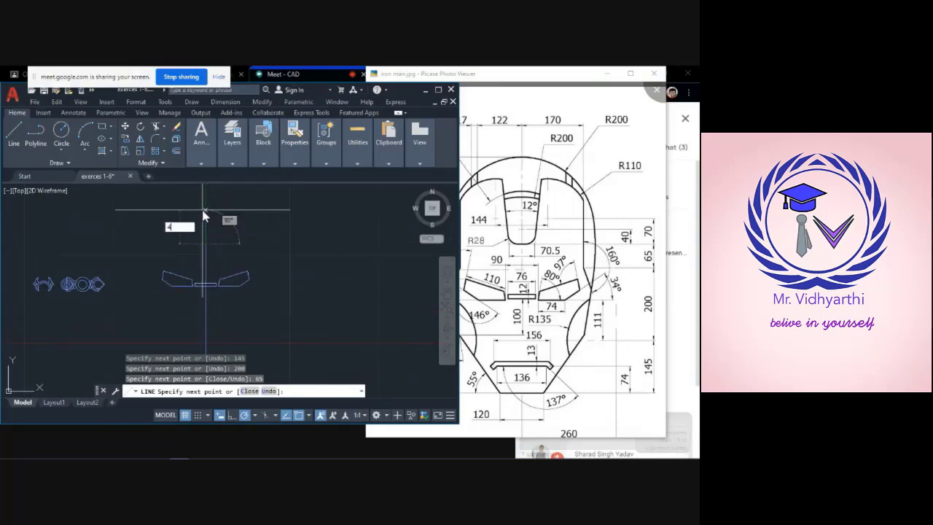
text(0)
key(Return)
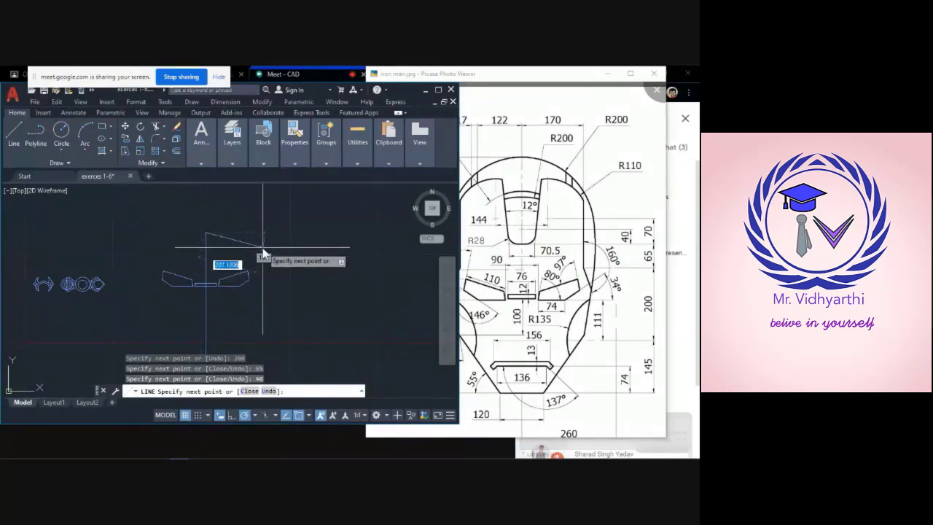
key(Escape)
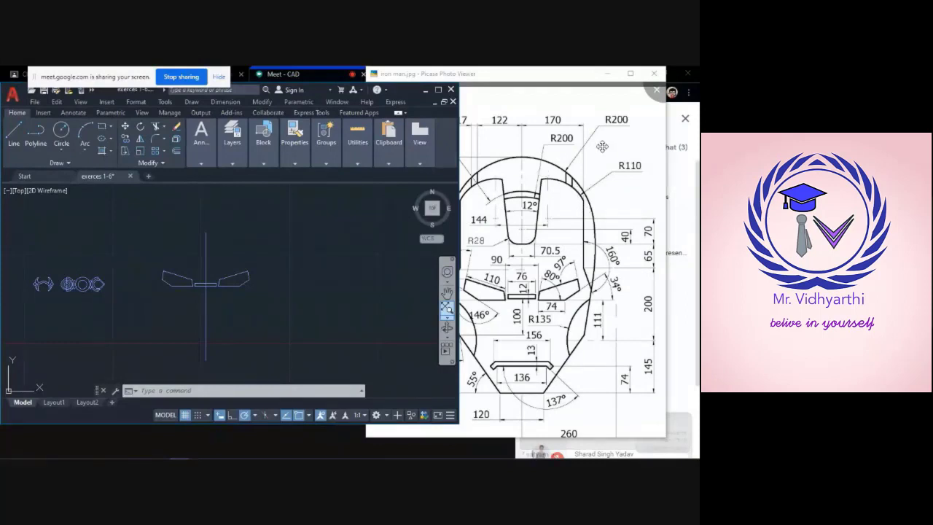
- Draw a circle of radius 200 centred on the upper end of the vertical centreline
click(63, 143)
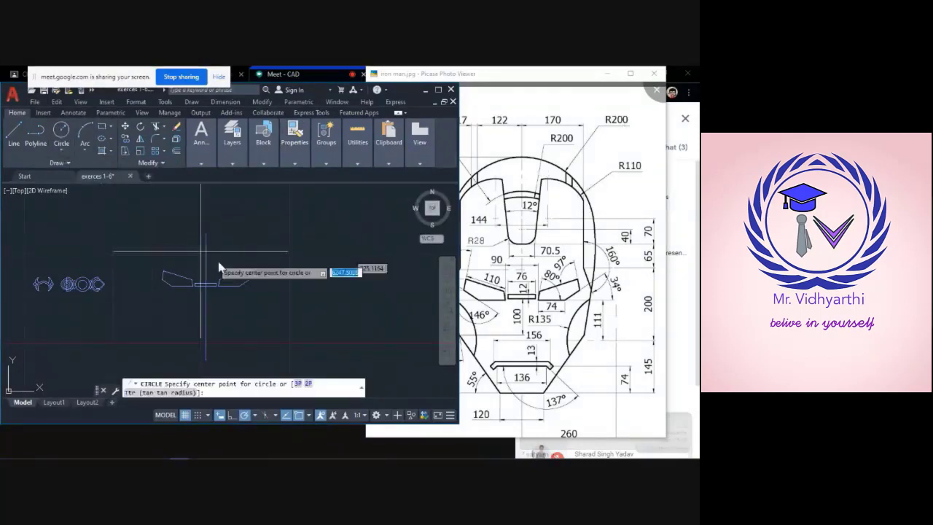
click(208, 233)
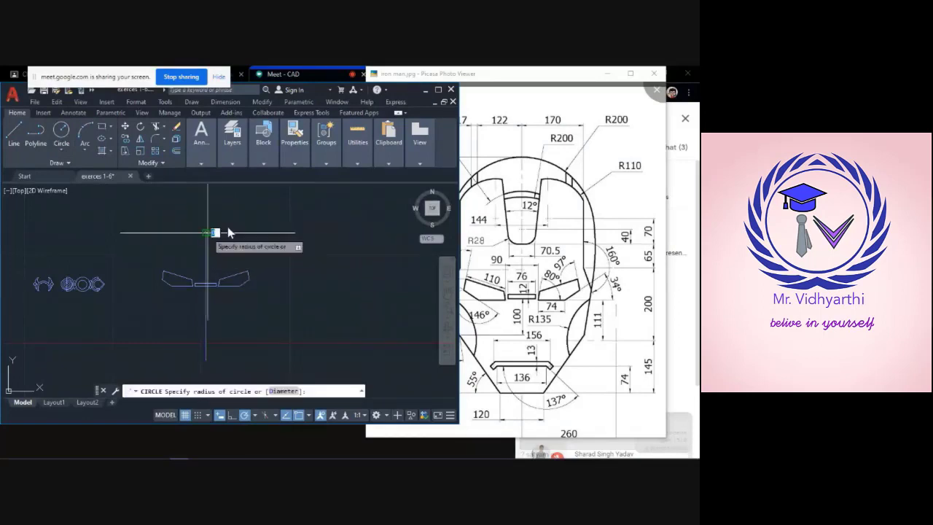
text(200)
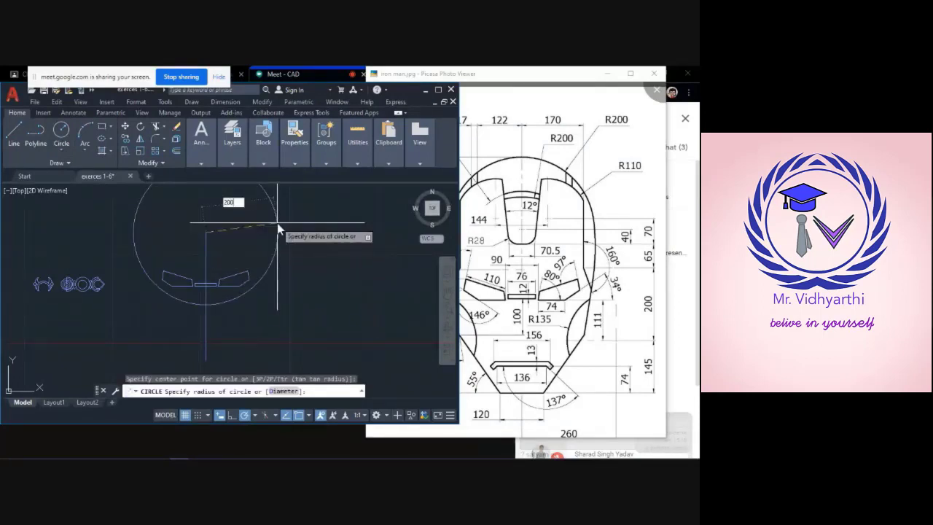
key(Return)
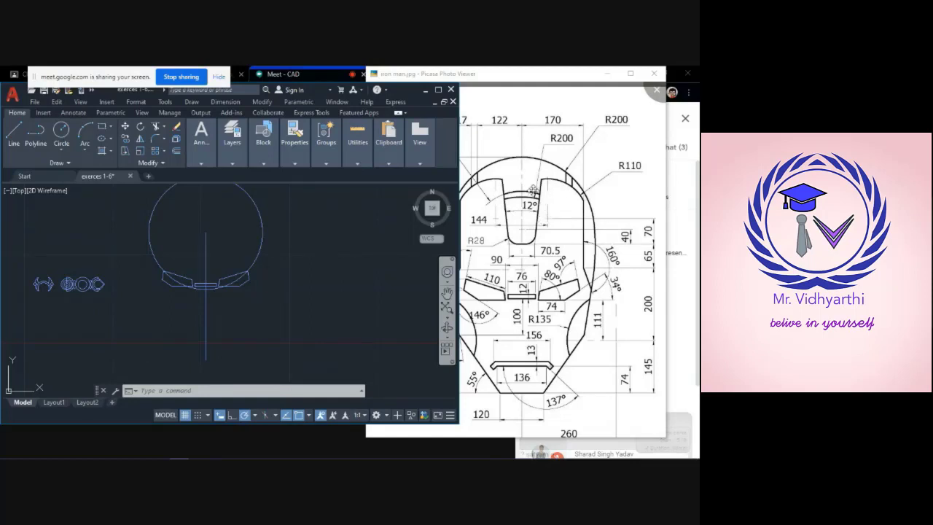
scroll(517, 204, down, 5)
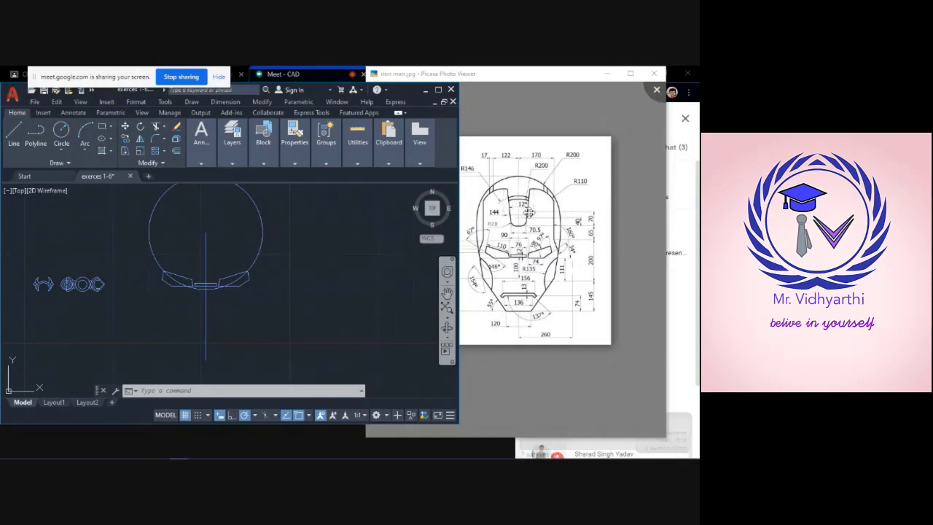
scroll(572, 156, up, 5)
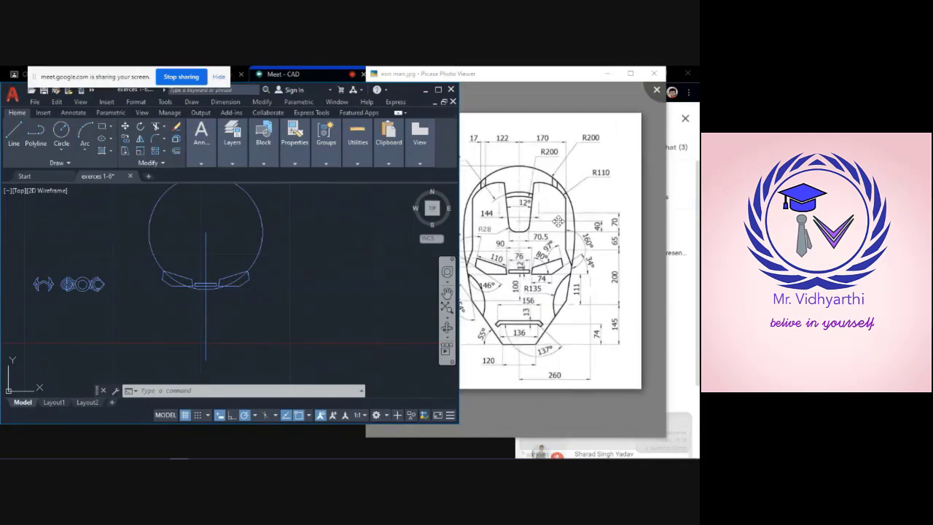
scroll(524, 213, up, 3)
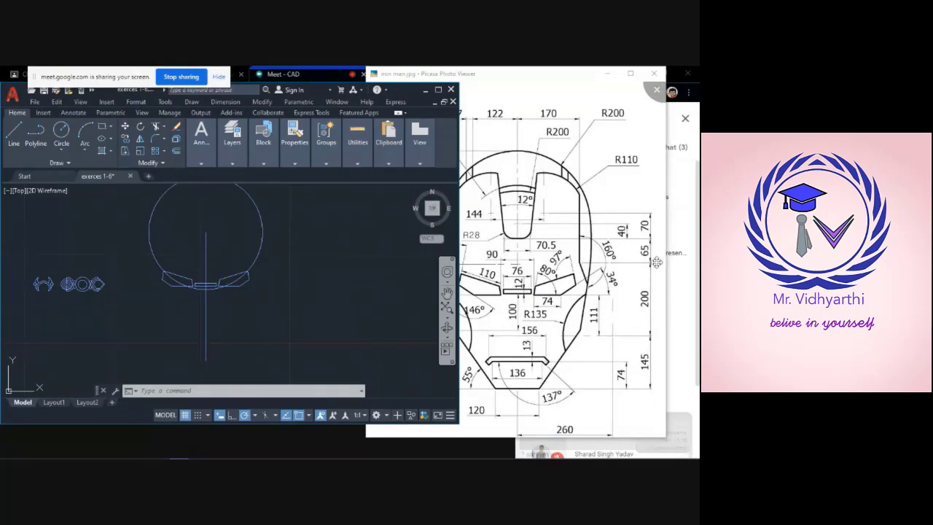
click(14, 134)
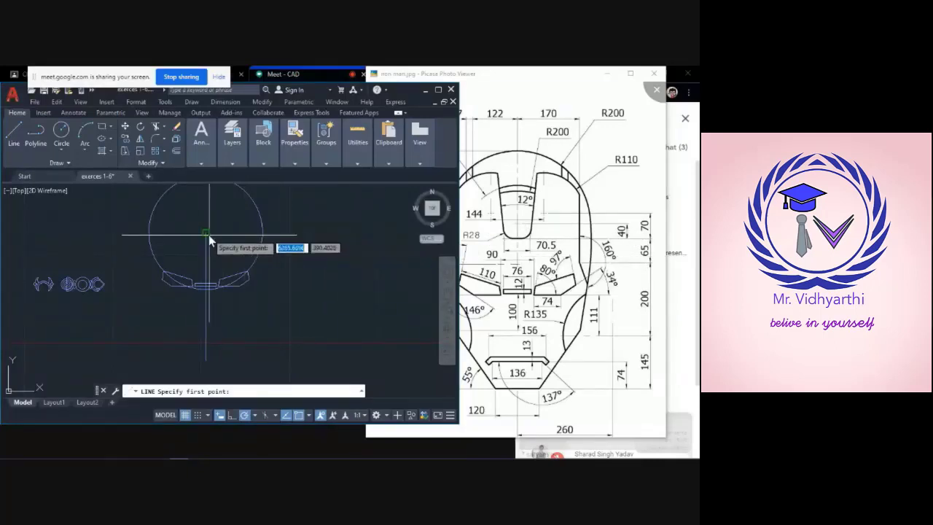
scroll(209, 236, up, 5)
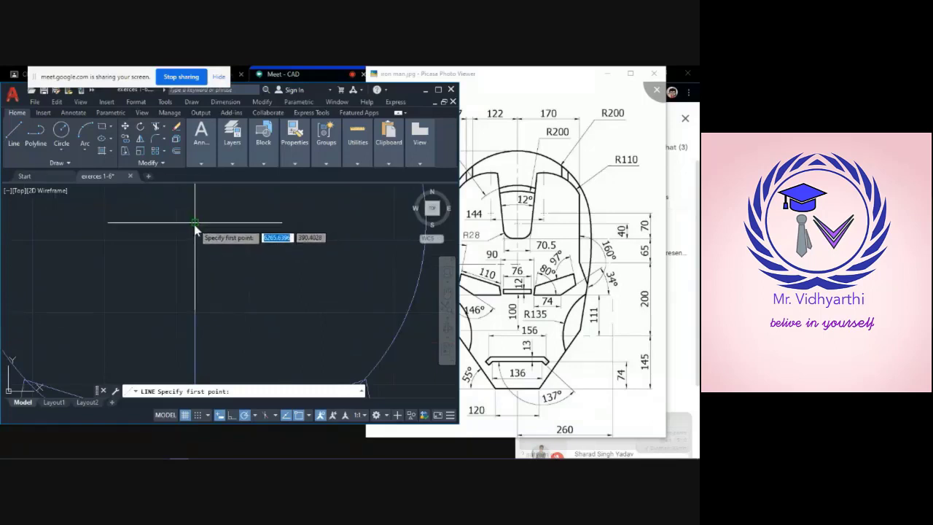
click(195, 267)
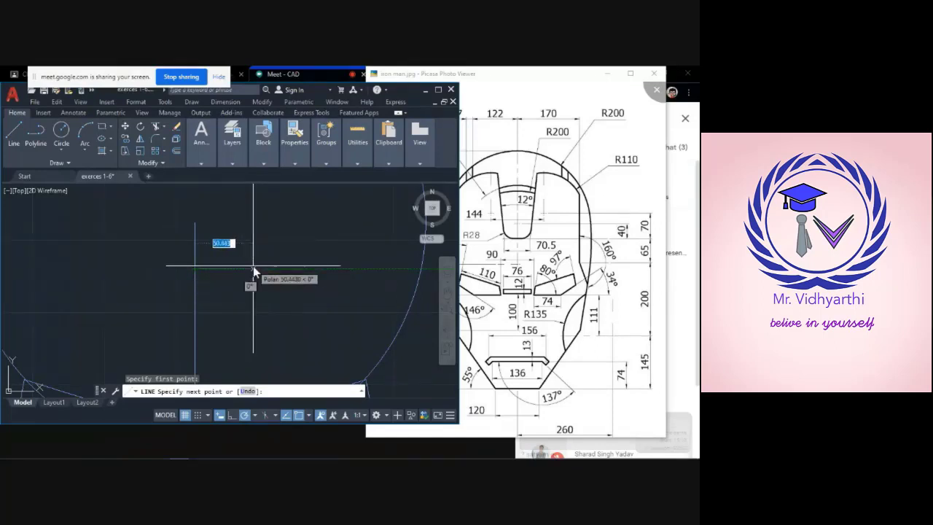
key(Escape)
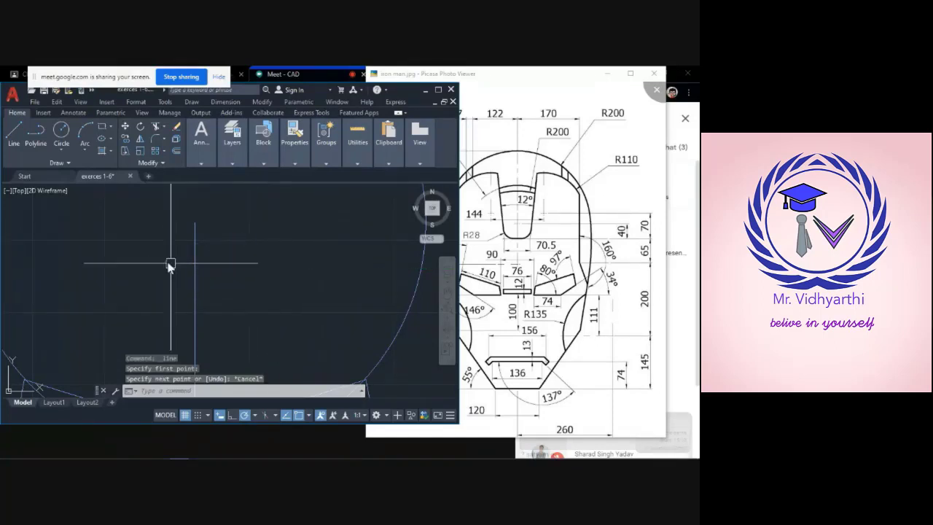
- Draw a circle of radius 146 centred at the joint between the centreline's 65 and 40 segments
click(62, 132)
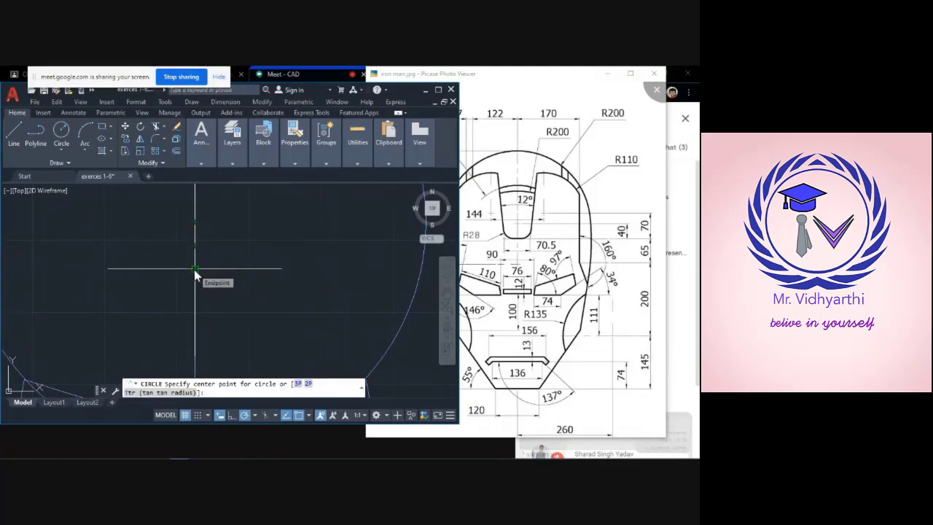
click(195, 268)
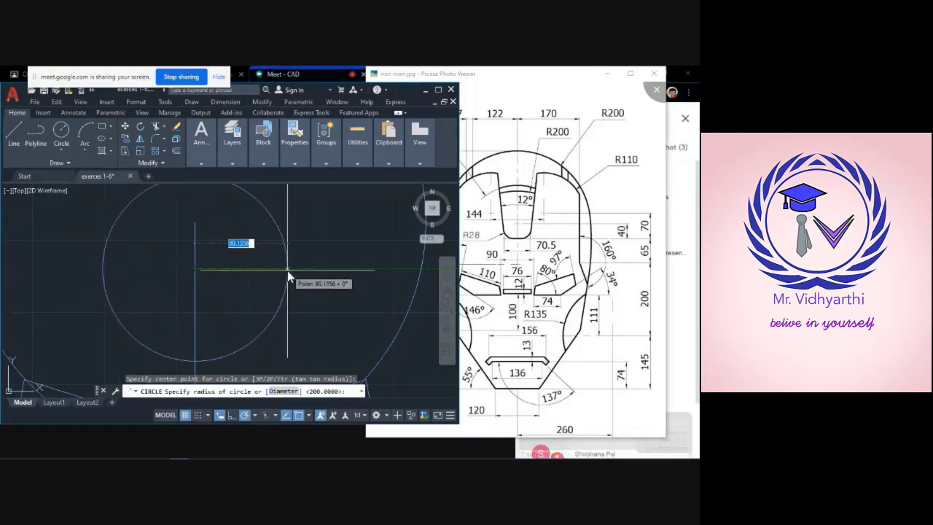
text(146)
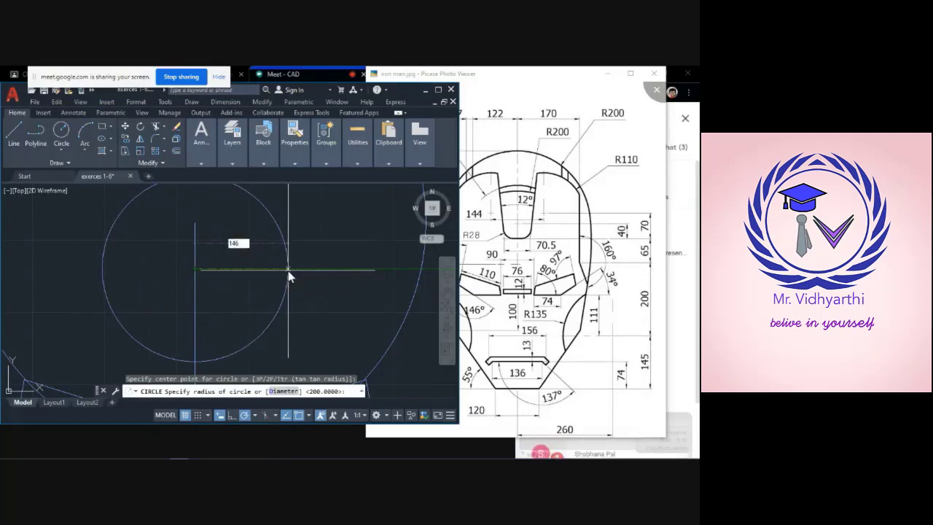
key(Return)
scroll(288, 272, down, 3)
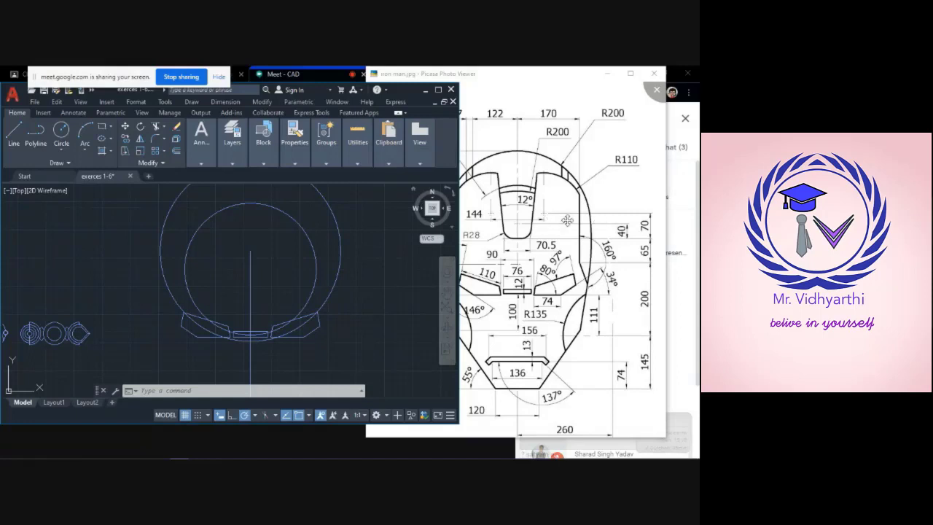
- Draw a line from the centreline's lower end straight up in consecutive segments of 145, 200 and 65
mouse_move(675, 387)
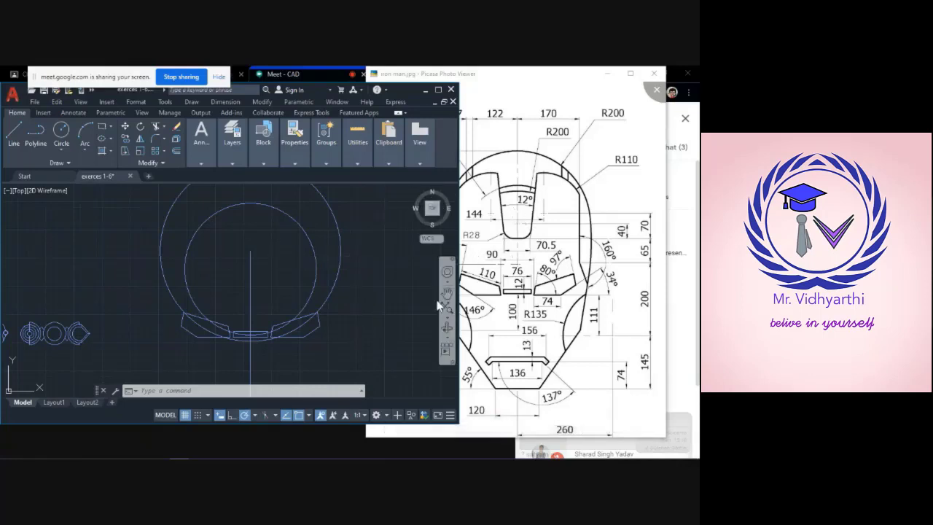
click(14, 138)
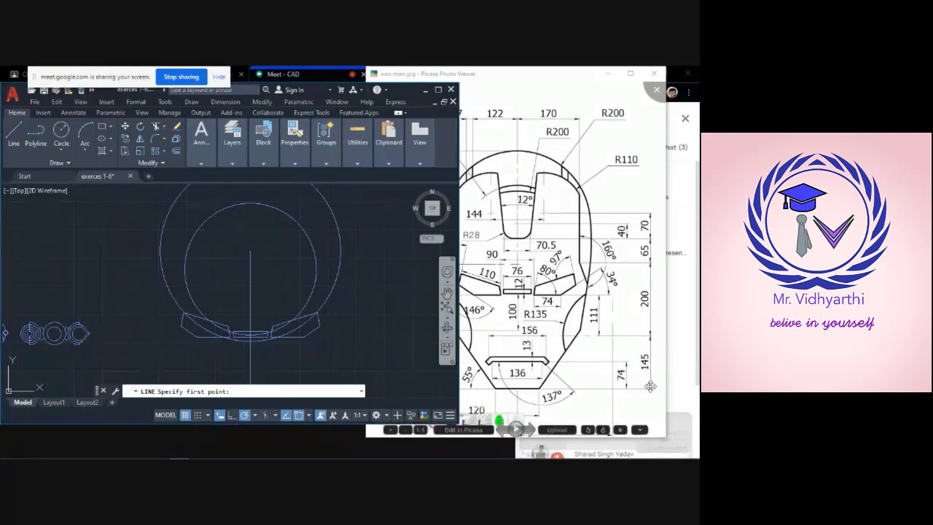
scroll(318, 333, down, 3)
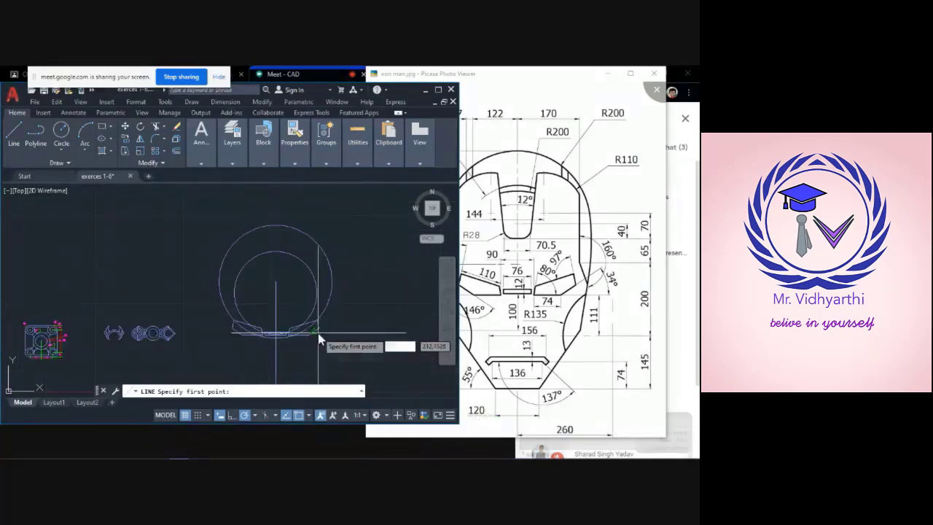
scroll(323, 365, up, 1)
middle_drag(318, 371, 327, 312)
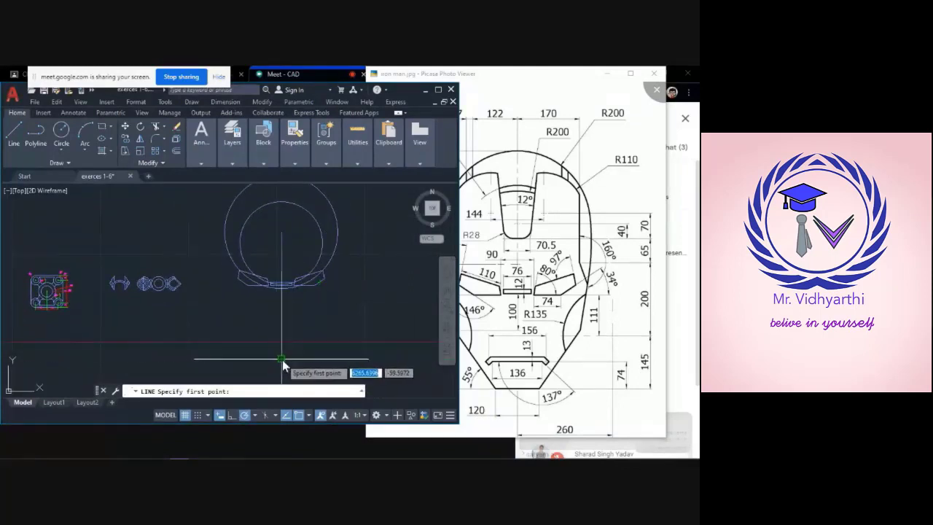
click(283, 359)
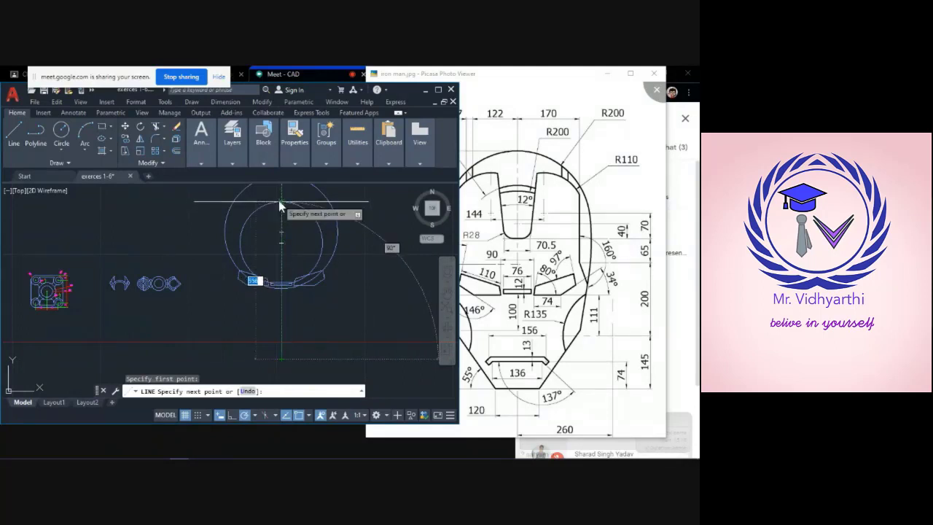
text(145)
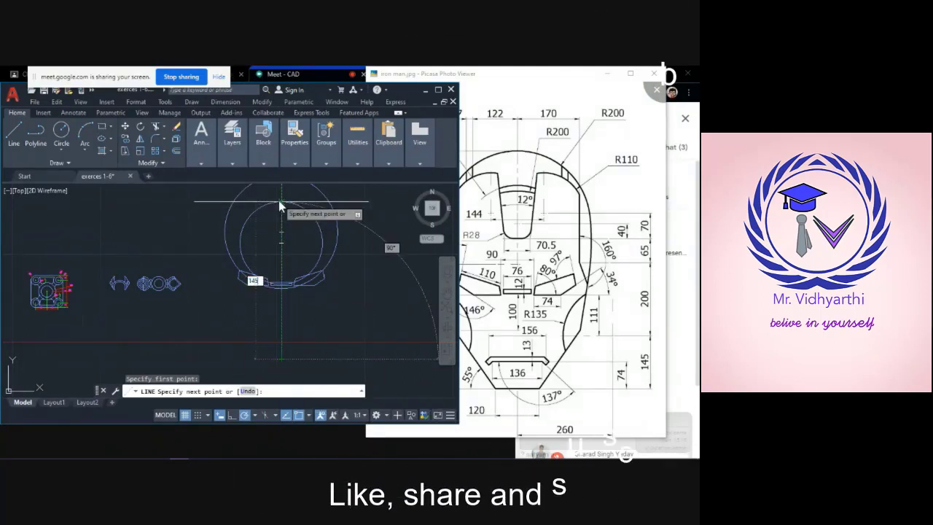
key(Return)
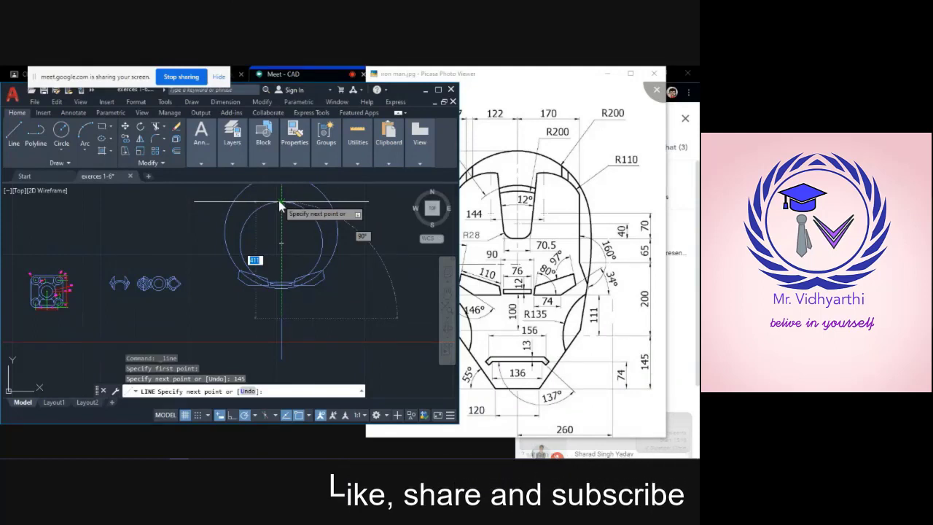
text(200)
key(Return)
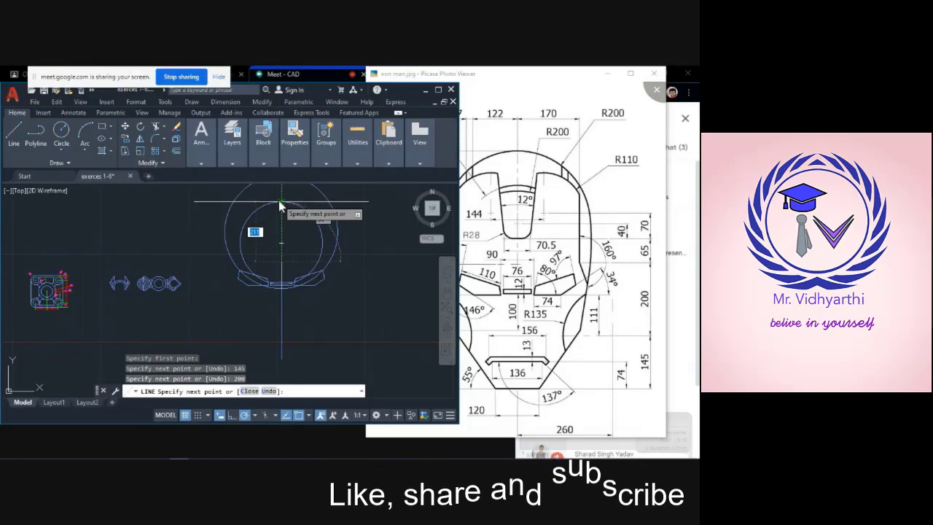
text(65)
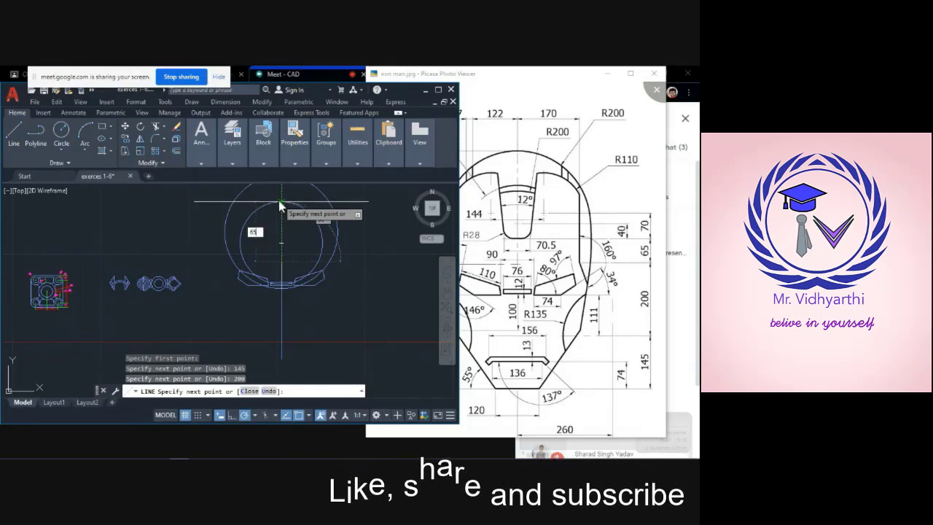
key(Return)
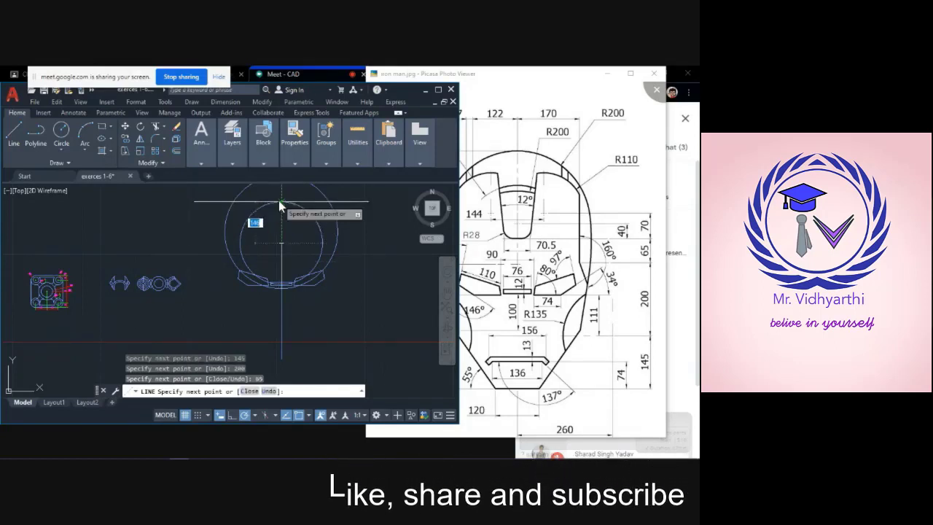
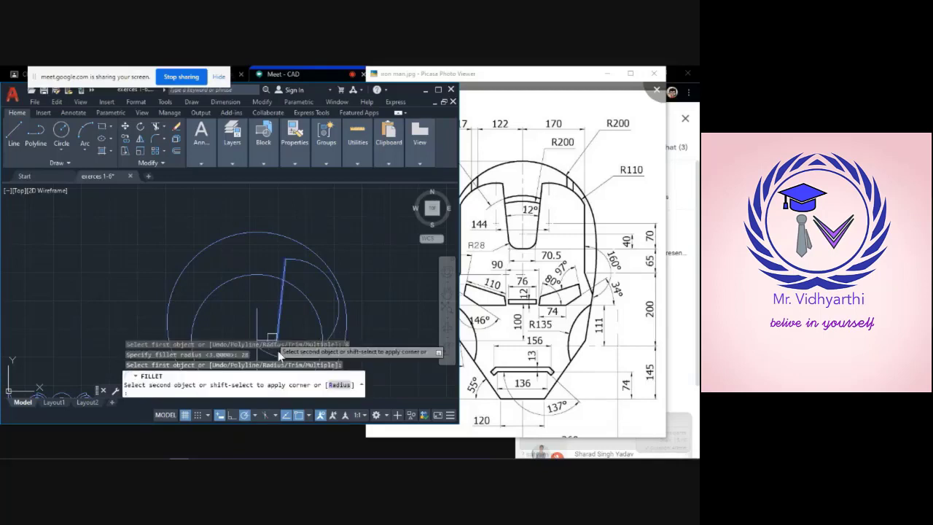
- Fillet the corner between the slanted line and the short horizontal line at its foot with radius 28
scroll(375, 328, up, 2)
scroll(381, 282, up, 2)
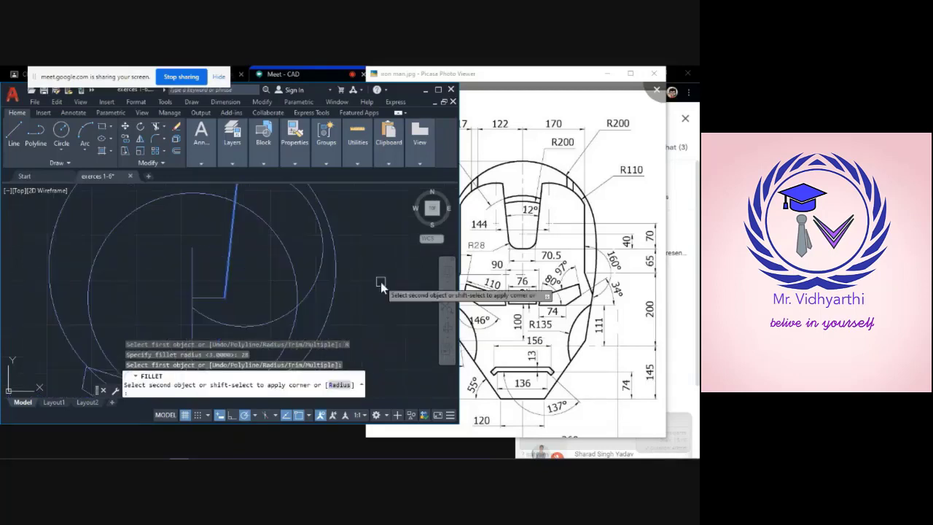
click(213, 298)
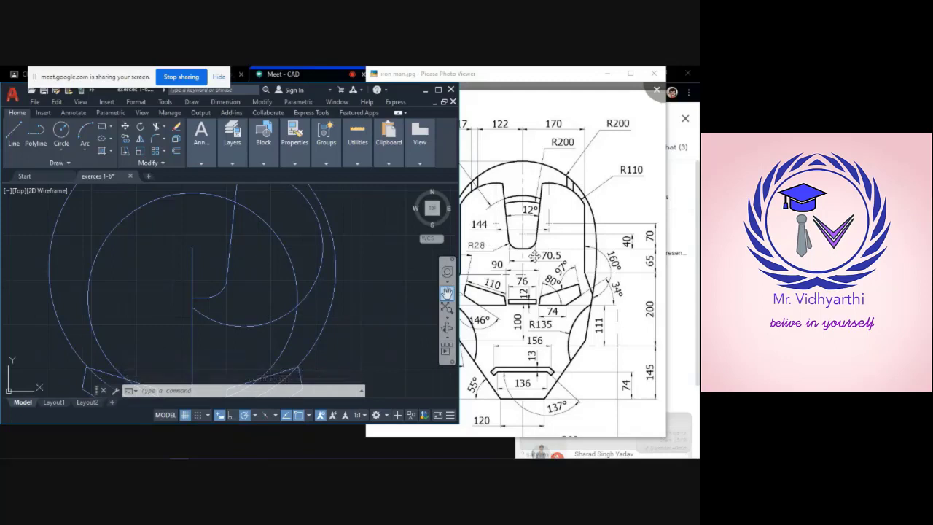
scroll(360, 269, down, 5)
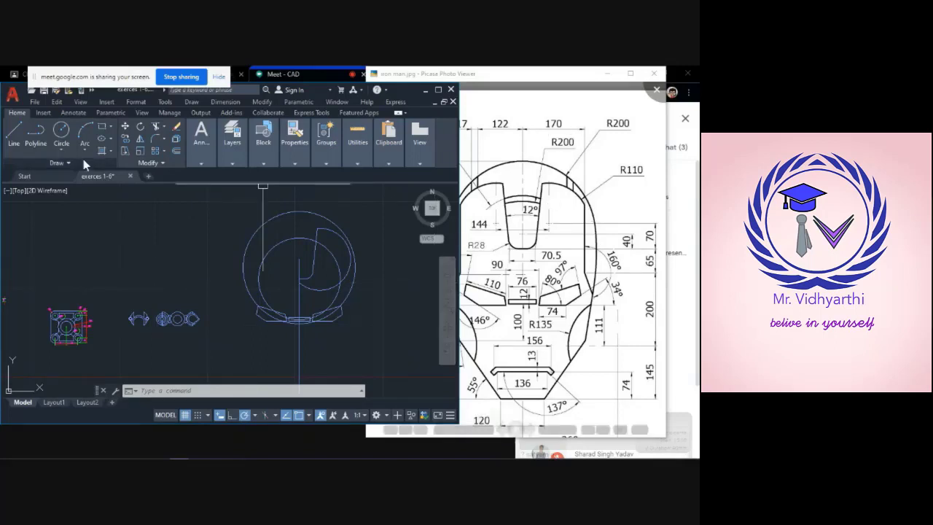
click(13, 135)
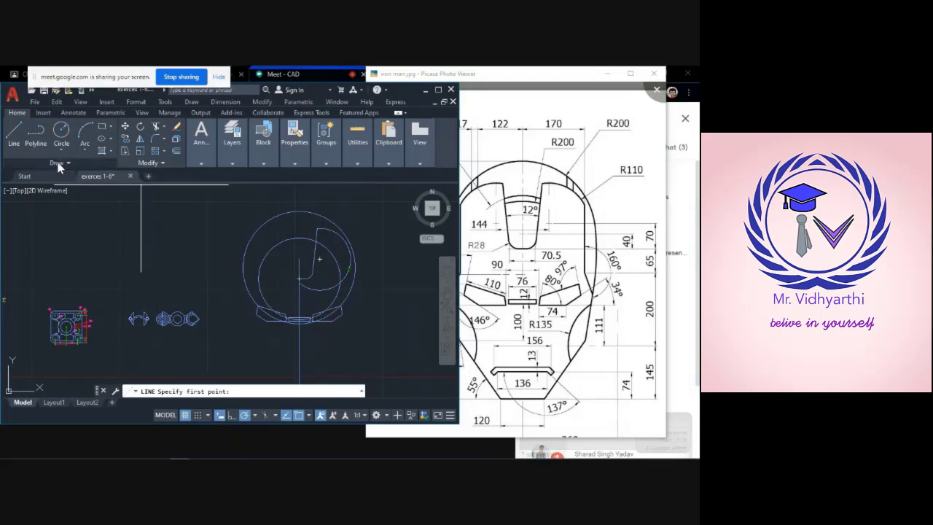
key(Escape)
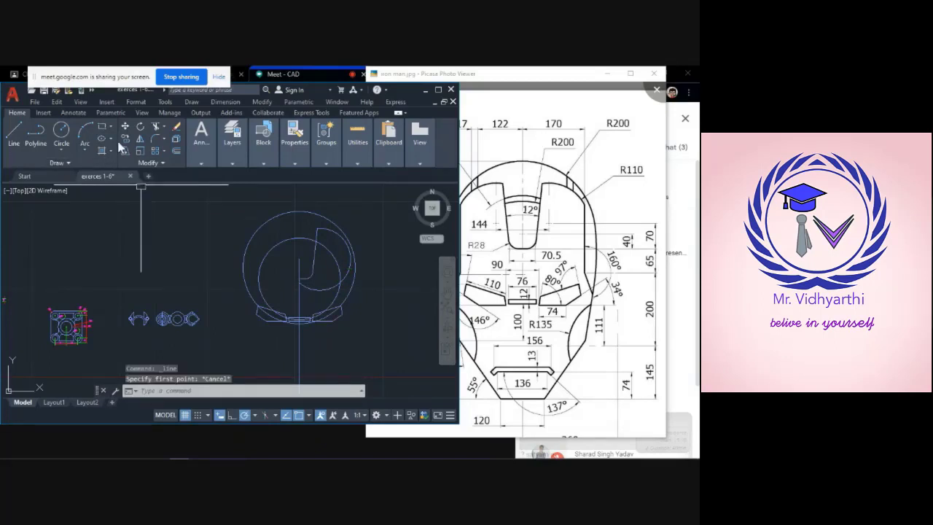
click(232, 164)
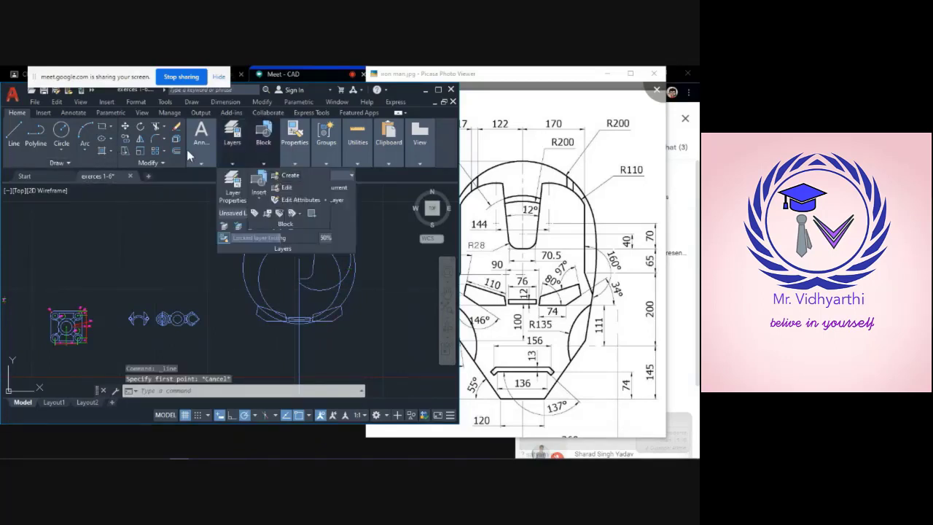
click(201, 164)
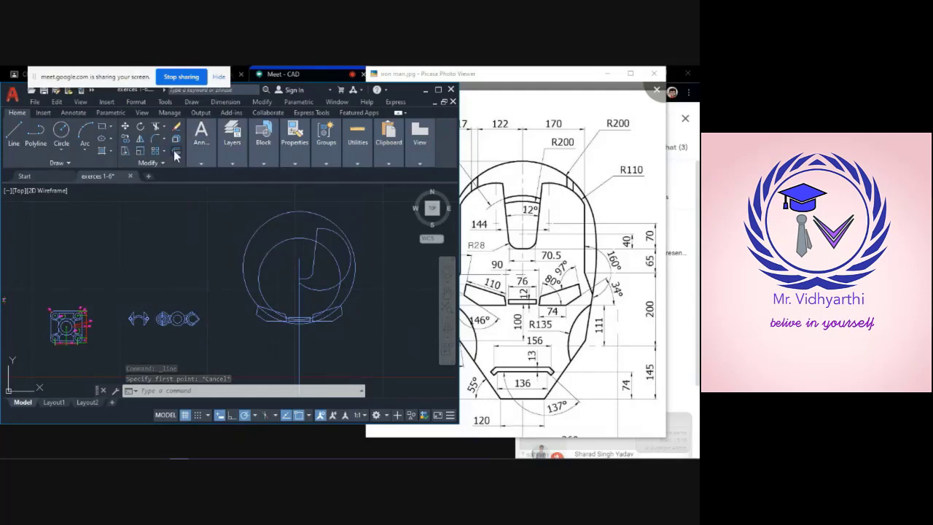
- Offset the upper centreline segment by 170 toward the right side of the head
click(175, 150)
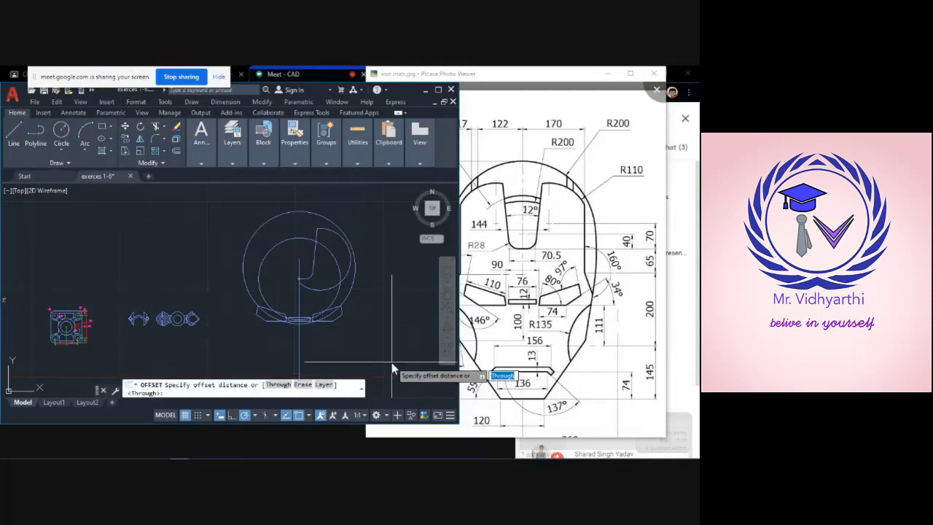
text(11)
text(0)
key(Return)
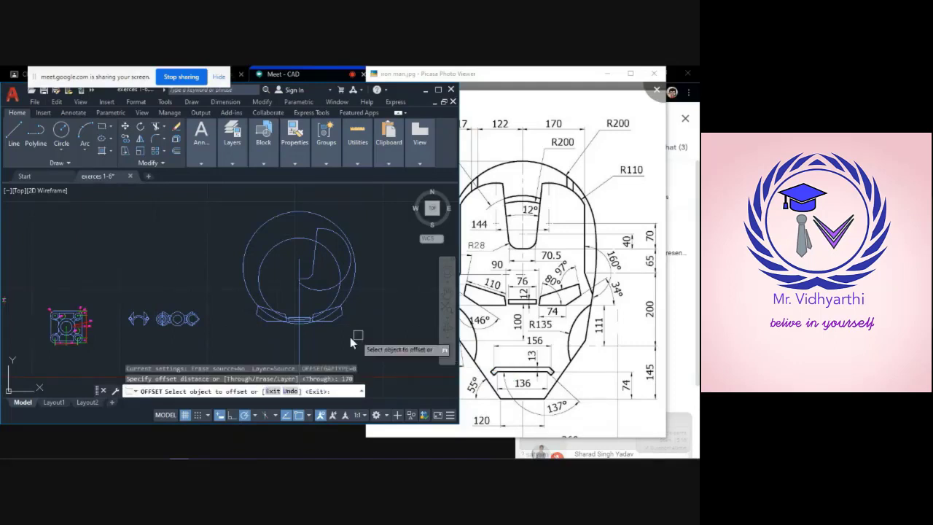
click(302, 276)
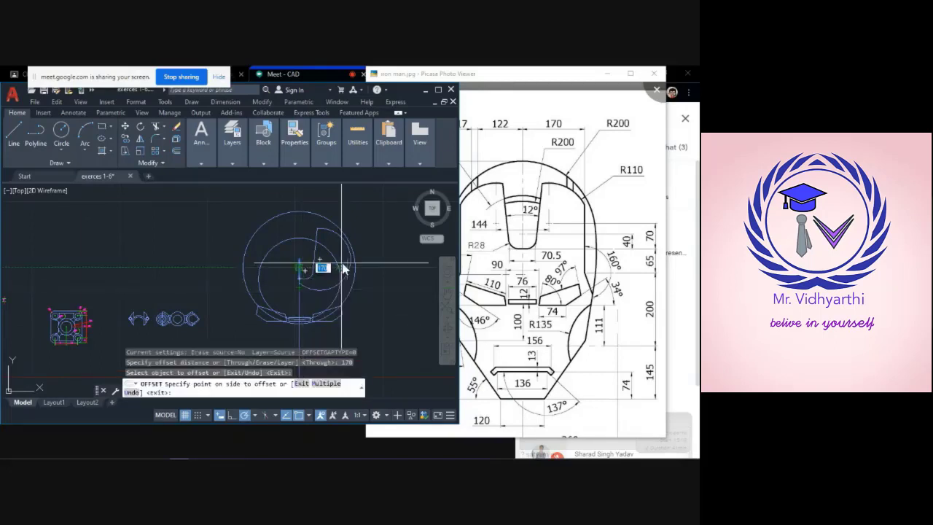
click(385, 271)
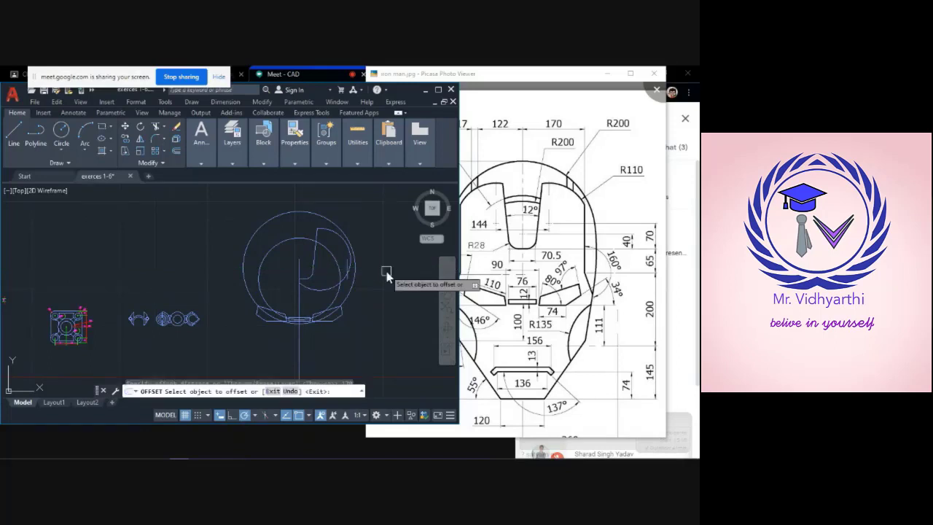
key(Escape)
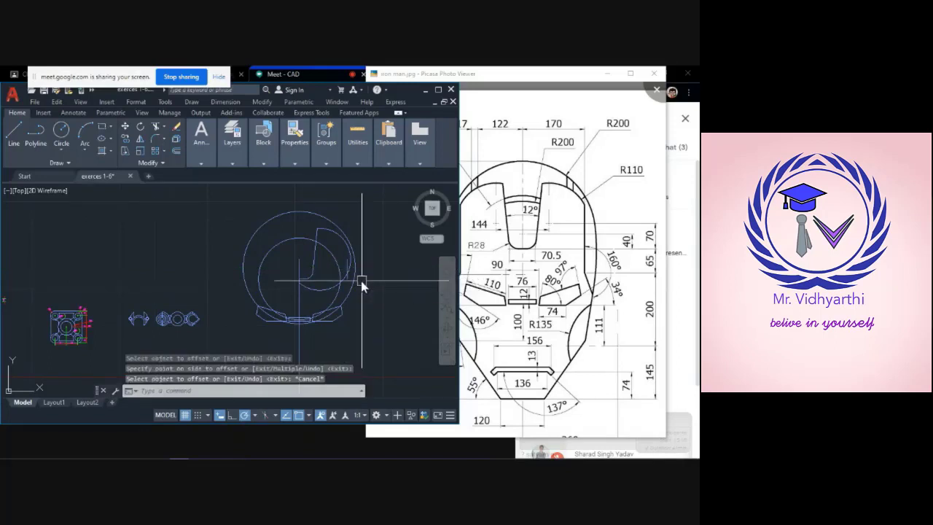
- Stretch the offset line's lower end straight down and its upper end up to the inner right arc, about 321 long in total
scroll(346, 271, up, 5)
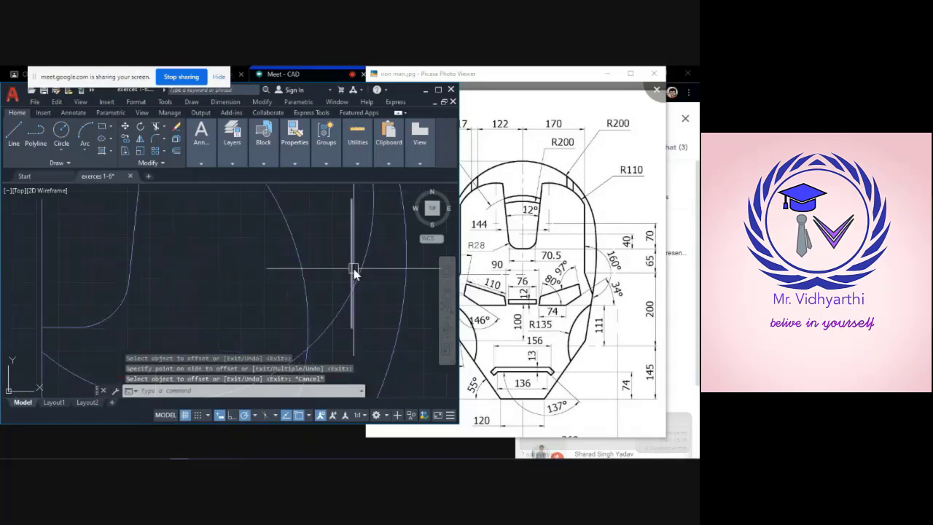
click(353, 266)
scroll(357, 287, down, 3)
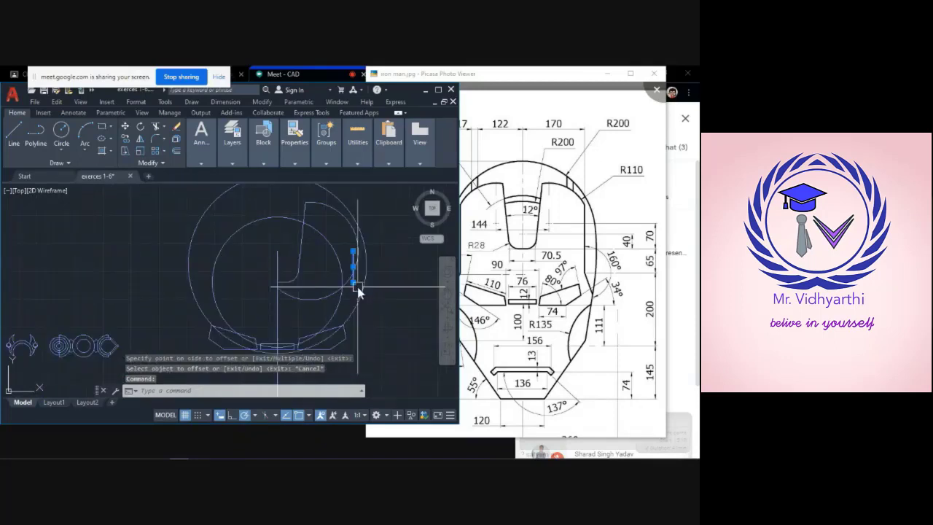
click(353, 283)
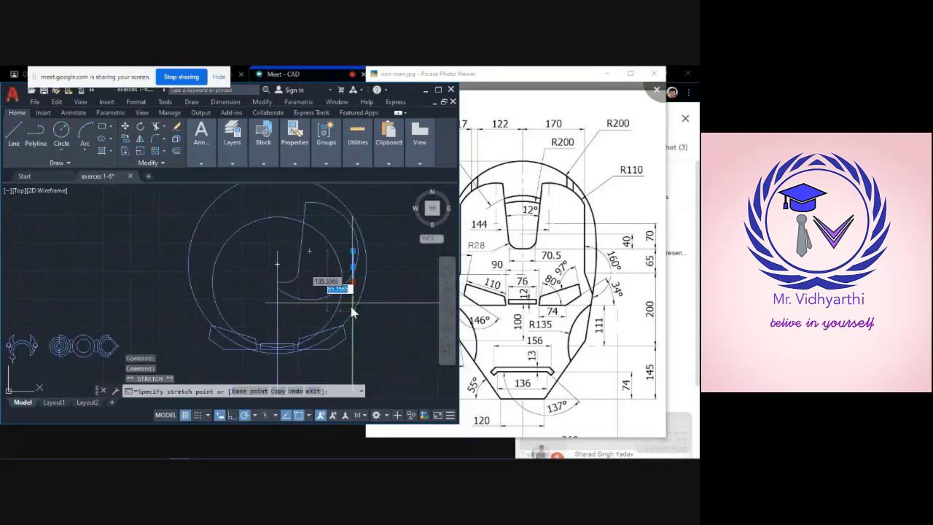
click(357, 372)
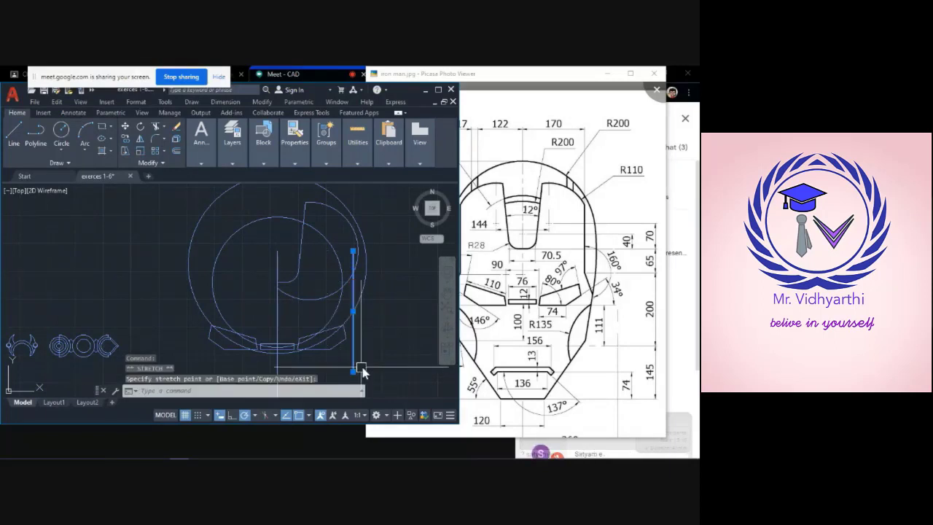
click(353, 251)
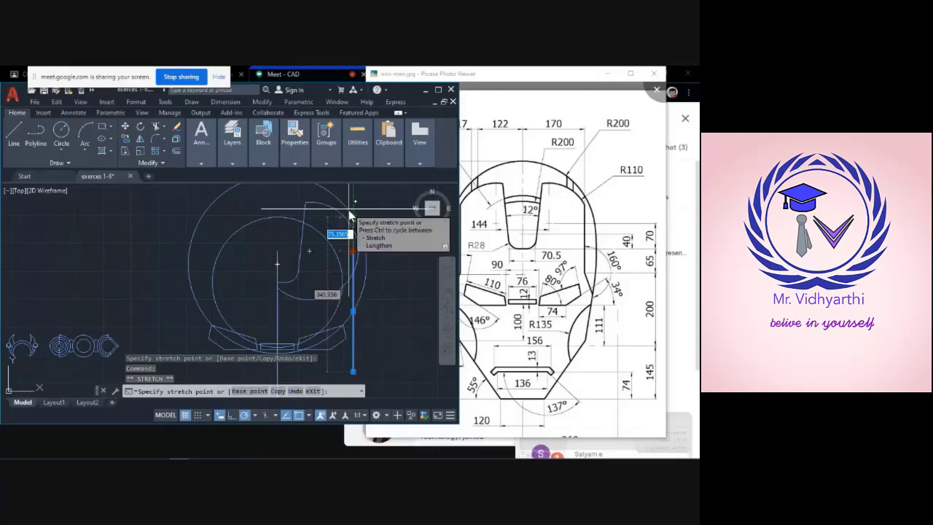
scroll(350, 231, up, 4)
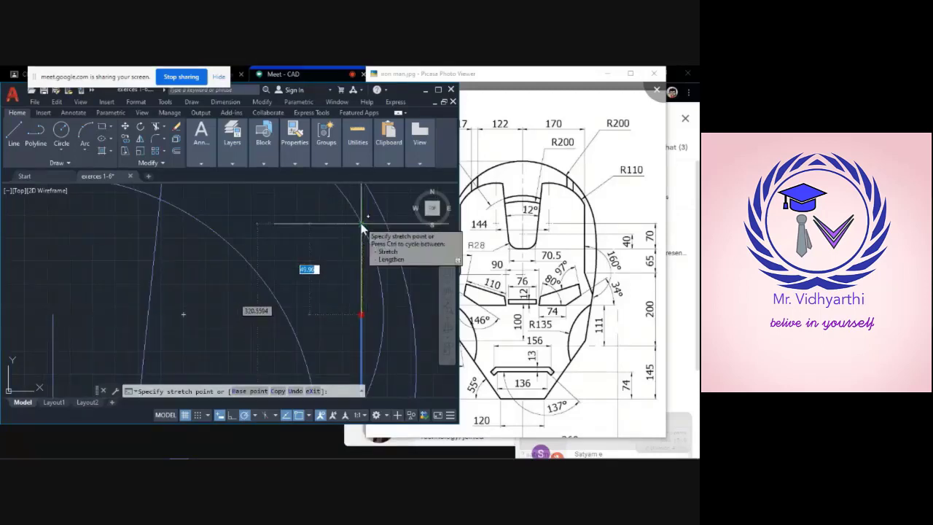
click(361, 224)
key(Escape)
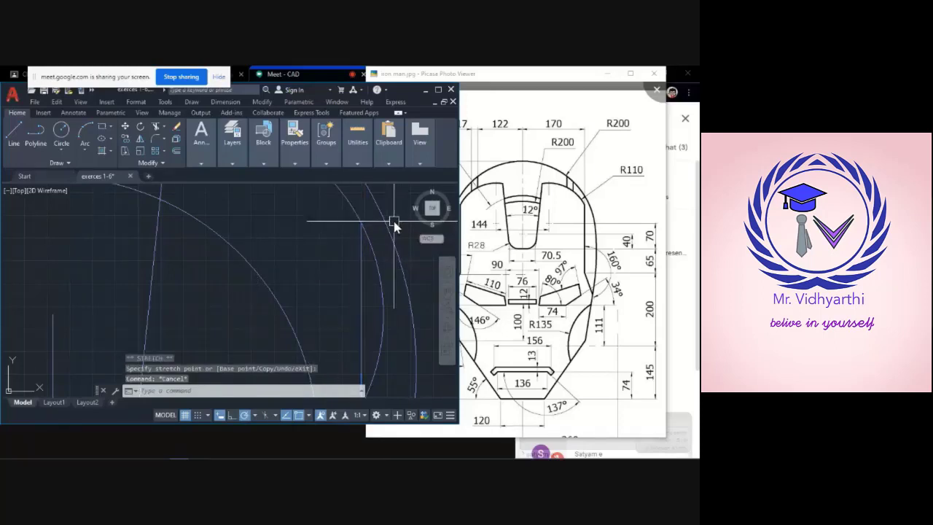
- Trim away the parts of the inner right arc that bulge past the offset vertical line and curve back below it
scroll(396, 219, down, 5)
scroll(397, 244, up, 3)
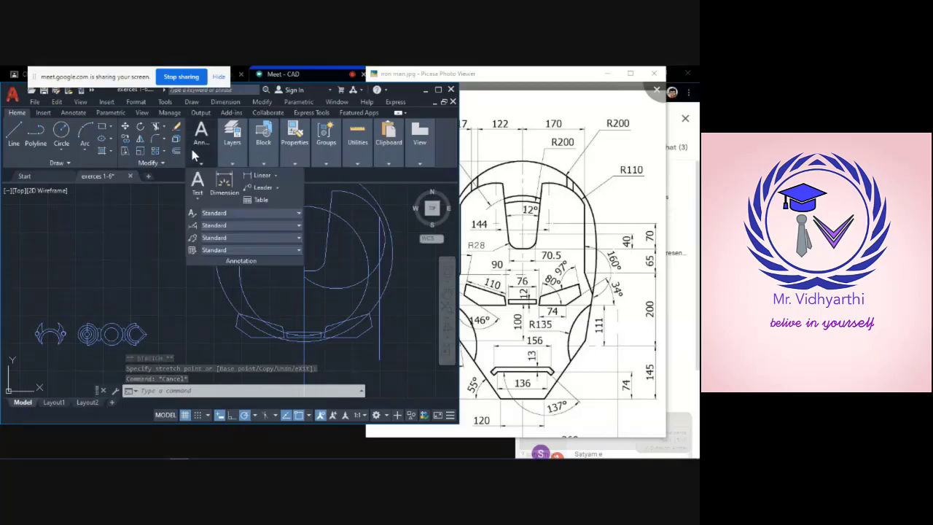
click(166, 125)
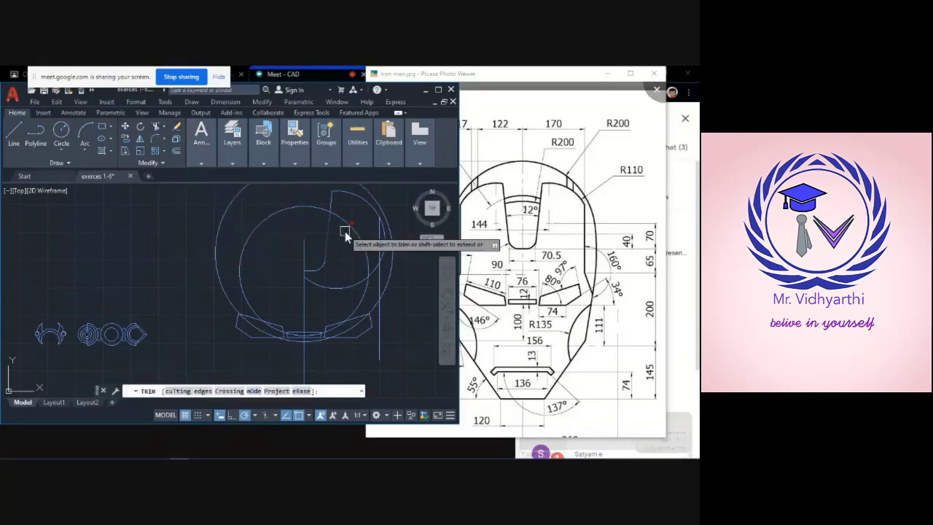
scroll(393, 251, up, 5)
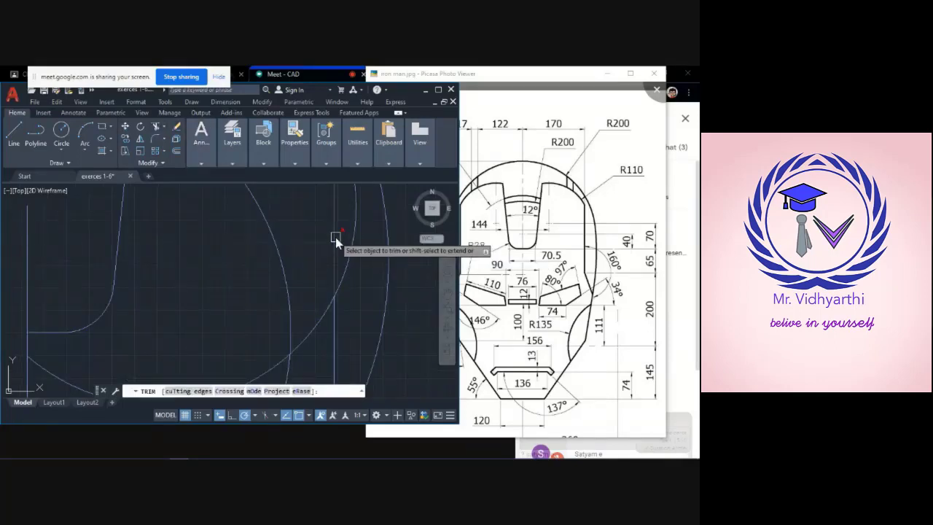
click(336, 239)
scroll(342, 242, down, 5)
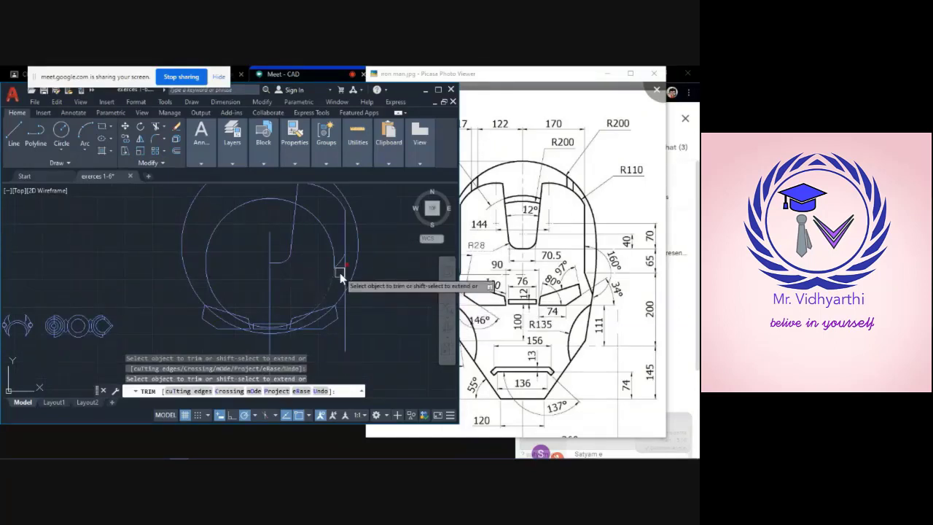
scroll(343, 259, up, 3)
scroll(311, 241, down, 3)
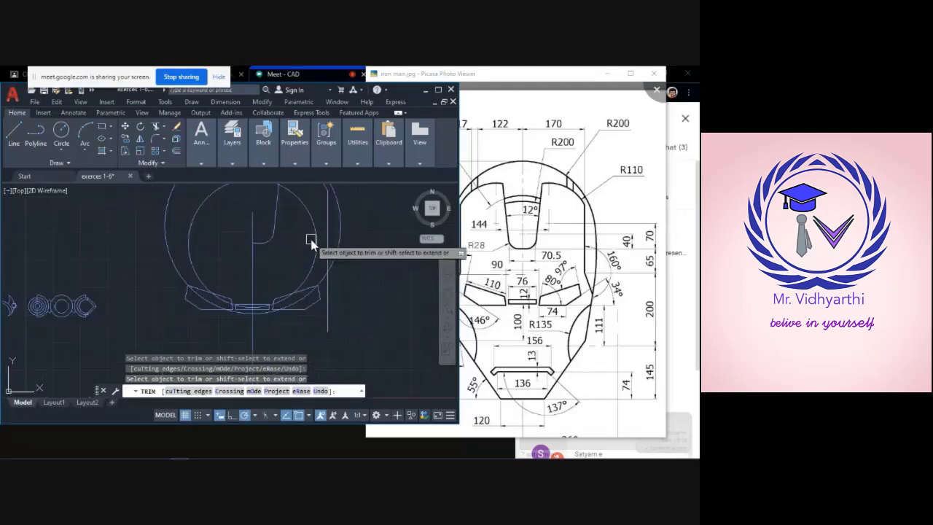
- Finish trimming the inner right arc where it meets the offset vertical side line
scroll(311, 240, down, 2)
scroll(304, 219, up, 2)
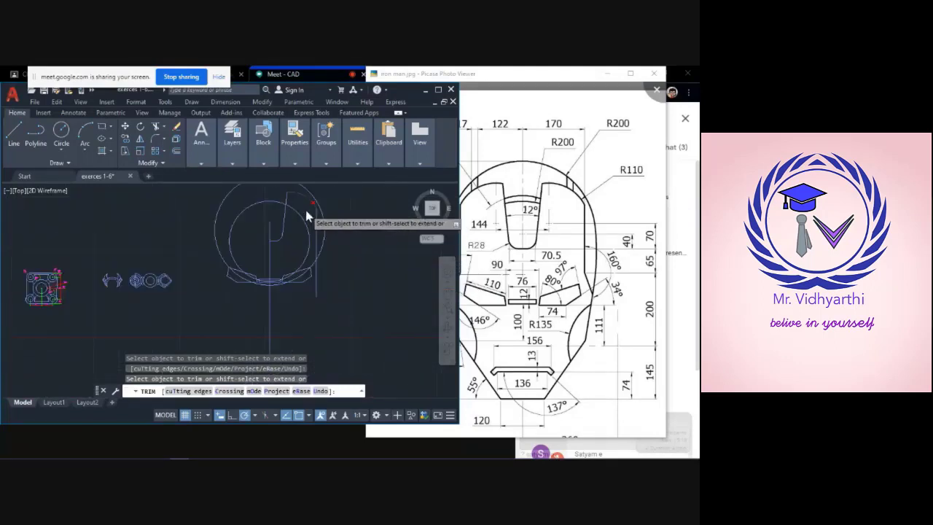
click(303, 221)
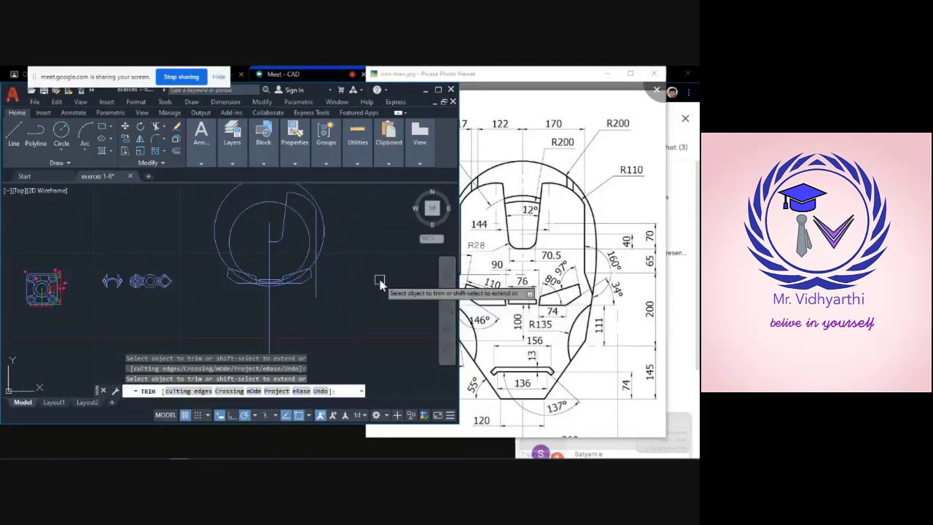
key(Escape)
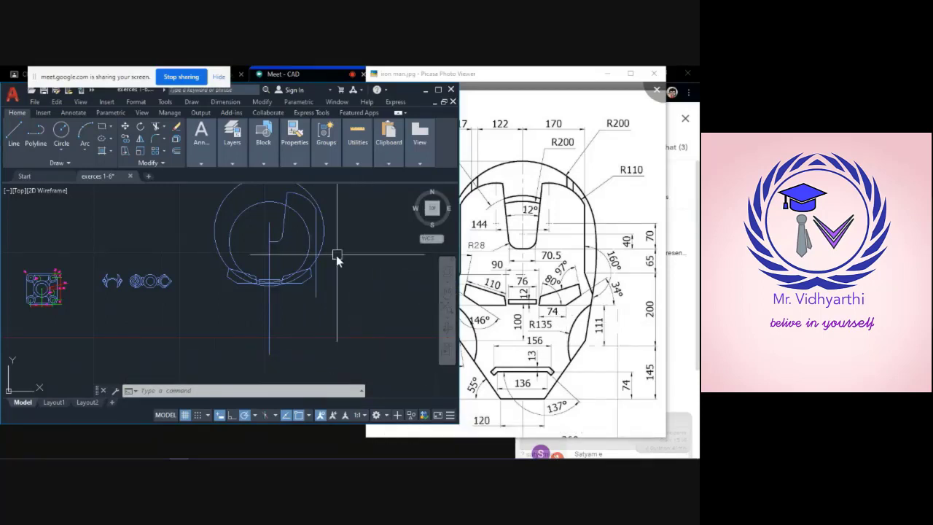
- Mirror the right forehead outline, from the vertical side line through the arc and slanted line to the short horizontal line, about the centreline, keeping the originals
click(139, 142)
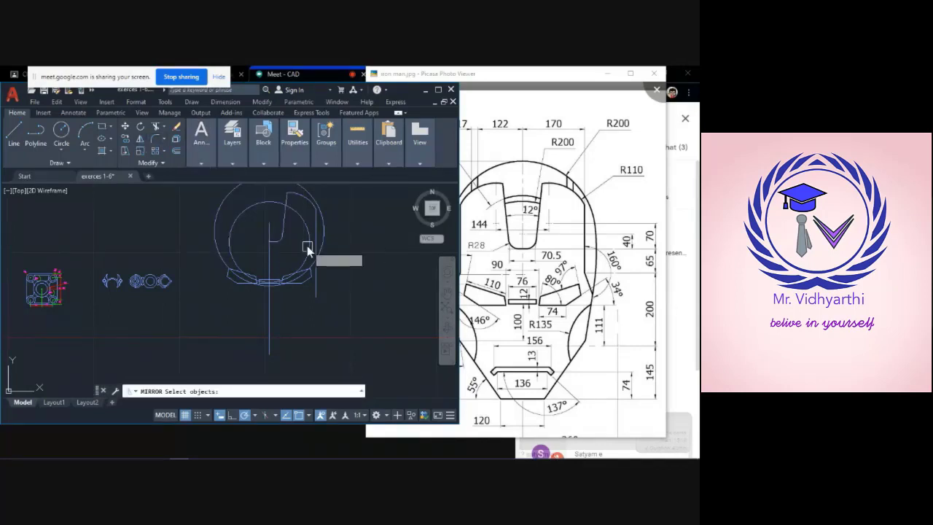
click(317, 246)
click(291, 200)
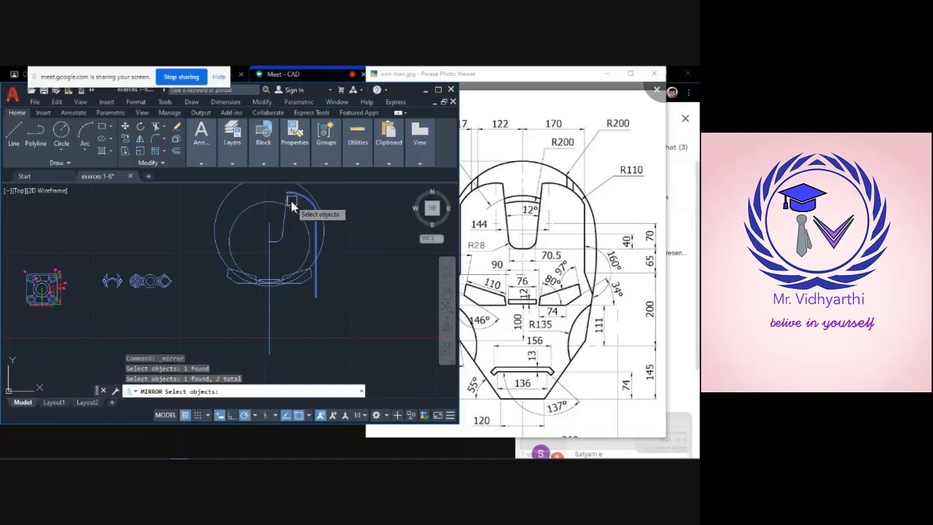
click(287, 200)
click(271, 242)
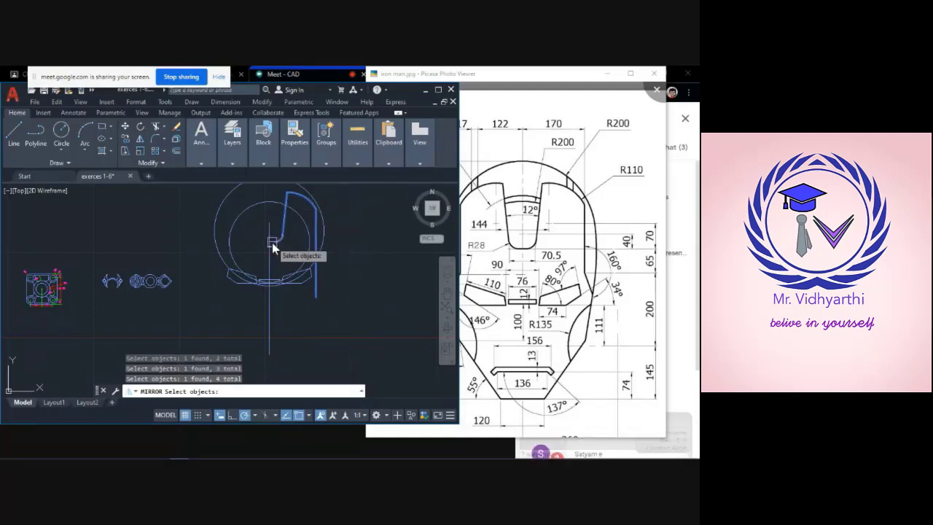
scroll(272, 242, up, 5)
click(272, 241)
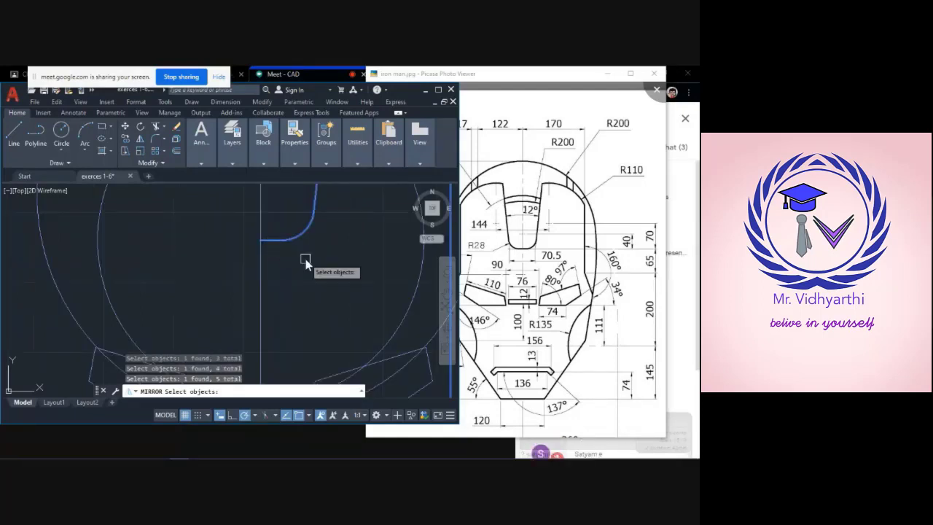
key(Return)
scroll(281, 270, down, 4)
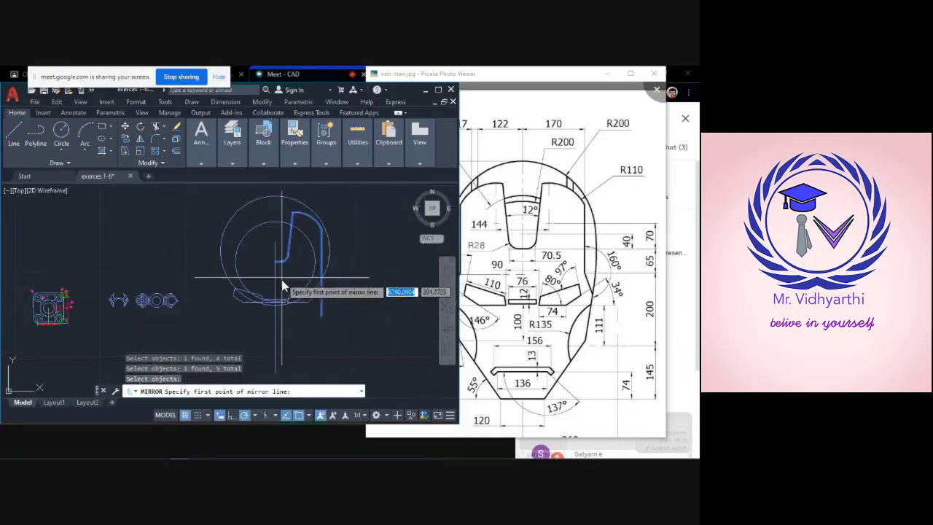
click(276, 301)
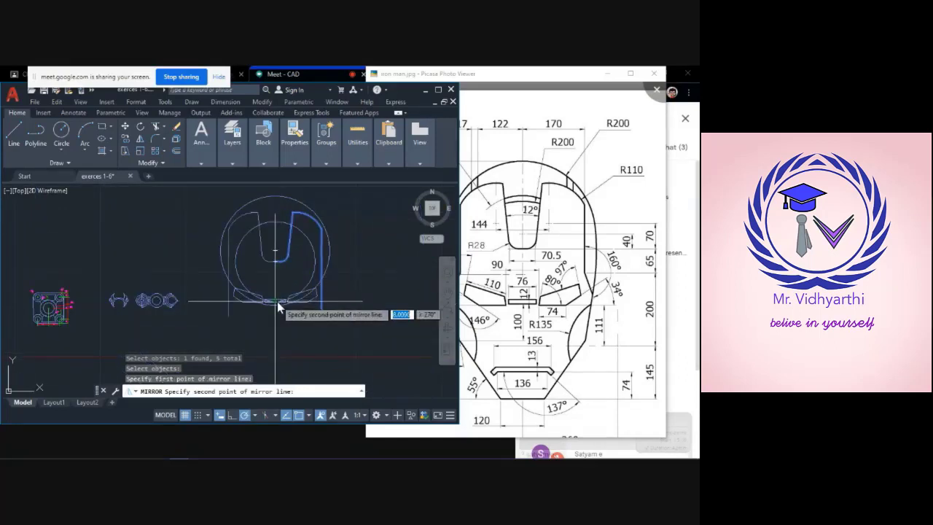
click(277, 212)
key(Return)
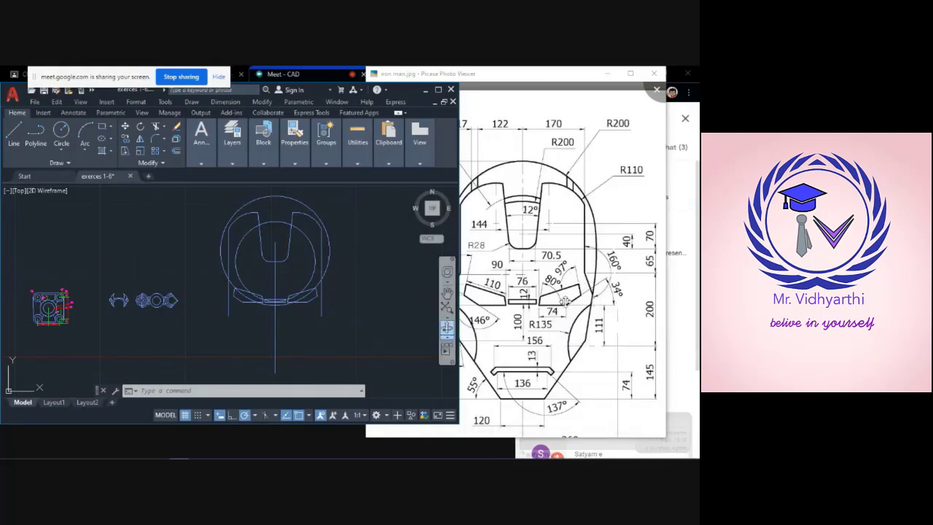
- Examine the reference image's side outline around the eyes and cheeks and the height dimensions along its edge
scroll(565, 300, down, 1)
scroll(574, 296, down, 1)
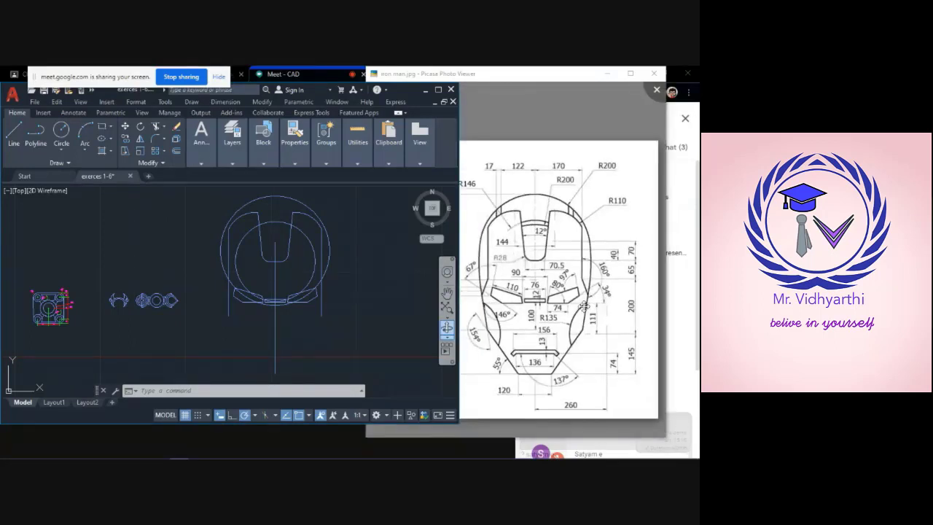
scroll(584, 306, up, 1)
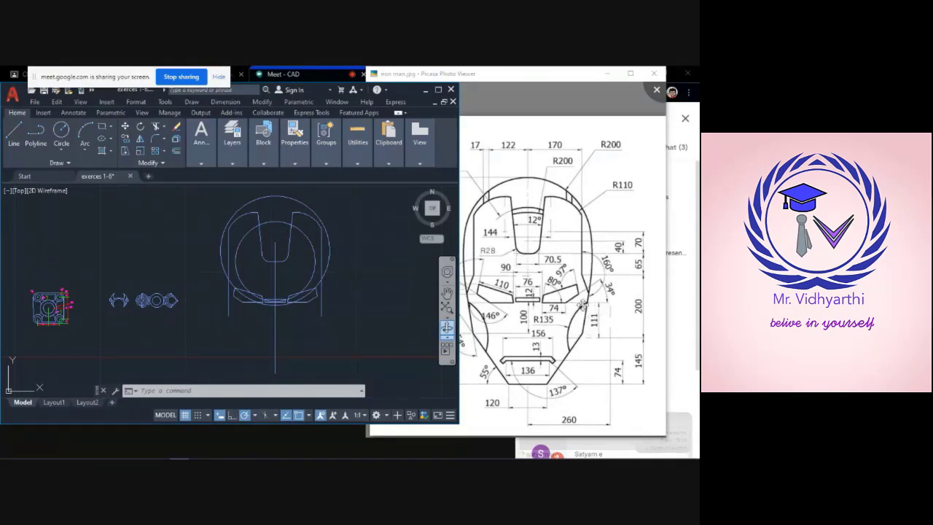
scroll(580, 305, up, 2)
scroll(576, 304, down, 3)
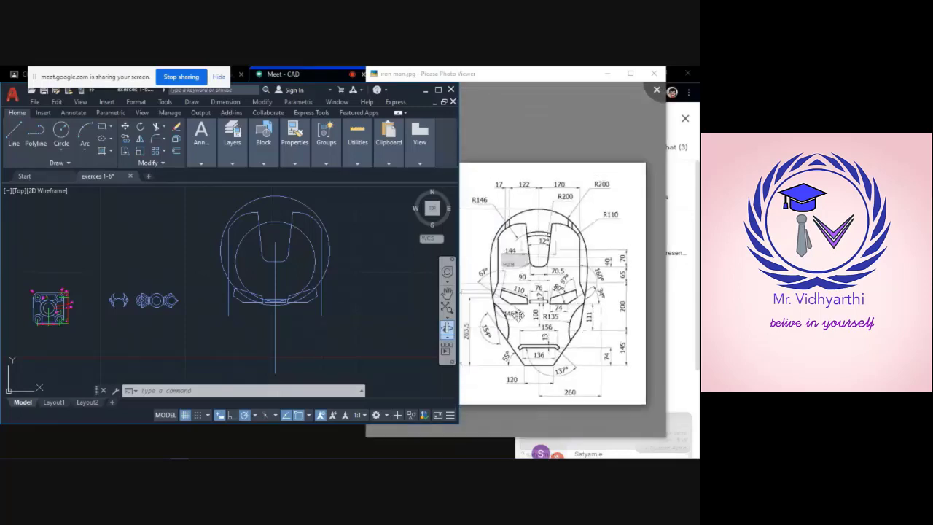
scroll(514, 314, up, 2)
click(500, 307)
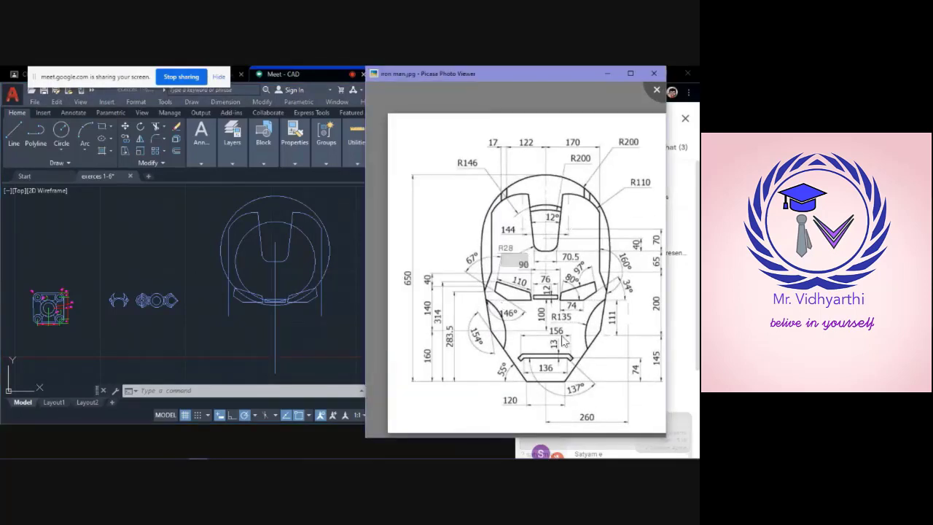
scroll(510, 328, up, 1)
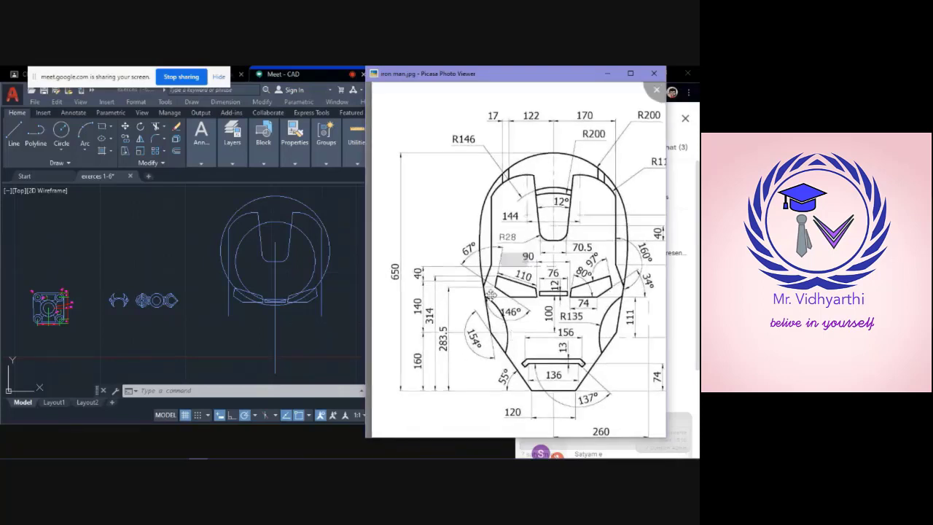
scroll(495, 306, up, 2)
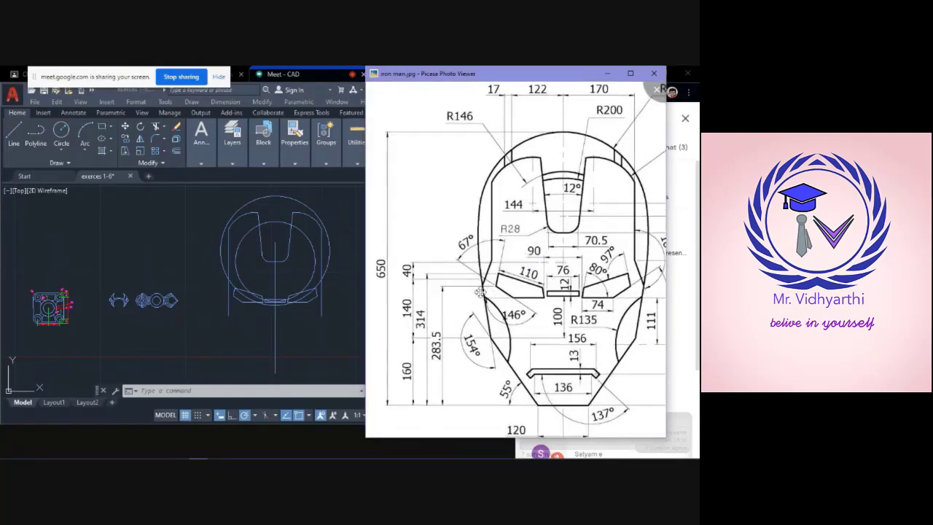
scroll(483, 294, up, 3)
scroll(478, 288, down, 4)
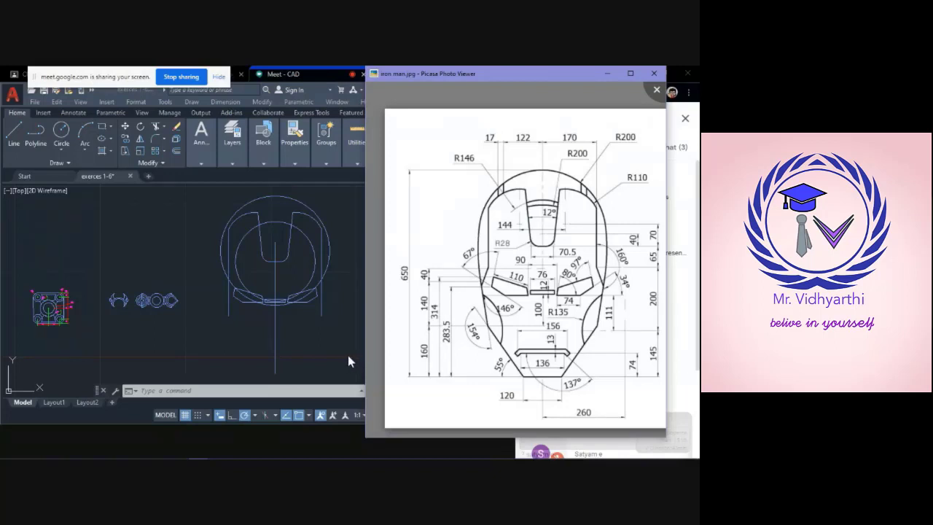
- Draw a line 160 long straight up from the lower end of the mask's vertical centreline
click(17, 142)
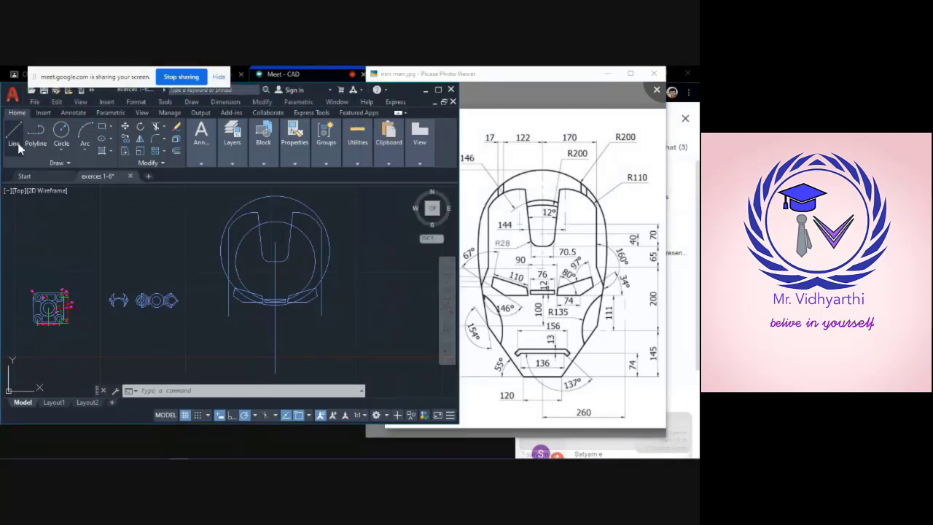
click(17, 137)
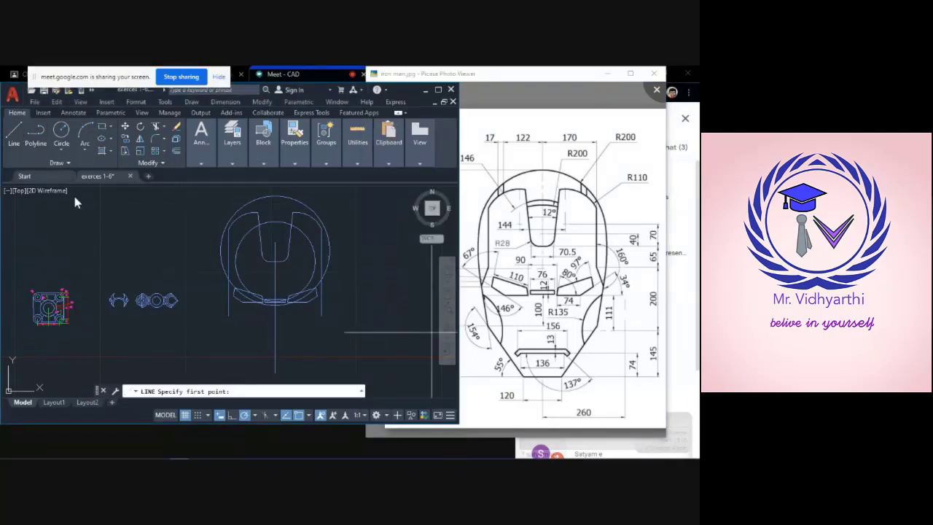
click(274, 372)
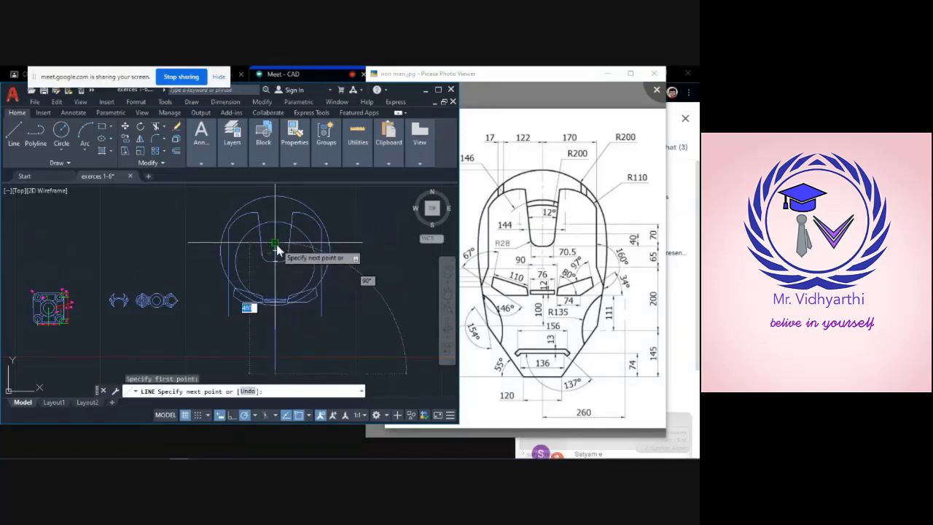
text(16)
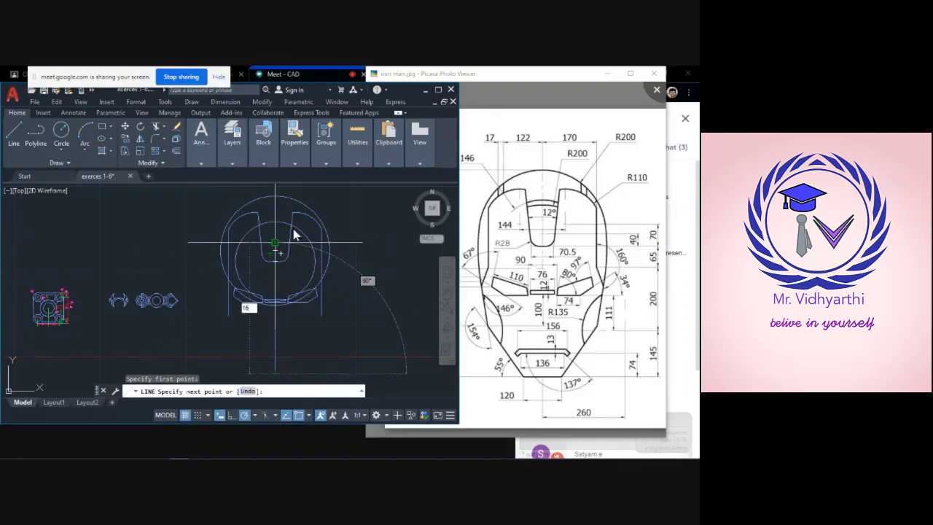
text(0)
key(Return)
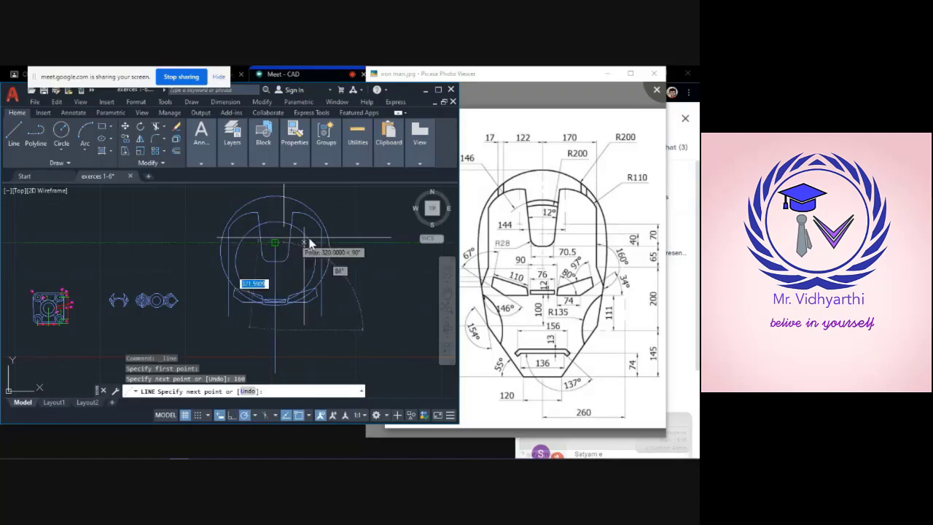
- Continue the line straight up the centreline with one segment of 140 and another of 40
click(494, 212)
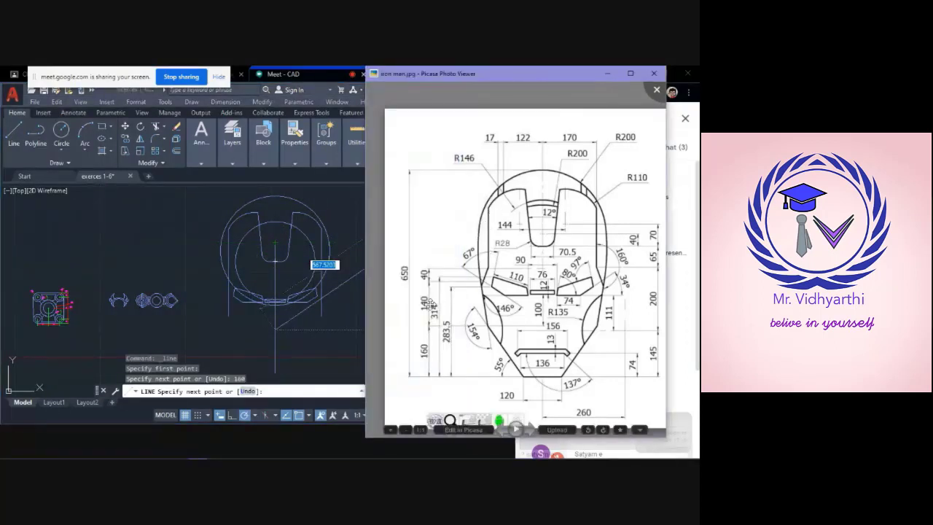
click(271, 221)
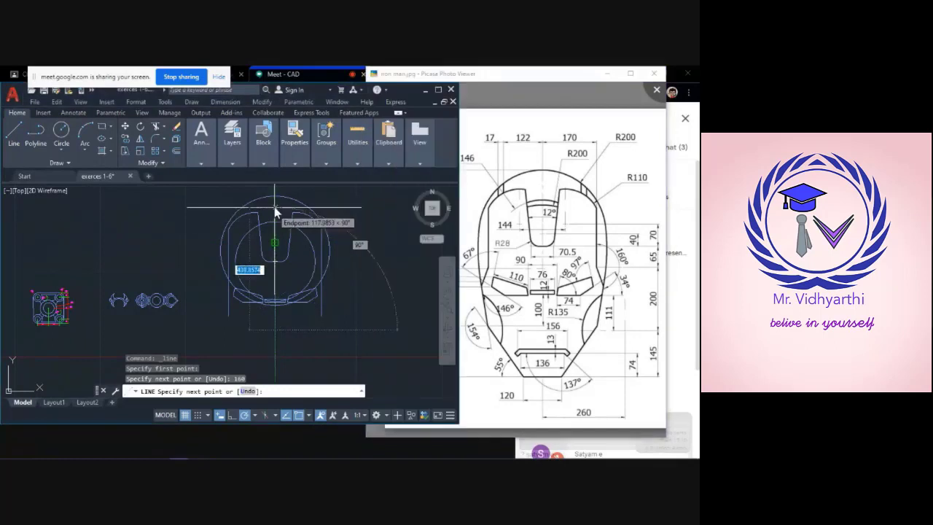
text(1)
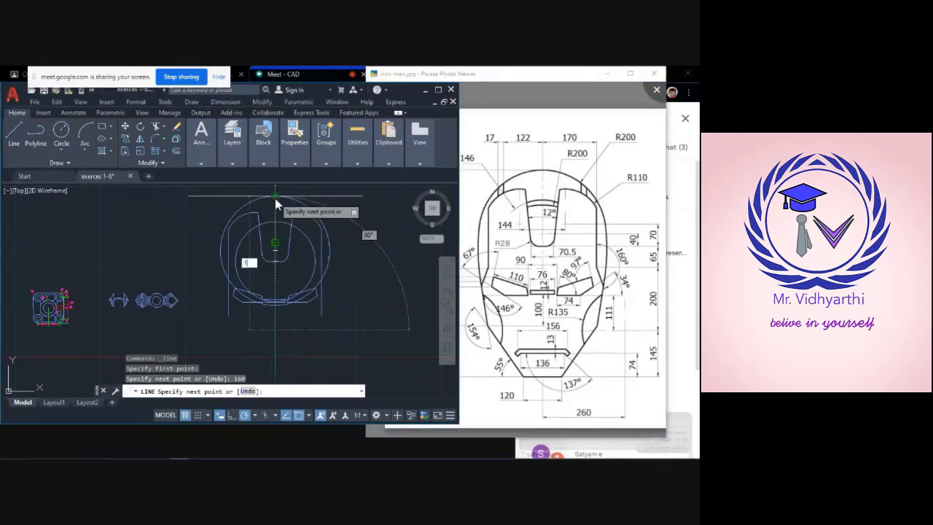
text(400)
key(BackSpace)
key(Return)
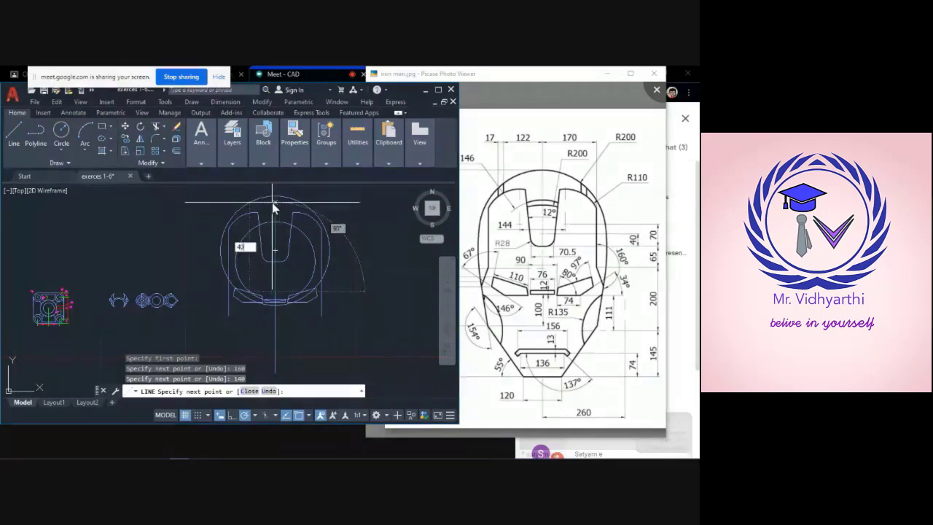
key(Return)
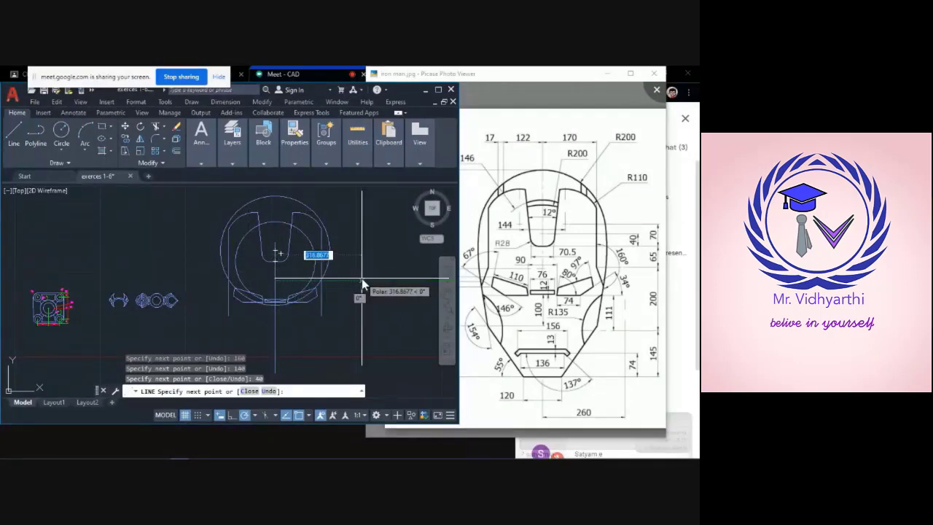
- Extend the line horizontally to the right from the top of the 40 segment, ending a little past the vertical side line
scroll(321, 278, up, 4)
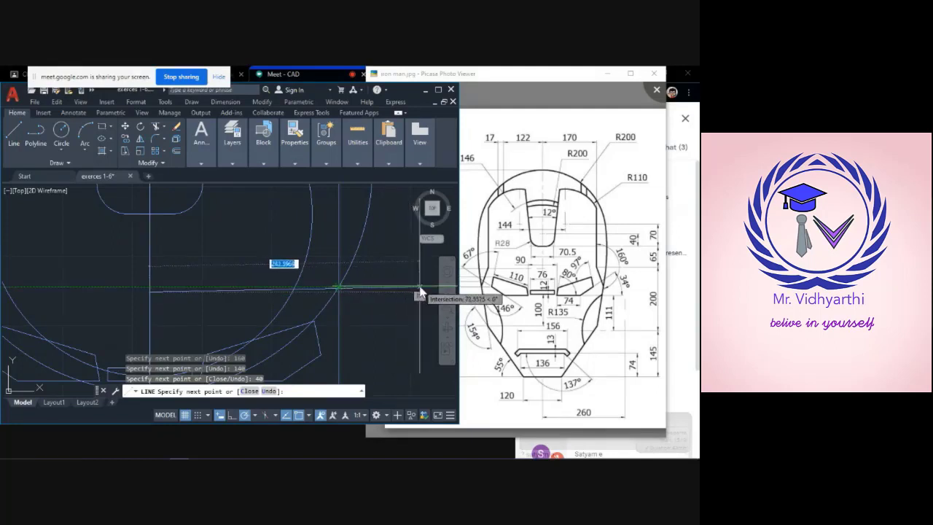
click(375, 291)
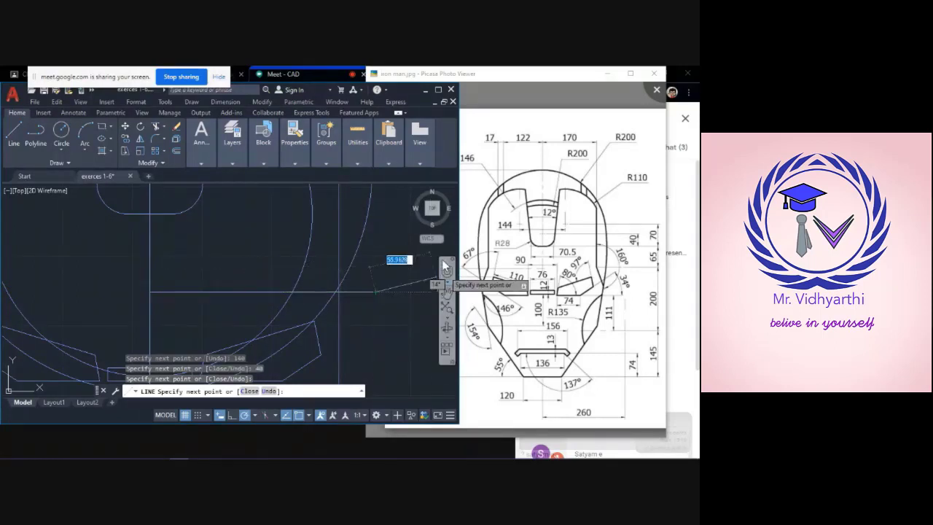
key(Escape)
scroll(363, 307, up, 2)
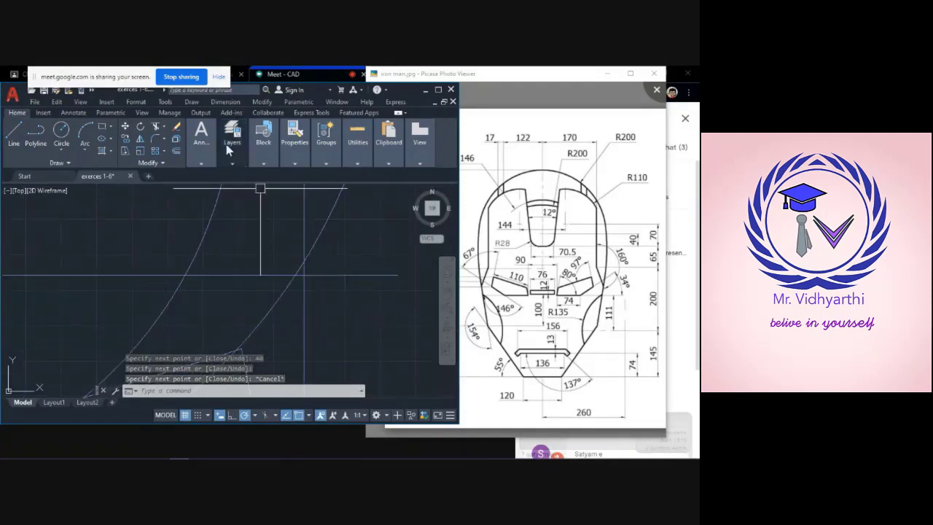
- Trim the right vertical side line, the horizontal line's overshoot and the outer circle's lower arc back to their shared corner above the right eye
click(156, 131)
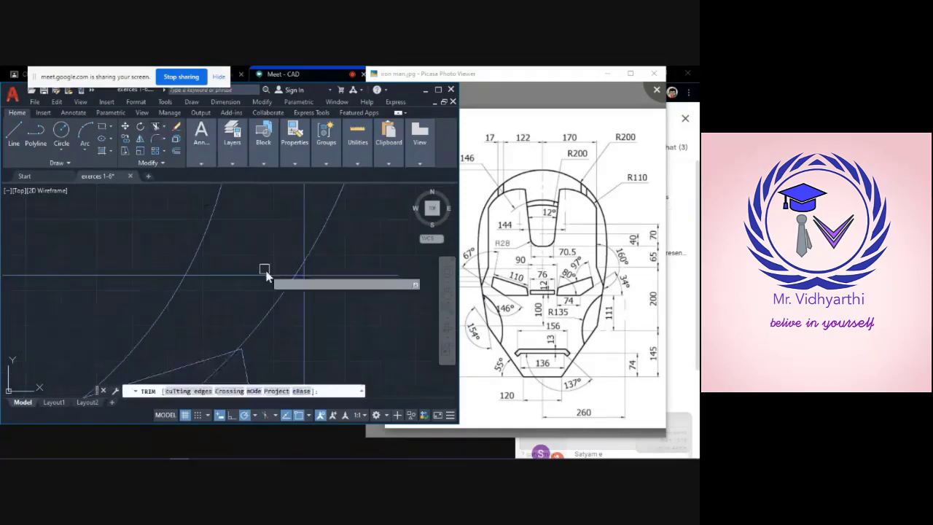
scroll(311, 275, up, 3)
click(285, 266)
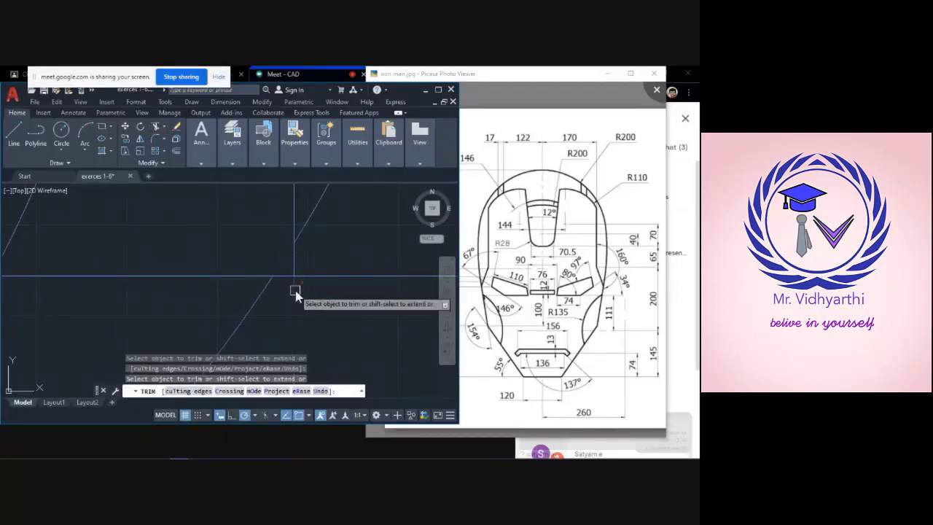
scroll(318, 276, down, 5)
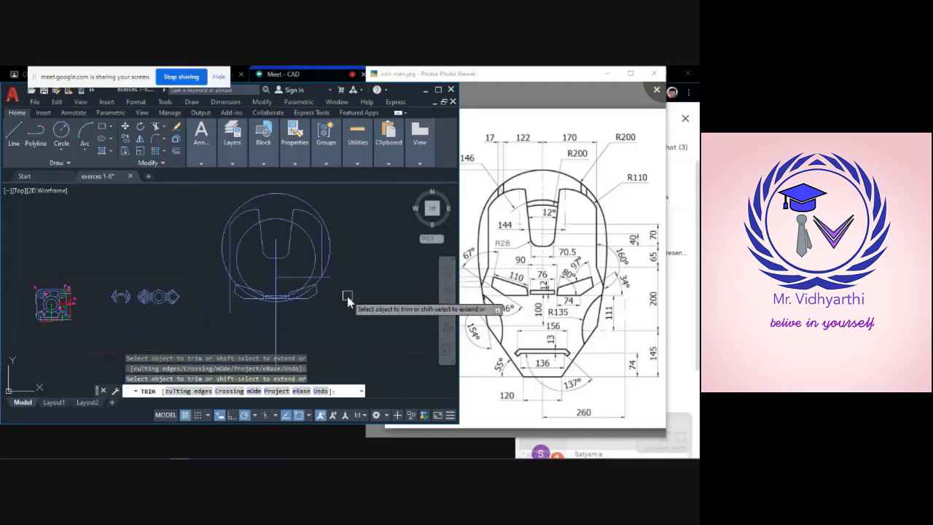
scroll(216, 302, up, 5)
scroll(233, 295, down, 7)
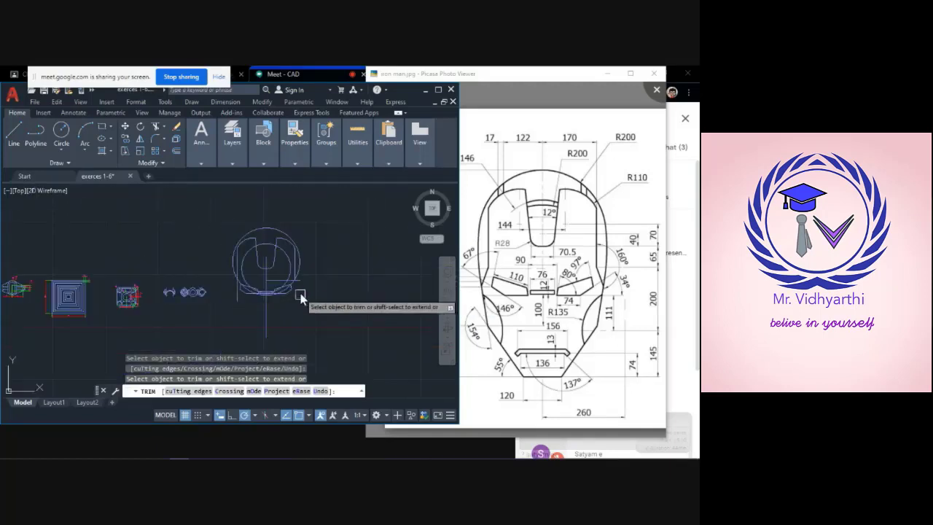
scroll(301, 288, up, 4)
scroll(293, 268, up, 5)
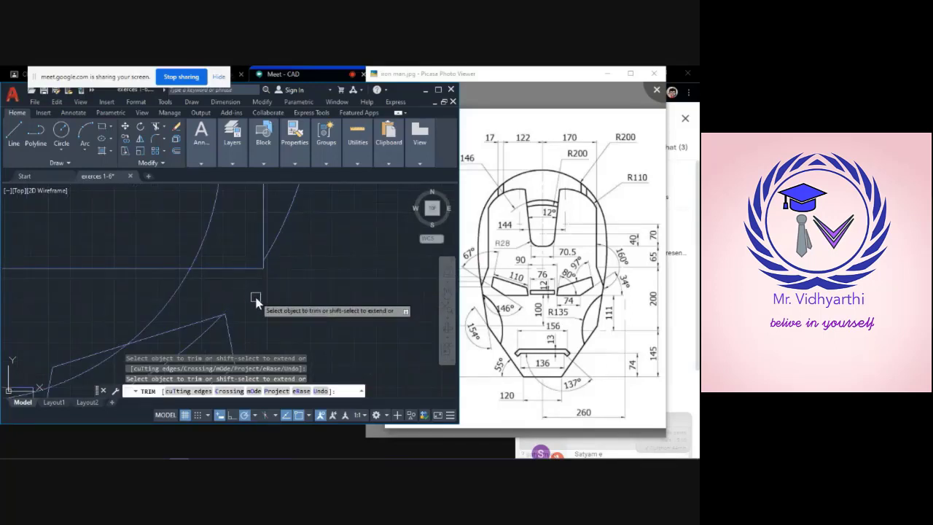
scroll(252, 298, down, 5)
scroll(222, 322, up, 2)
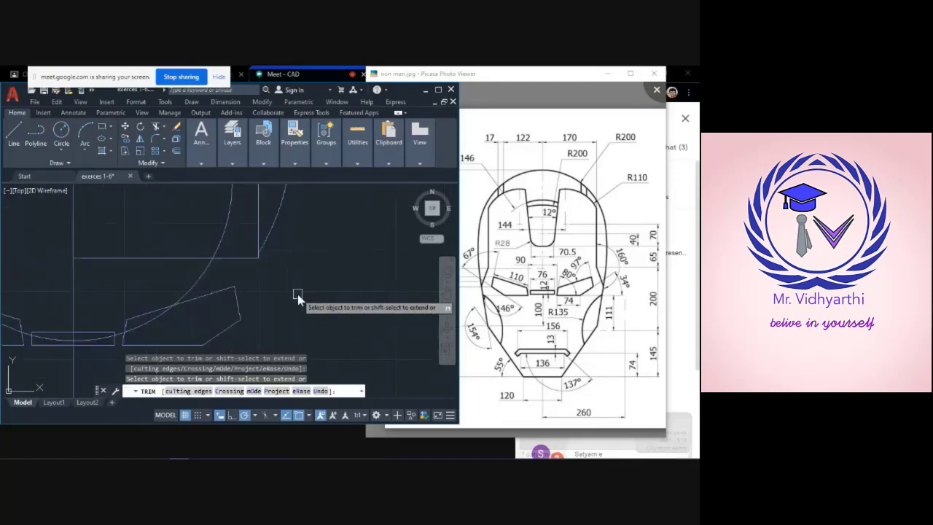
- Remove the remaining horizontal construction line between the centreline and the right vertical side line with Trim
scroll(298, 294, down, 4)
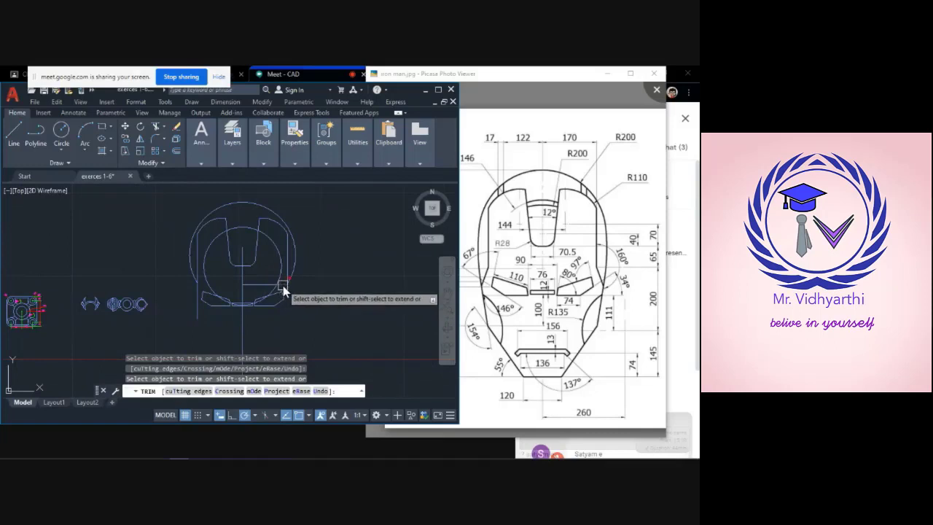
scroll(285, 290, up, 2)
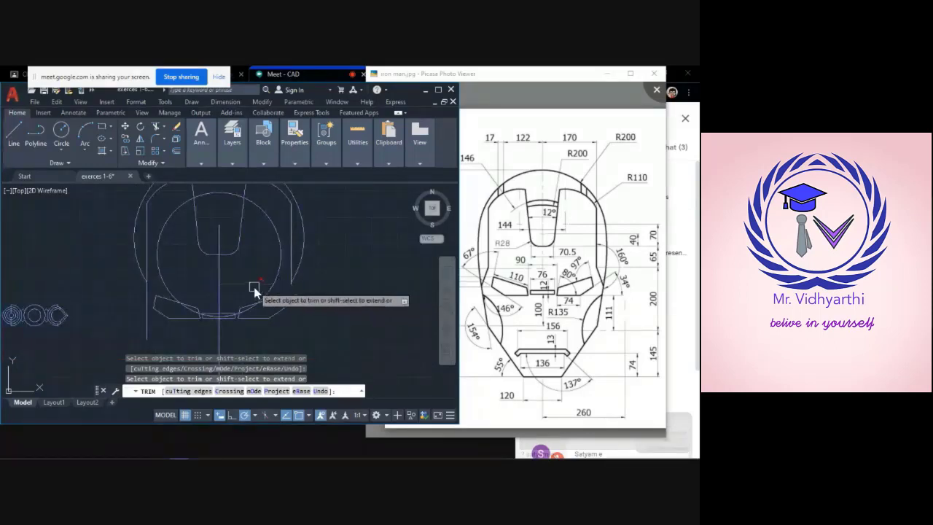
click(252, 284)
key(Escape)
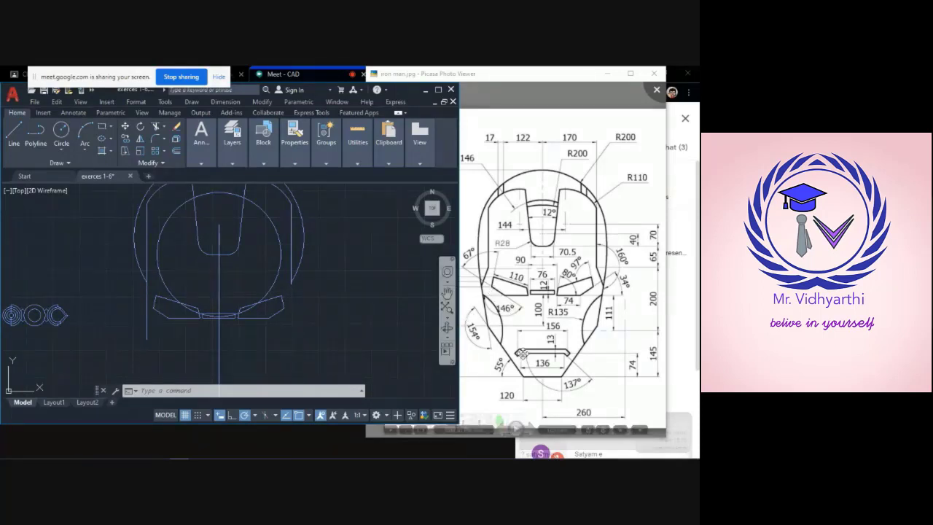
- Examine the reference image's left side outline near the eye, including its angle and height dimensions
scroll(526, 211, down, 4)
scroll(524, 289, up, 4)
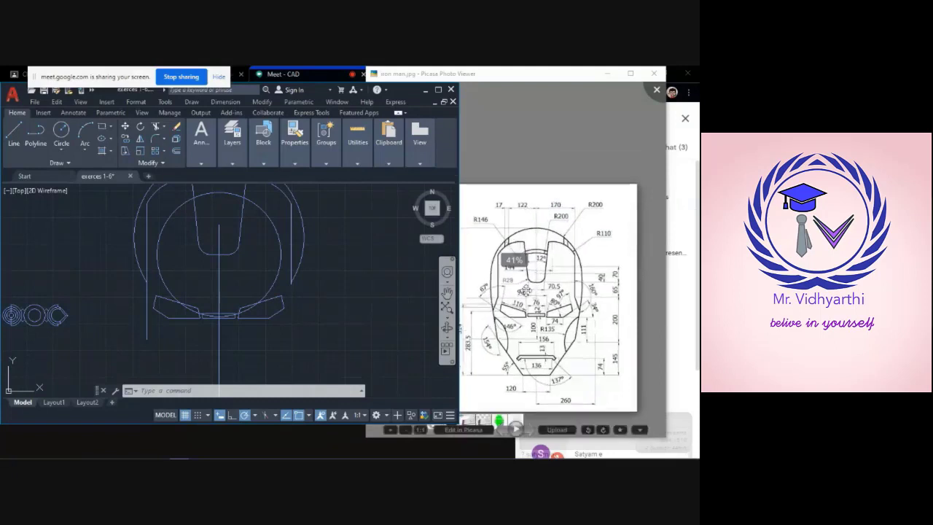
click(530, 342)
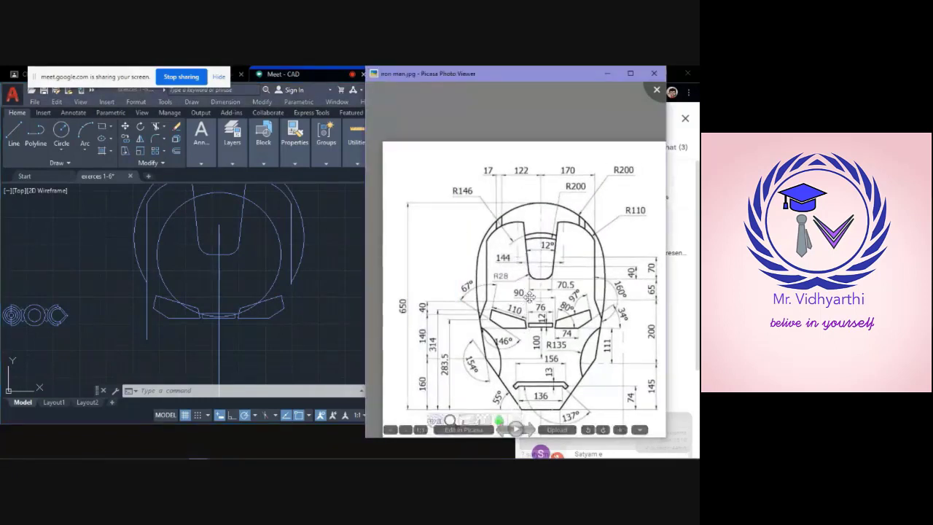
scroll(527, 330, up, 2)
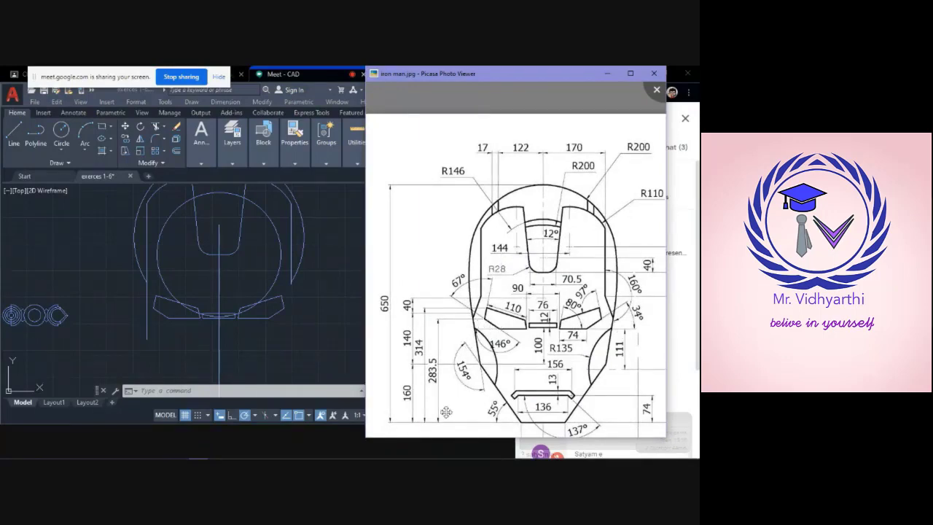
scroll(483, 328, up, 3)
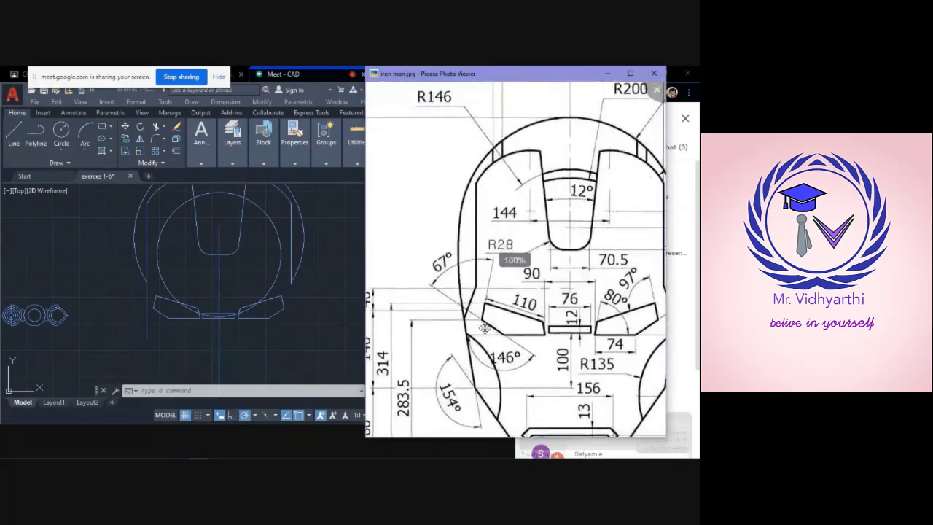
- Following the reference image, draw a 160-unit line straight up from the lower end of the helmet's vertical centre line
scroll(483, 328, down, 3)
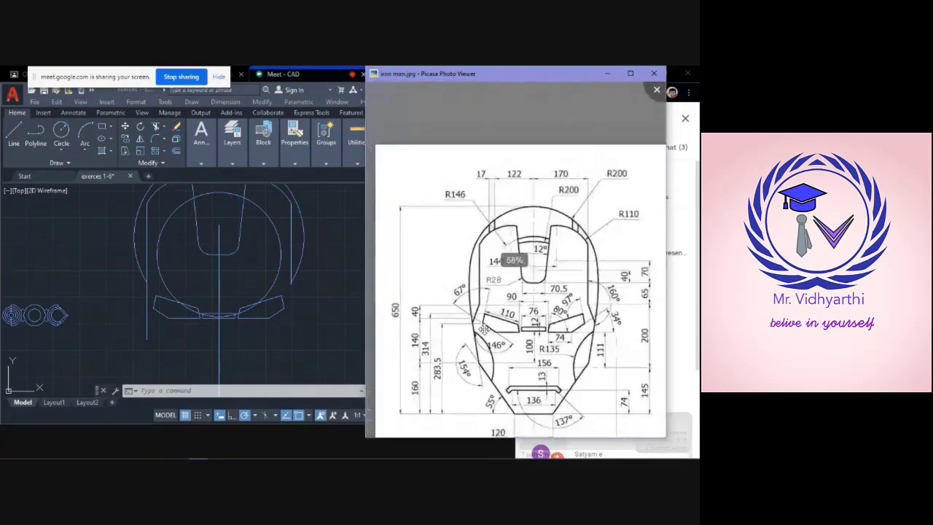
scroll(481, 331, up, 2)
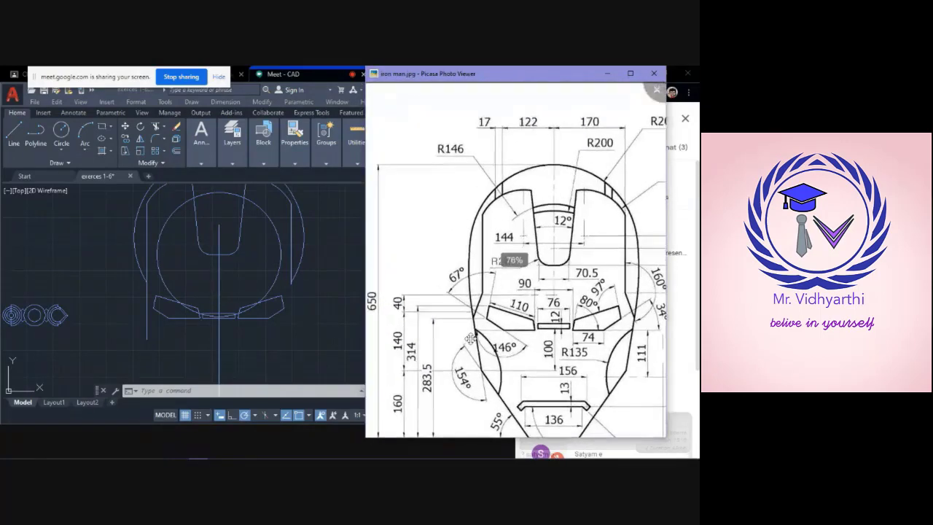
scroll(470, 338, down, 1)
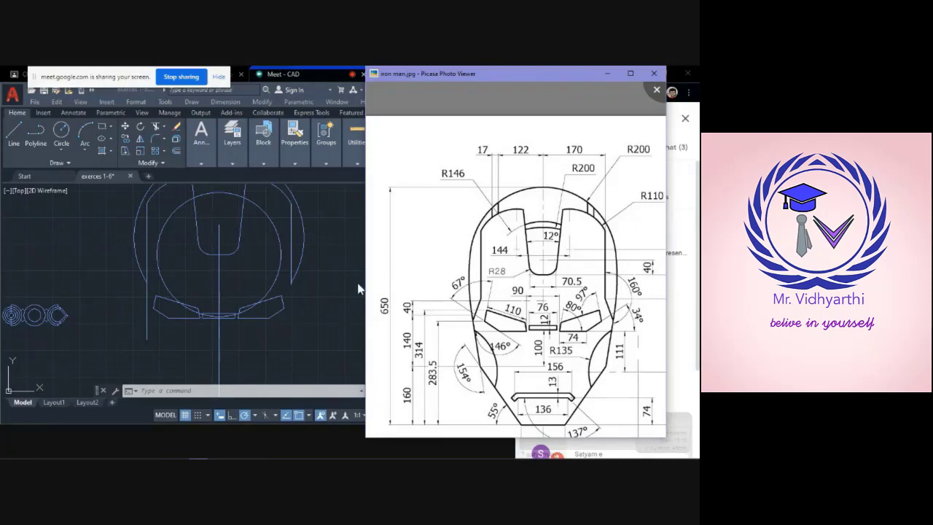
click(21, 154)
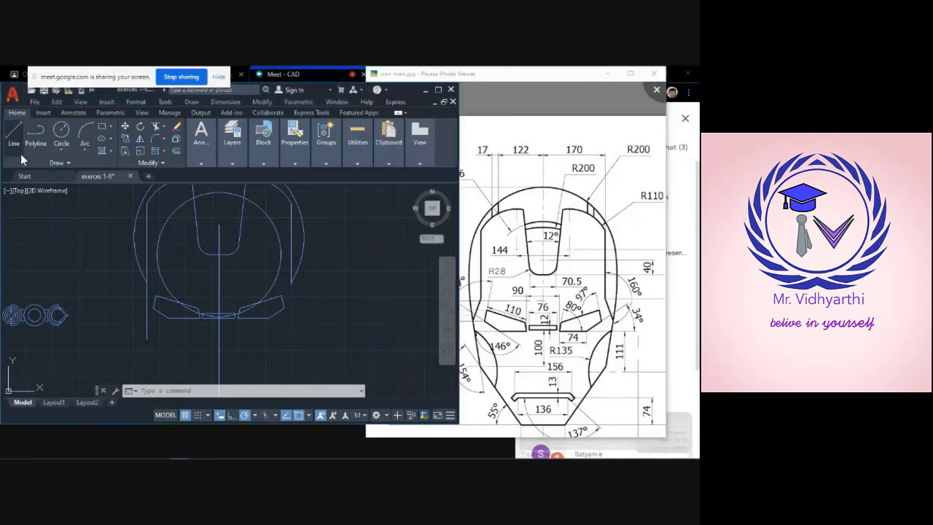
click(16, 145)
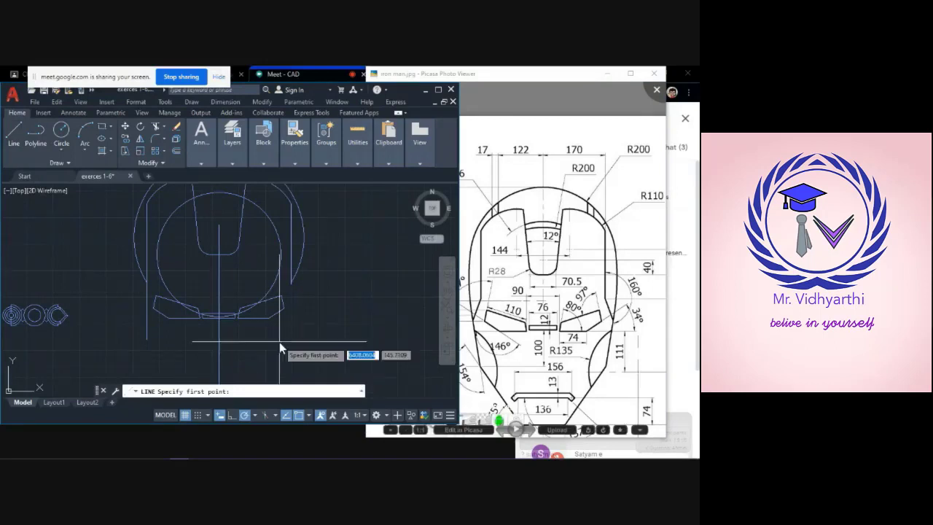
scroll(280, 346, down, 2)
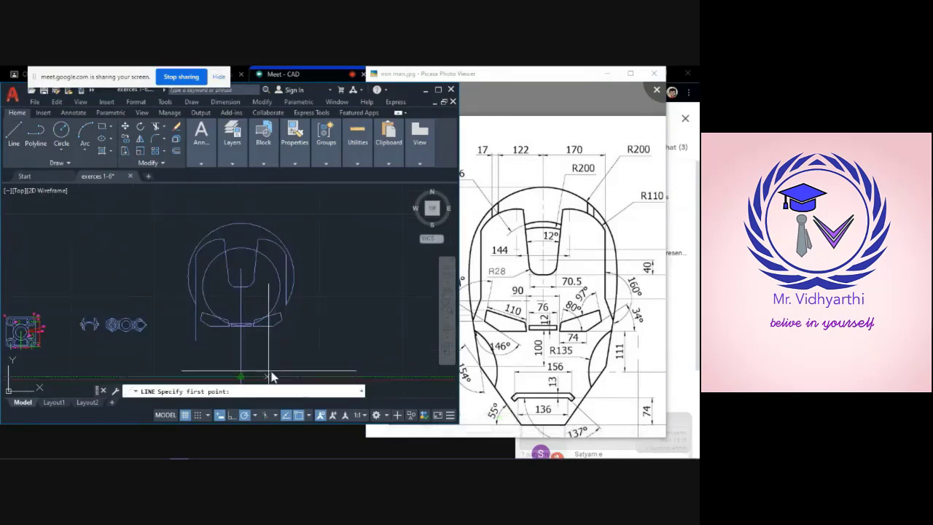
middle_drag(270, 371, 265, 339)
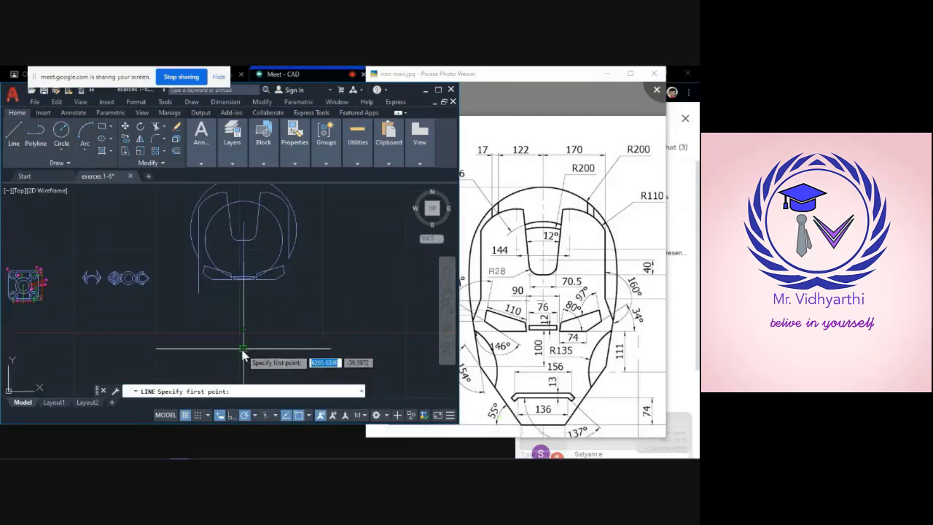
click(242, 350)
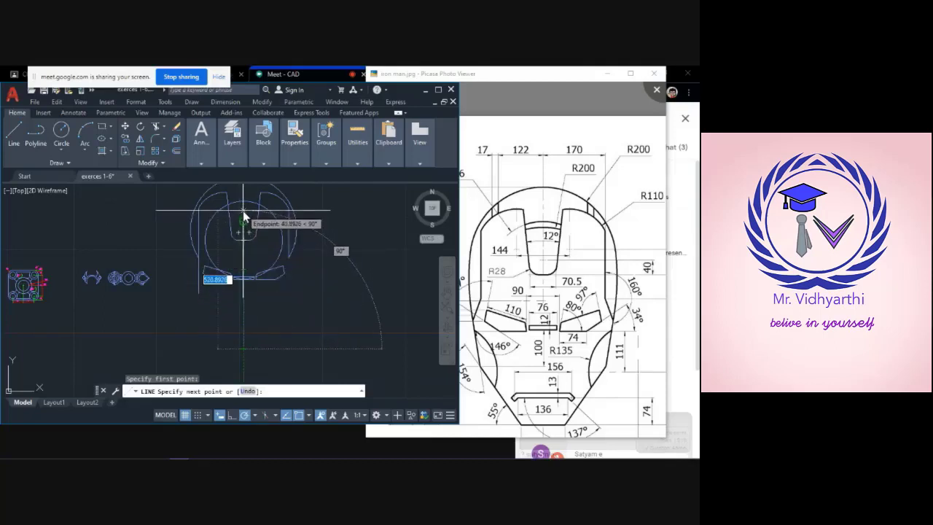
text(1)
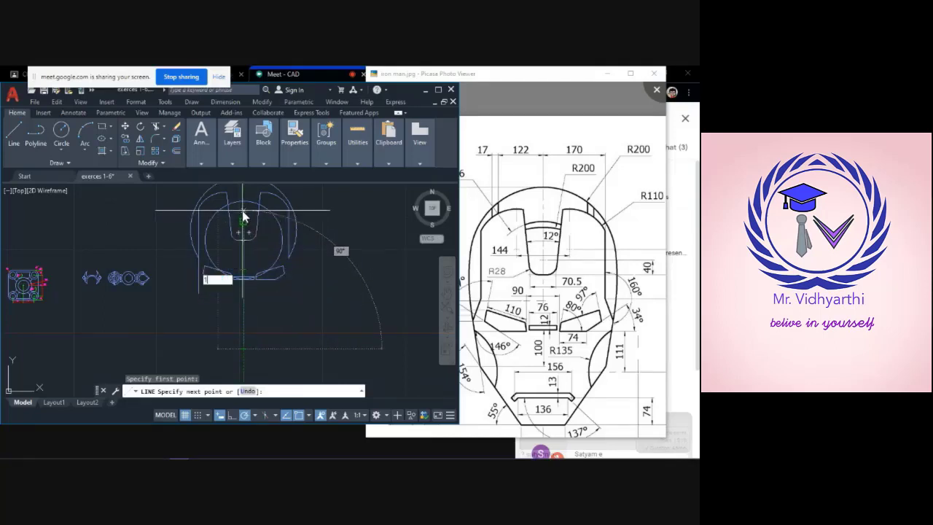
text(60)
key(Return)
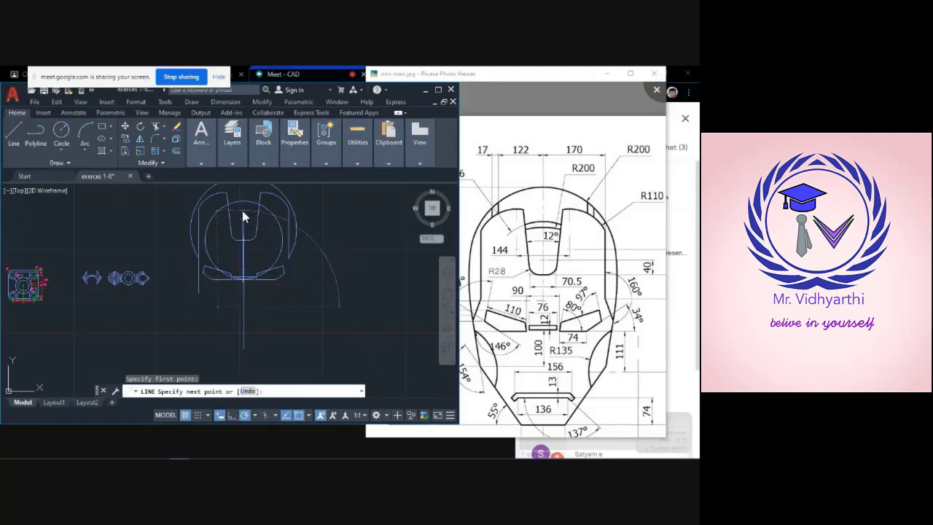
- Continue the line 140 units upward, then horizontally to the right beyond the helmet's outline as a construction line
text(140)
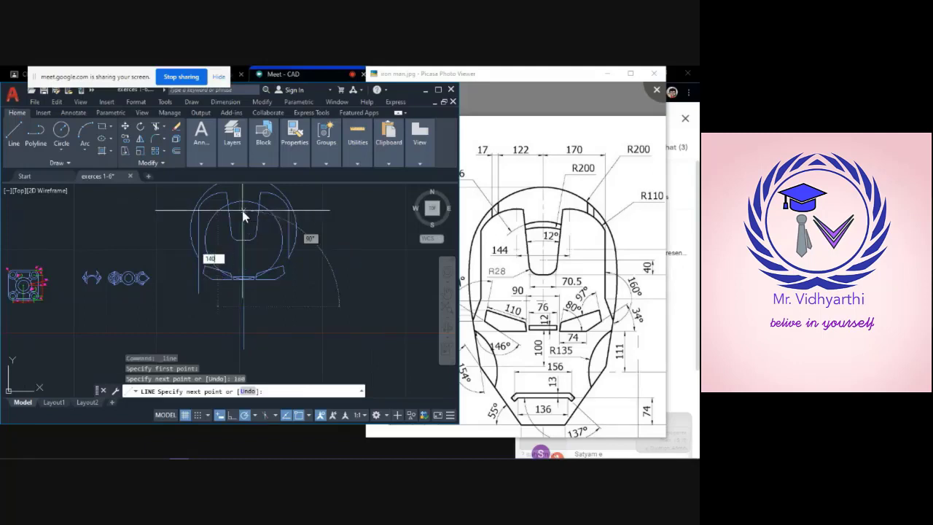
key(Return)
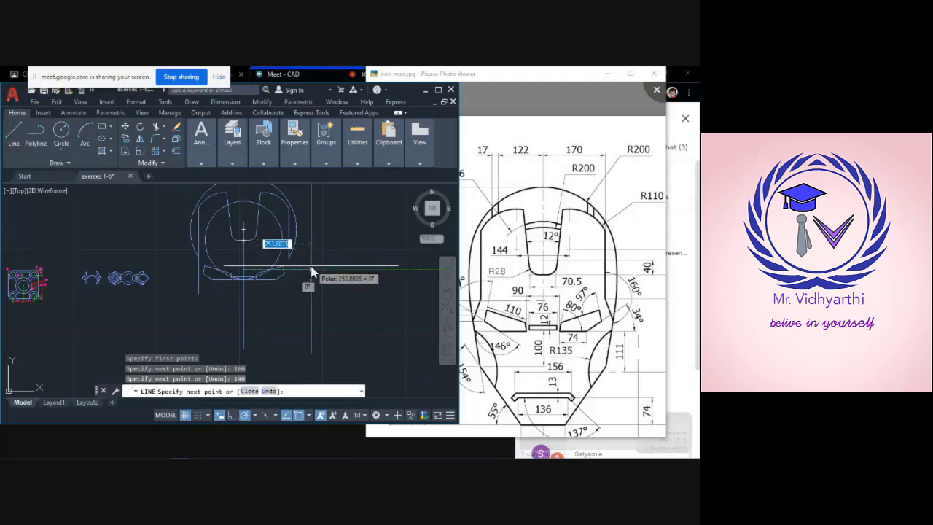
click(351, 270)
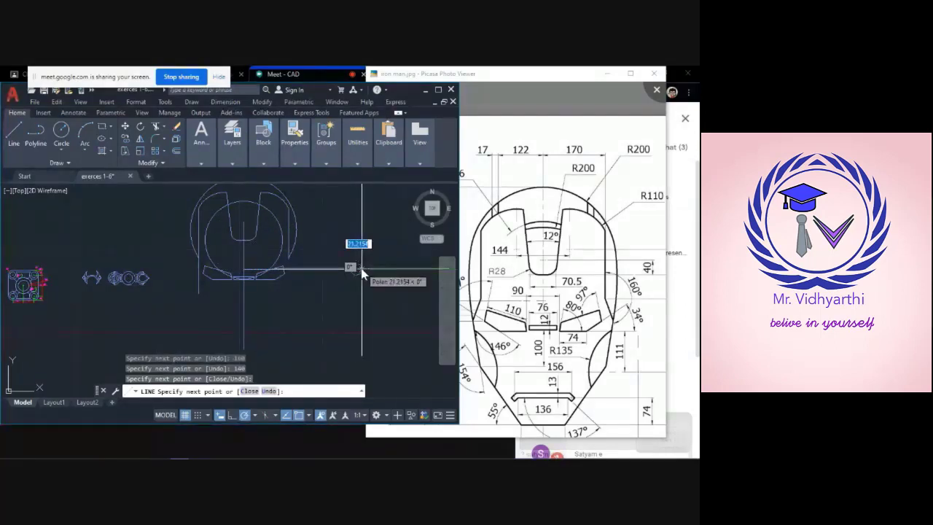
key(Escape)
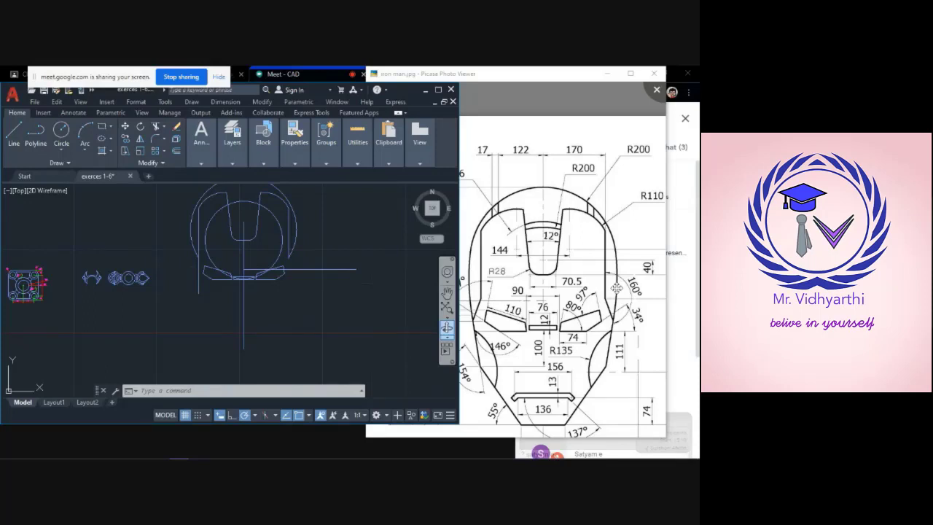
- Draw a line at -70° from the lower end of the right inner vertical edge, crossing the horizontal construction line
click(14, 138)
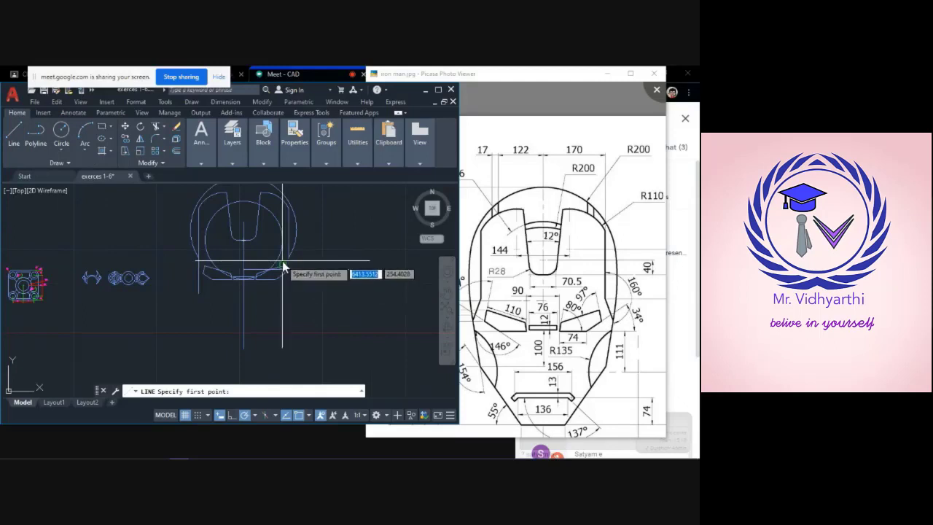
scroll(291, 264, up, 3)
scroll(303, 264, up, 2)
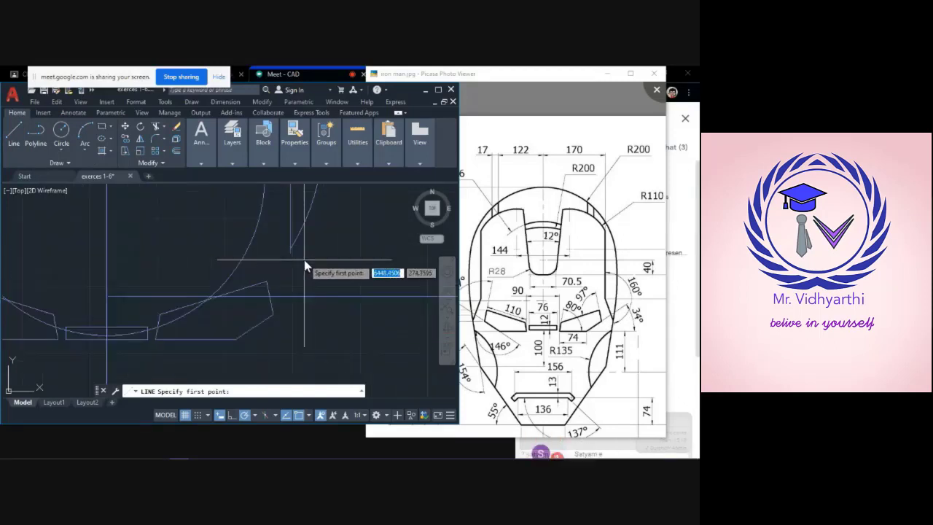
scroll(304, 262, up, 1)
click(284, 251)
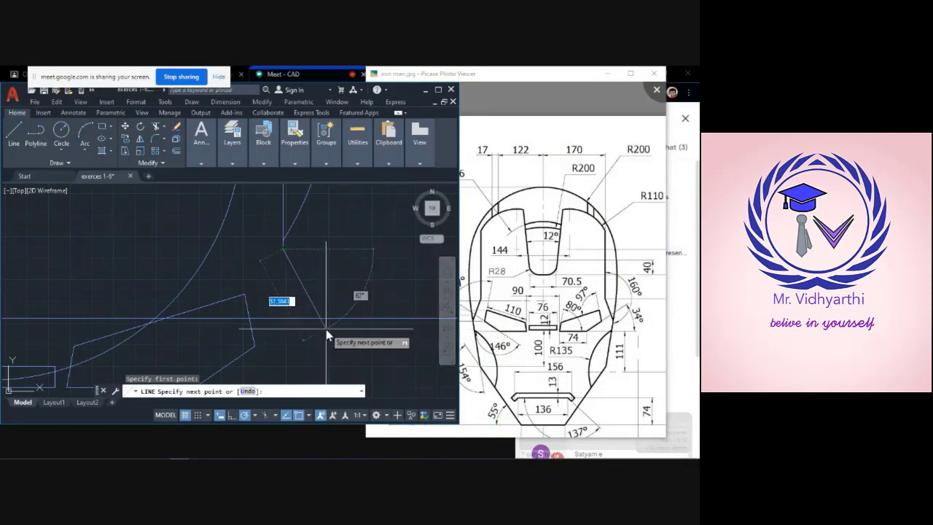
text(<)
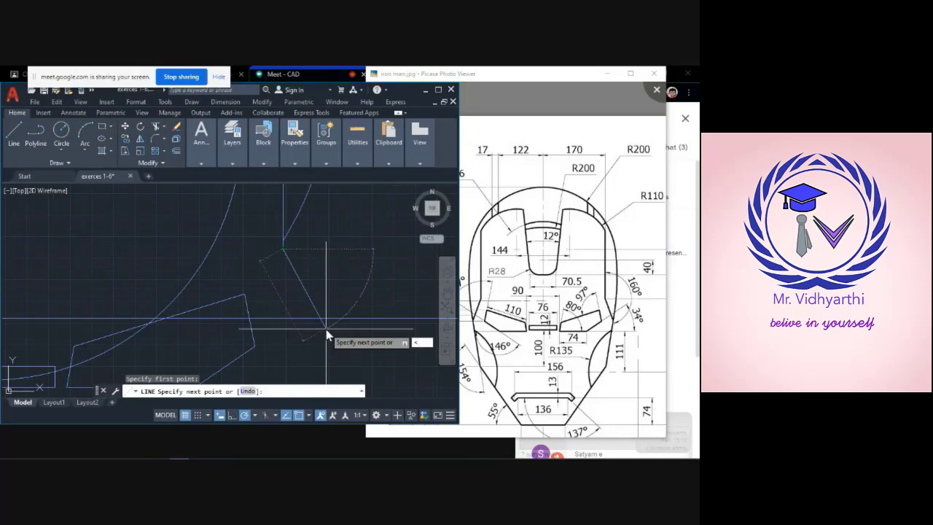
text(-70)
key(Return)
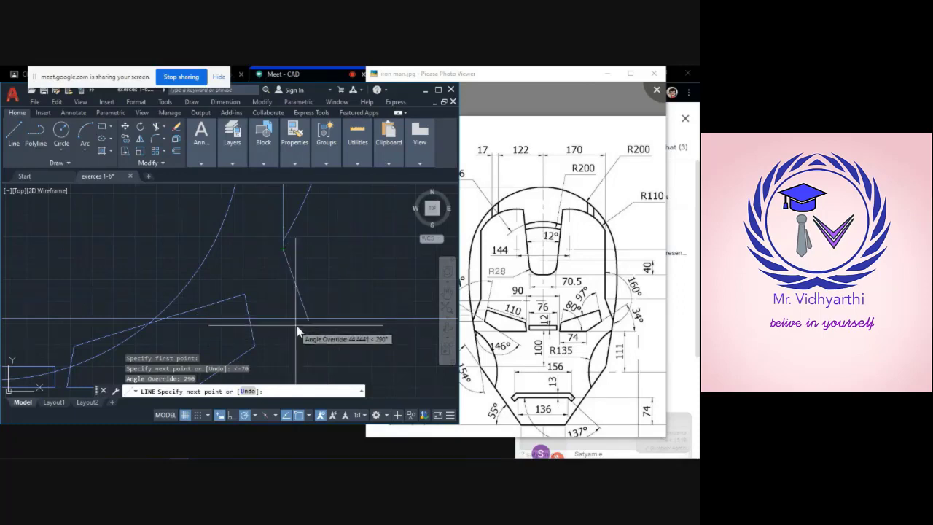
click(327, 362)
key(Escape)
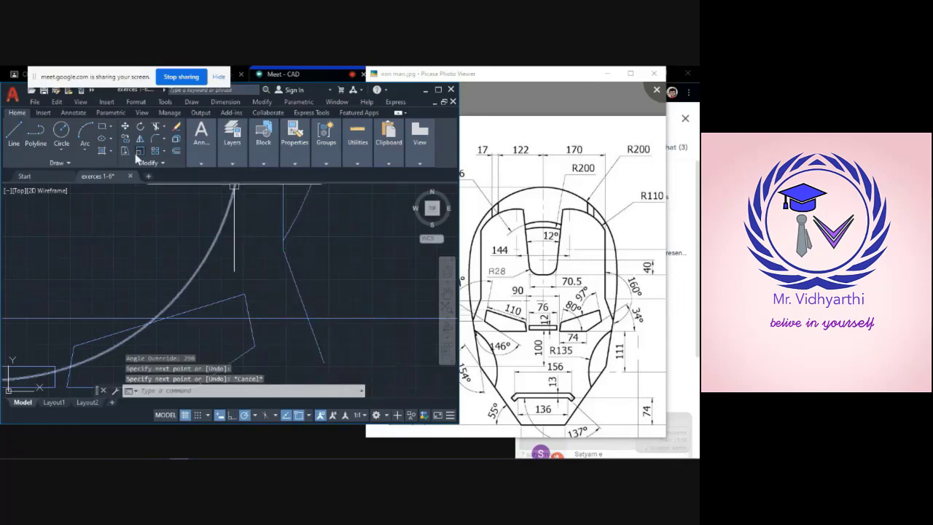
- Trim the slanted line at the horizontal construction line and remove the remaining pieces of that construction line
click(156, 128)
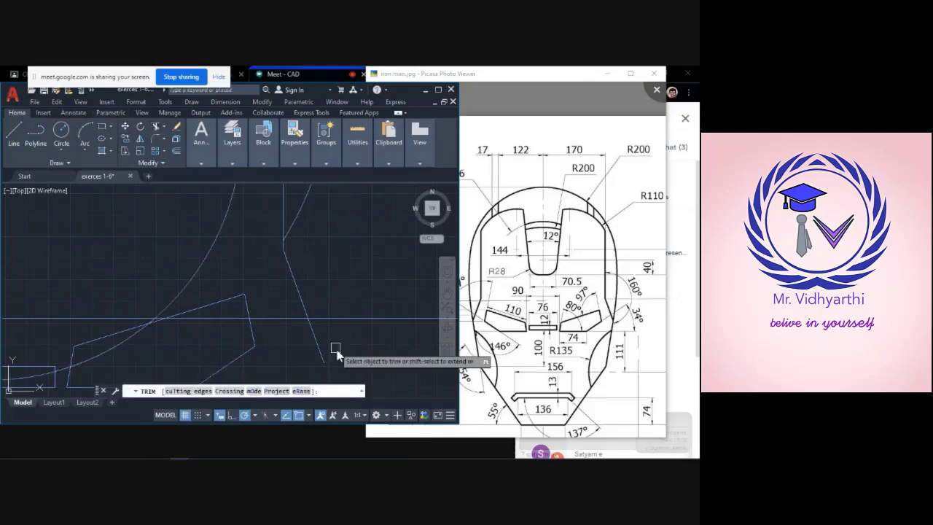
click(321, 353)
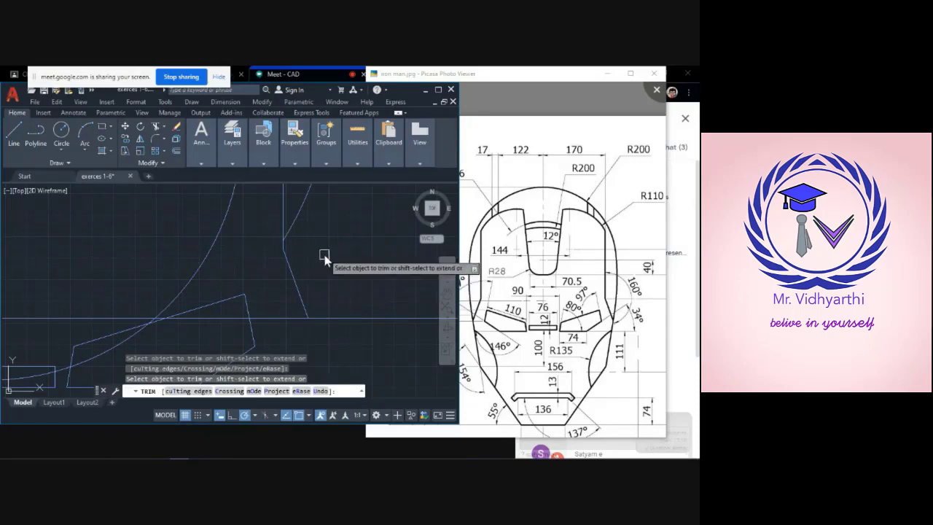
click(376, 318)
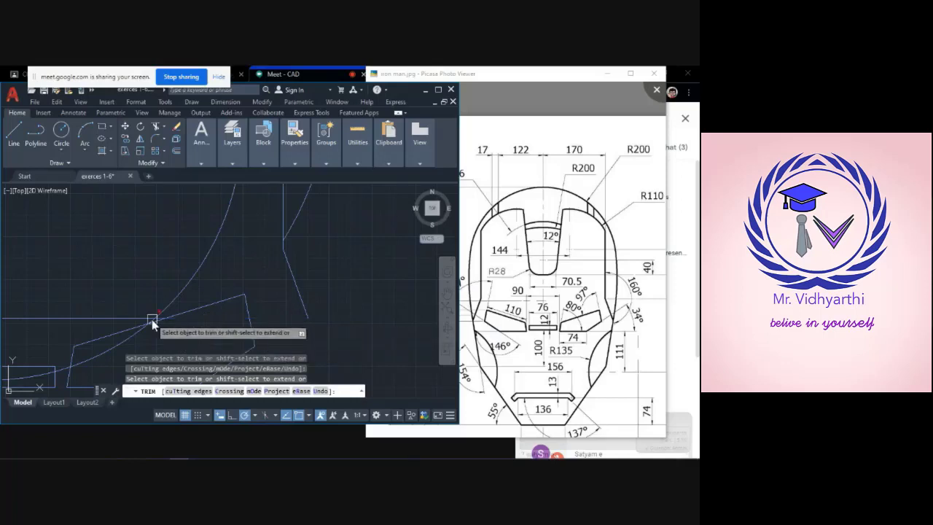
scroll(152, 319, up, 2)
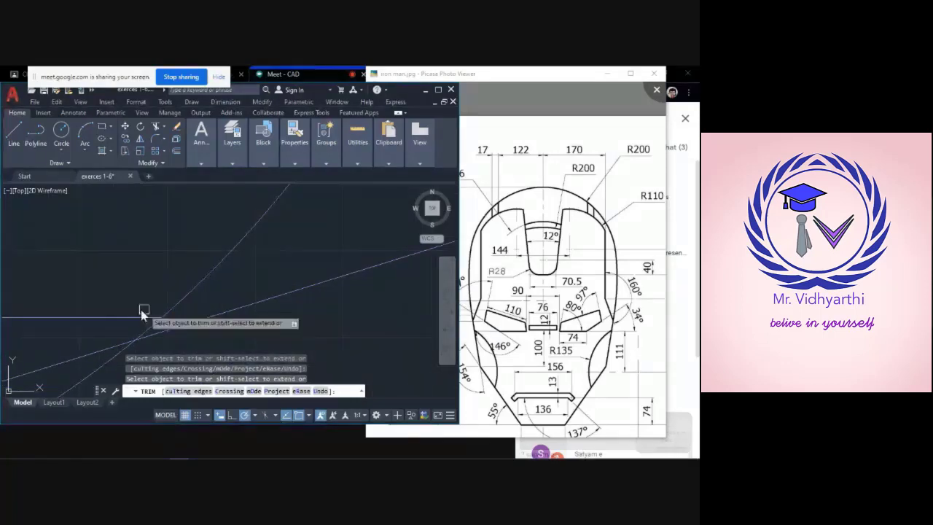
click(143, 313)
scroll(162, 313, down, 5)
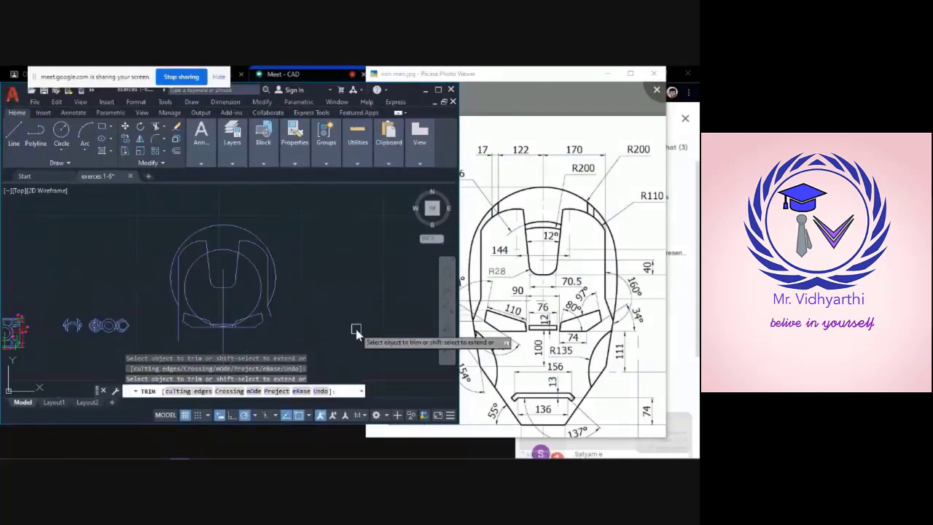
key(Escape)
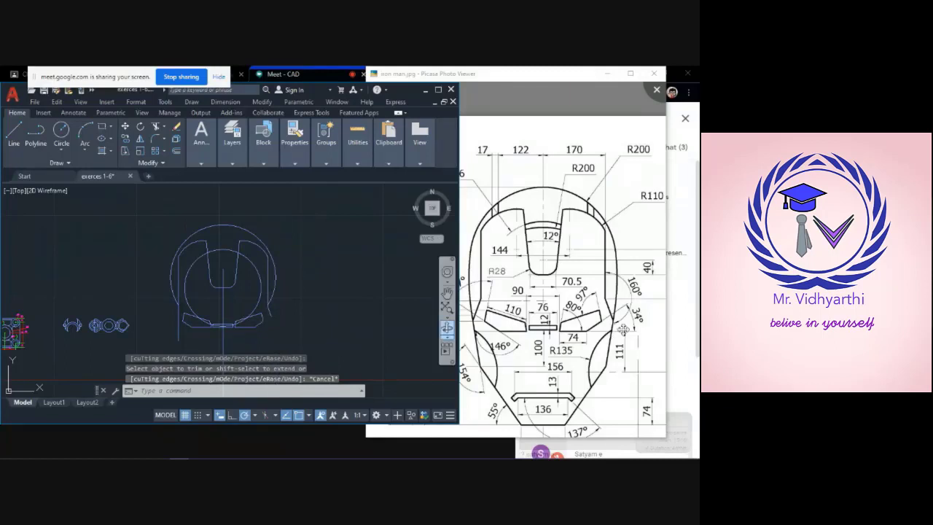
- Draw a line 160 units up from the centre line's lower end, then horizontally to the right past the helmet's outline
click(529, 192)
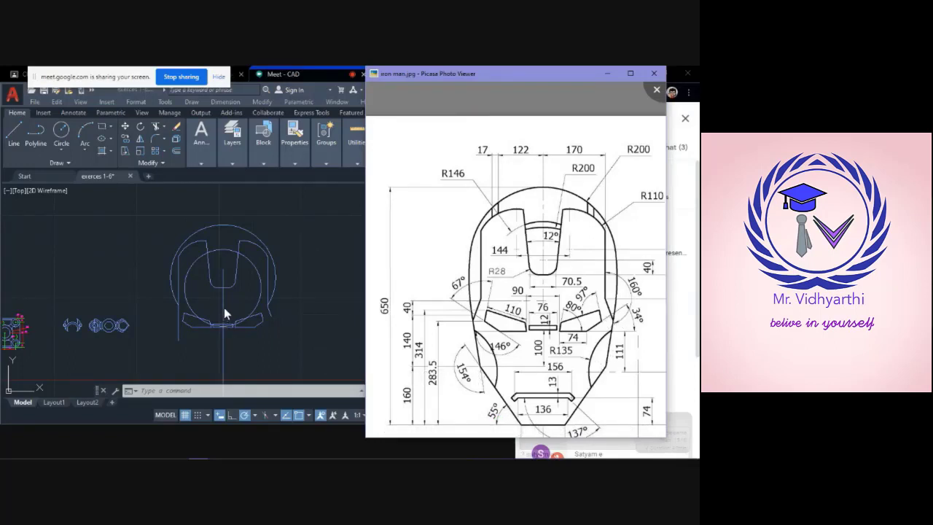
click(16, 135)
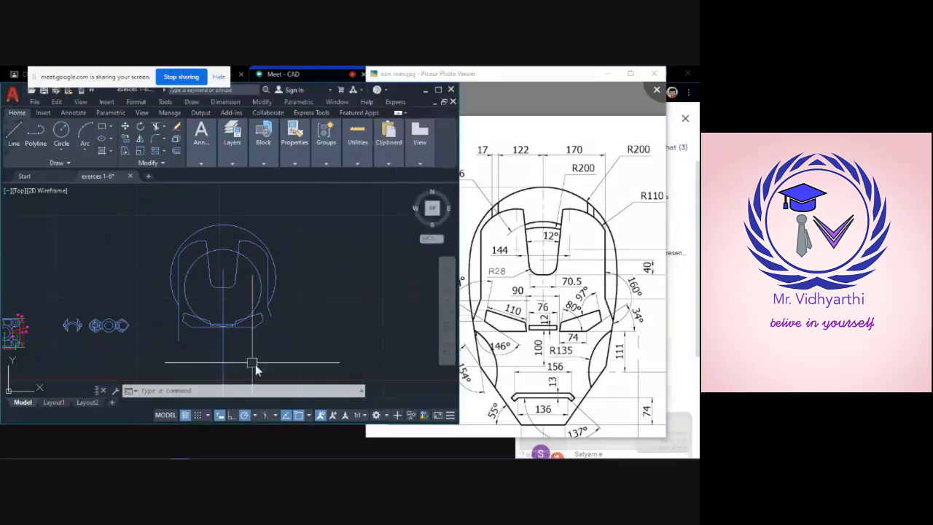
click(14, 131)
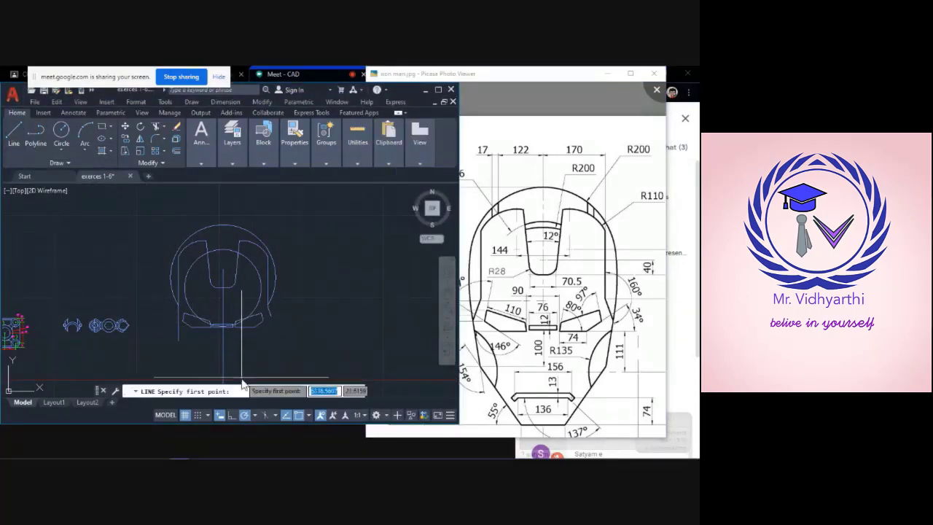
middle_drag(309, 358, 308, 316)
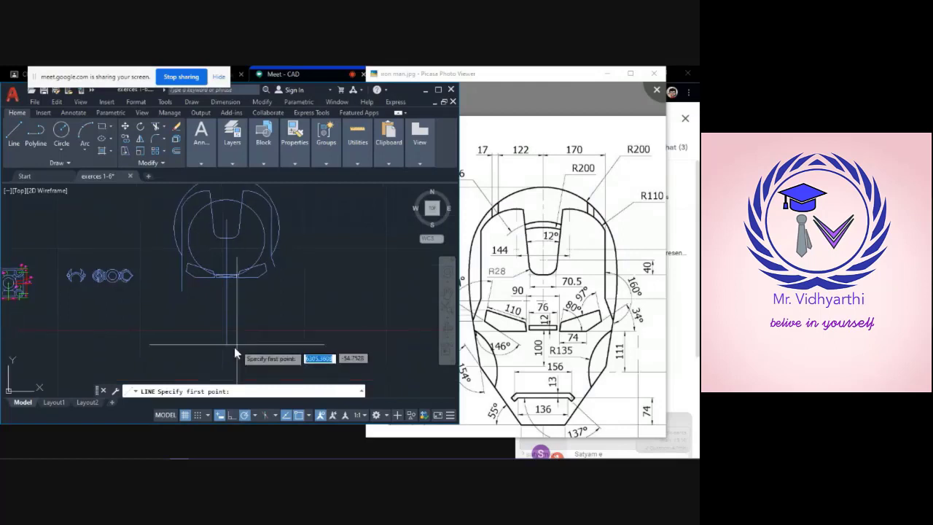
click(227, 347)
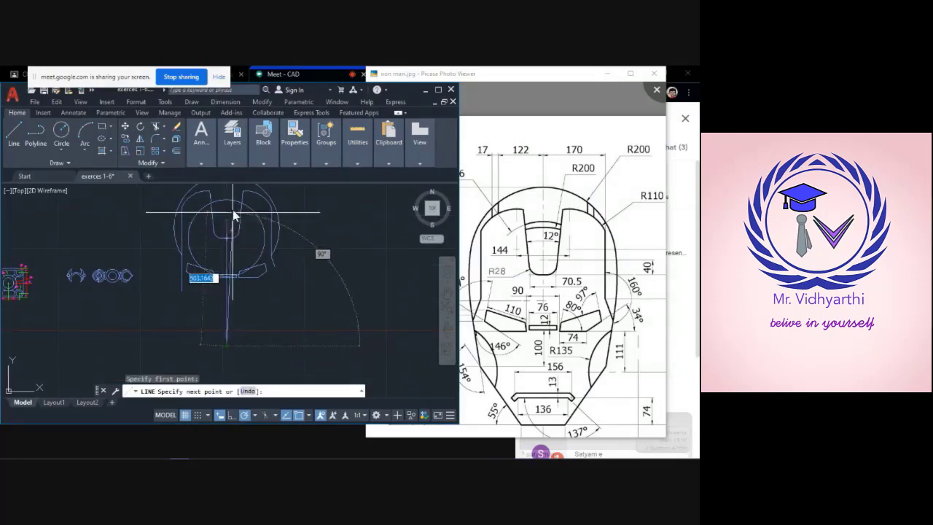
text(160)
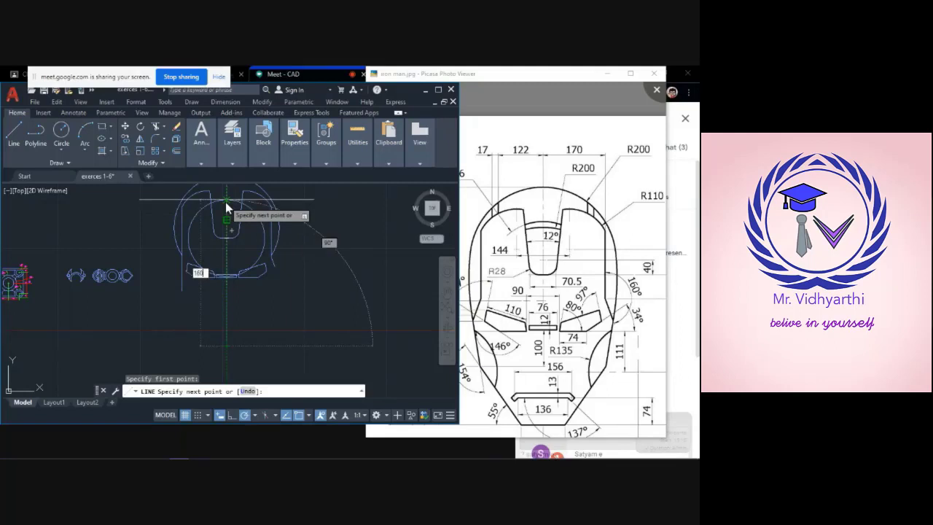
key(Return)
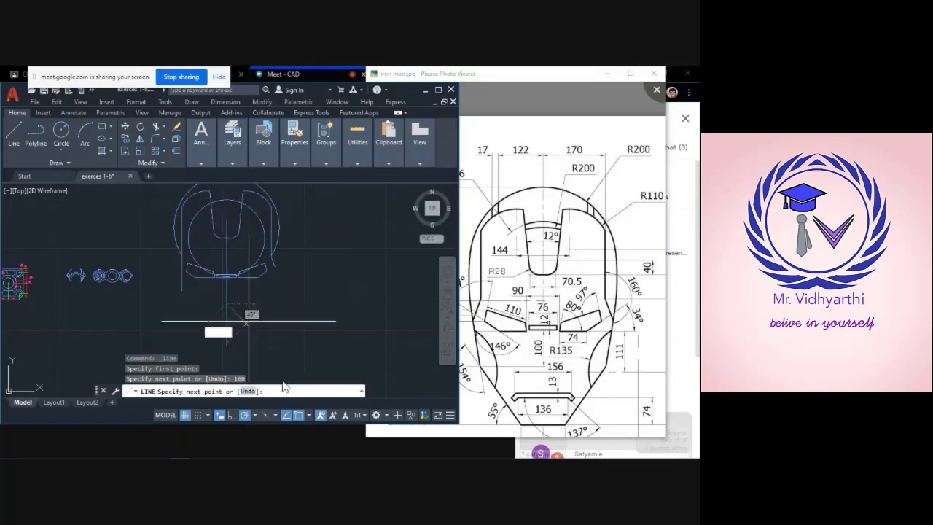
click(394, 304)
key(Escape)
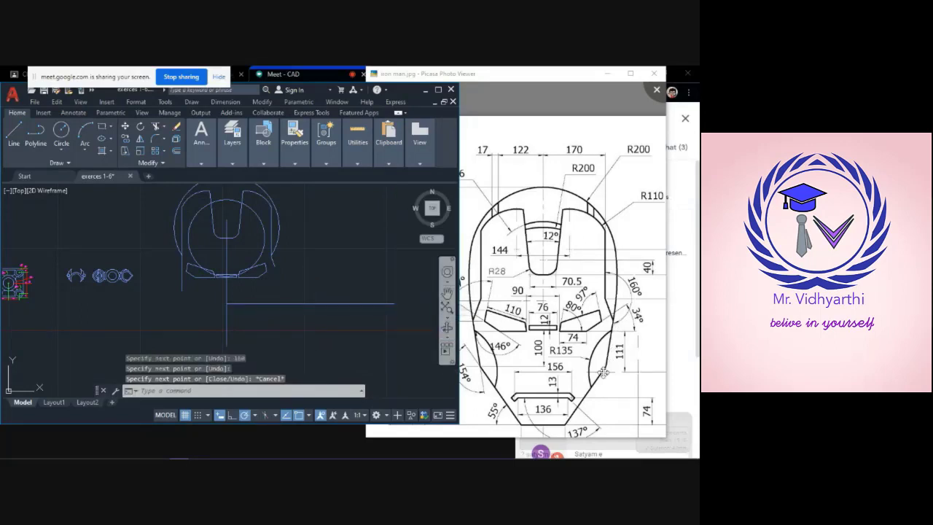
click(561, 145)
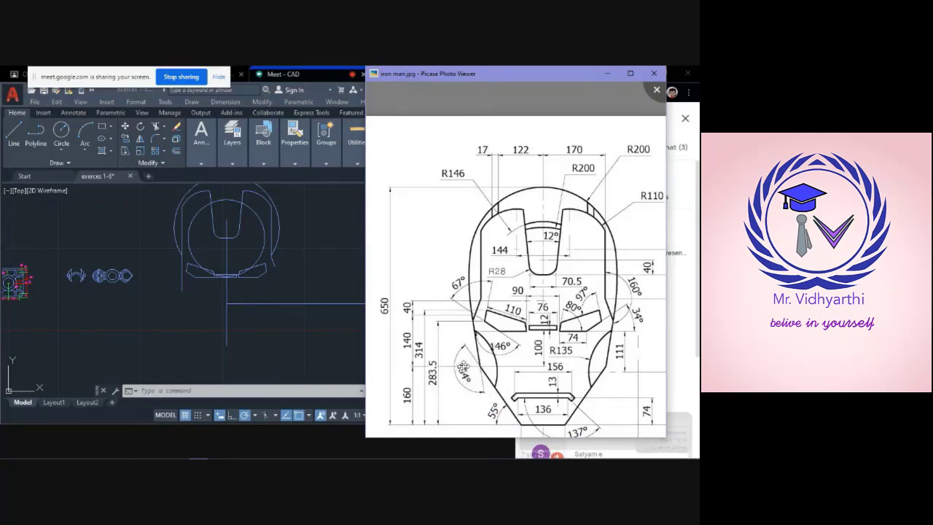
- Draw a line at -99° from the lower end of the right slanted edge, crossing the horizontal construction line
mouse_move(513, 420)
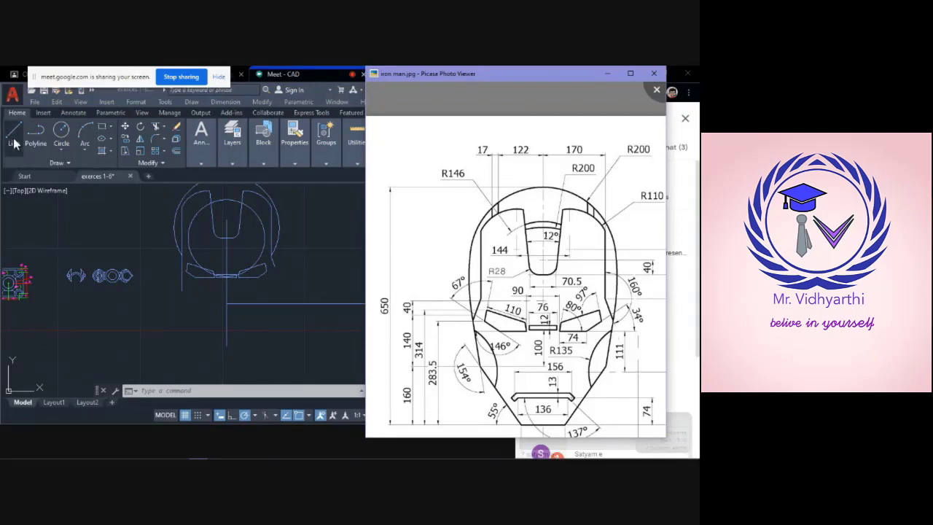
click(175, 237)
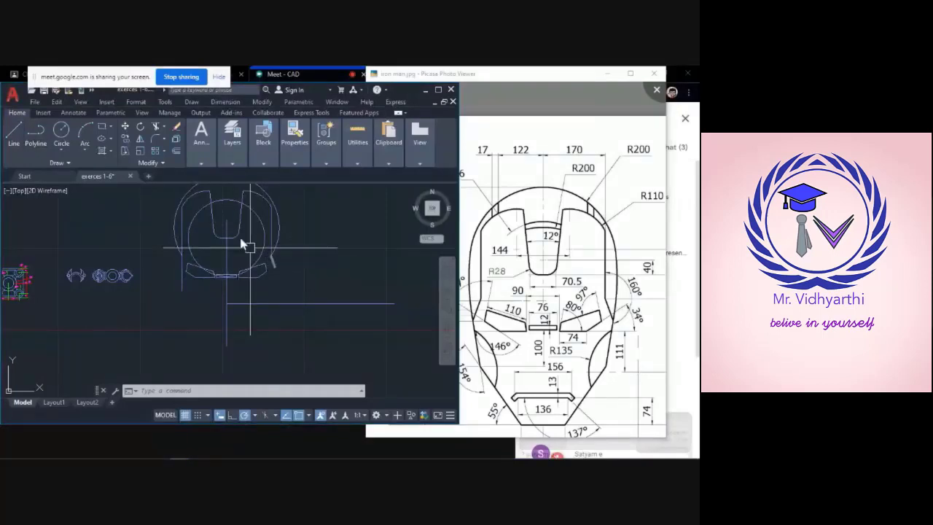
click(10, 136)
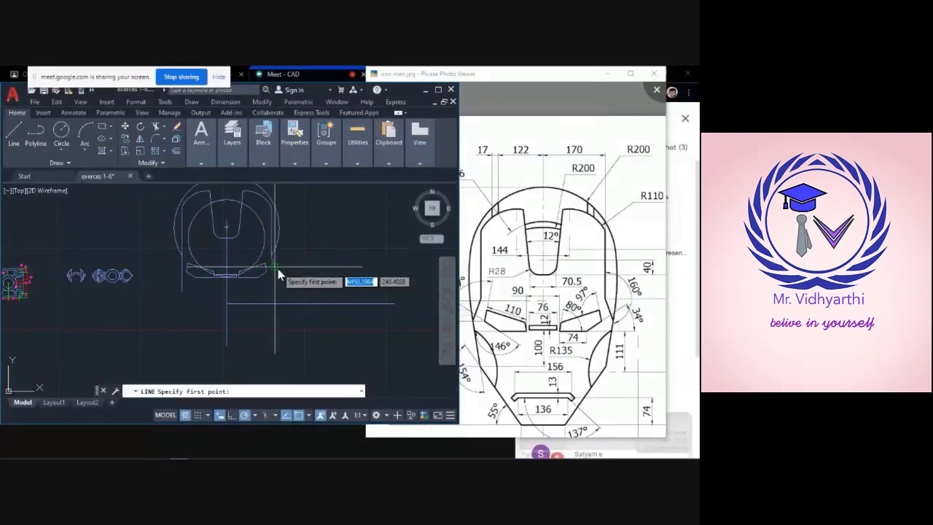
click(277, 269)
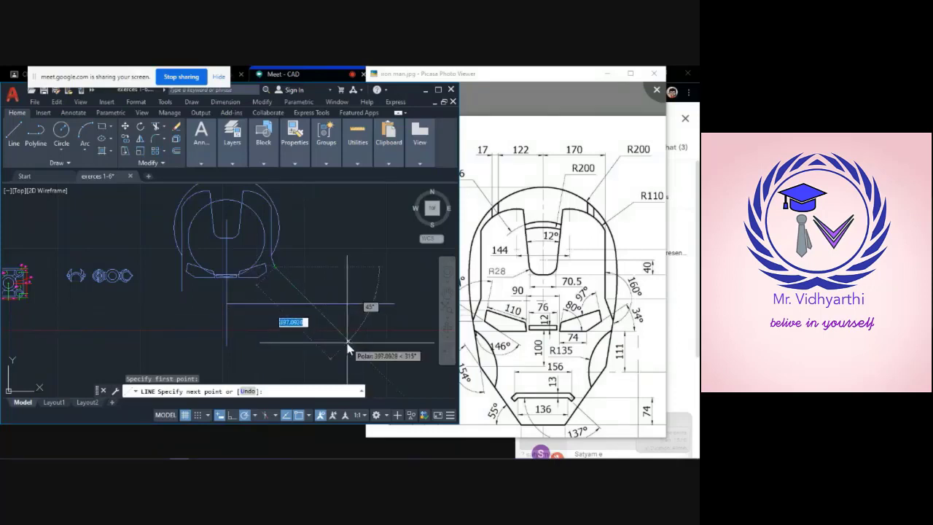
text(<-45)
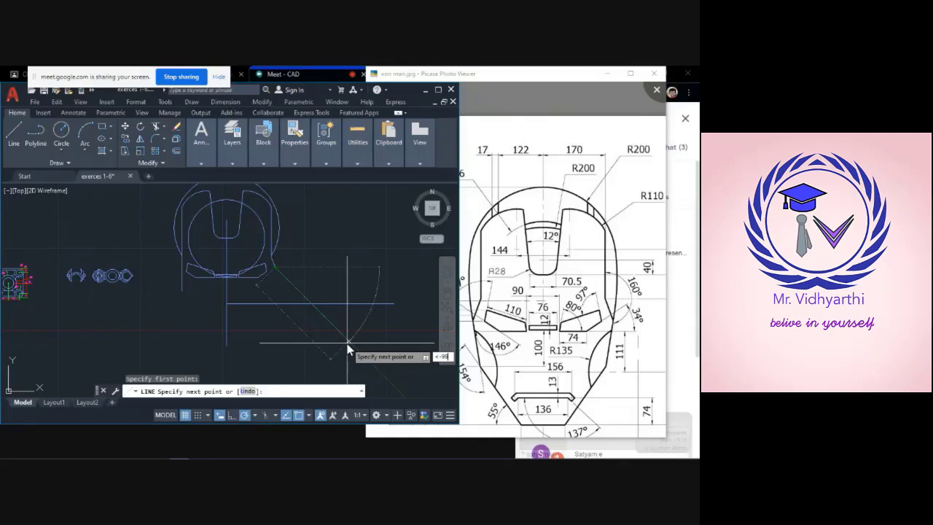
text(-99)
key(Return)
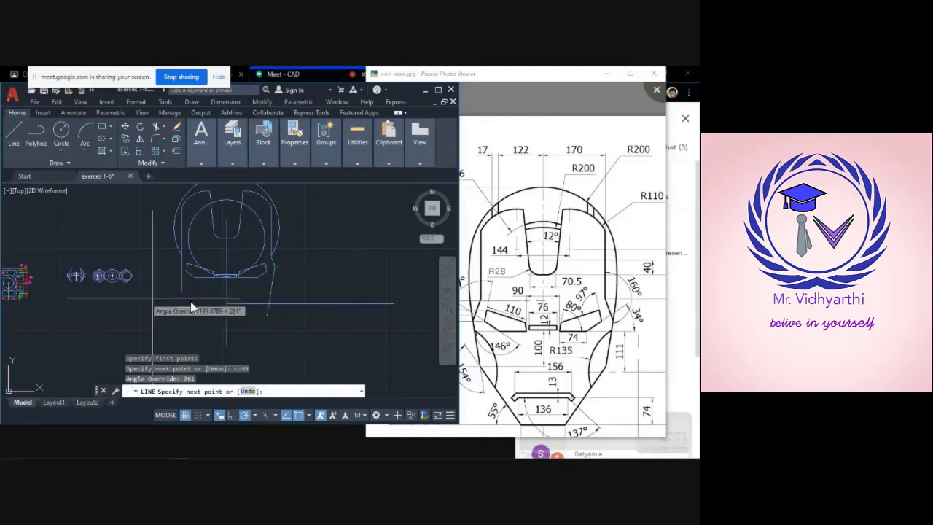
click(272, 332)
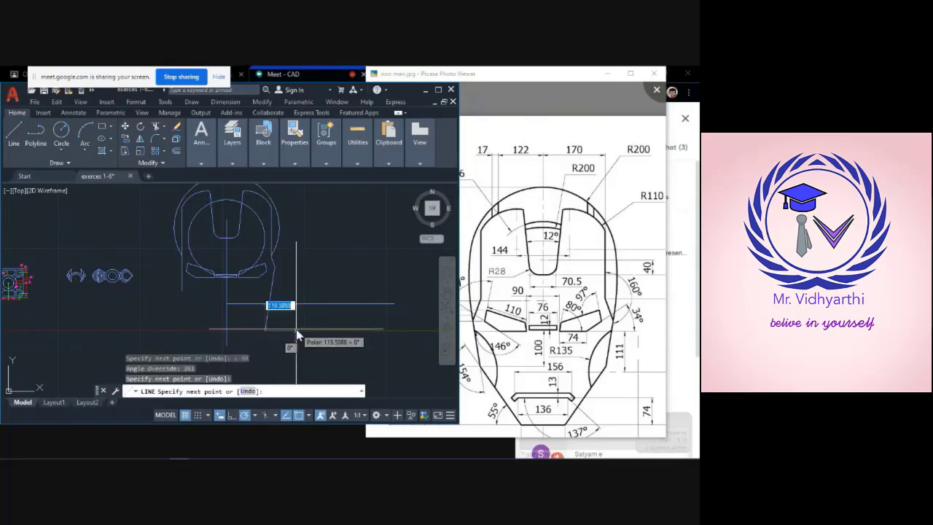
key(Escape)
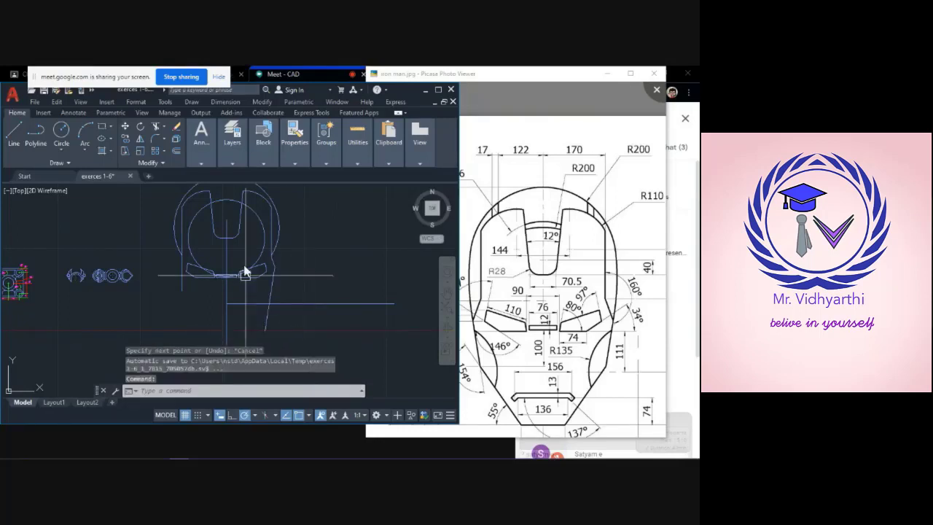
- Trim the part of the -99° line that extends below the horizontal construction line
click(156, 126)
scroll(262, 343, up, 5)
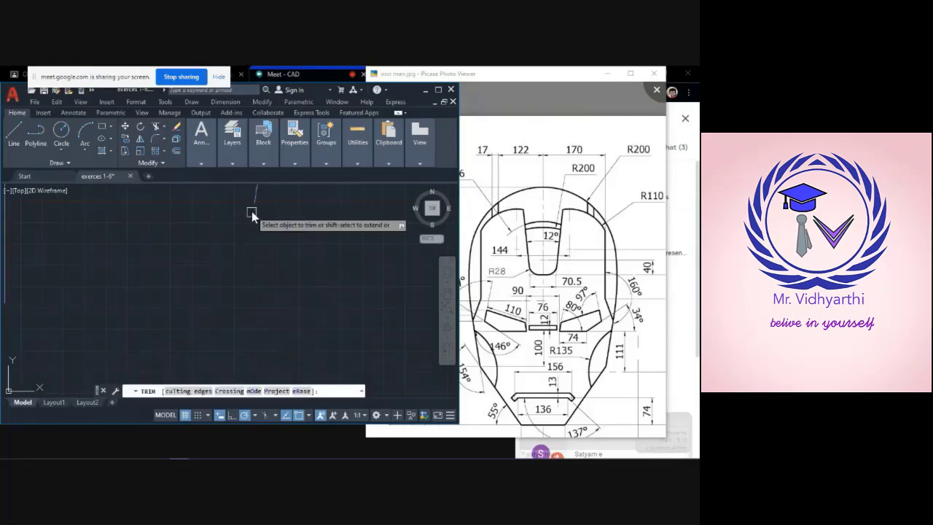
scroll(265, 264, down, 5)
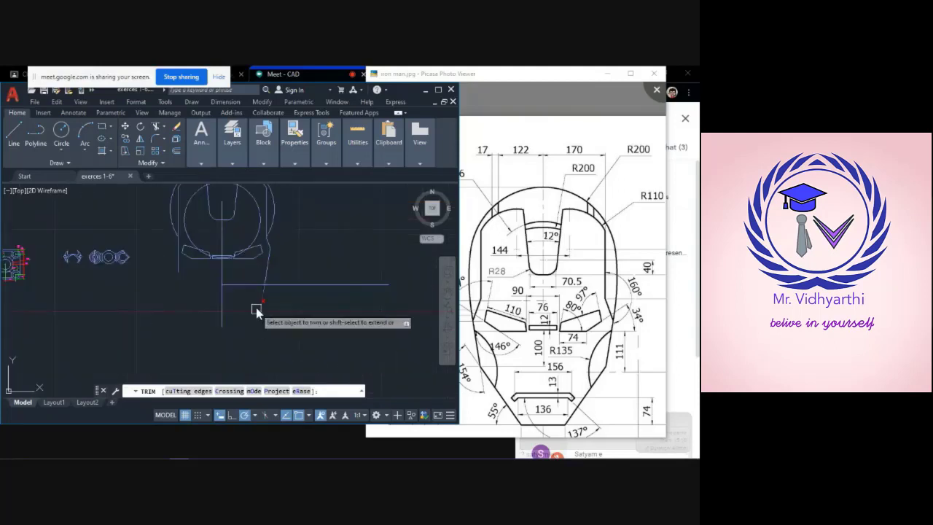
click(260, 301)
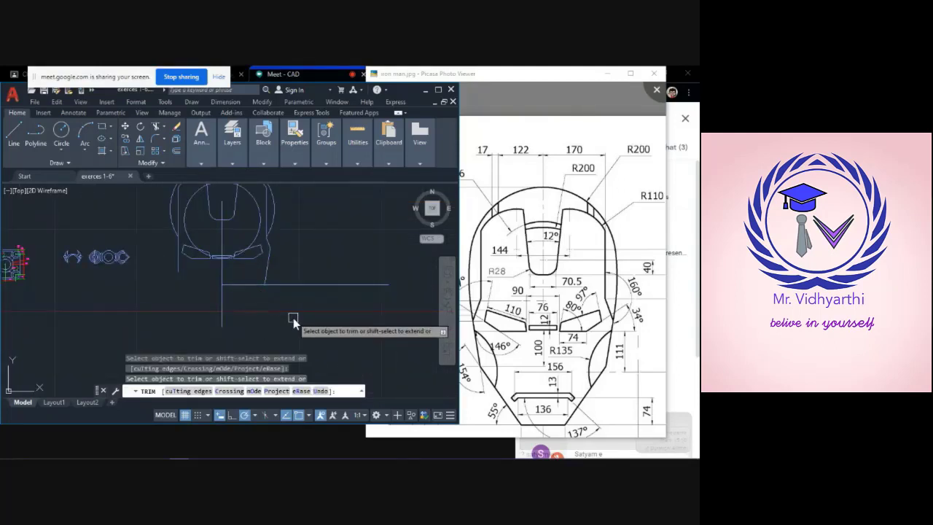
key(Escape)
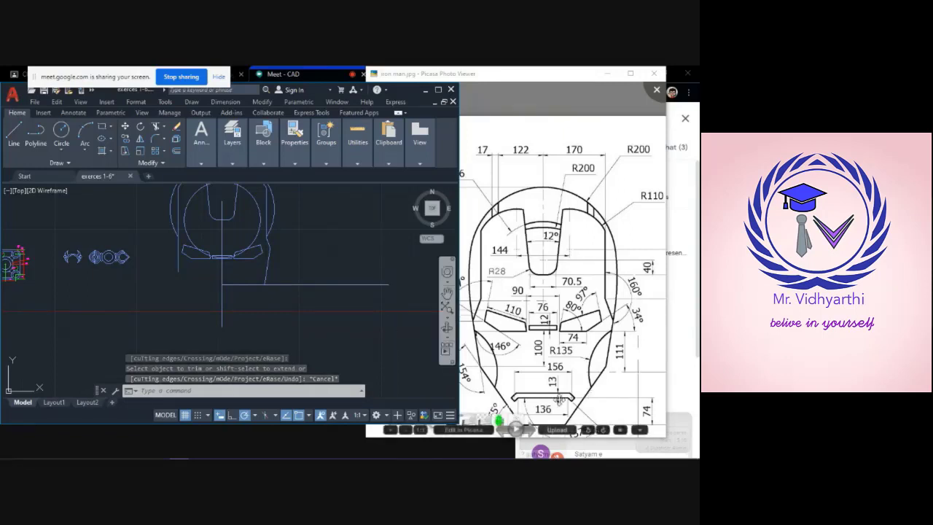
- Following the reference image, draw a chin line 60 units right from the centre line's lower end, then up to the trimmed side line's end
click(581, 362)
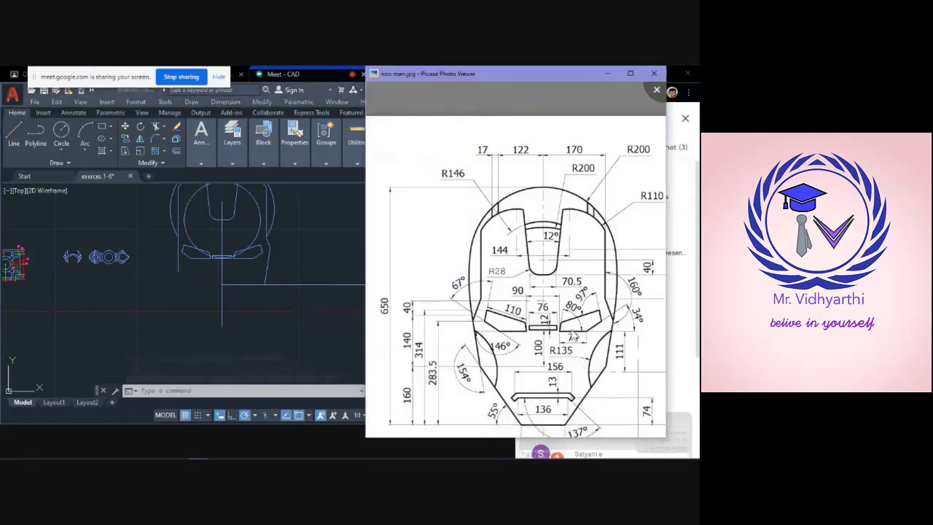
scroll(559, 367, up, 3)
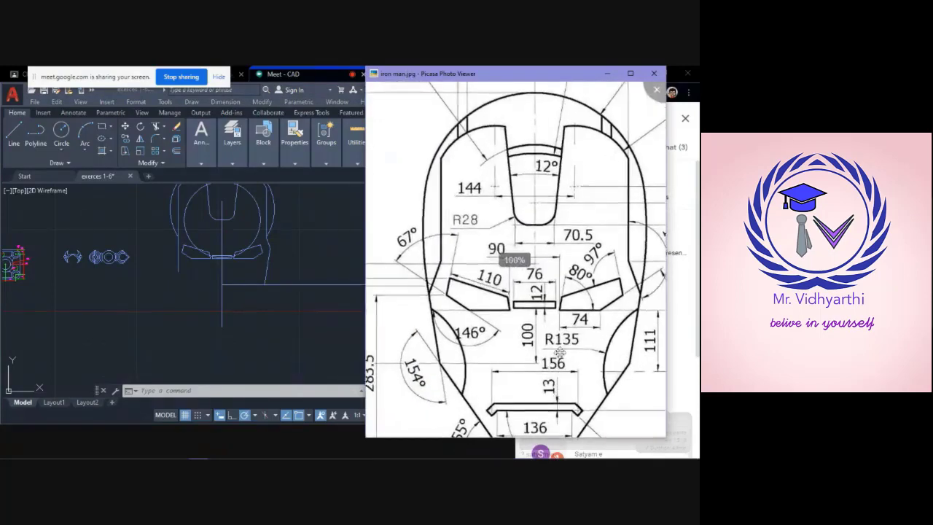
drag(559, 363, 554, 290)
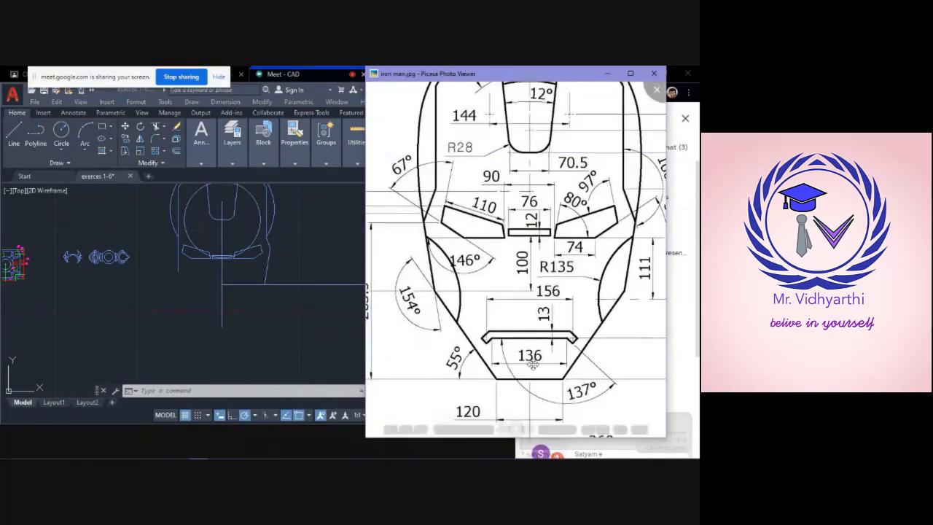
drag(533, 365, 532, 333)
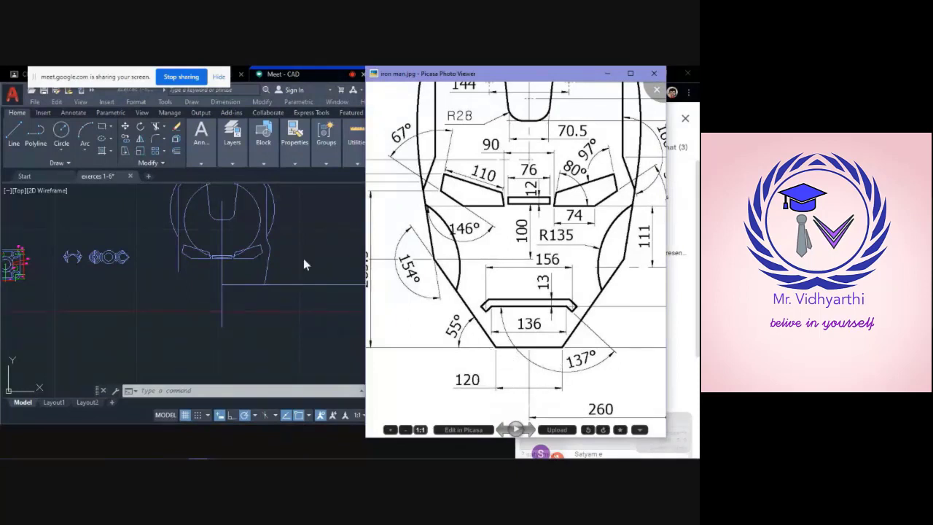
click(16, 139)
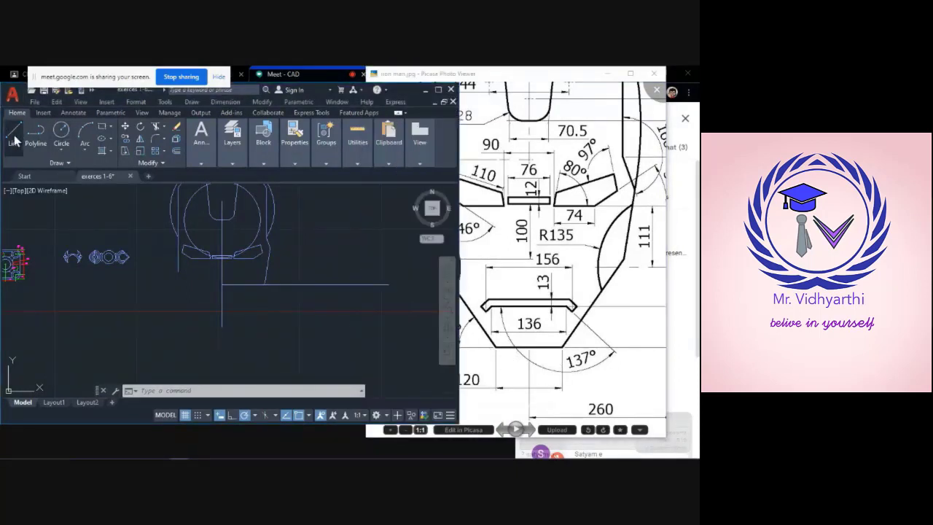
click(15, 138)
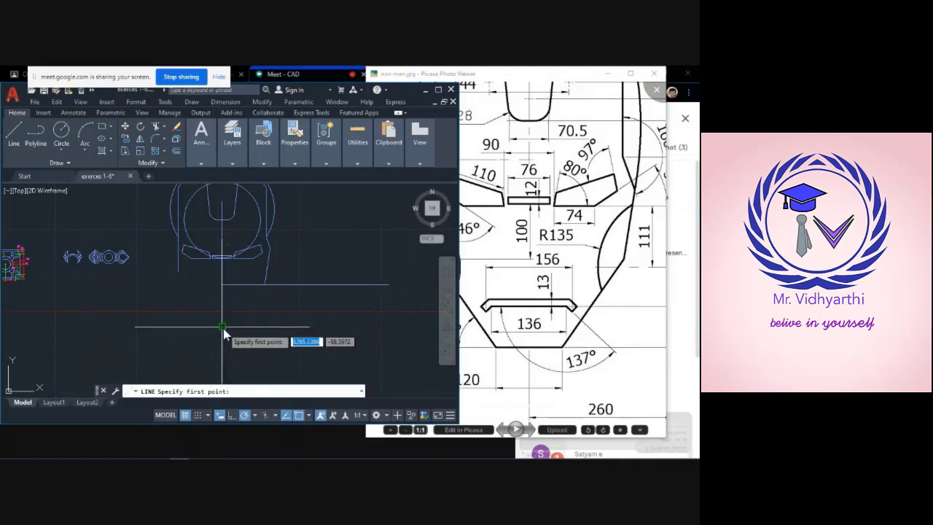
click(223, 328)
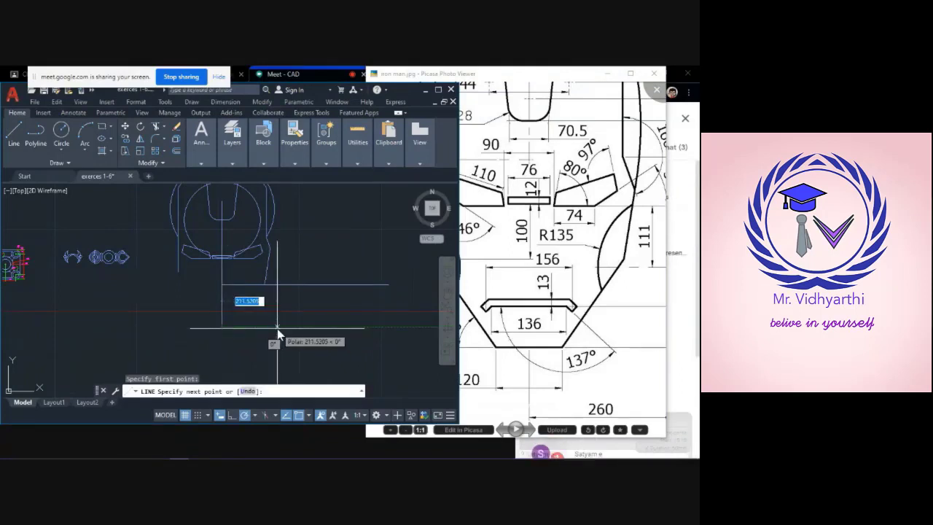
text(60)
key(Return)
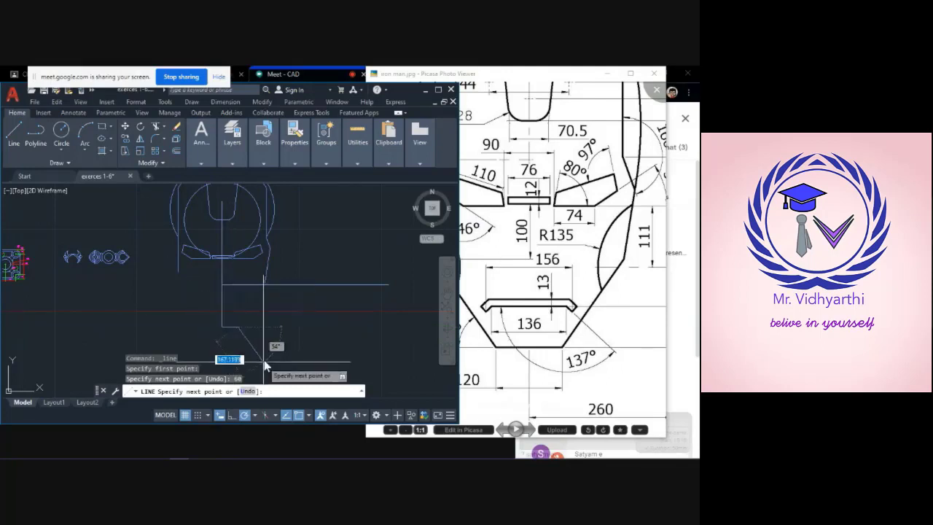
click(265, 286)
key(Escape)
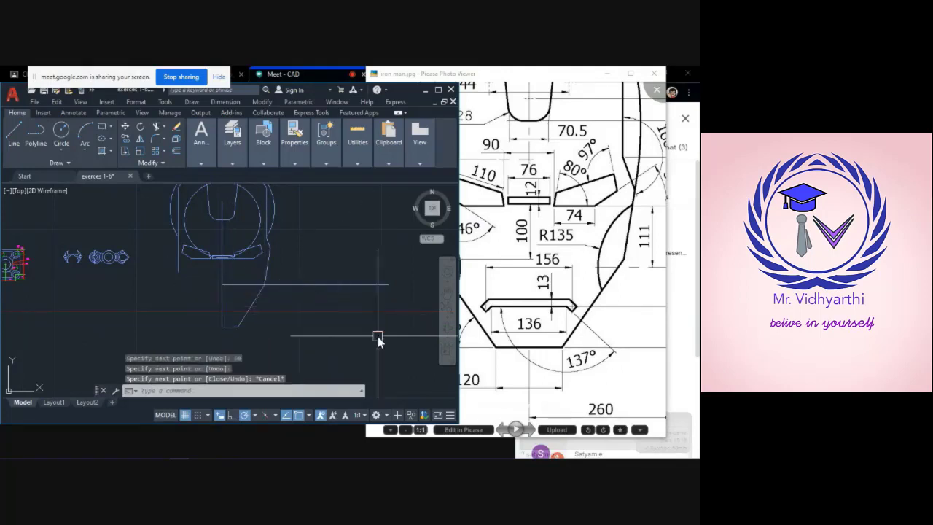
- Erase the horizontal construction line and mirror the four right face outline segments about the vertical centre line, keeping the originals
click(343, 285)
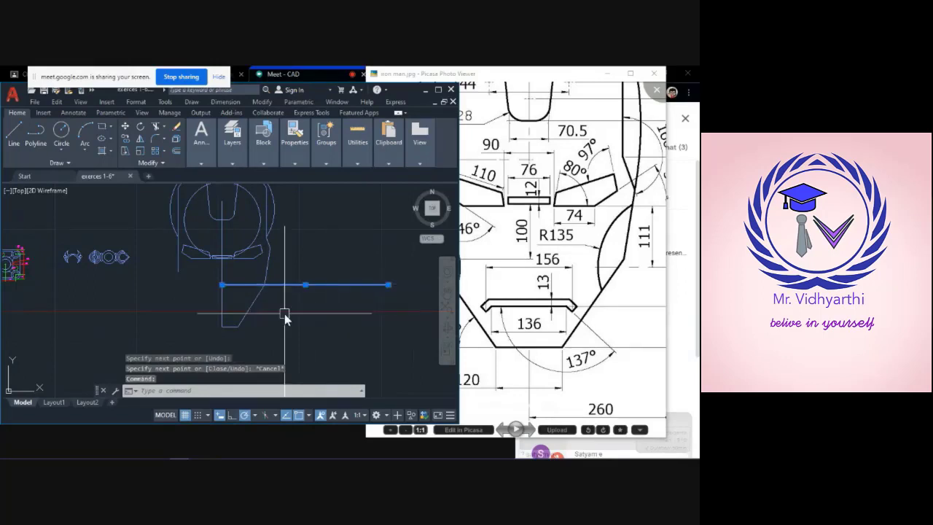
key(Delete)
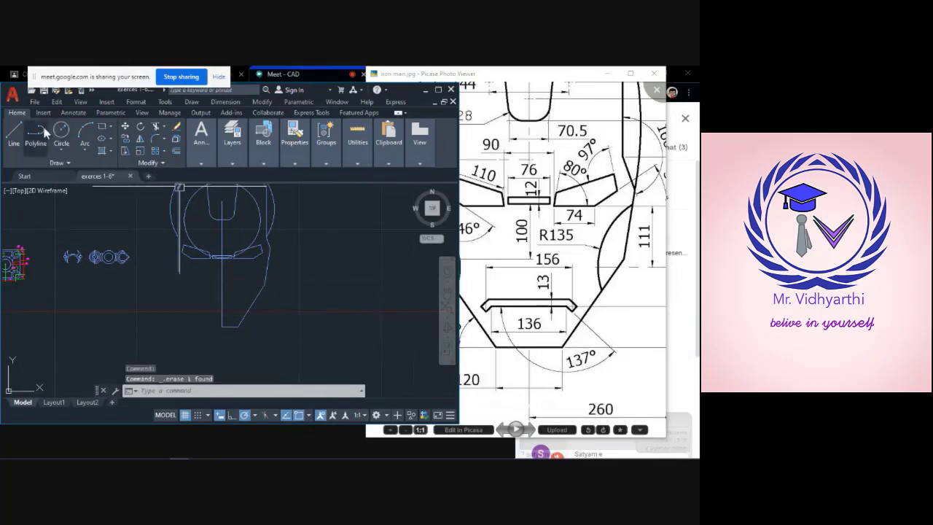
click(143, 142)
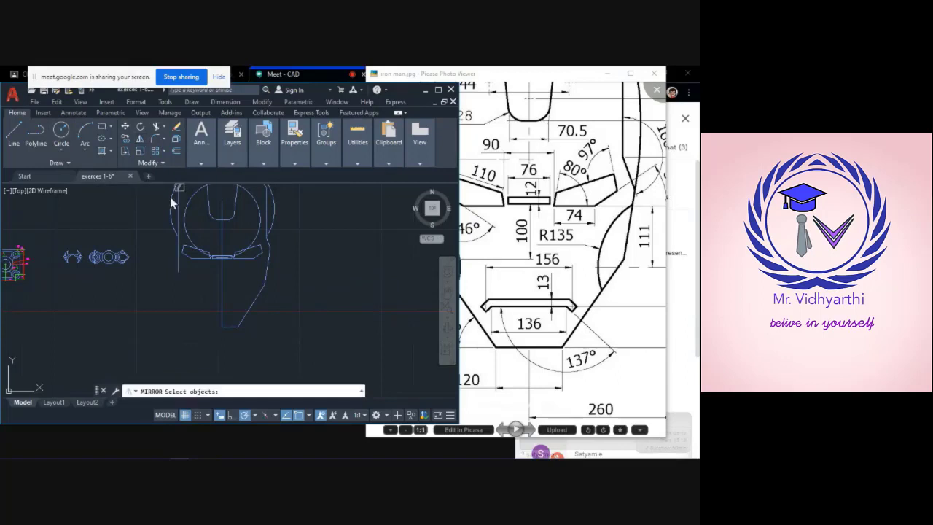
click(232, 325)
click(228, 327)
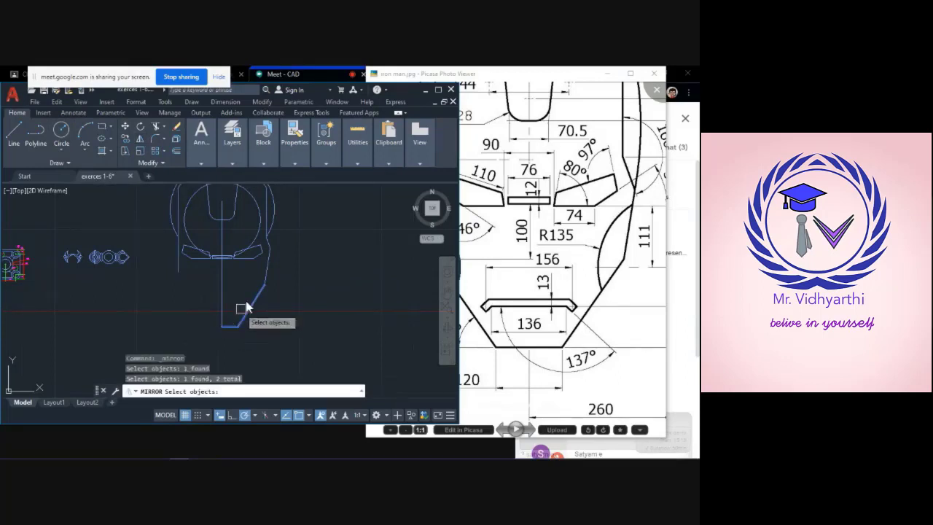
click(268, 264)
click(270, 242)
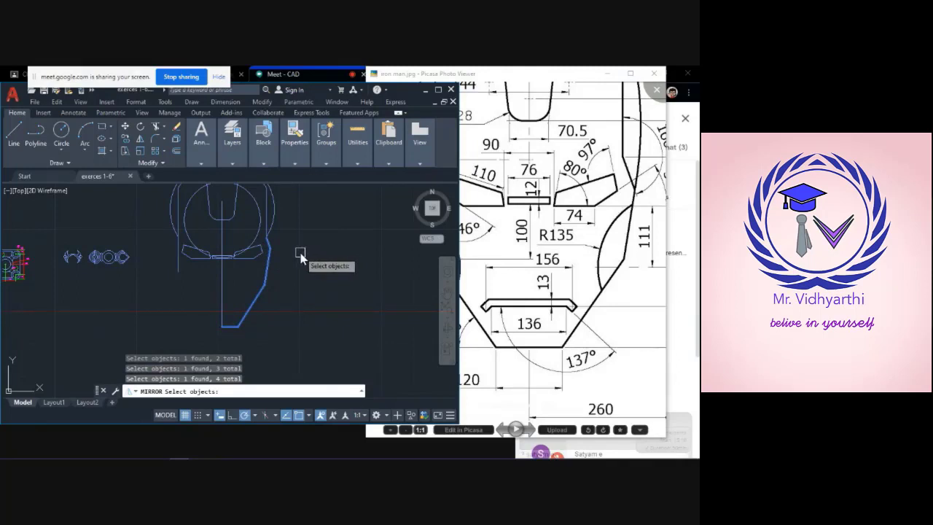
key(Return)
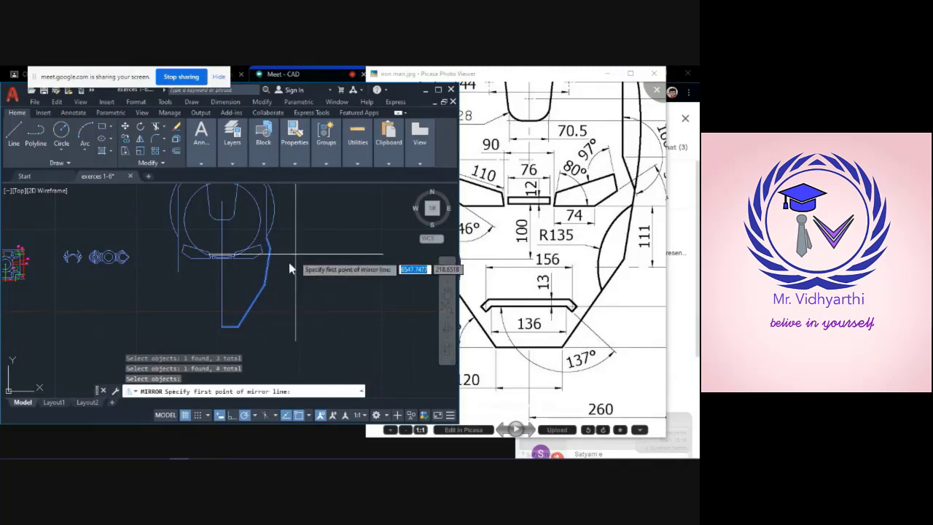
click(221, 328)
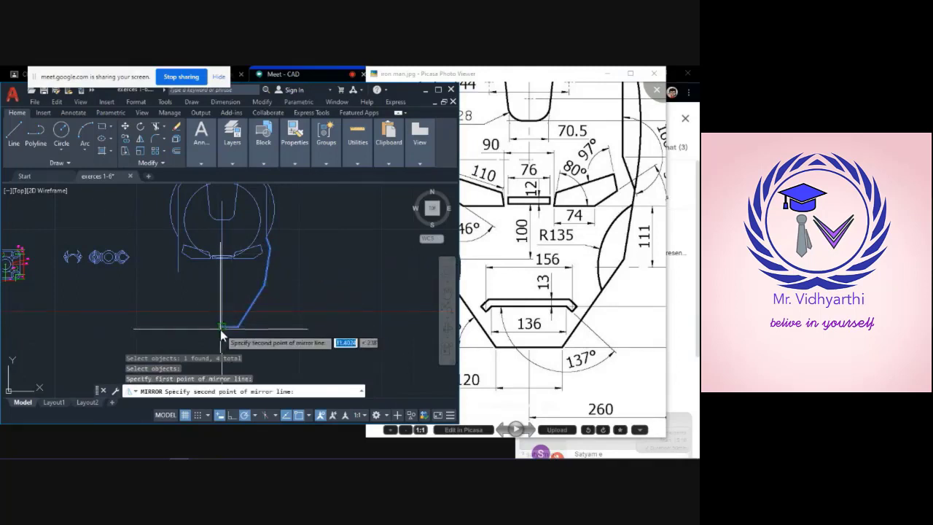
click(219, 235)
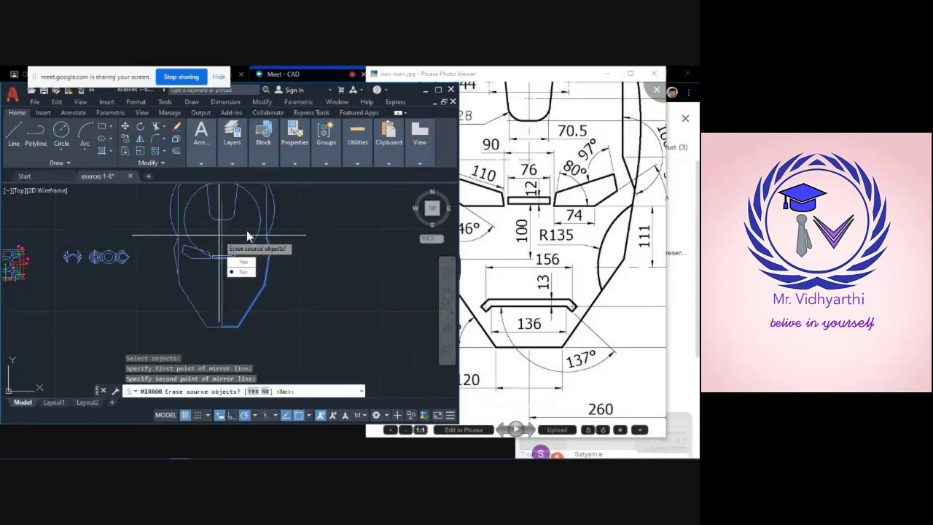
key(Return)
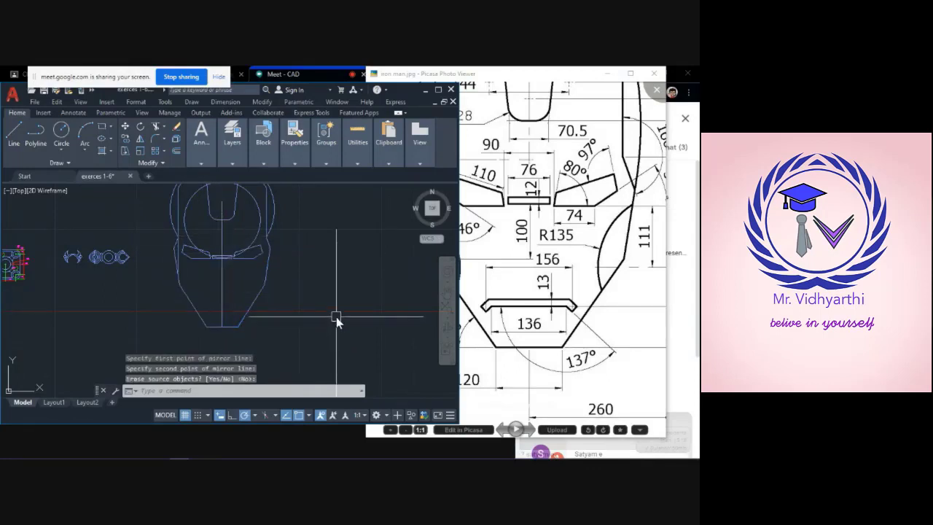
scroll(303, 294, down, 2)
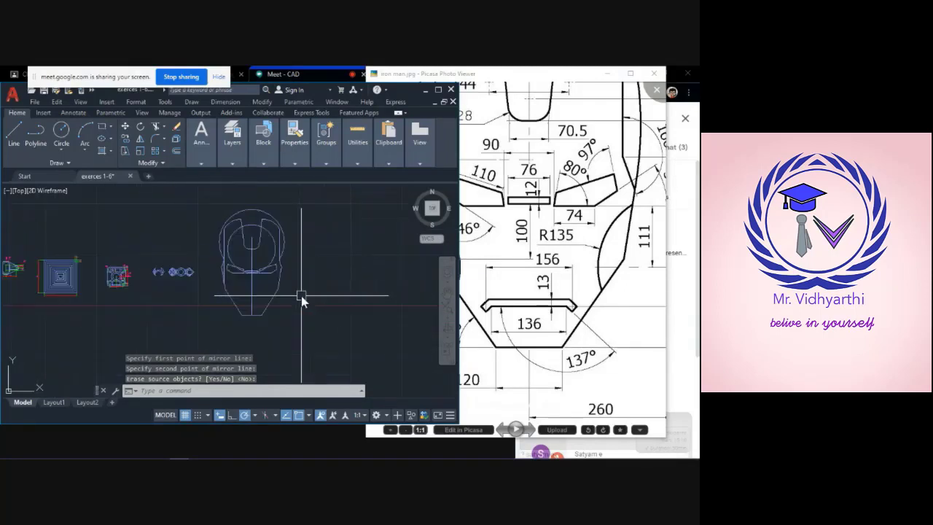
scroll(312, 286, up, 2)
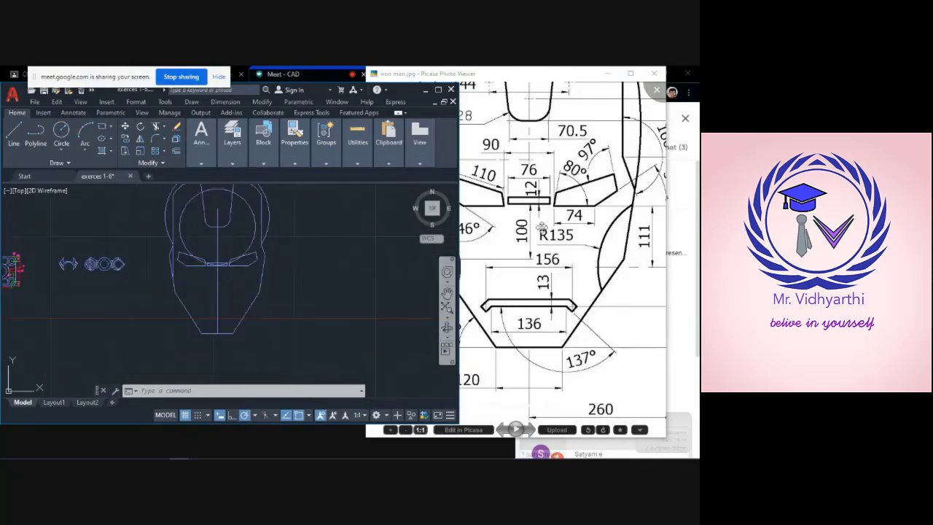
- Following the reference image, draw a line 74 units straight up from the centre line's lower end at the chin
click(566, 269)
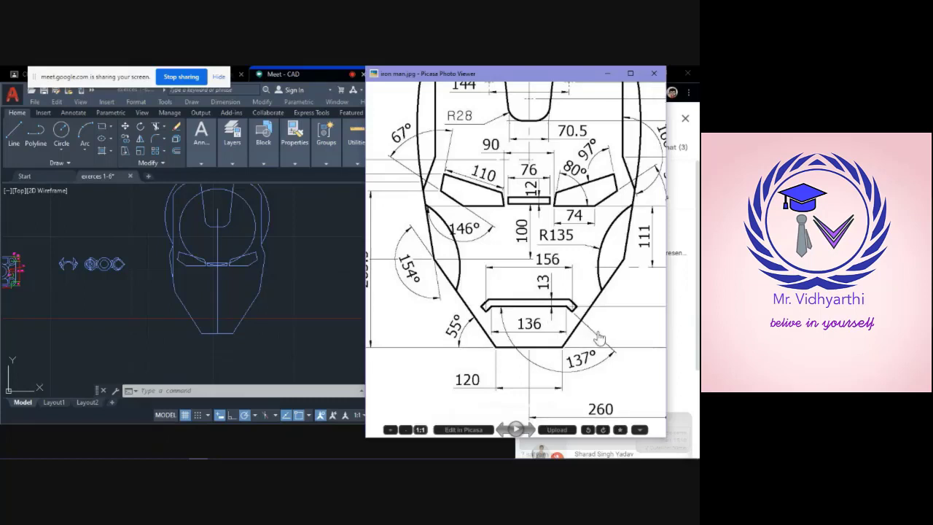
drag(597, 337, 477, 330)
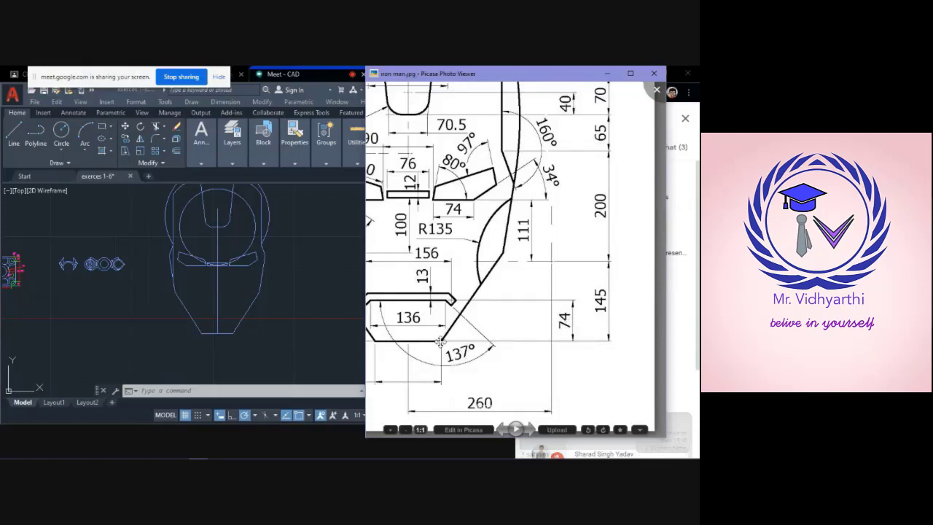
drag(441, 341, 504, 342)
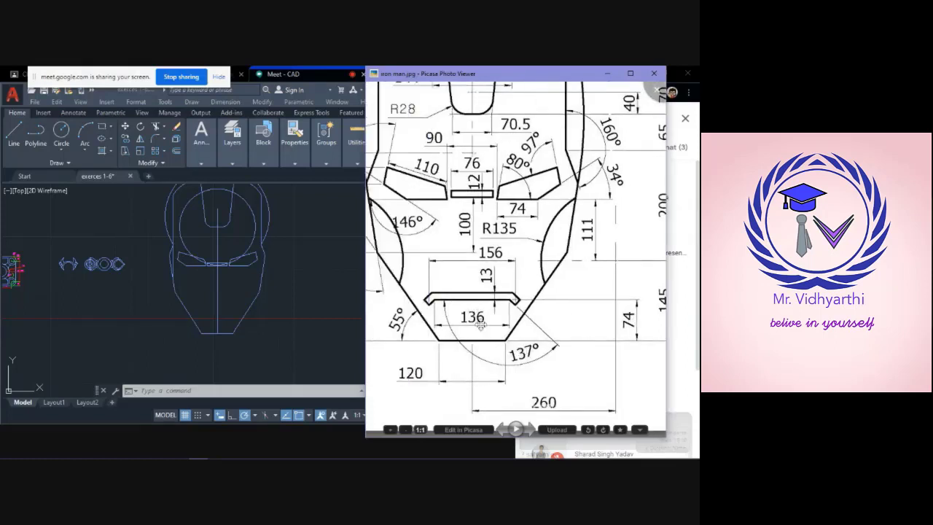
click(16, 139)
click(16, 140)
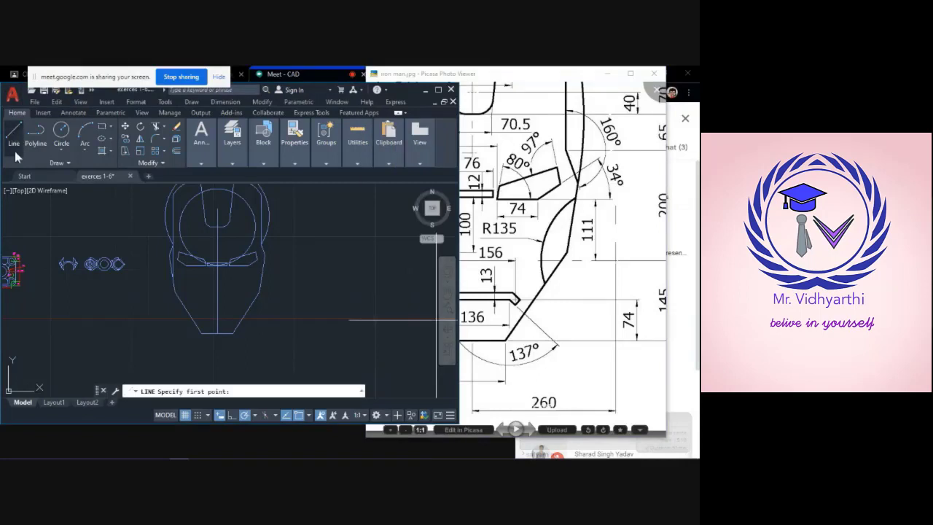
click(217, 334)
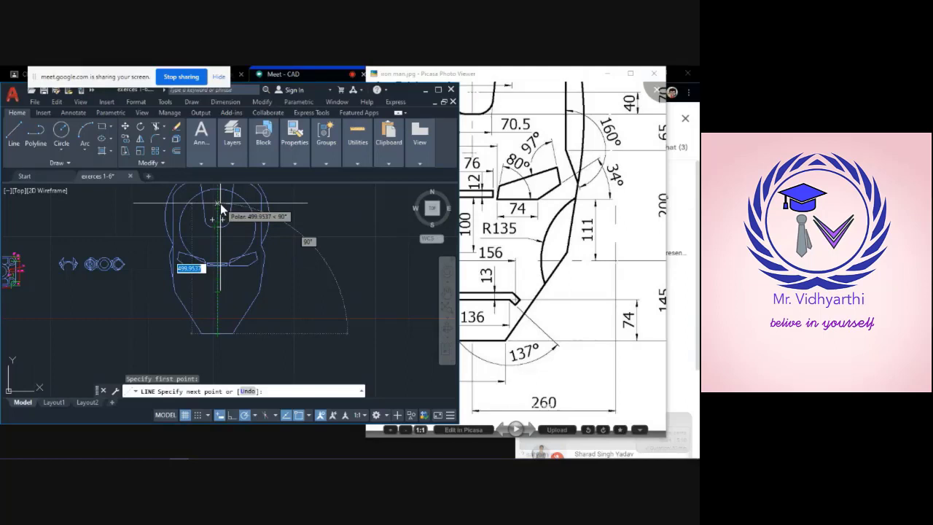
text(74)
key(Return)
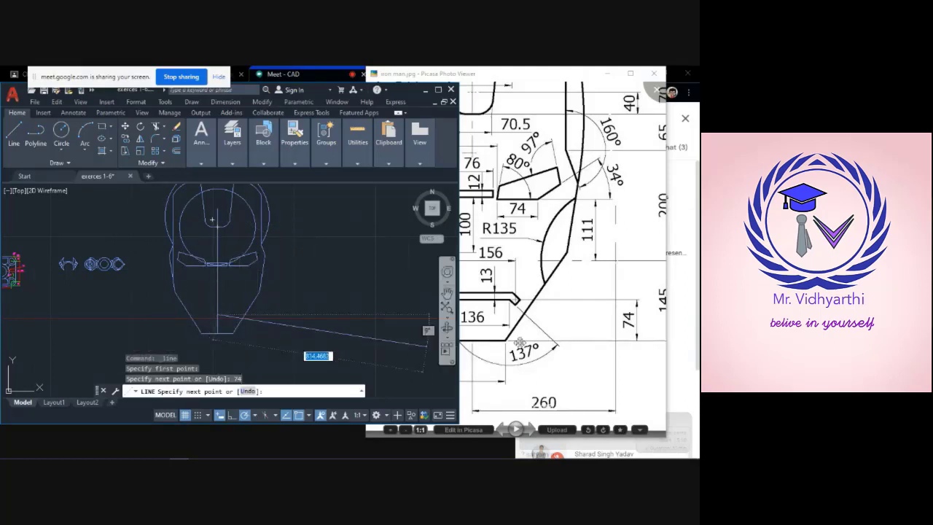
- Continue the line horizontally right by 136/2 for the lower mouth edge, following the reference image, and end the command
click(524, 289)
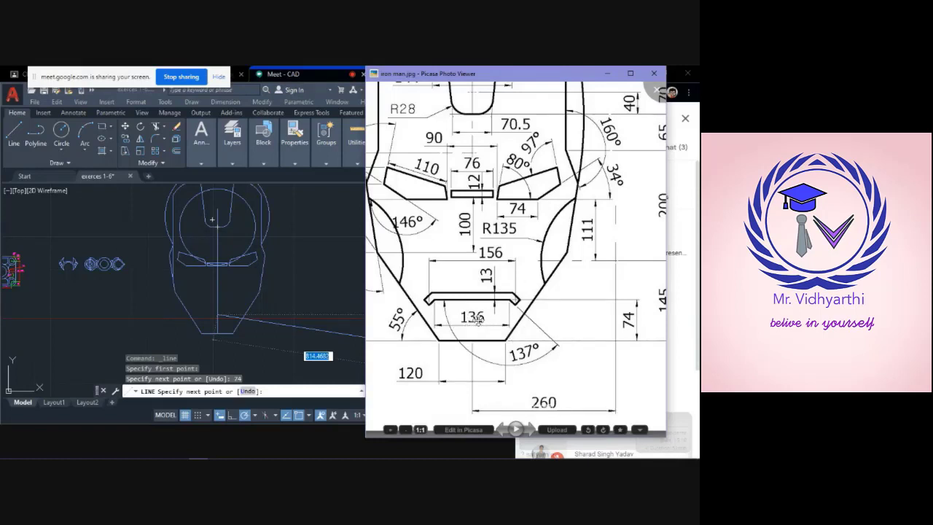
click(281, 279)
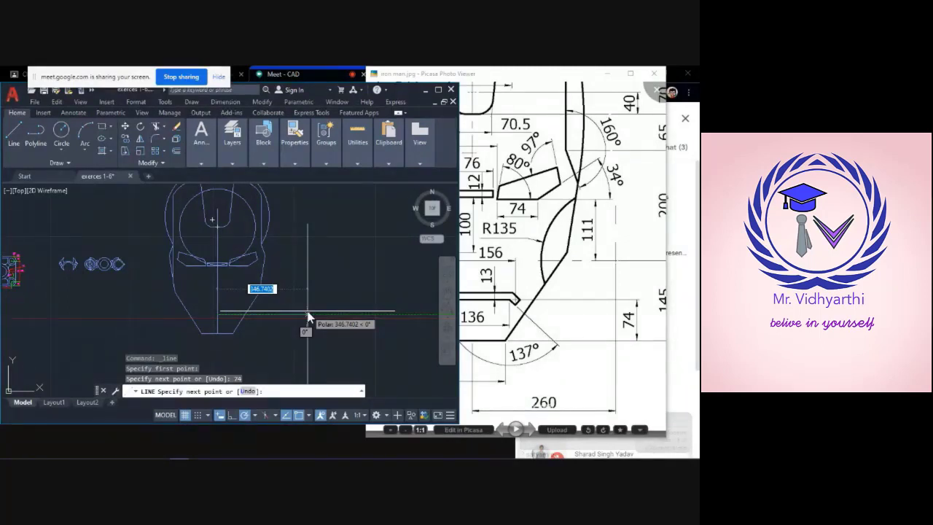
text(136)
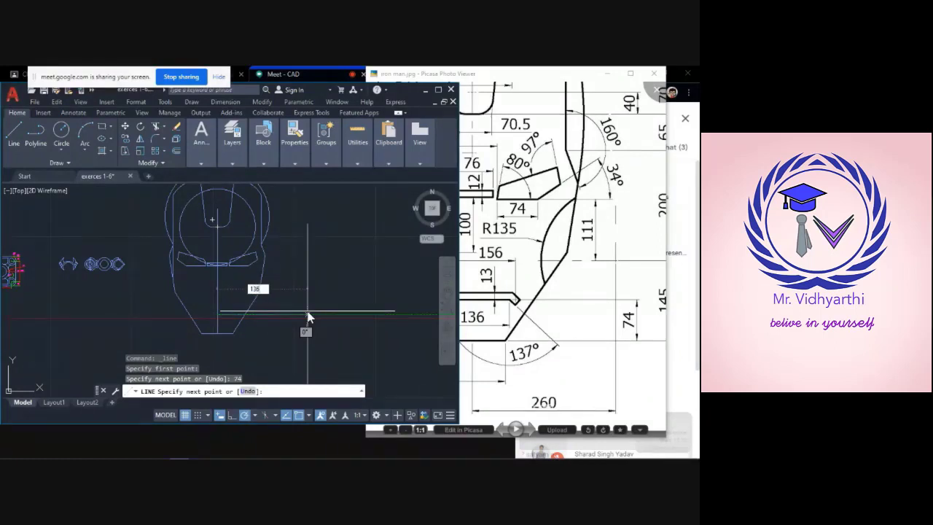
text(/2)
key(Return)
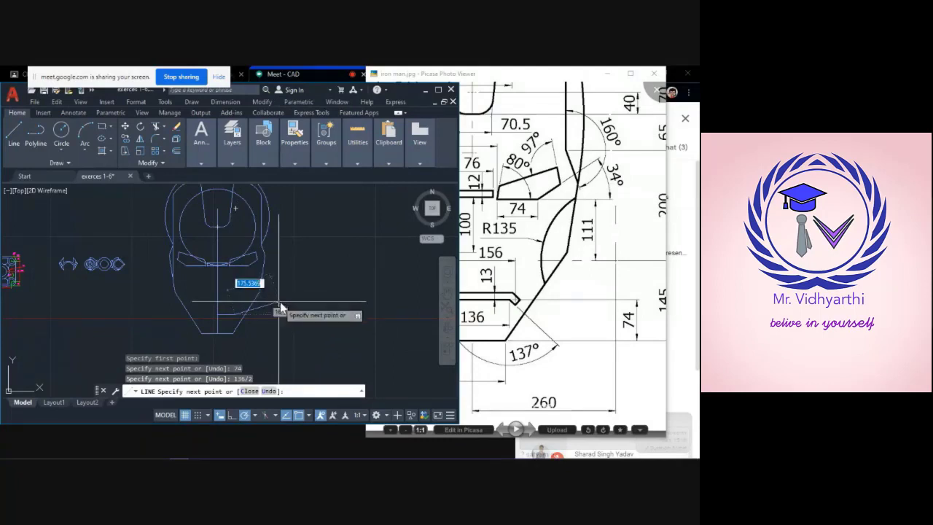
click(560, 278)
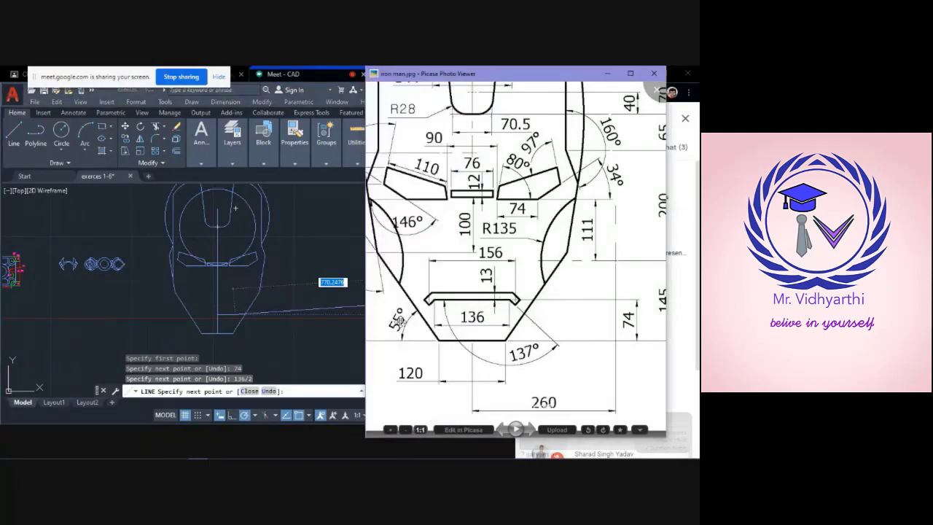
click(248, 282)
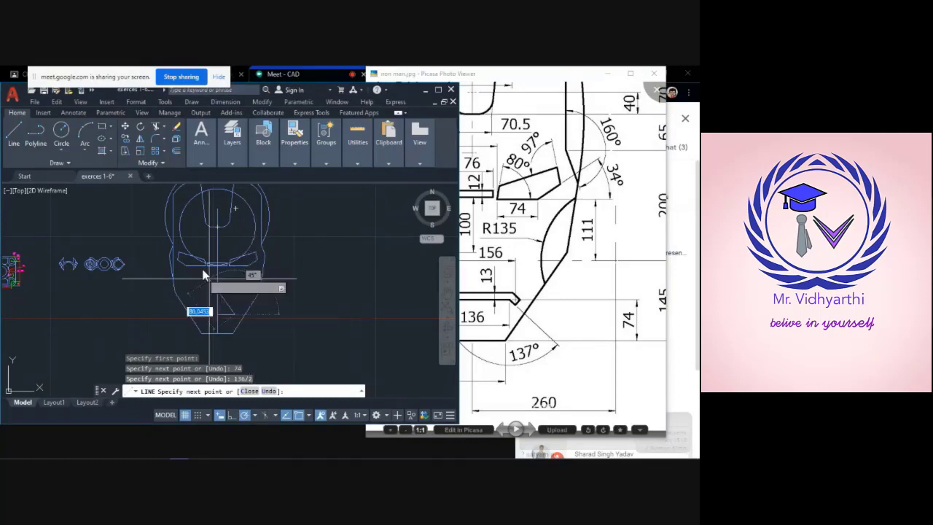
key(Escape)
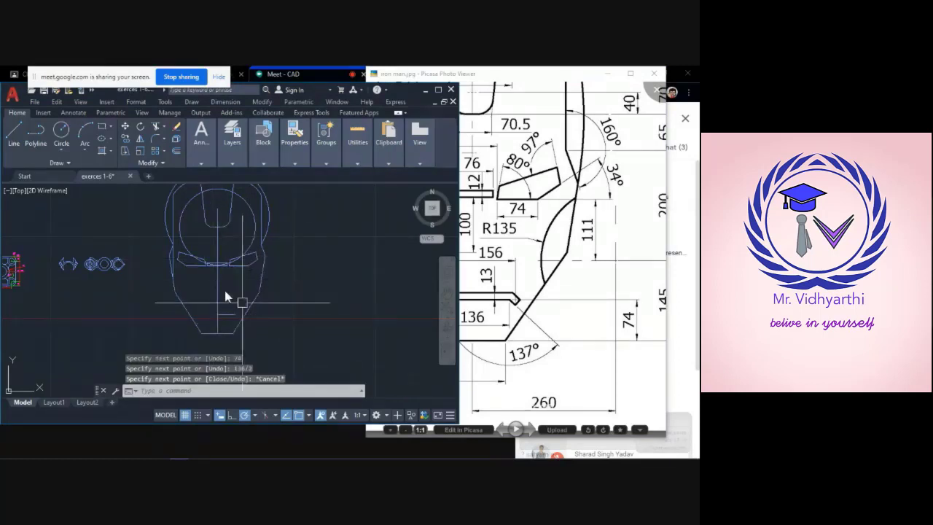
- From the lower mouth edge's start on the centre line, draw a line 13 units up and 156/2 right for the upper mouth edge
click(15, 137)
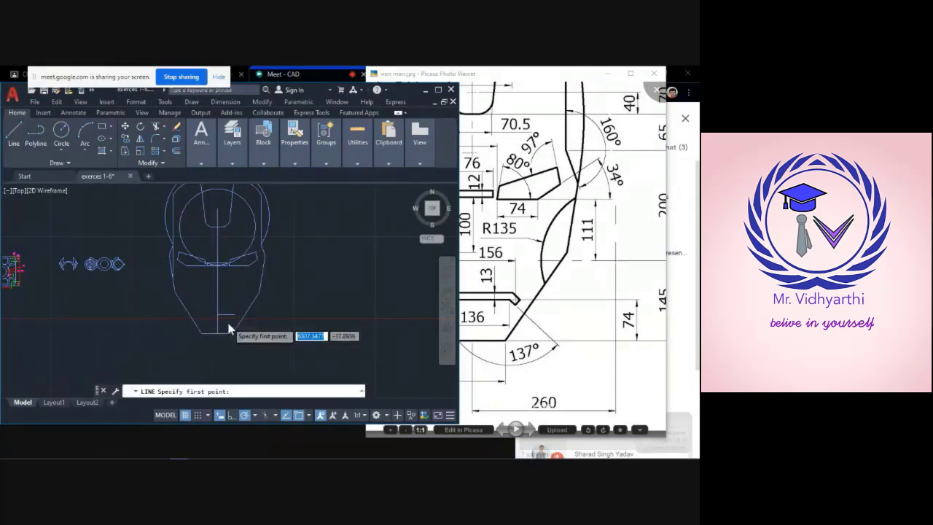
scroll(219, 321, up, 3)
click(200, 303)
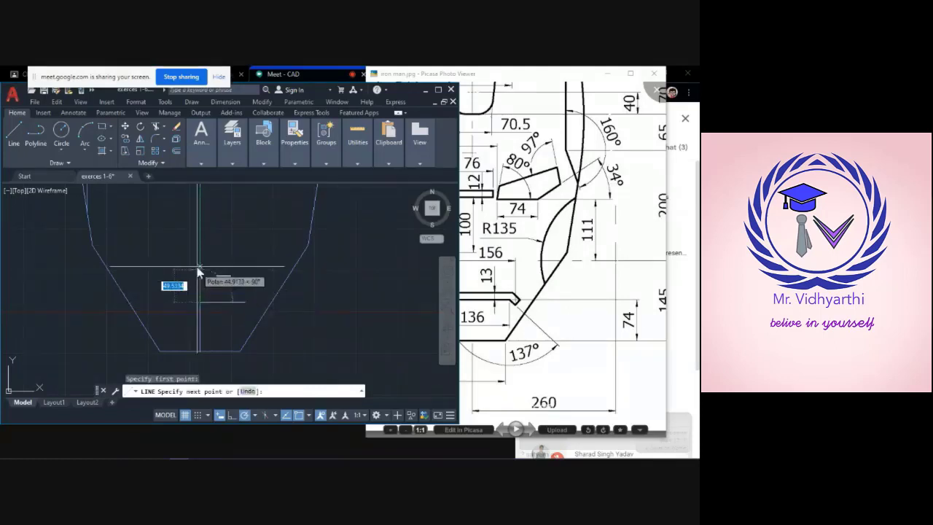
text(13)
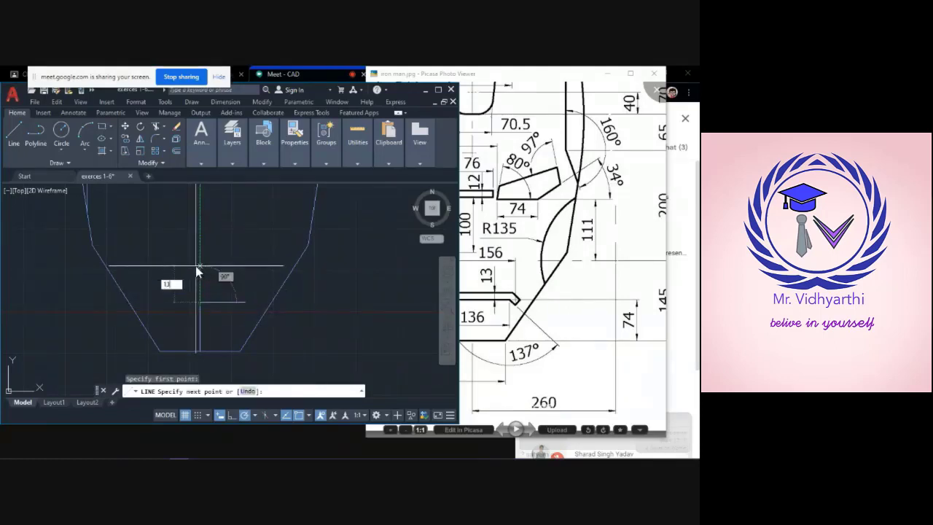
key(Return)
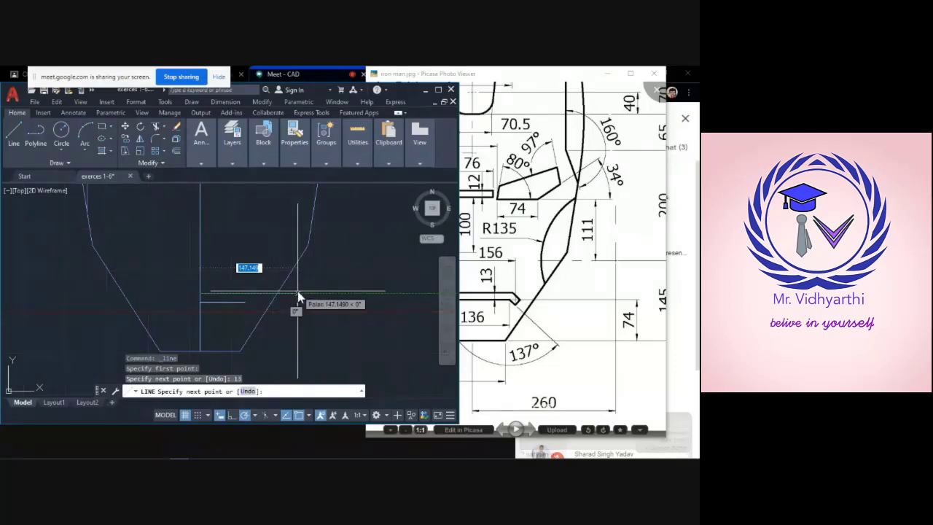
text(156/)
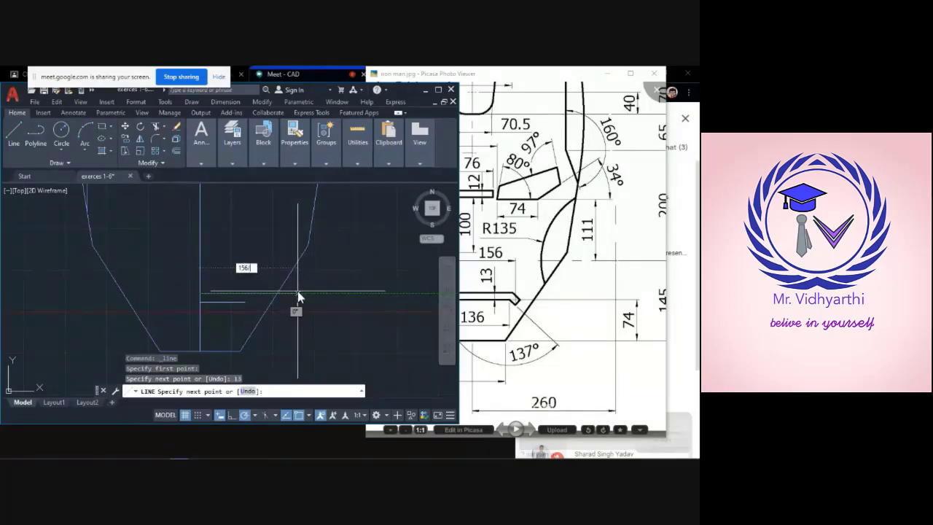
text(2)
key(Return)
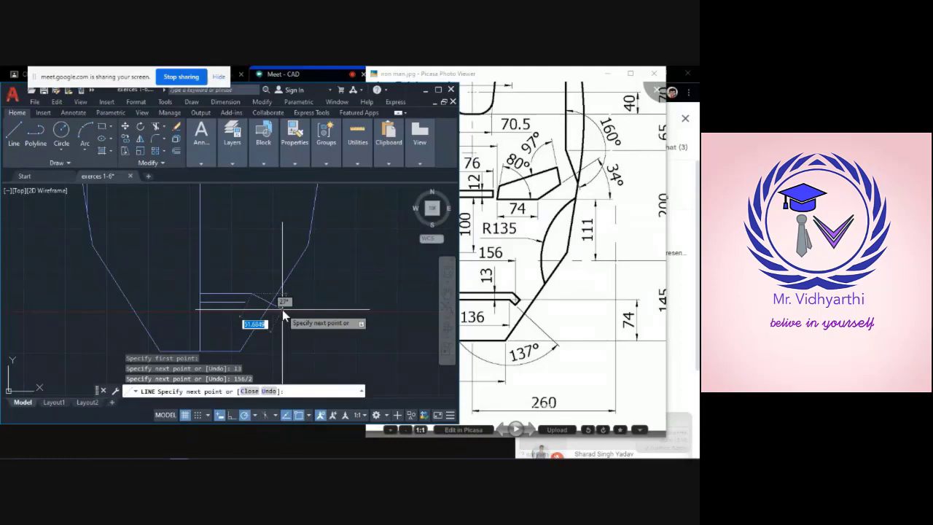
key(Escape)
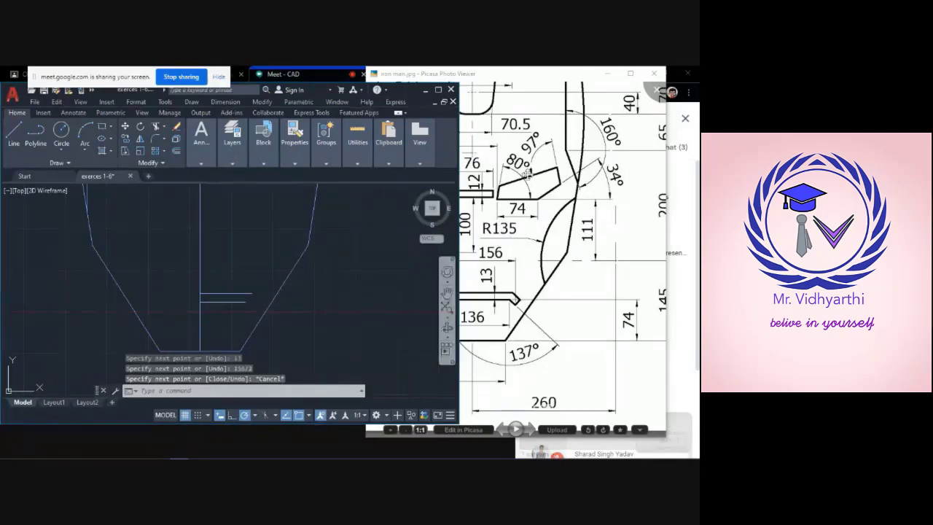
- Start a line from the lower mouth edge's right end with its direction locked at -43°, derived from the reference's 137° angle
click(557, 116)
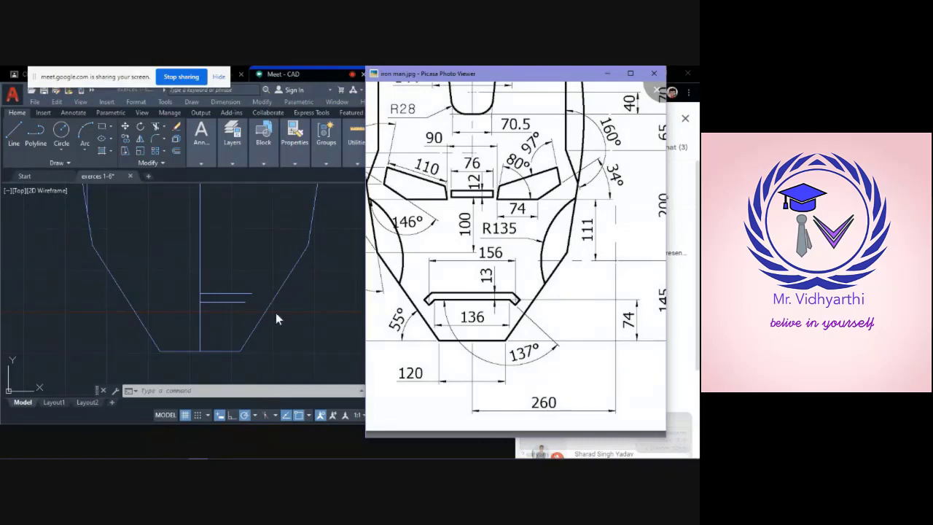
click(14, 133)
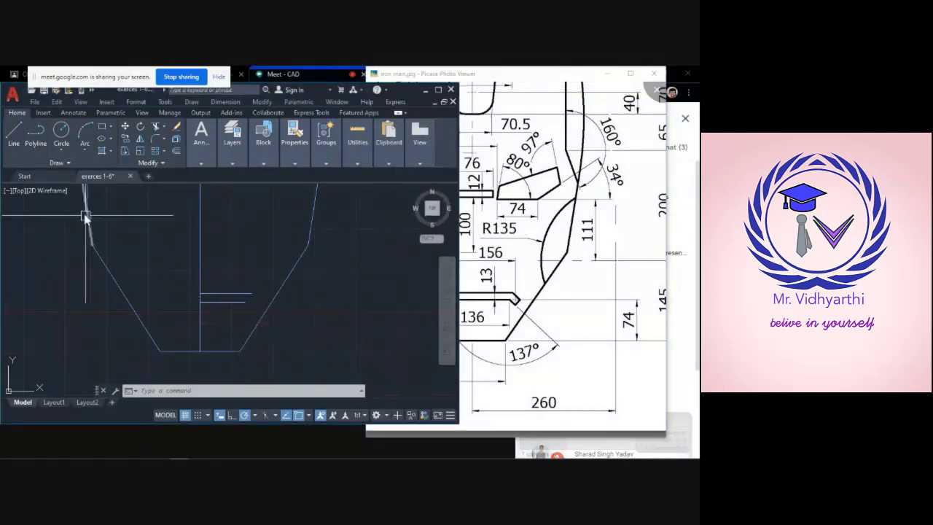
click(13, 134)
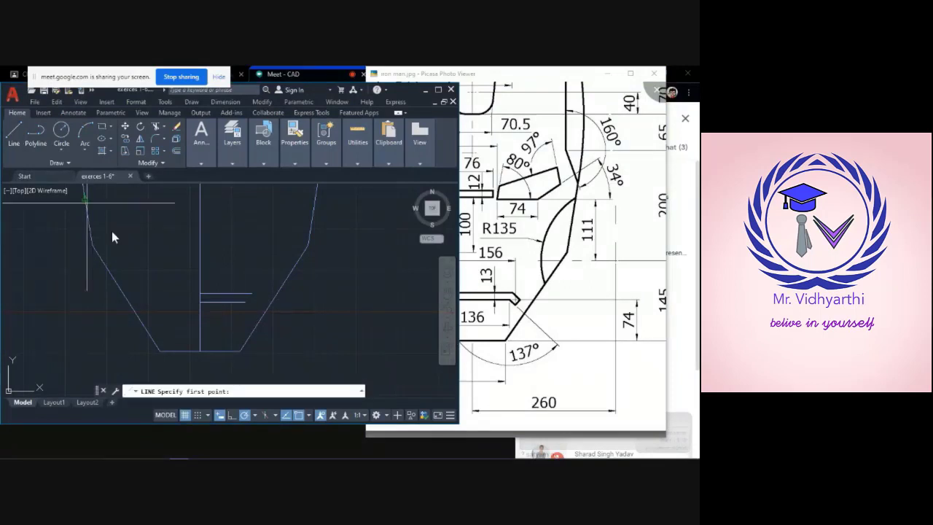
click(246, 301)
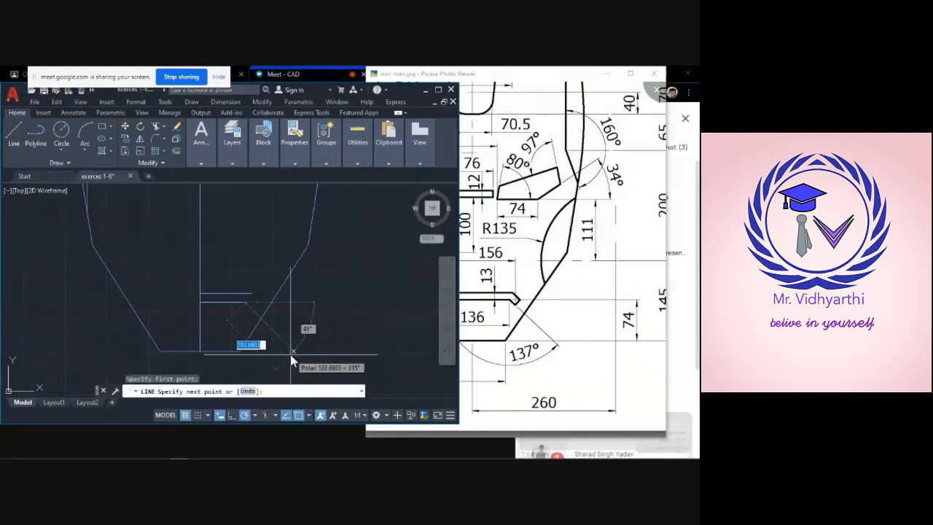
key(F8)
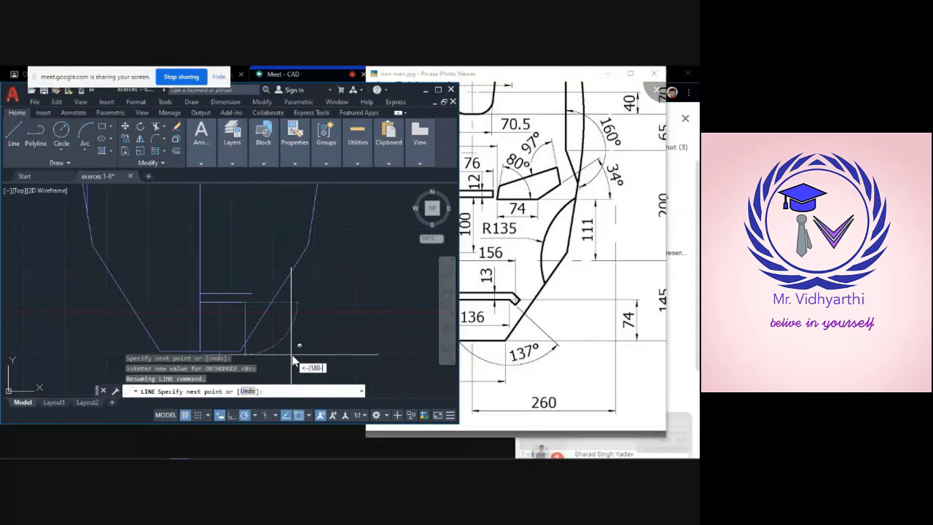
text(137))
key(Return)
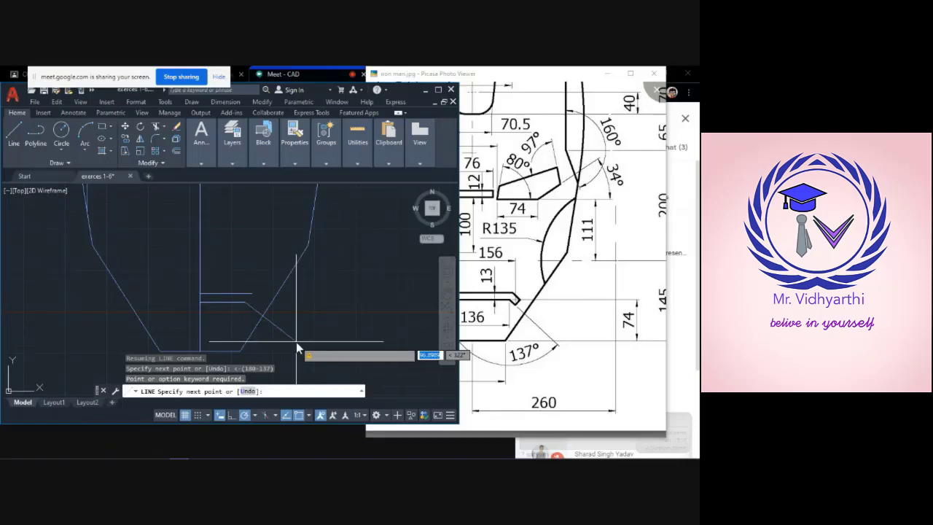
key(F8)
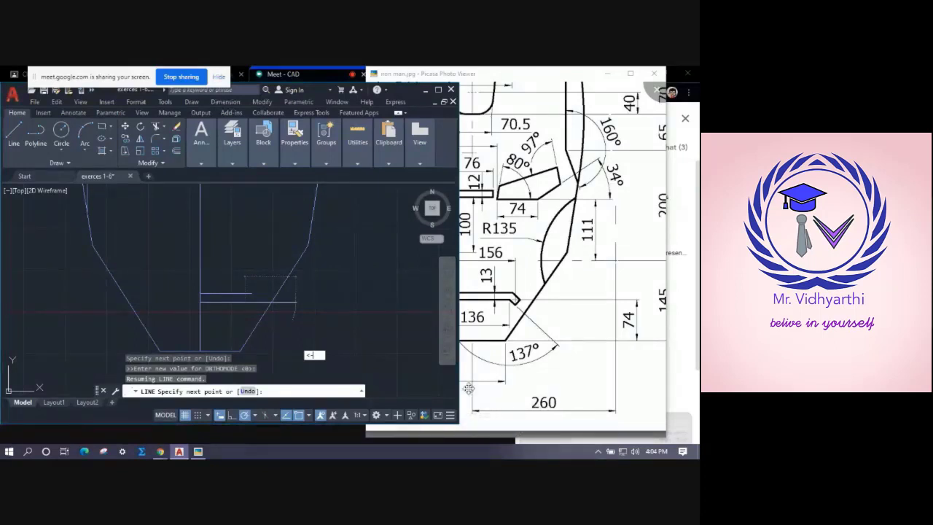
text(43)
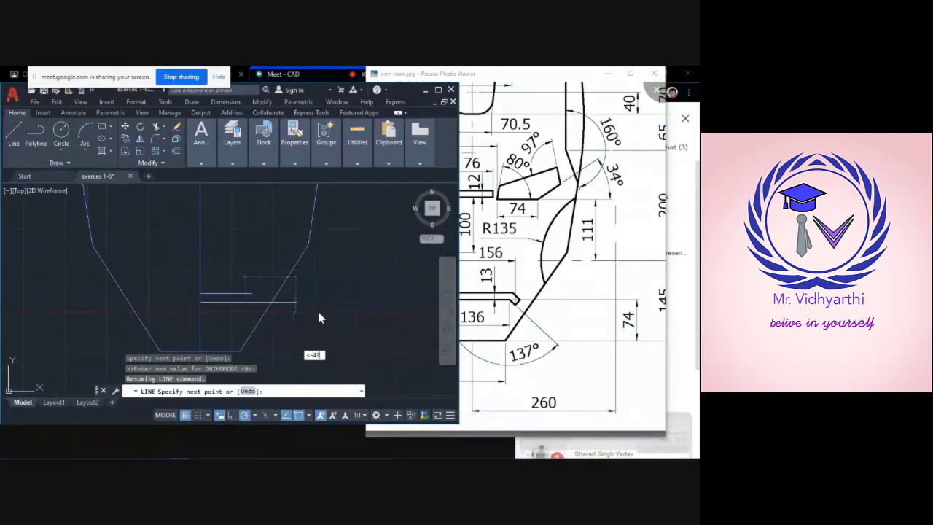
key(Return)
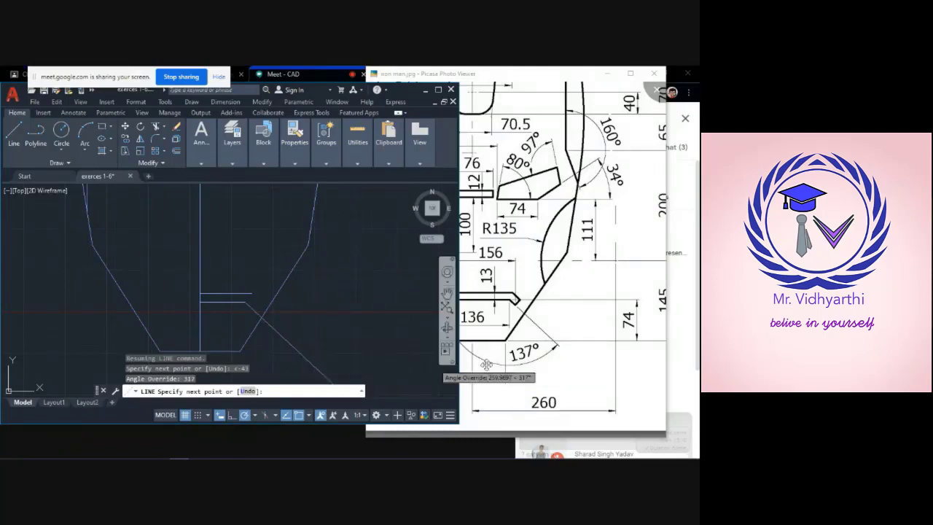
- Minimise the meeting browser and the drawing window, and reopen the Iron Man reference image from the desktop
click(596, 302)
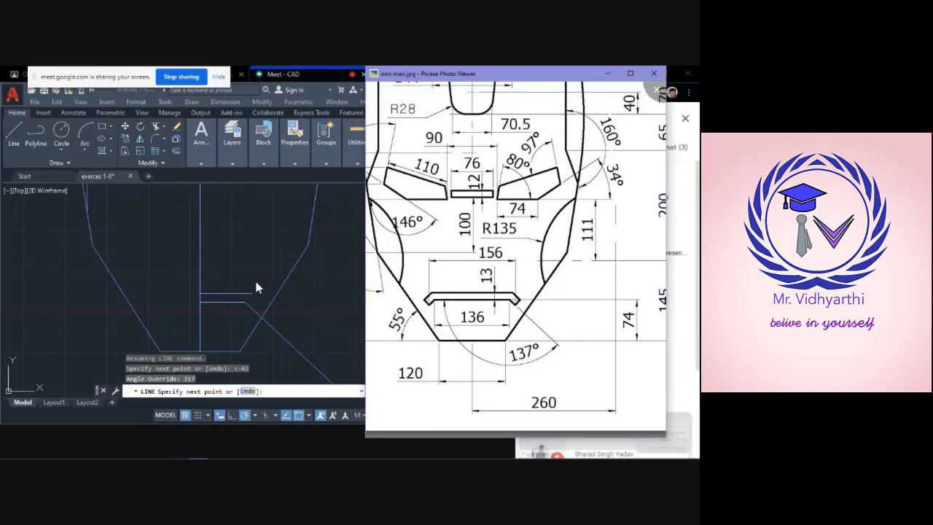
key(Escape)
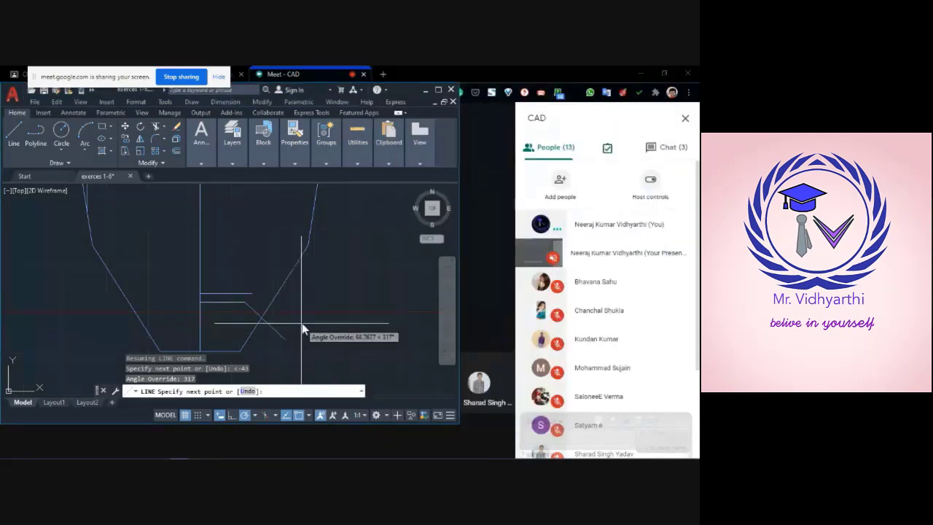
click(639, 74)
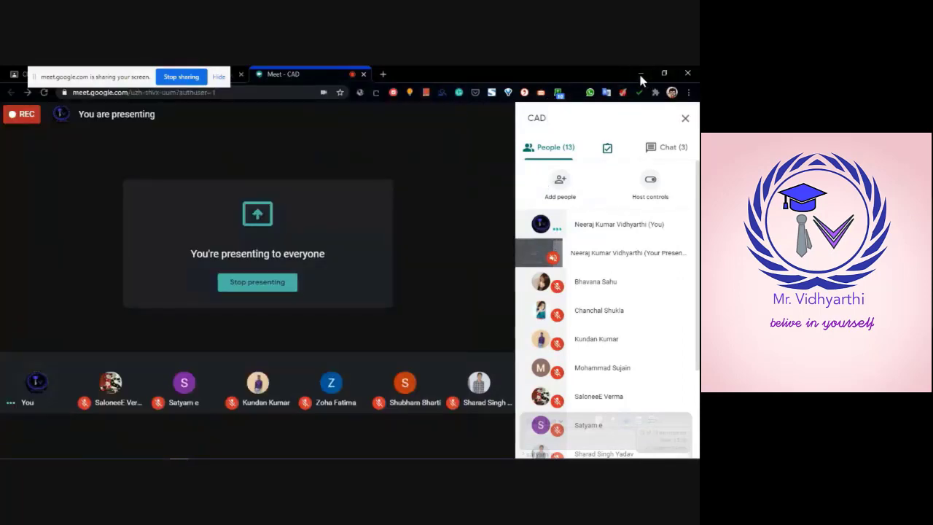
click(640, 73)
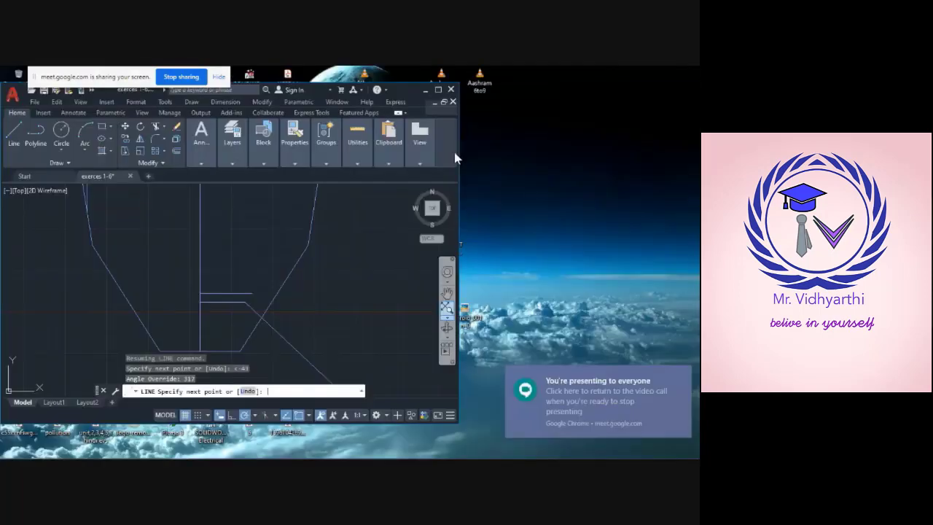
click(425, 90)
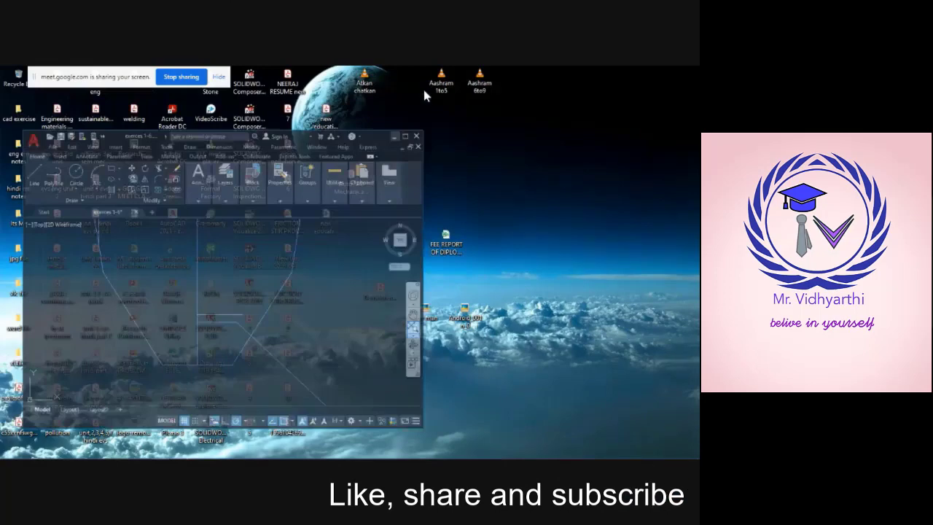
double_click(433, 319)
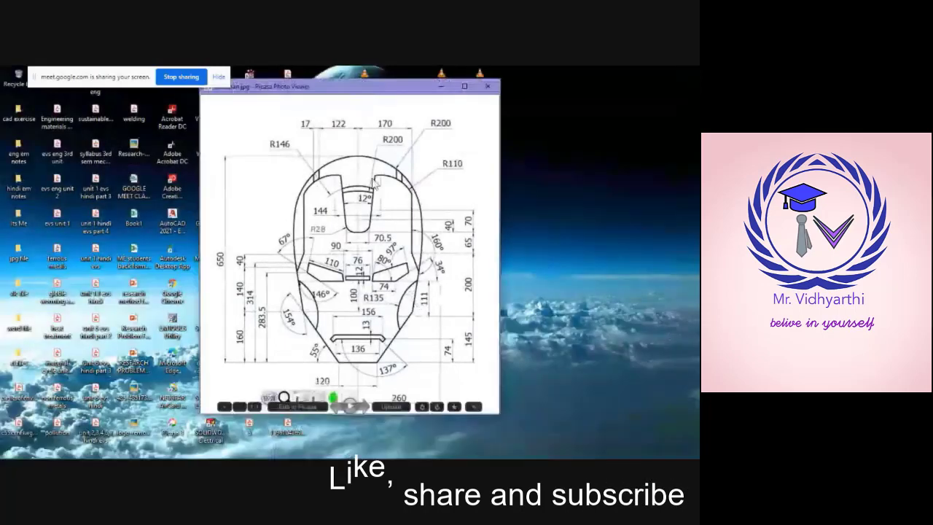
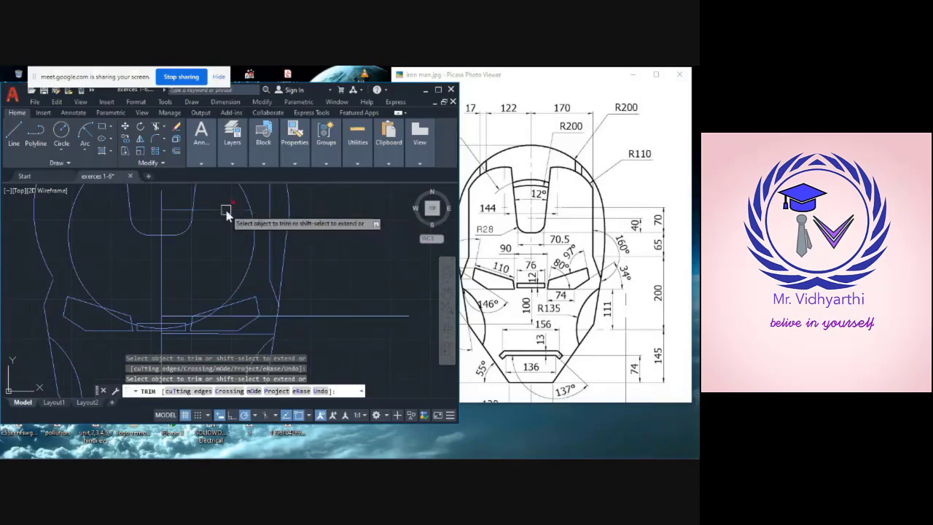
- Trim the leftover horizontal line right of the centre line at the forehead notch, and end the command
click(222, 211)
scroll(204, 220, down, 5)
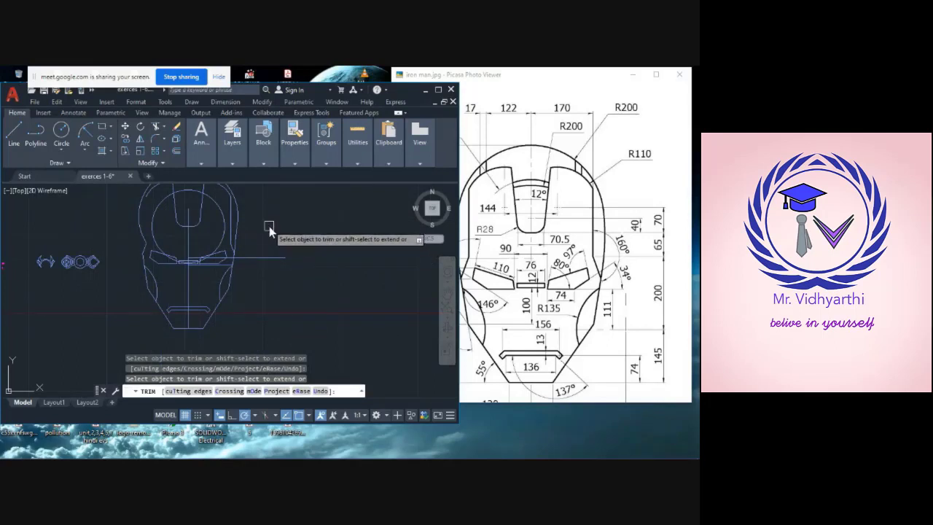
middle_drag(271, 235, 278, 254)
click(269, 280)
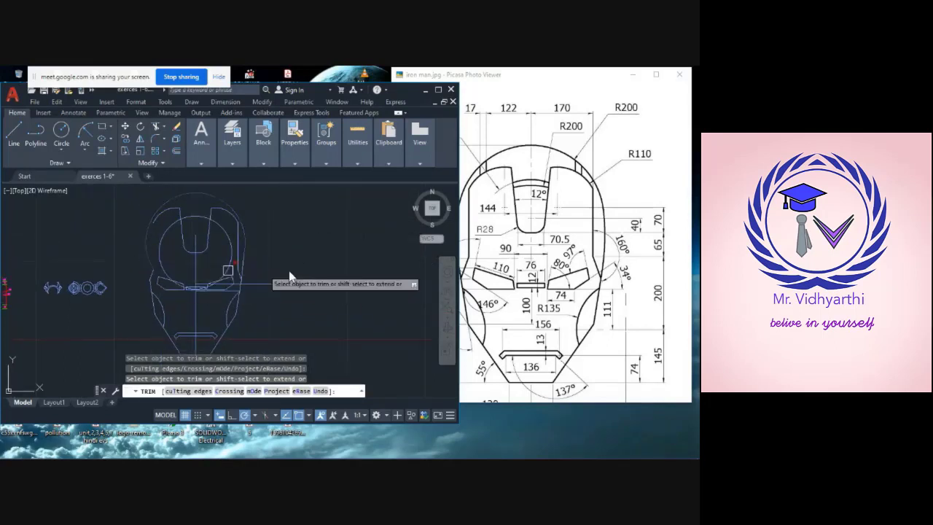
key(Escape)
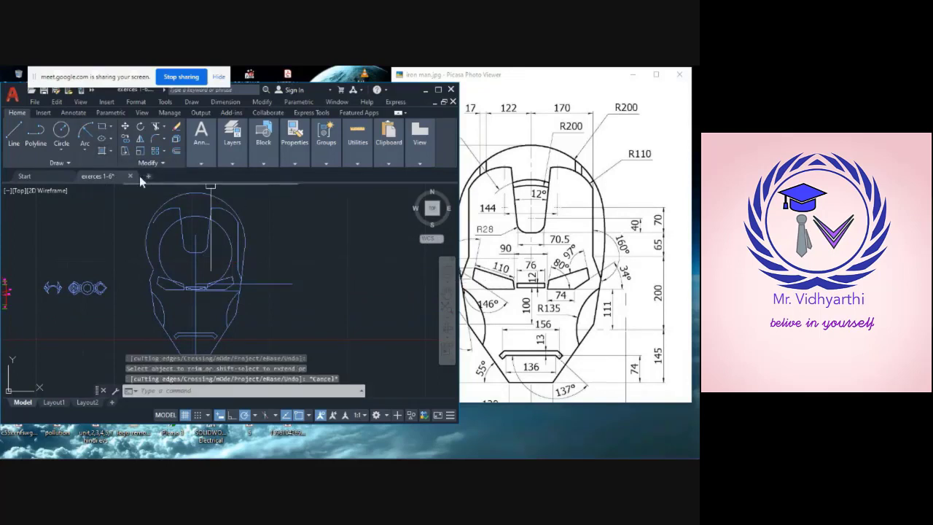
- Mirror the slanted outer side line above the right eye across the vertical centre line, keeping the original
click(139, 138)
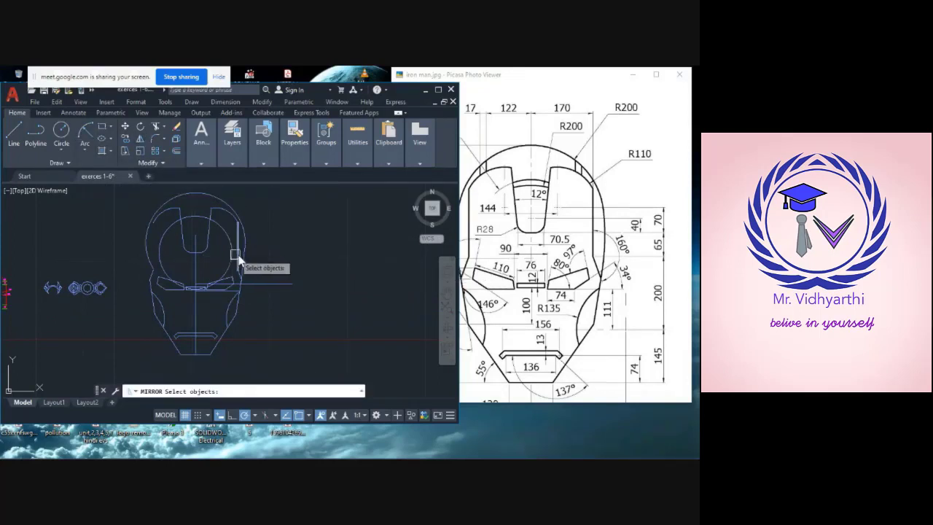
click(245, 259)
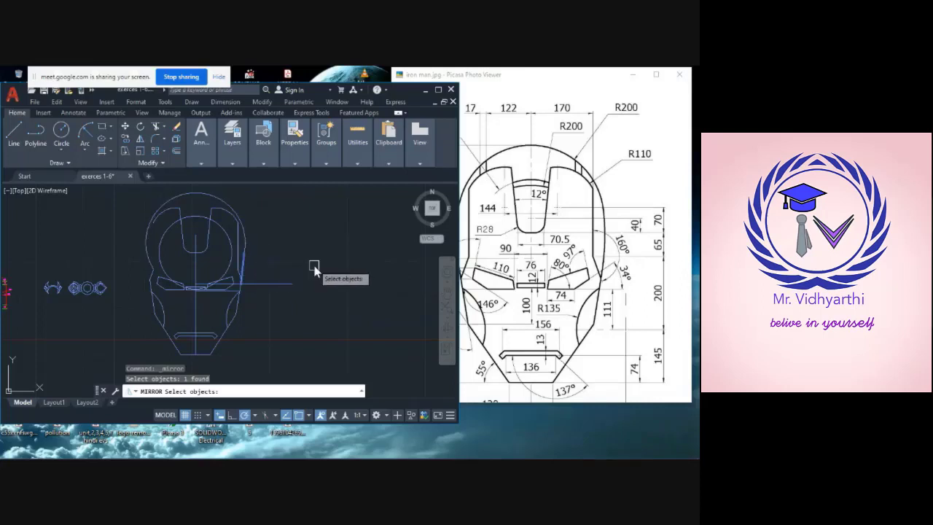
key(Return)
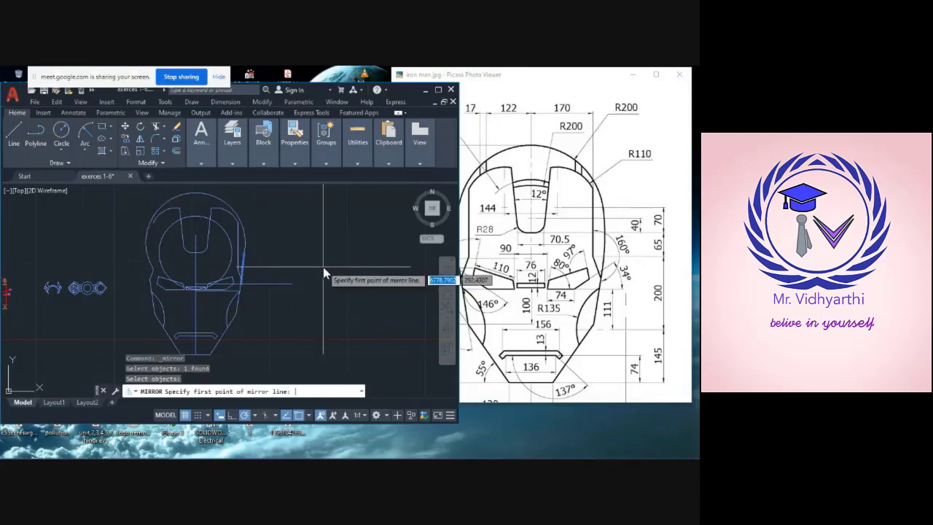
click(196, 292)
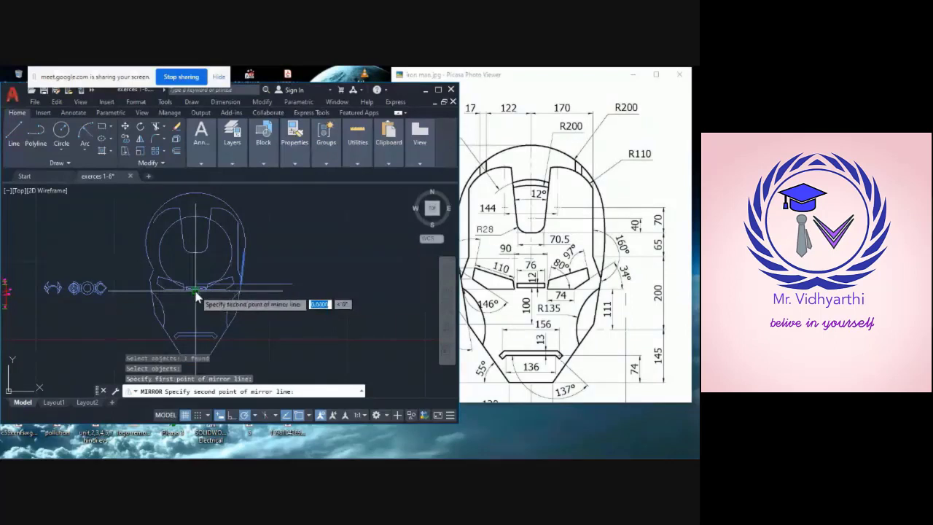
click(196, 248)
key(Return)
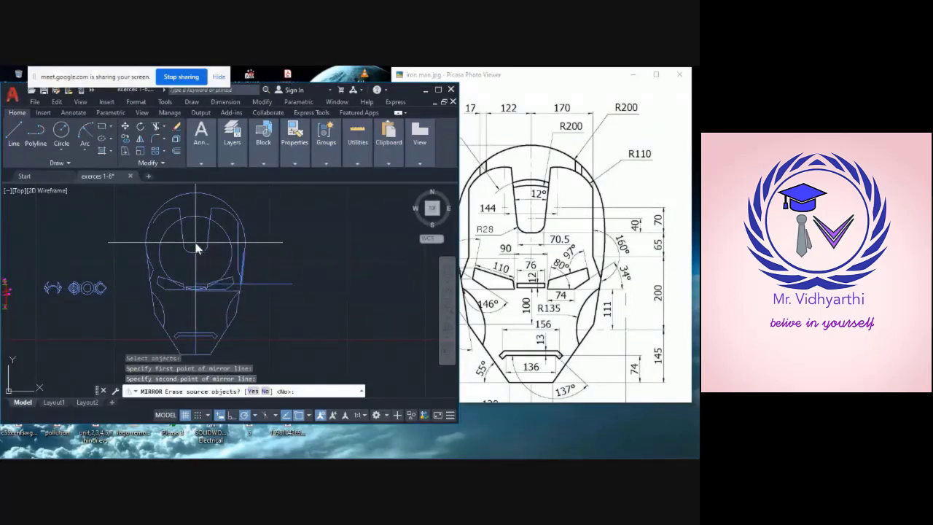
- Trim the lower end of the left side arc that runs inward past the mirrored slanted line
click(154, 128)
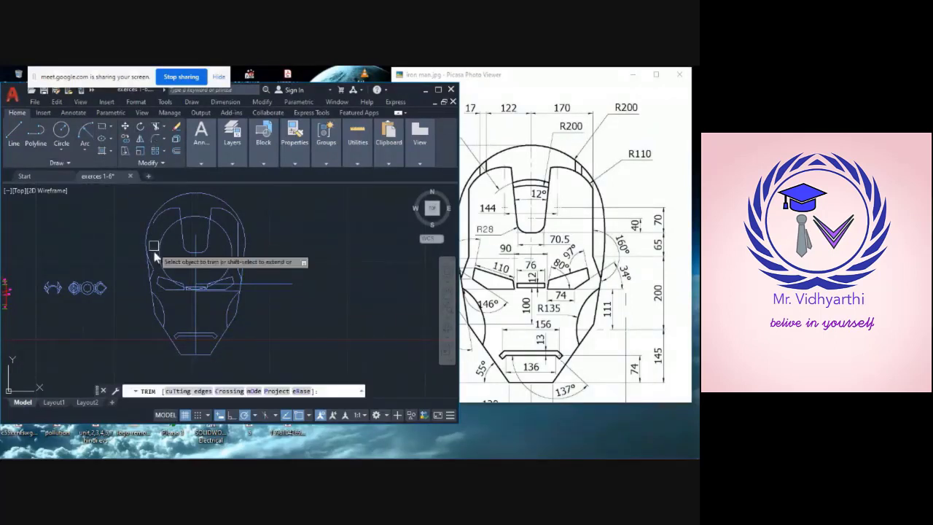
scroll(157, 248, up, 4)
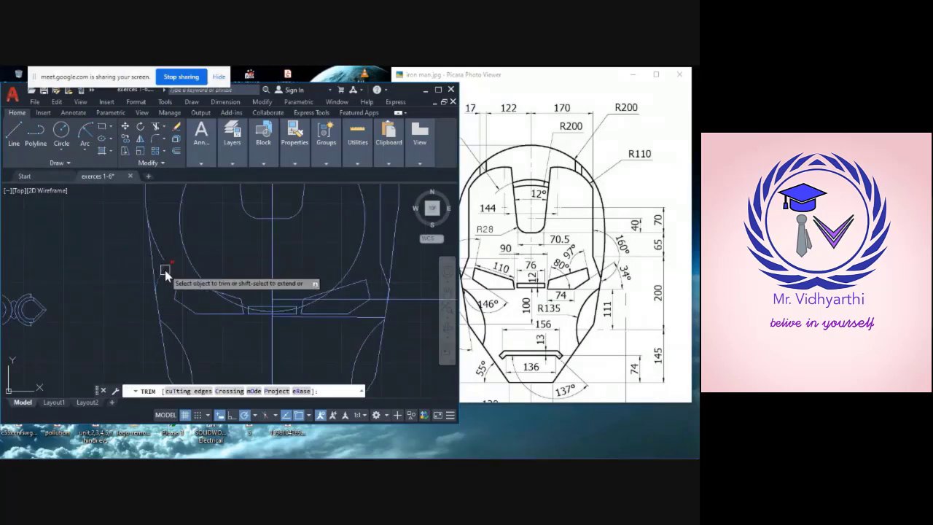
click(163, 271)
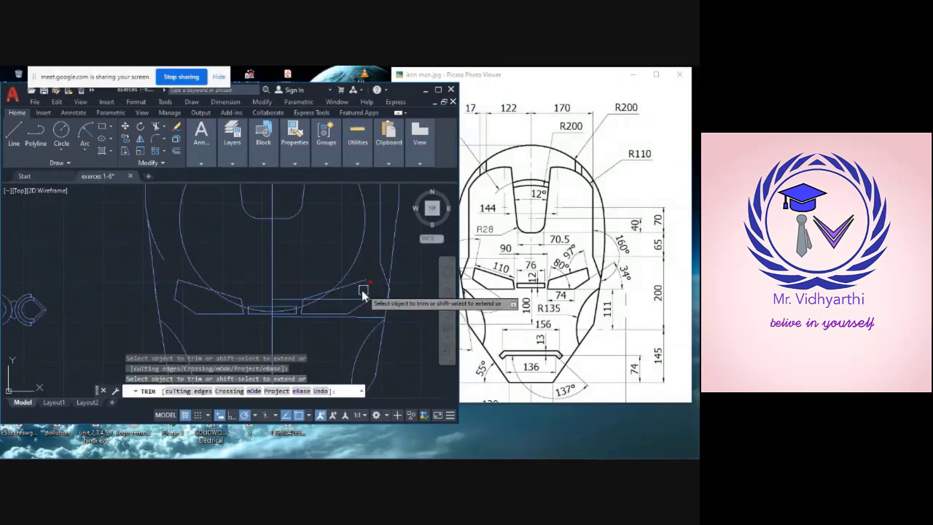
key(Escape)
- Stretch the left slanted side line's upper end onto the outer side arc, and trim off the arc's remaining inner tail
click(151, 276)
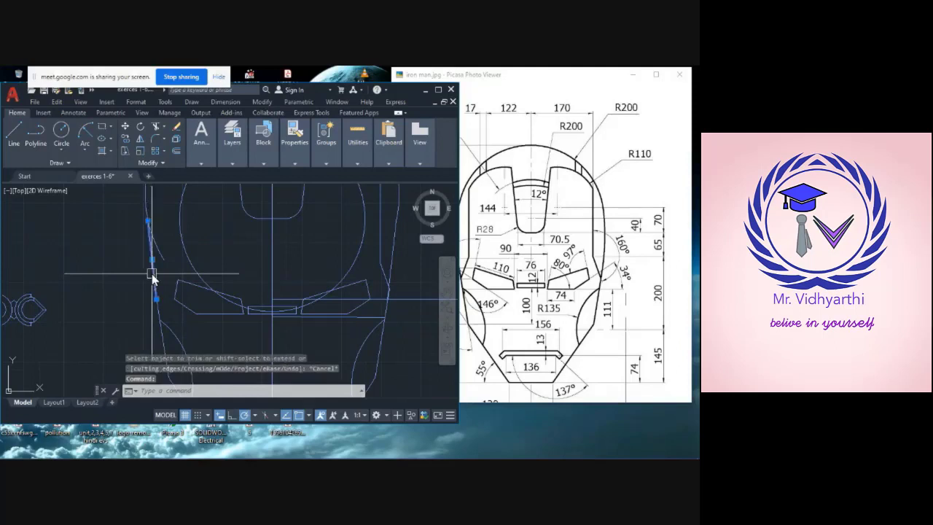
click(148, 213)
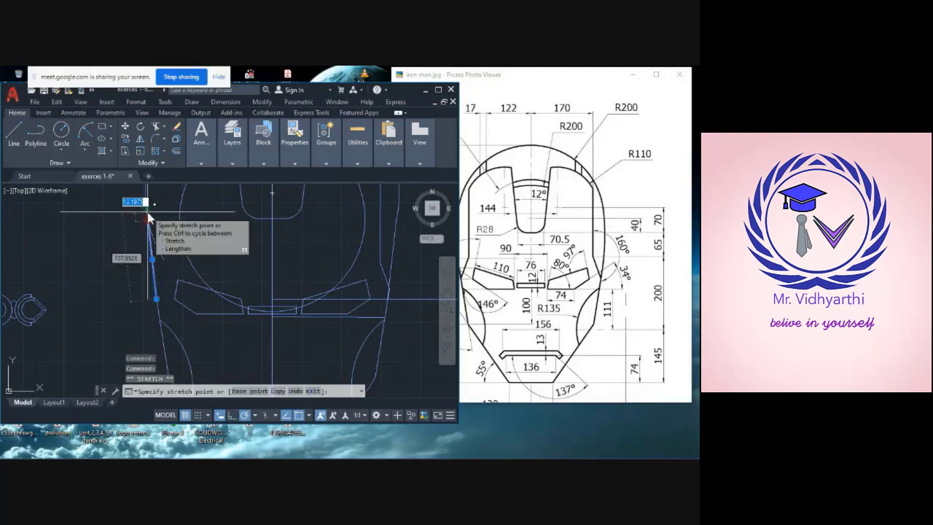
click(146, 208)
text(tr)
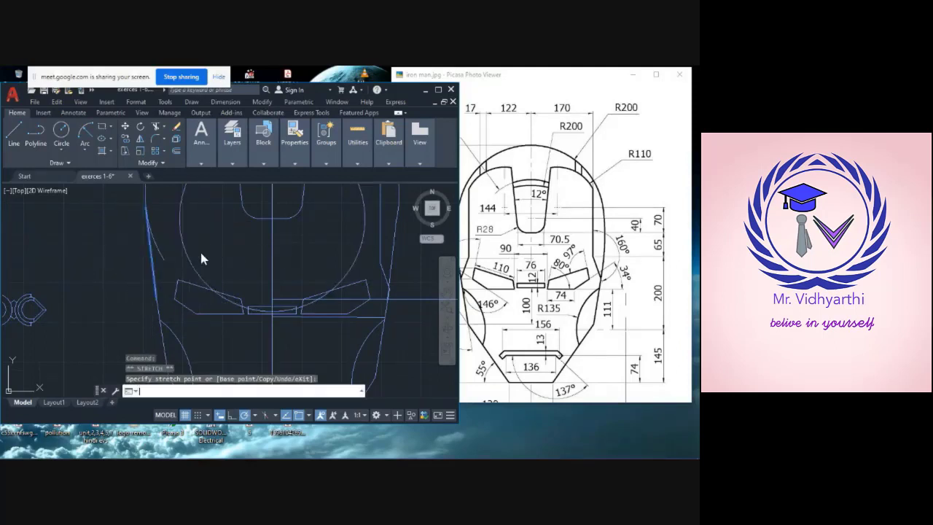
key(Return)
click(158, 129)
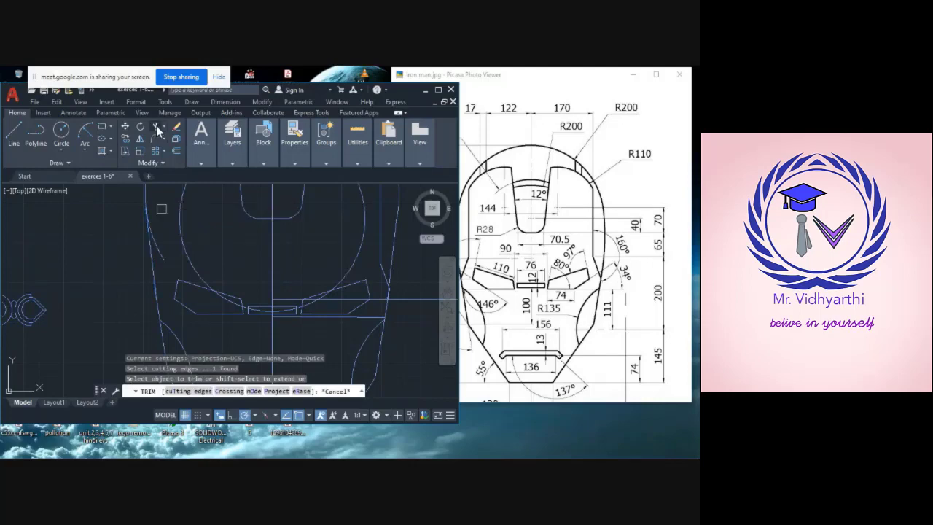
click(163, 245)
scroll(261, 266, down, 5)
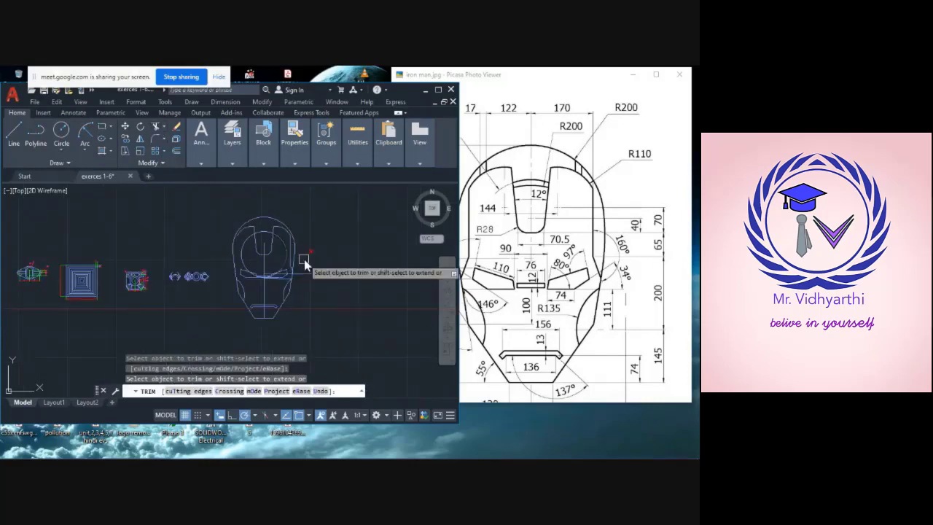
scroll(309, 262, up, 4)
key(Escape)
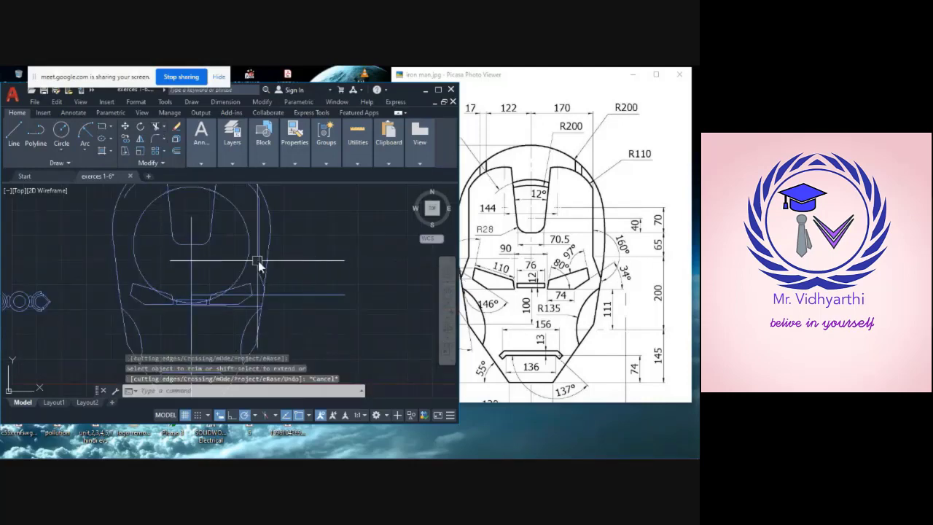
- Stretch the right slanted side line's upper end onto the right outer side arc
click(268, 259)
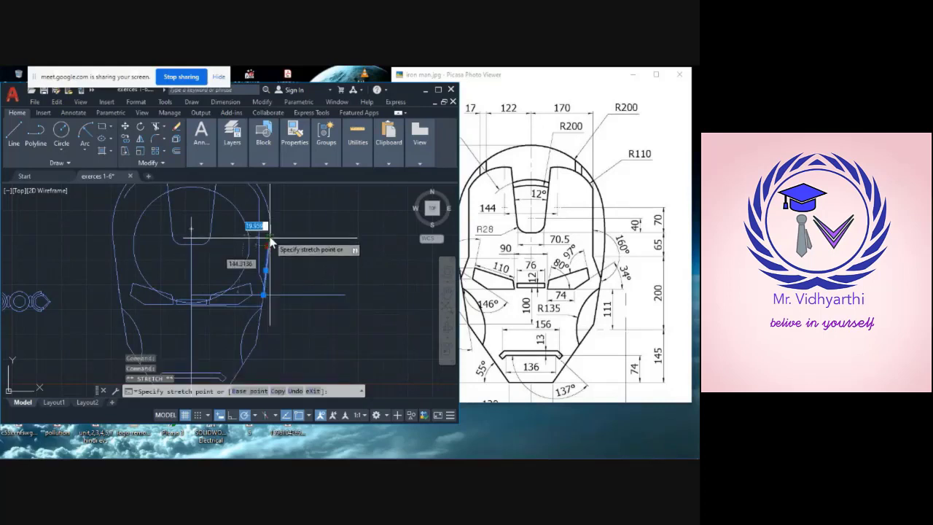
click(268, 247)
key(Escape)
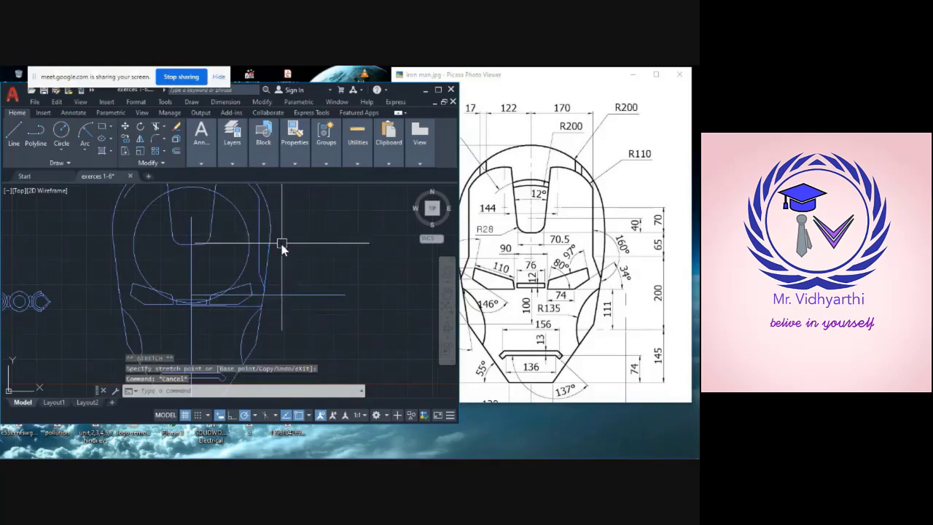
- Trim the short arc tail protruding past the slanted line on the right side of the helmet outline
scroll(282, 245, up, 5)
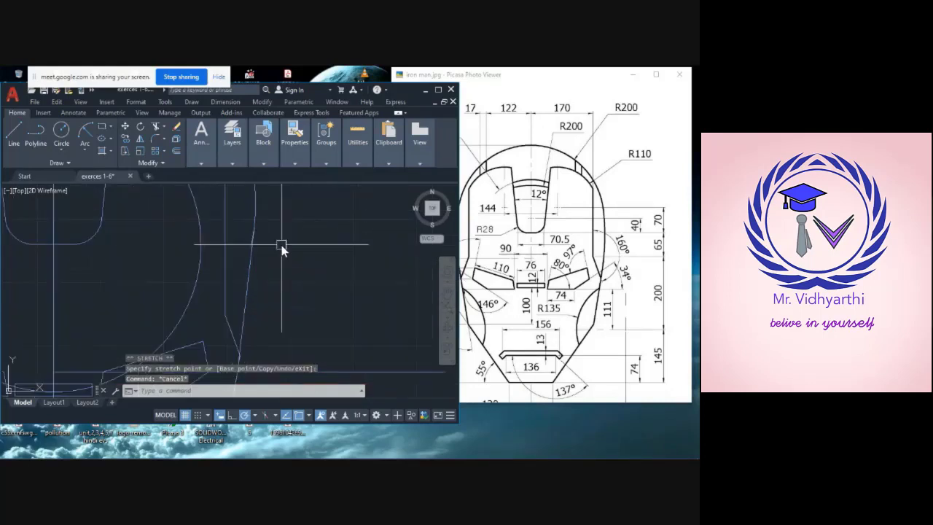
click(157, 128)
scroll(230, 241, up, 2)
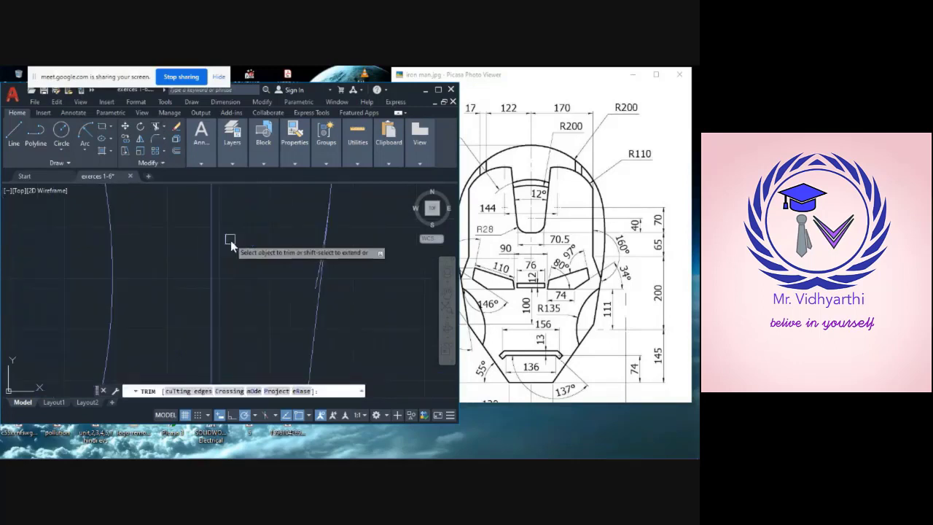
click(313, 285)
scroll(313, 285, down, 5)
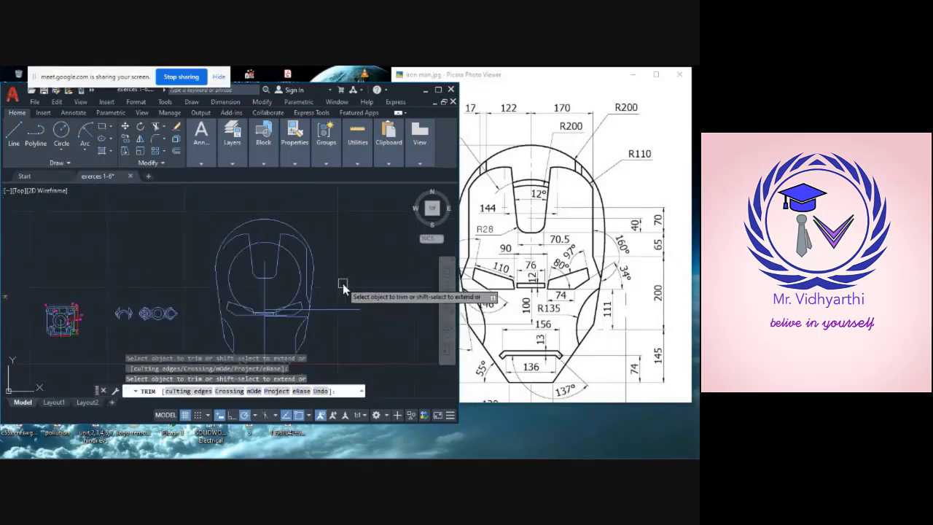
middle_drag(343, 284, 337, 246)
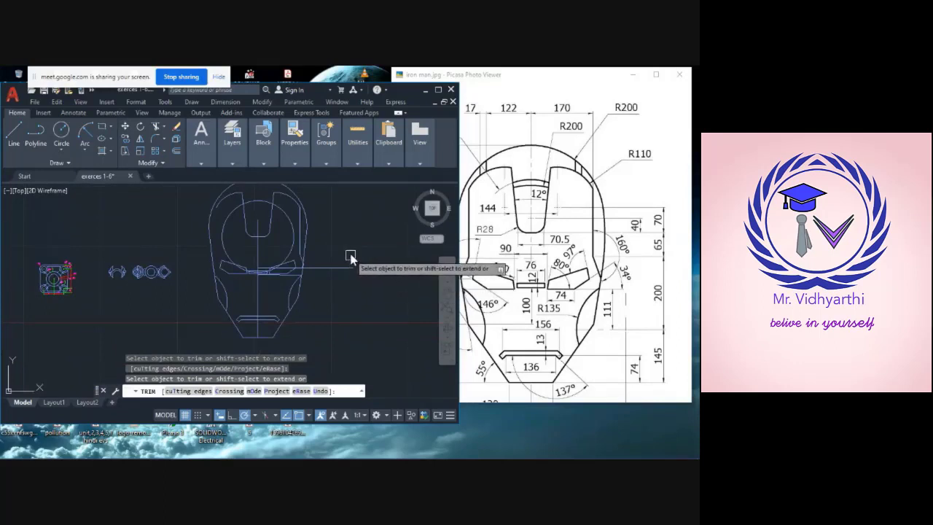
scroll(350, 256, down, 1)
scroll(328, 245, up, 1)
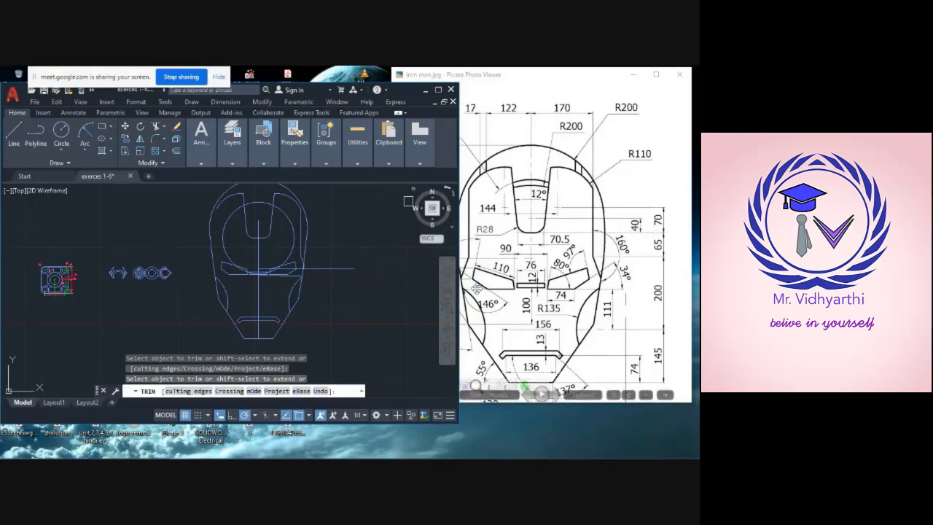
key(Escape)
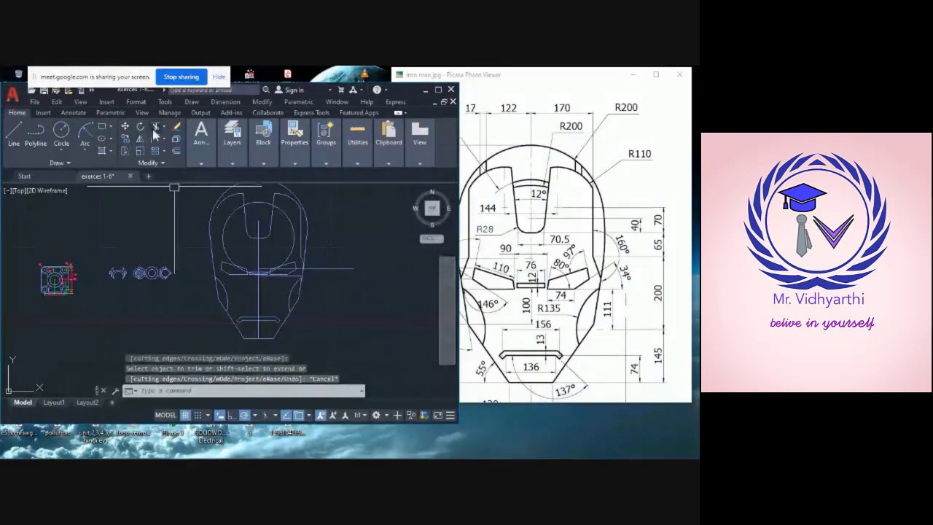
- Mirror the right inner vertical line, the short slanted line below it and the cheek line across the centre line, keeping the originals
click(139, 137)
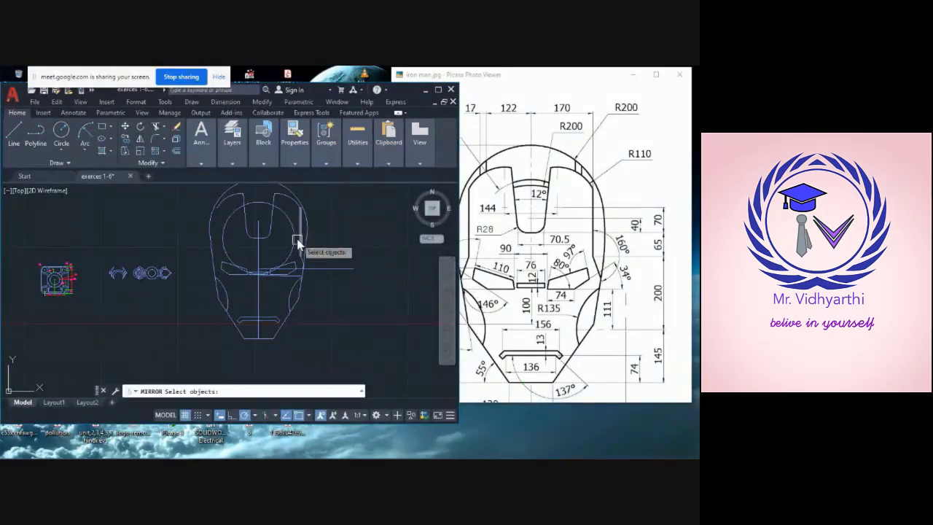
click(299, 237)
scroll(300, 241, up, 4)
click(296, 252)
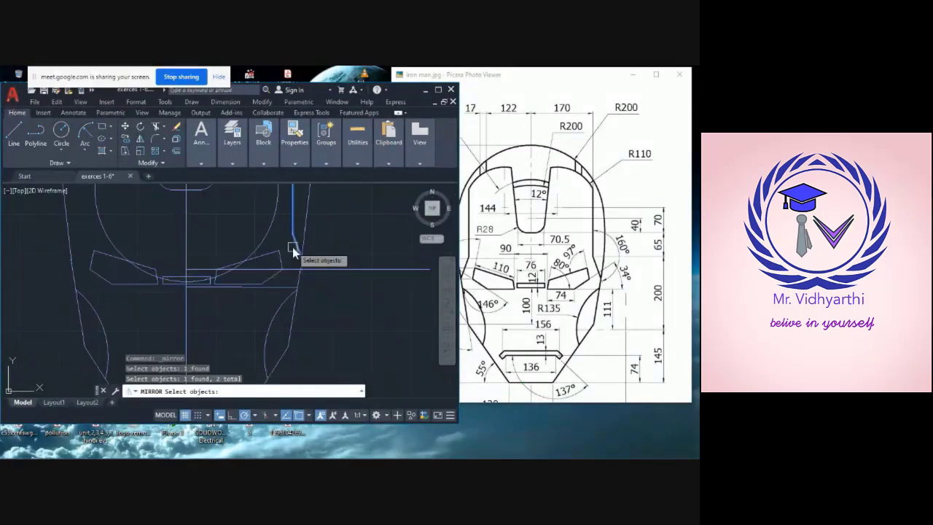
click(299, 286)
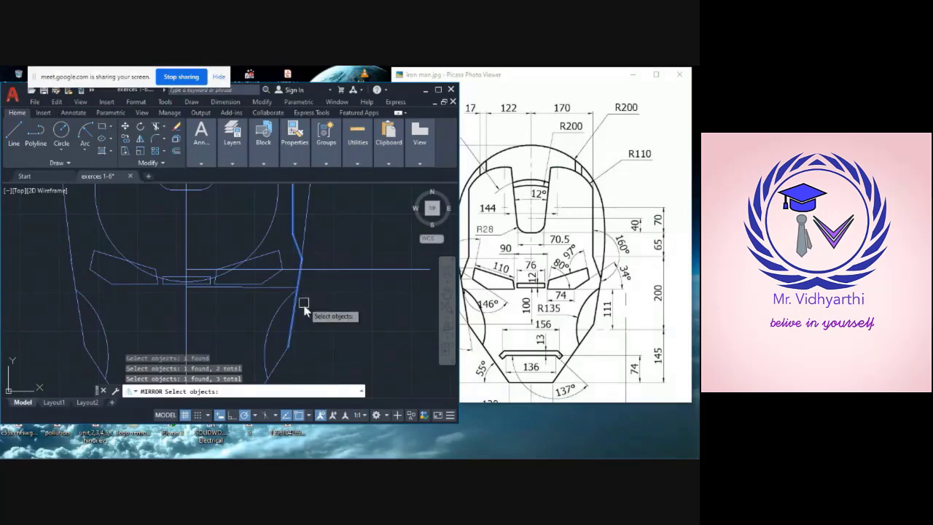
scroll(284, 325, down, 5)
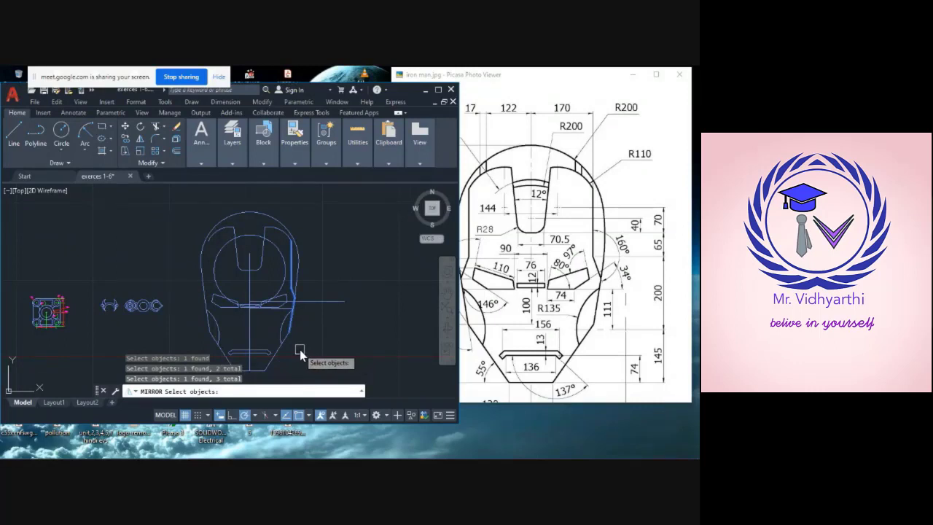
key(Return)
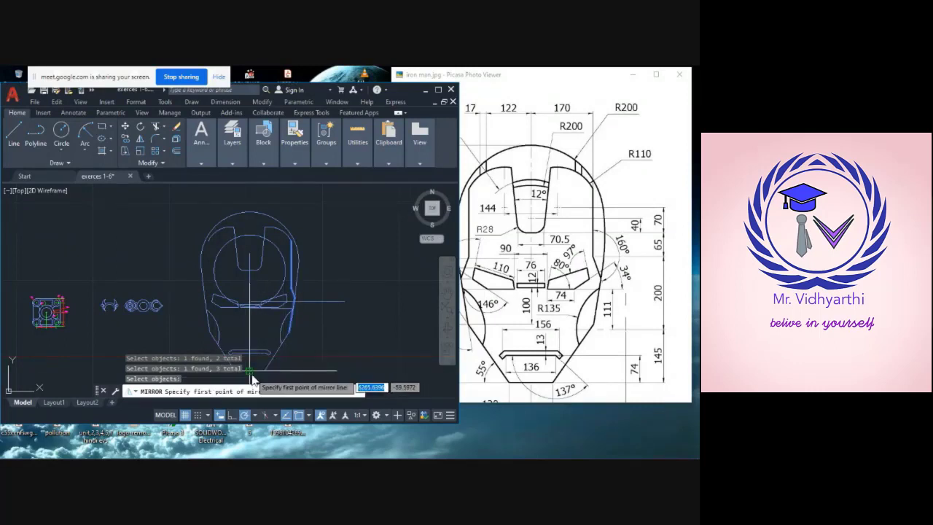
click(251, 374)
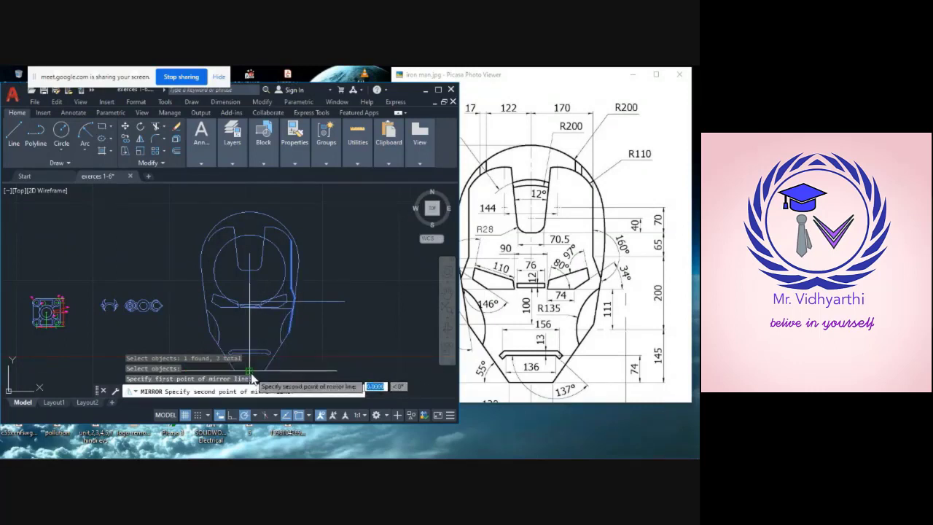
click(251, 268)
key(Return)
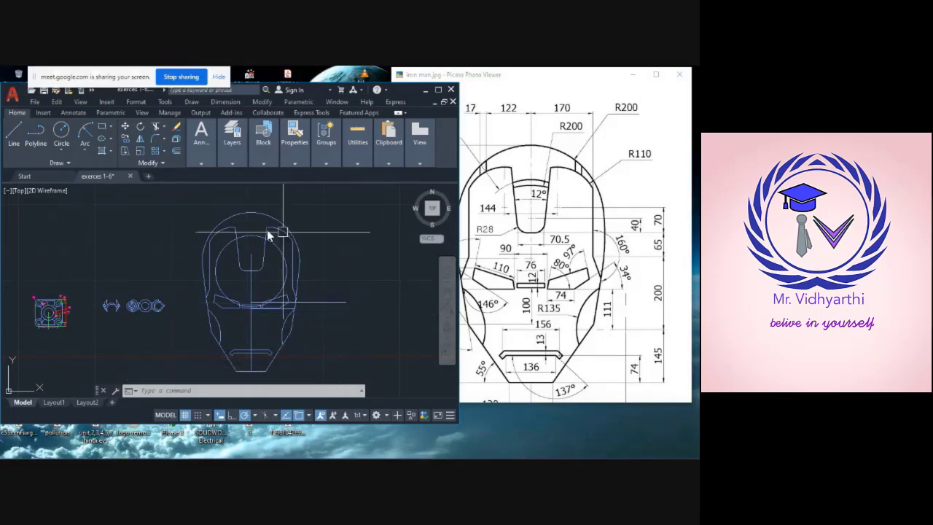
- Trim the forehead circle's sides and its lower arc across the eyes and nose bar, keeping the arc between the notch sides
click(158, 128)
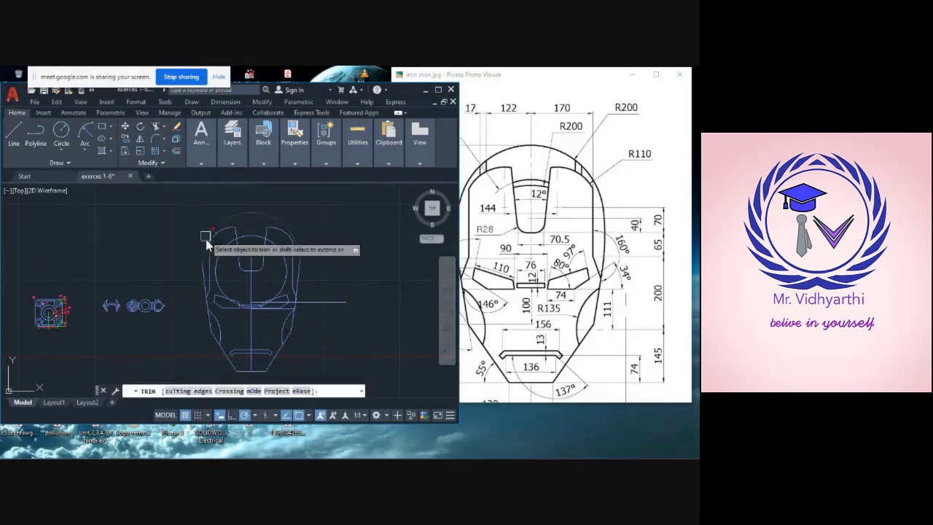
click(218, 259)
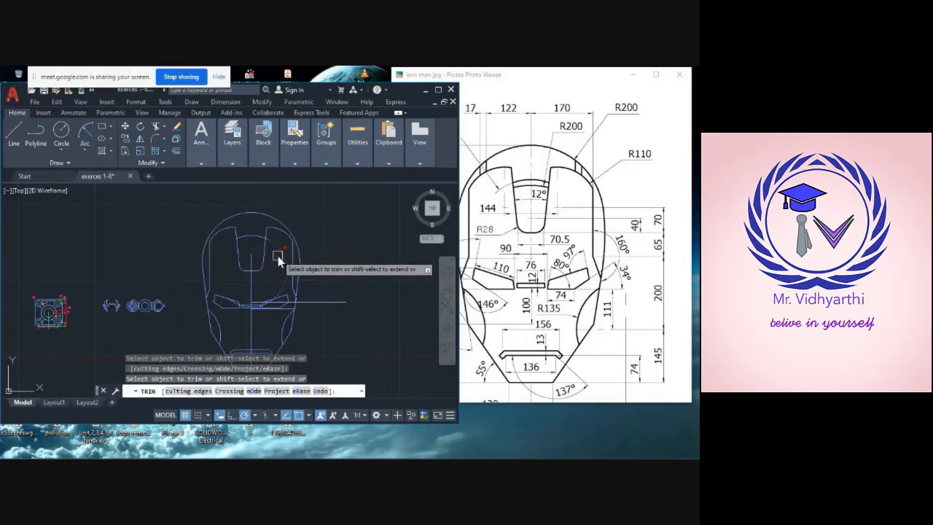
scroll(276, 258, up, 5)
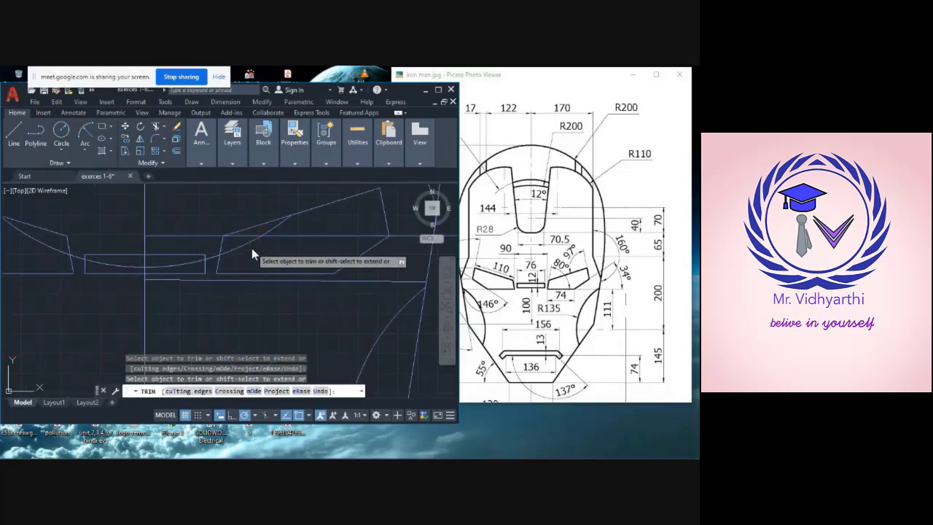
click(251, 248)
click(246, 245)
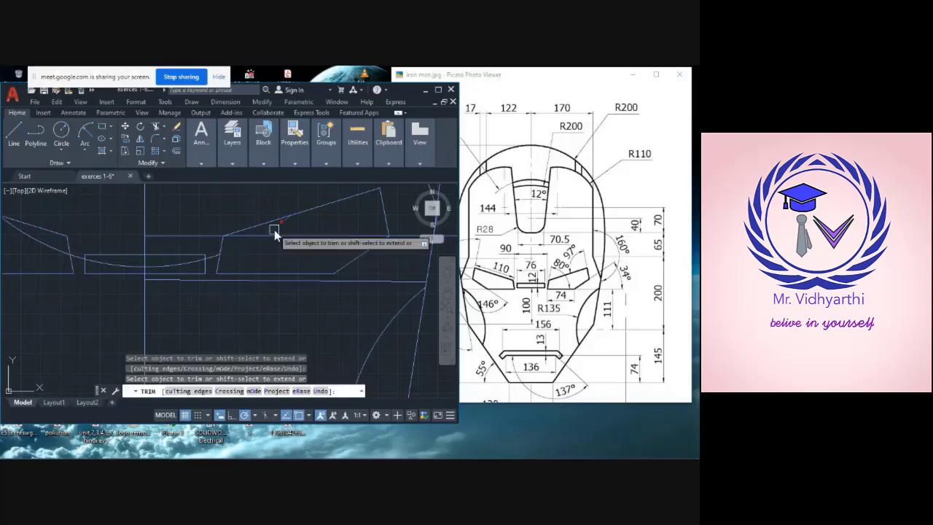
click(210, 256)
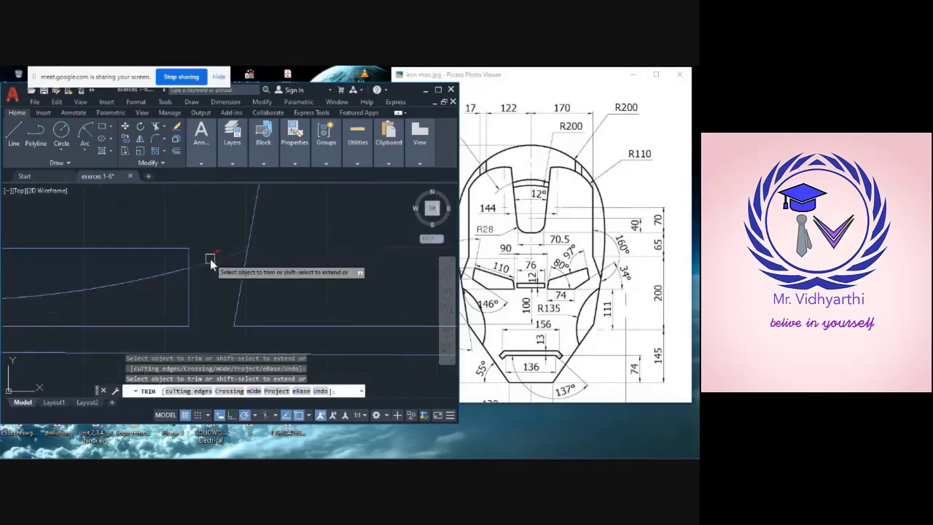
scroll(121, 278, down, 2)
scroll(120, 278, down, 3)
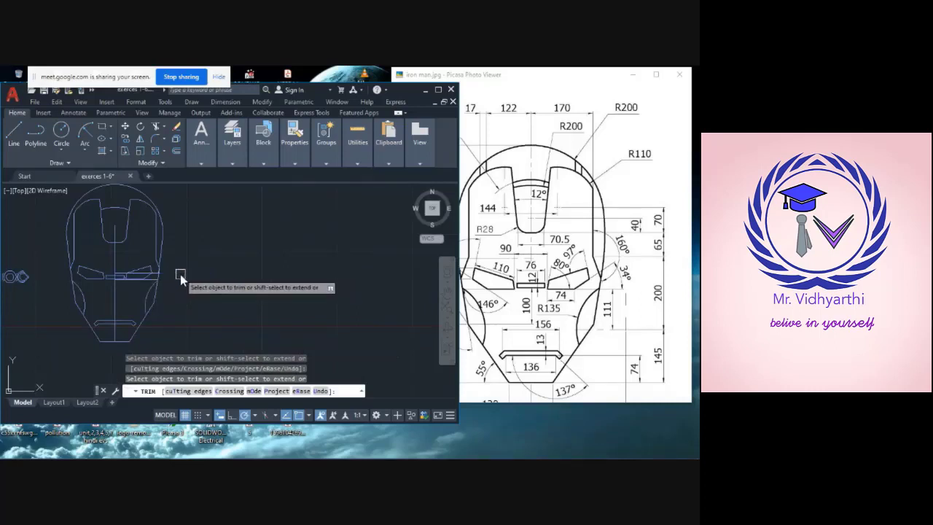
- Trim the horizontal construction line remnants beside the right eye, both toward the centre line and toward the outer outline
scroll(180, 275, up, 5)
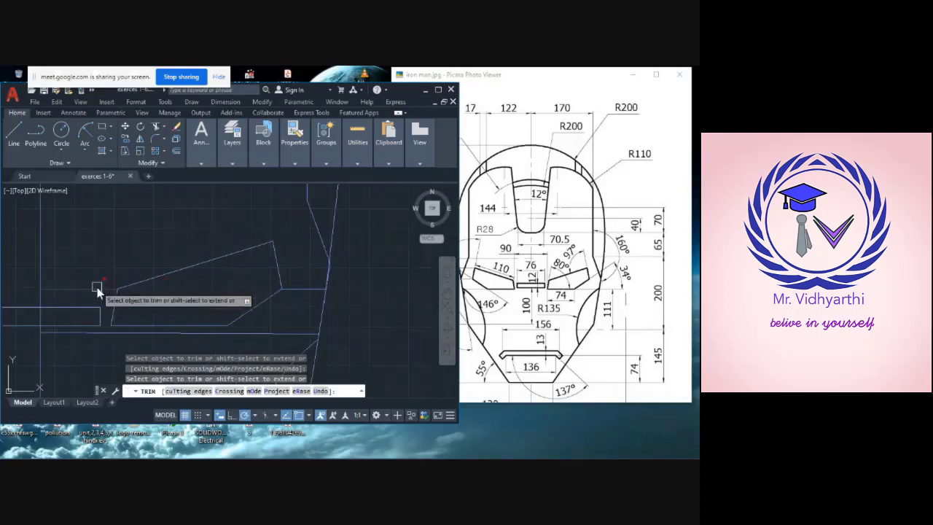
click(98, 289)
click(295, 289)
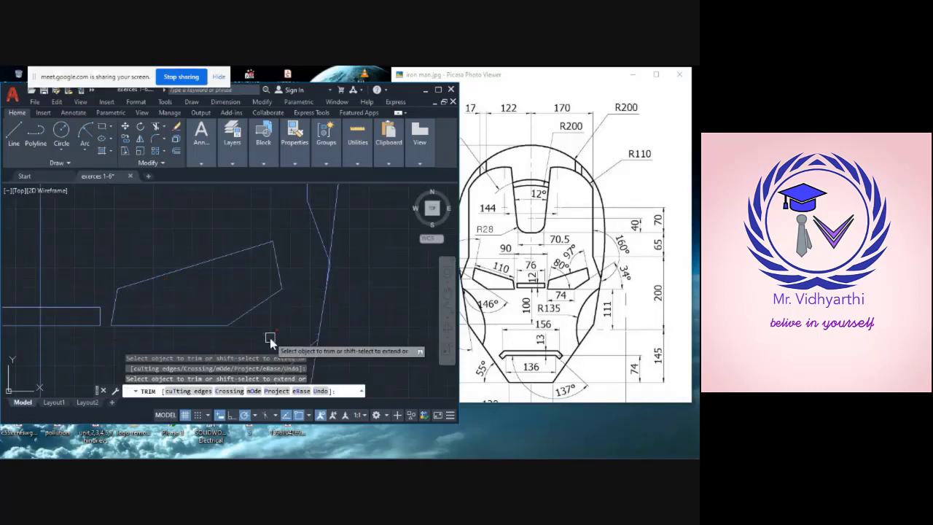
scroll(255, 336, down, 5)
middle_drag(318, 330, 315, 260)
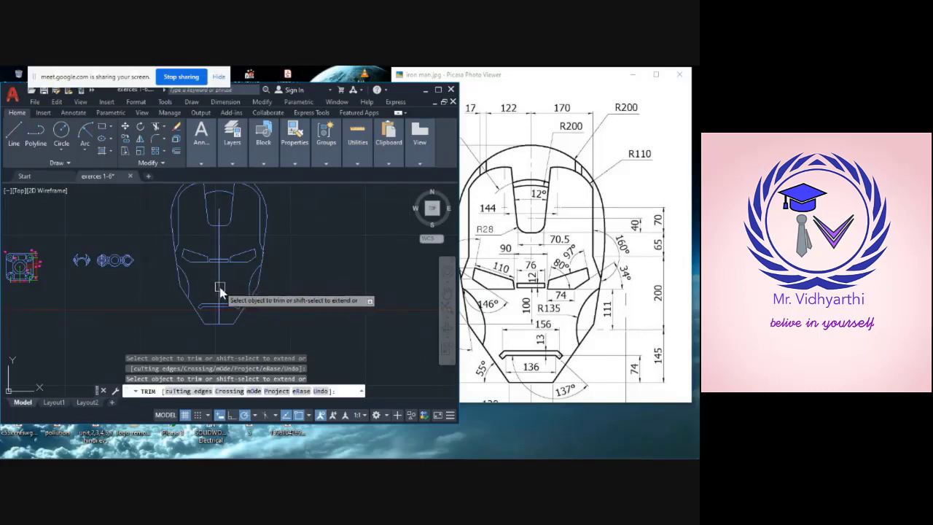
key(Escape)
- Erase the vertical centre-line segment running down to the chin and the segment just above the nose bar
click(220, 289)
mouse_move(220, 286)
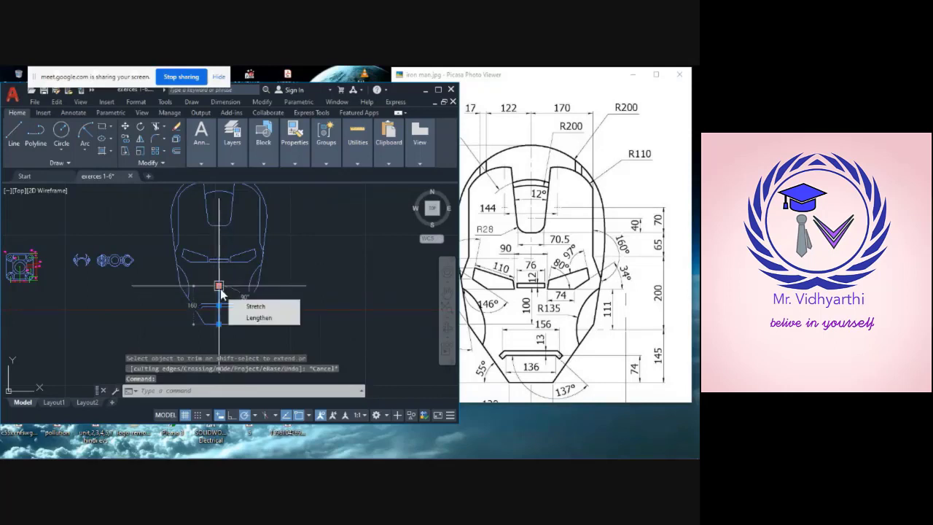
key(Delete)
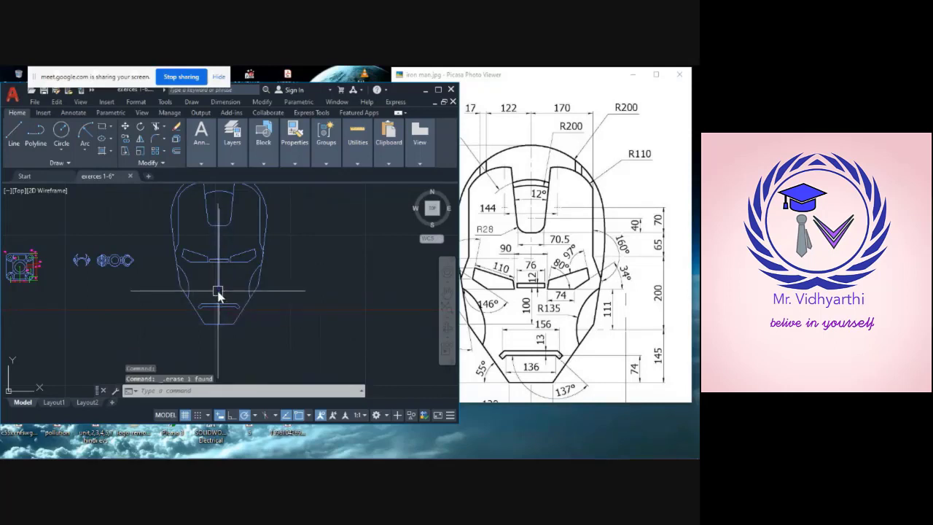
click(218, 245)
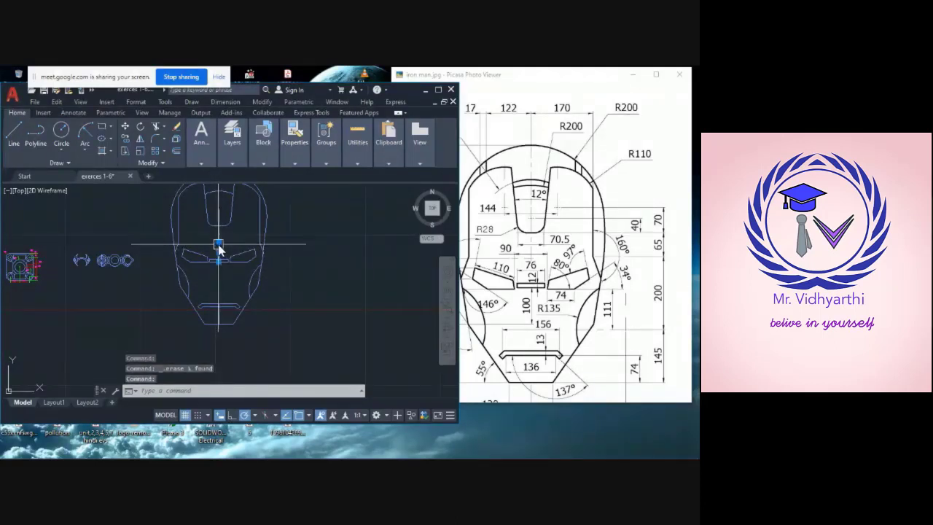
key(Delete)
- Erase the centre-line segment directly below the forehead notch together with the one between the mouth and the chin
click(220, 242)
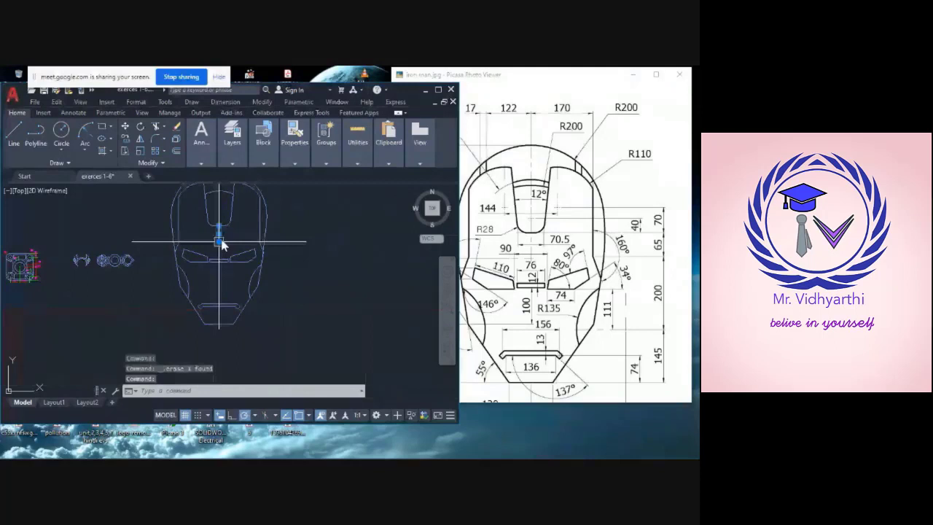
click(219, 241)
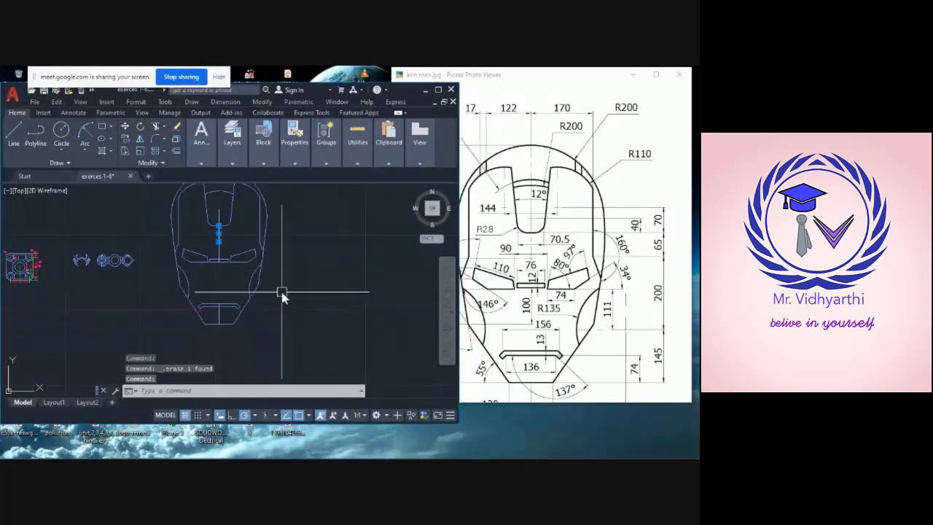
click(220, 321)
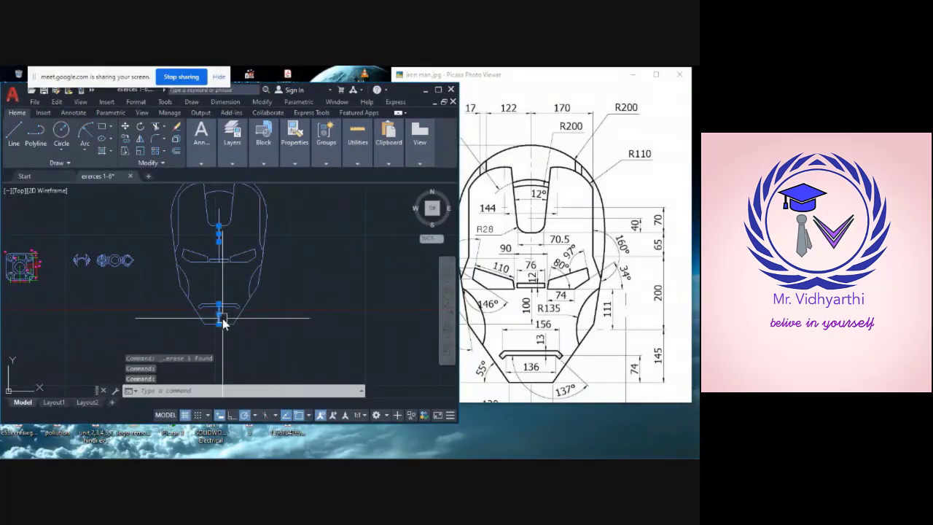
key(Delete)
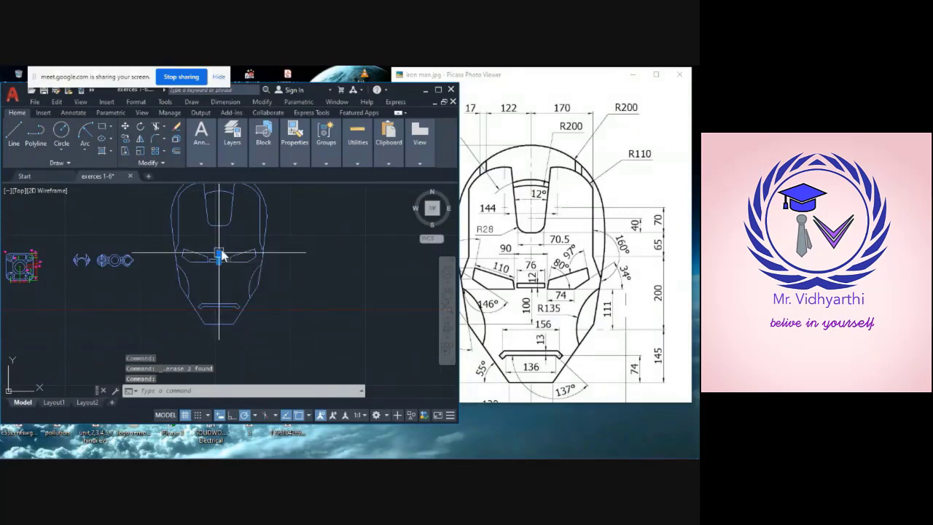
- Erase the remaining short, overlapping centre-line segments passing through and above the nose bar
key(Delete)
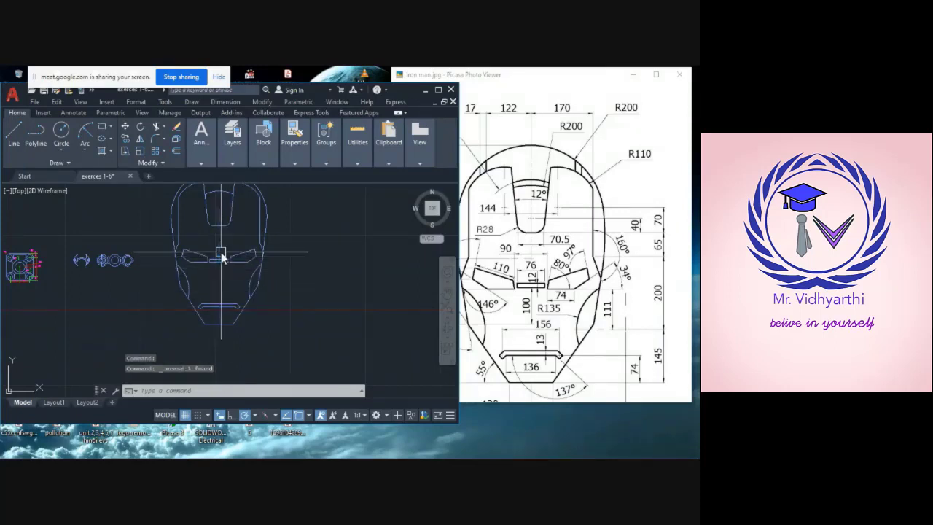
click(220, 255)
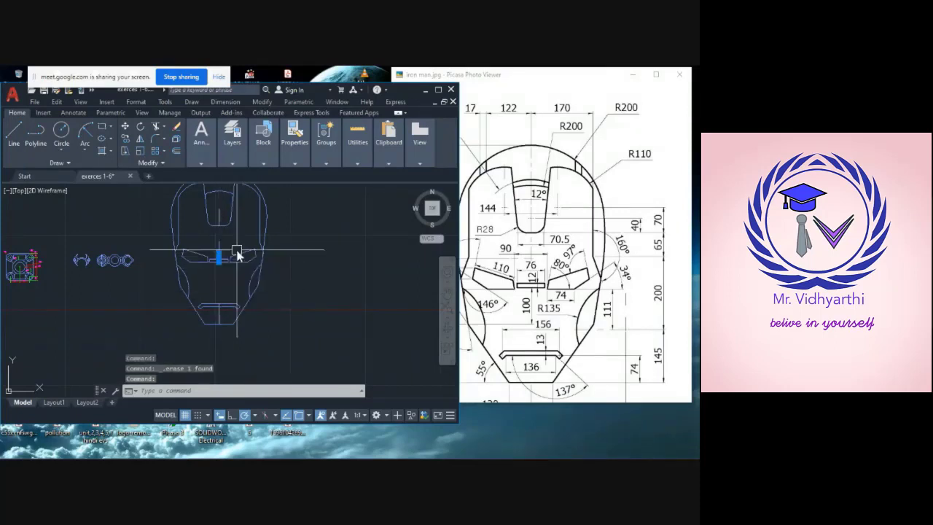
key(Delete)
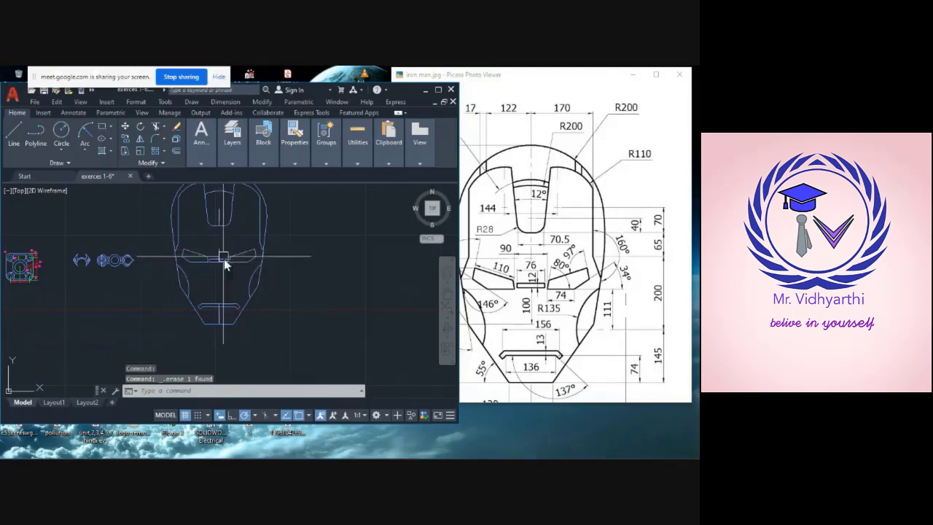
click(219, 254)
key(Delete)
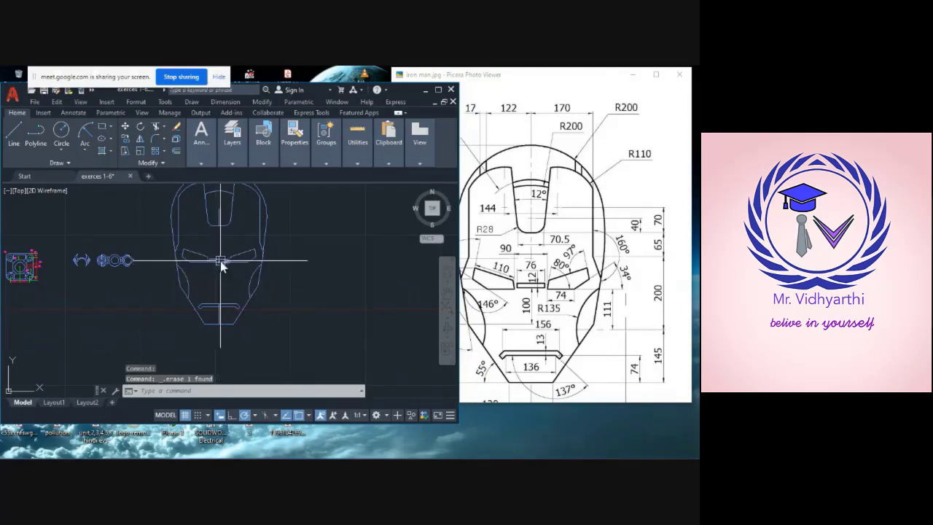
scroll(220, 261, up, 5)
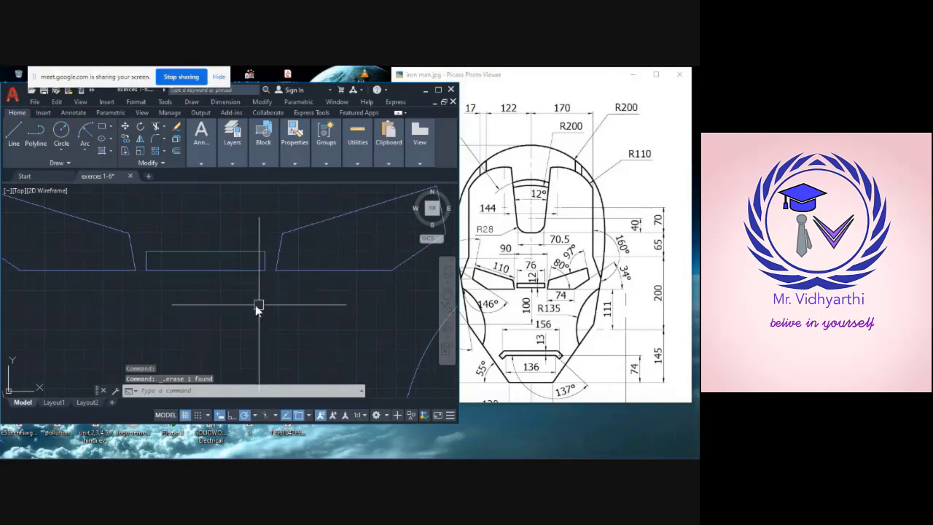
- Erase the overlapping vertical centre-line segments left between the mouth bar and the chin line
scroll(255, 304, down, 6)
click(229, 346)
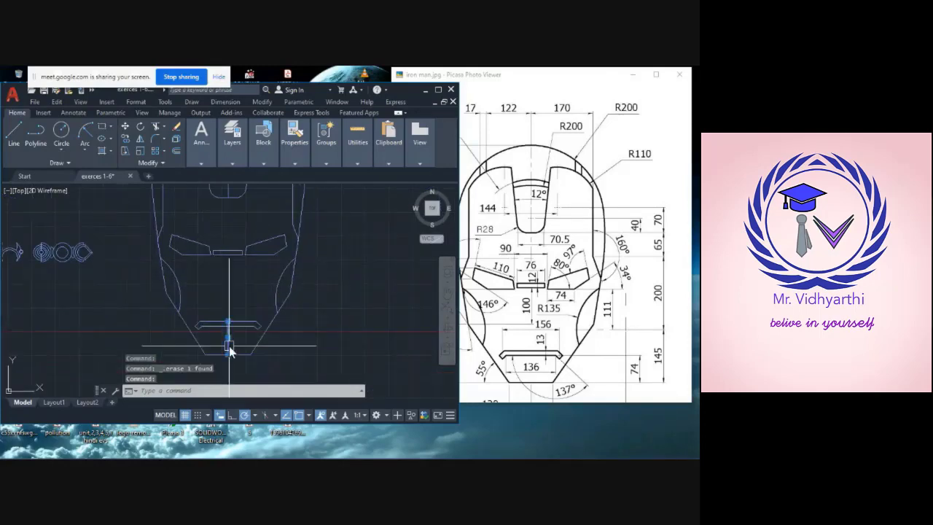
key(Delete)
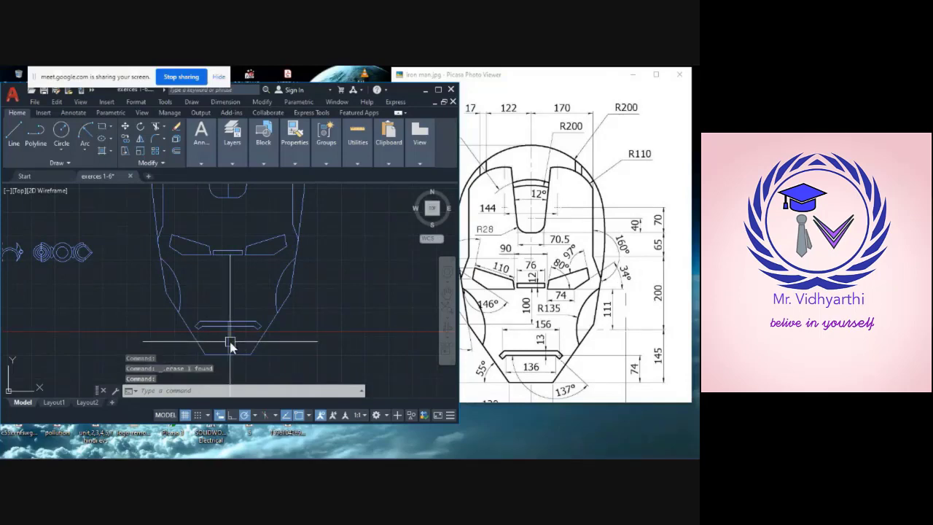
click(230, 344)
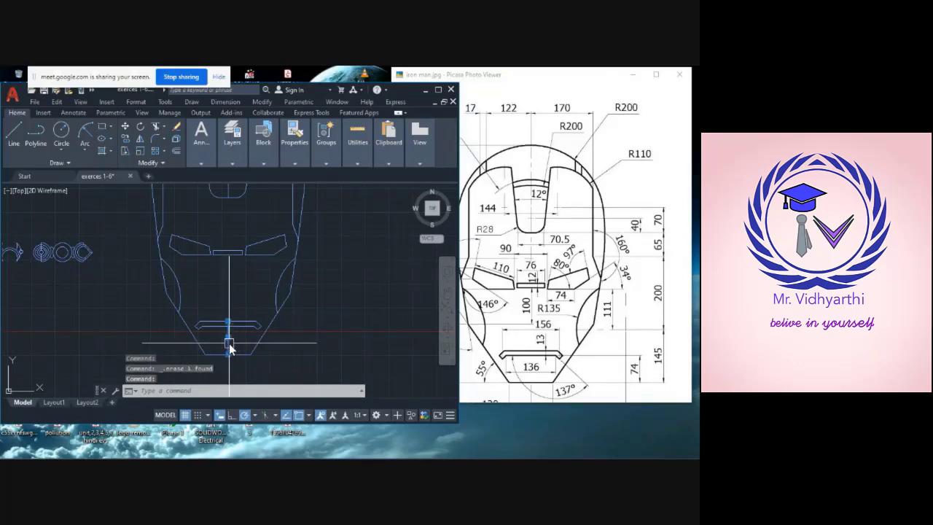
key(Delete)
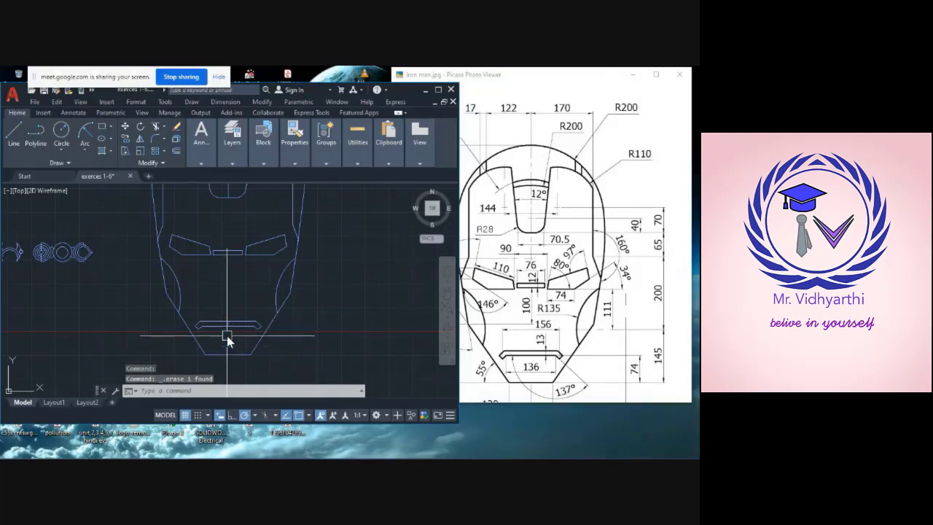
- Erase the short vertical centre-line segment inside the mouth bar, keeping the bar's horizontal edges
scroll(227, 337, up, 3)
click(231, 304)
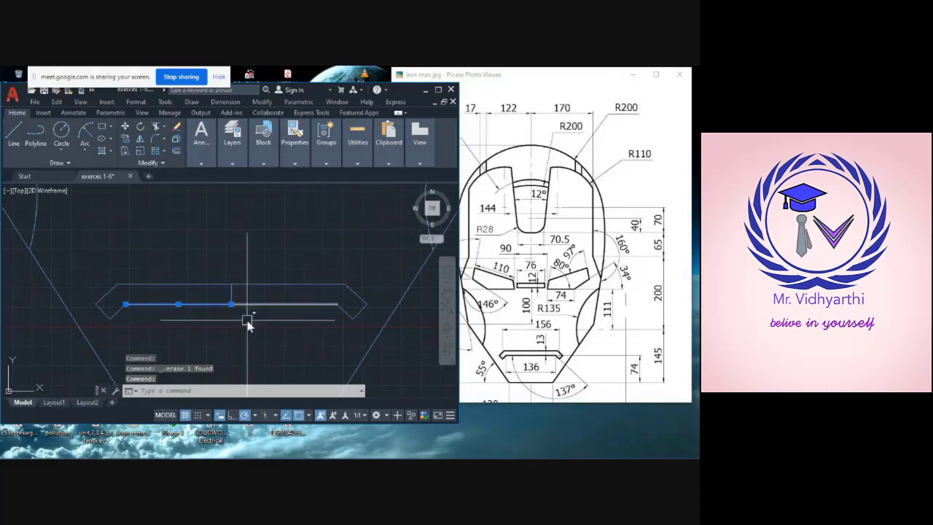
click(231, 296)
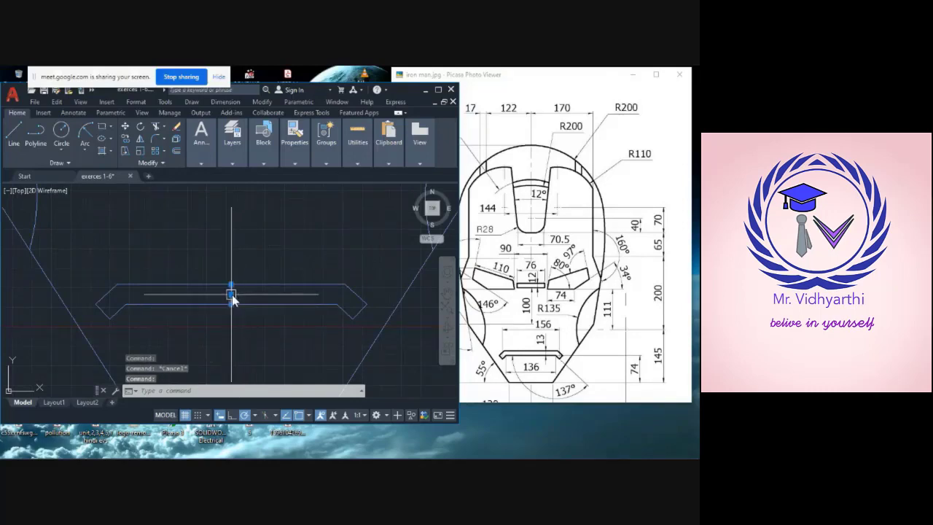
key(Delete)
- Erase the leftover vertical centre-line segments inside the forehead notch
scroll(258, 296, down, 8)
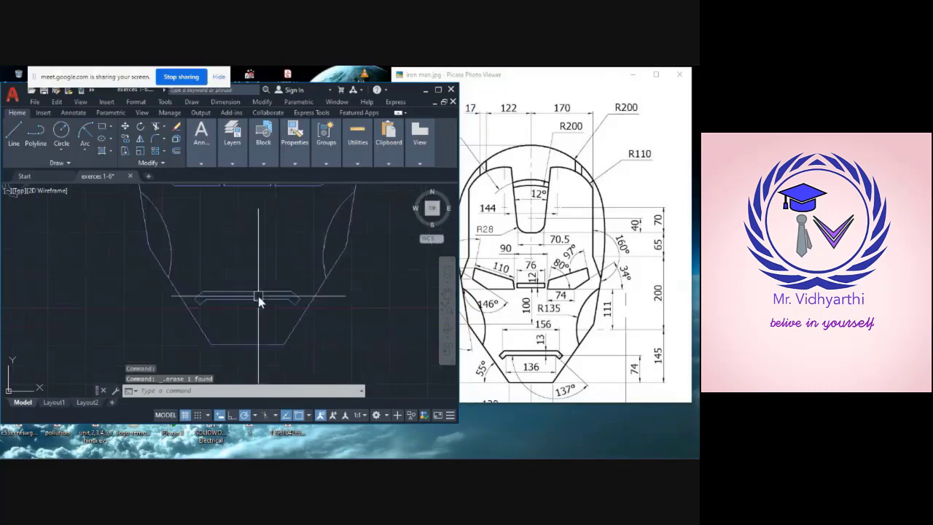
click(255, 210)
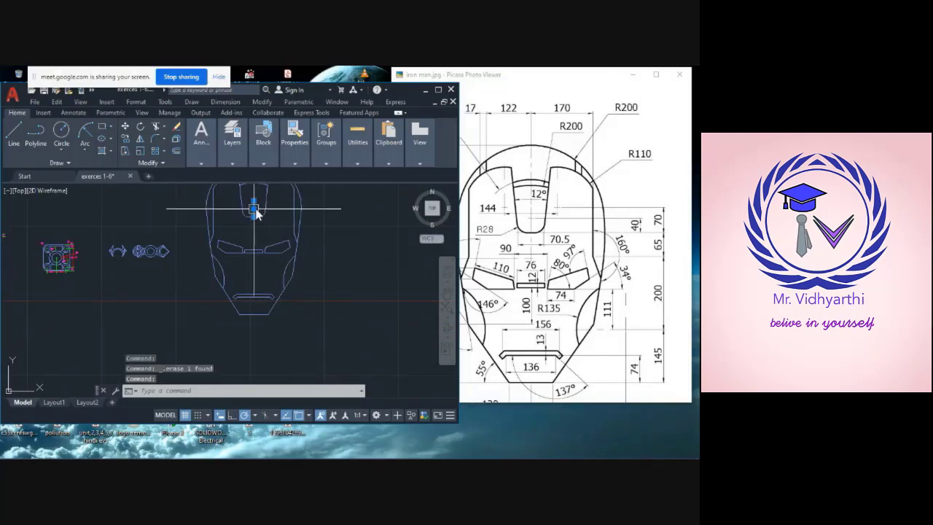
key(Delete)
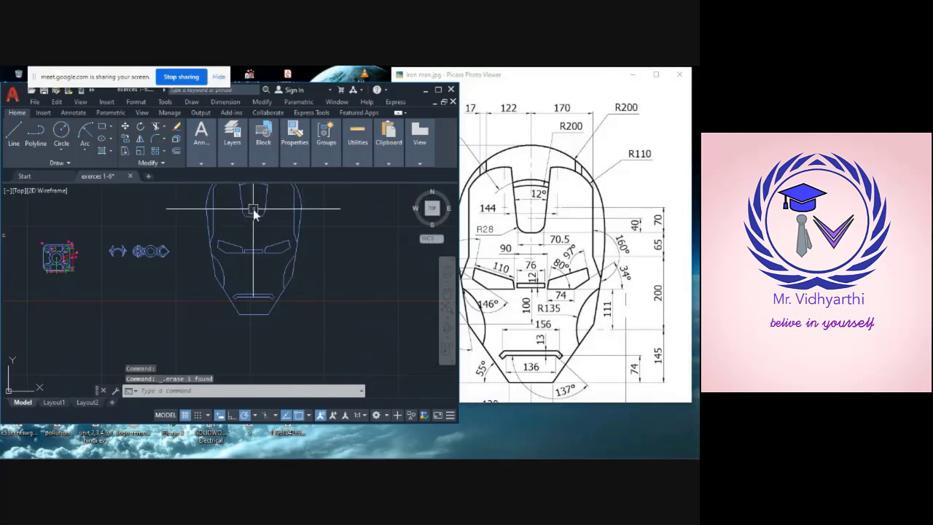
click(253, 209)
mouse_move(254, 210)
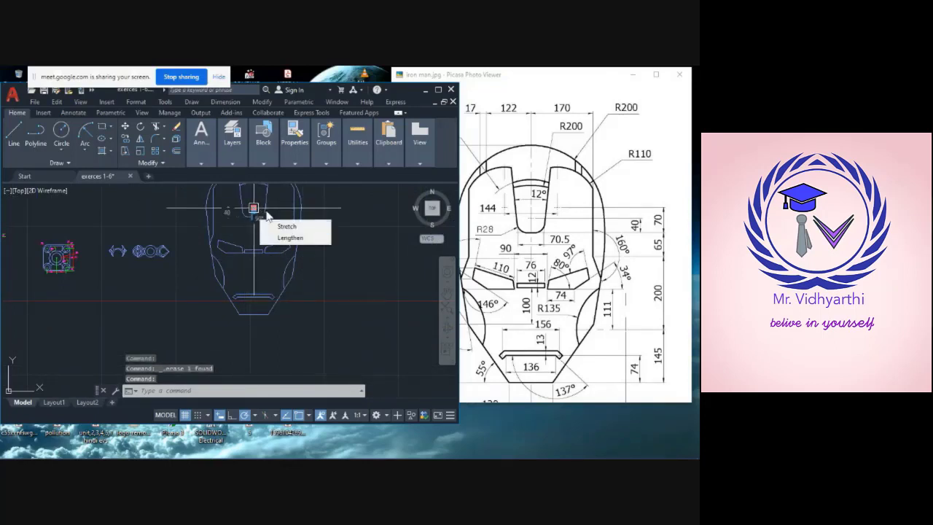
key(Delete)
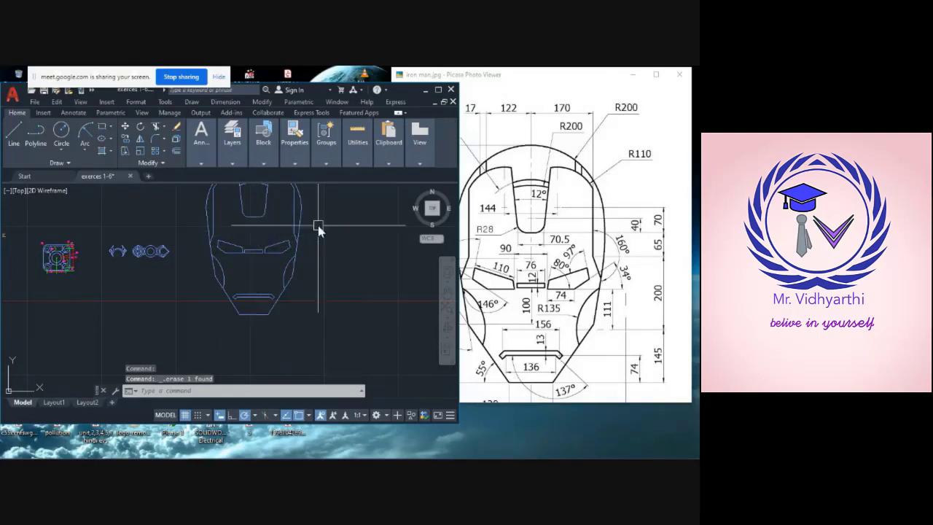
- Draw a circle of radius 200 centred on the helmet's vertical axis, between the forehead notch and the nose bar
scroll(324, 253, down, 2)
scroll(328, 240, up, 4)
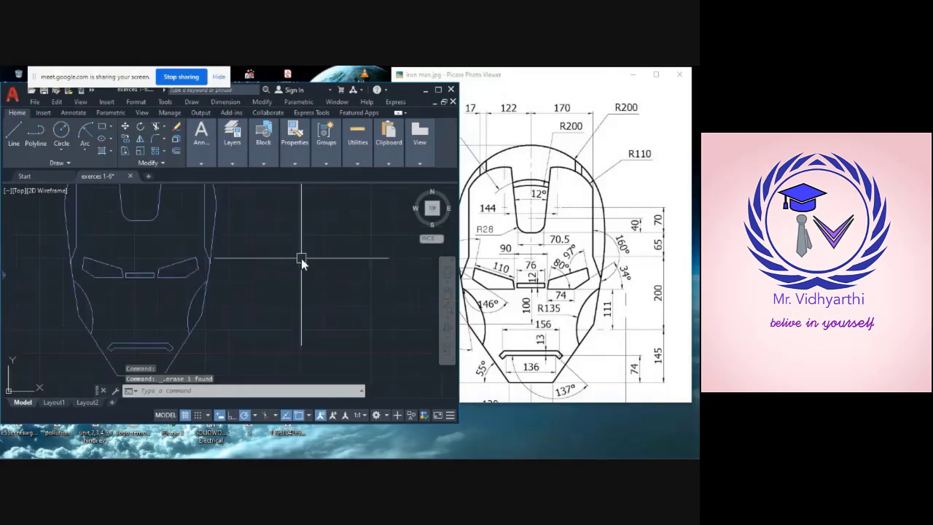
scroll(301, 258, down, 2)
middle_drag(293, 256, 304, 290)
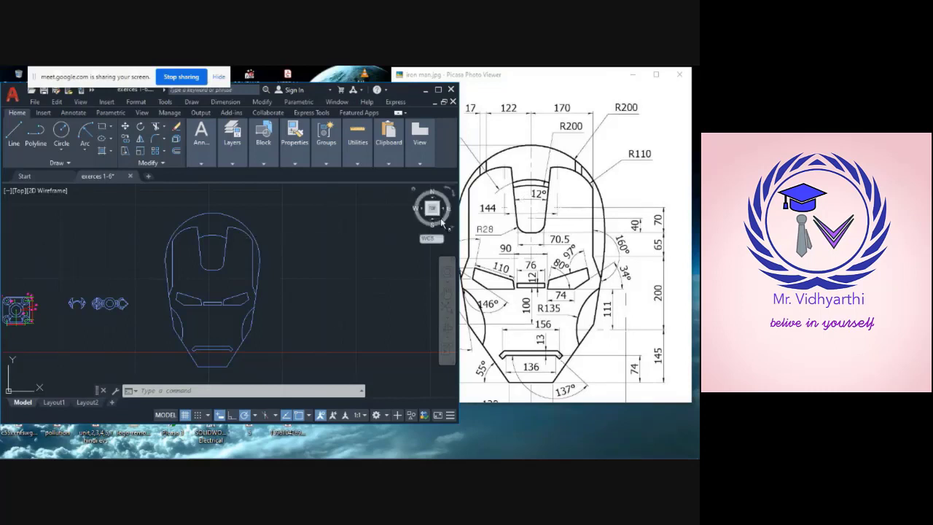
click(59, 141)
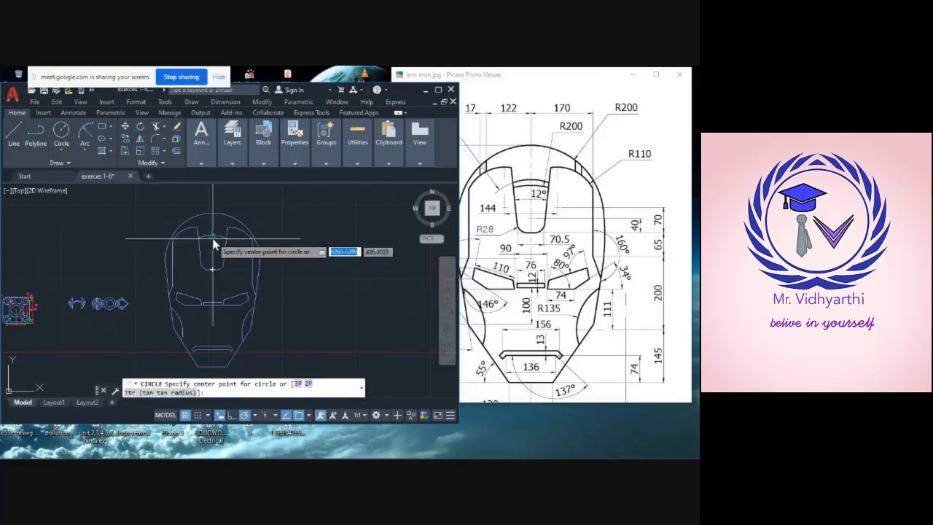
click(212, 286)
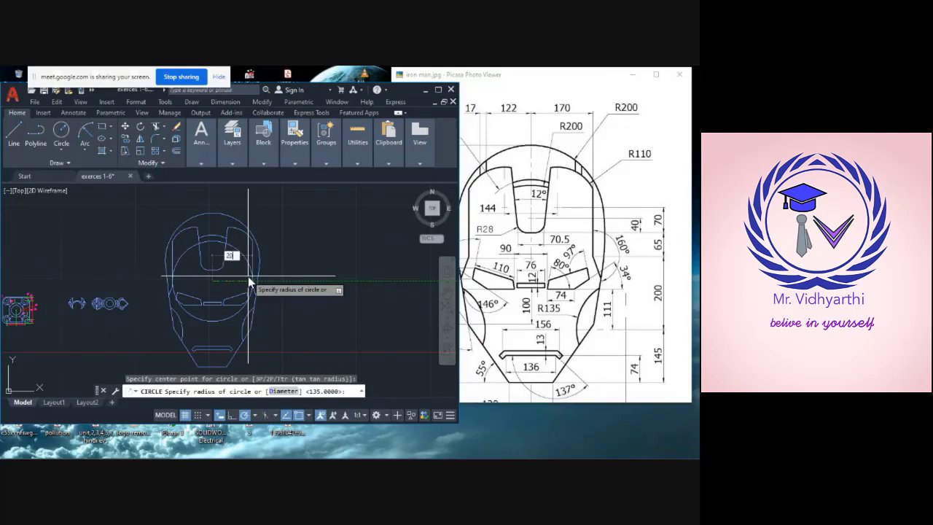
key(Return)
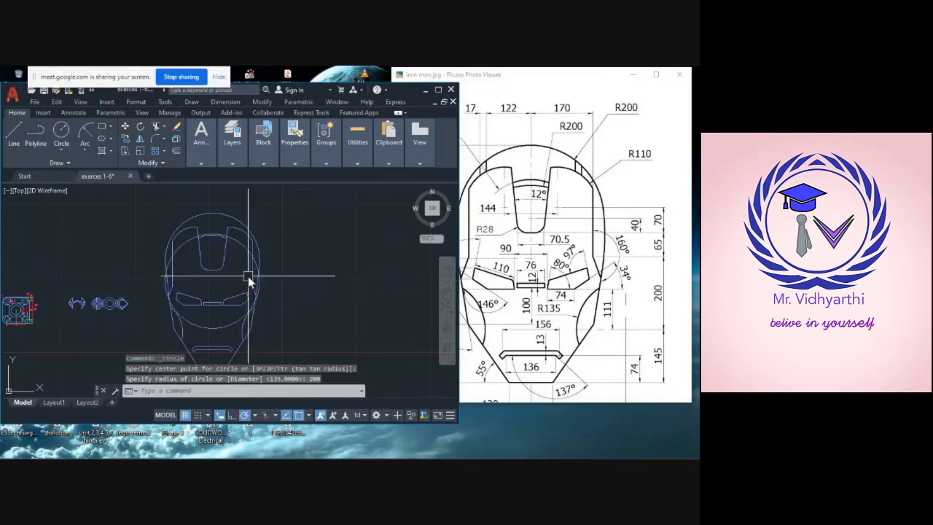
- Move the radius 200 circle slightly straight down along the helmet's vertical axis by its centre grip
click(253, 264)
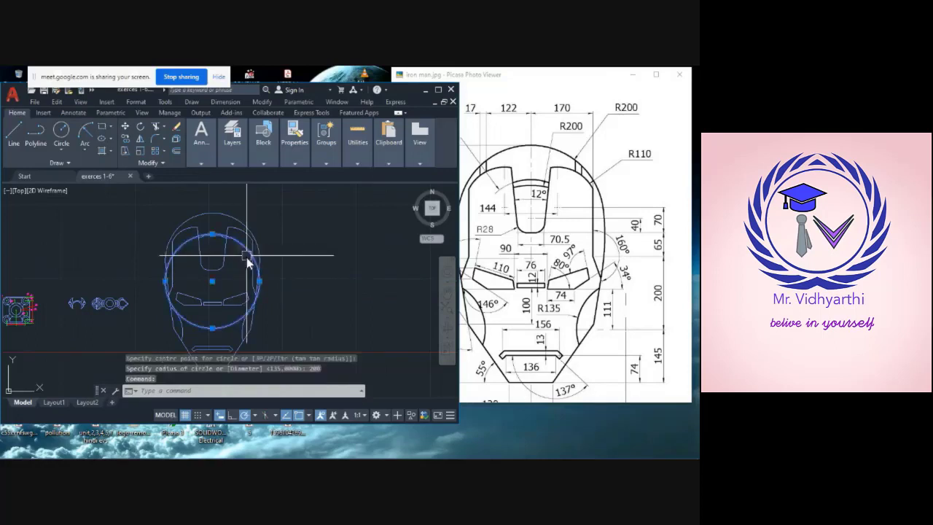
click(211, 282)
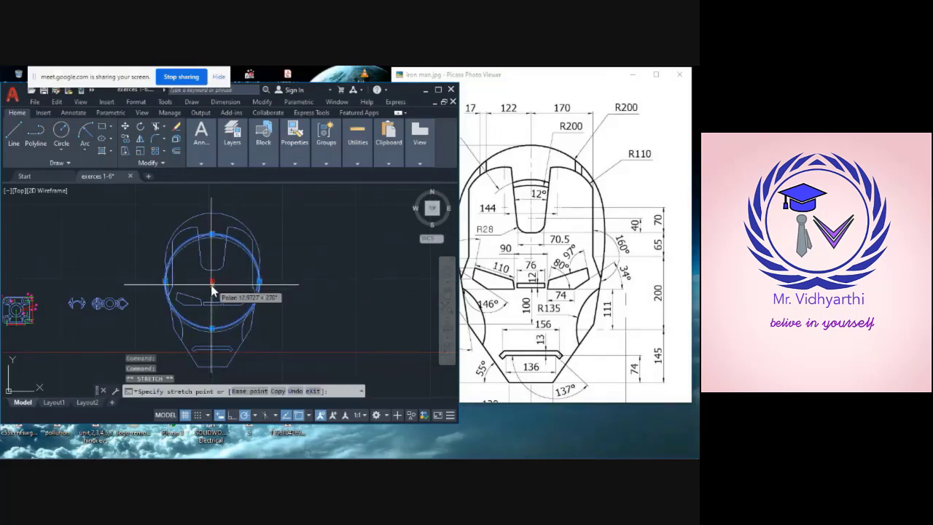
click(212, 287)
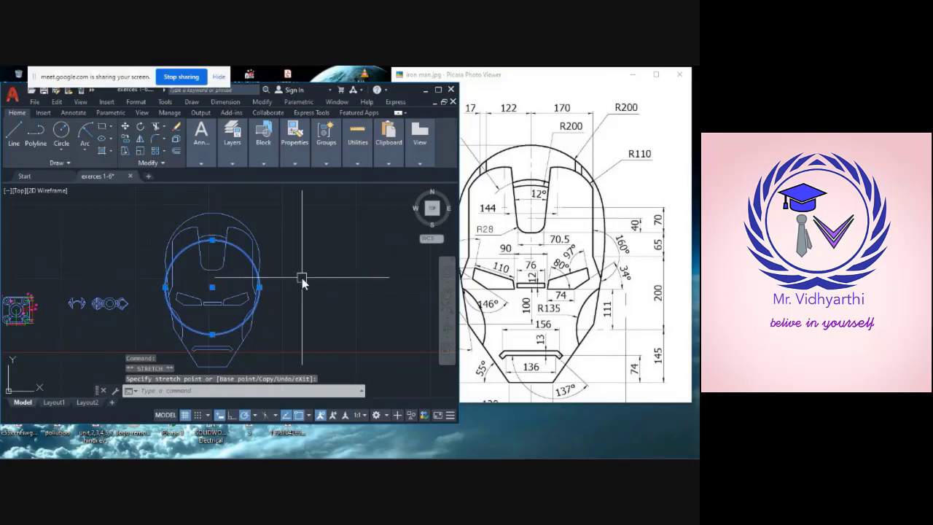
key(Escape)
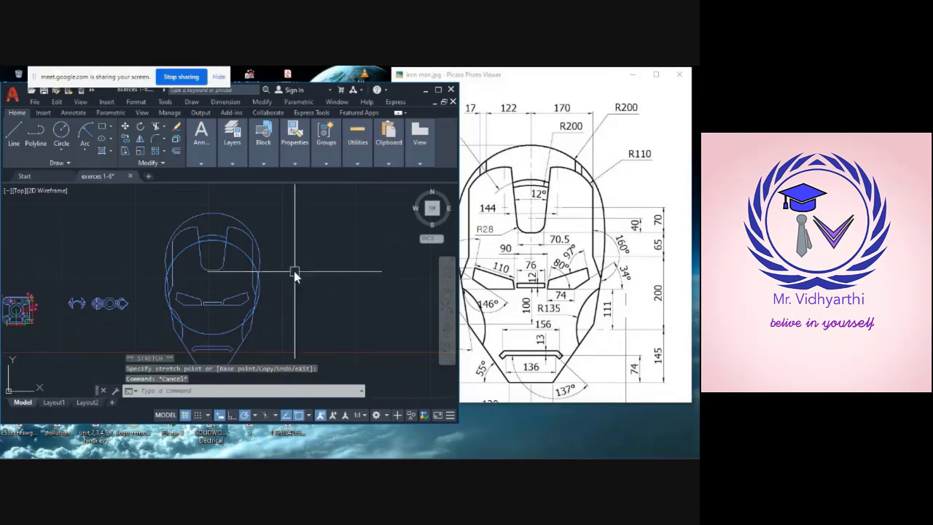
- Trim the radius 200 circle at the forehead notch's sides and erase its leftover part, keeping only the arc inside the notch
click(156, 128)
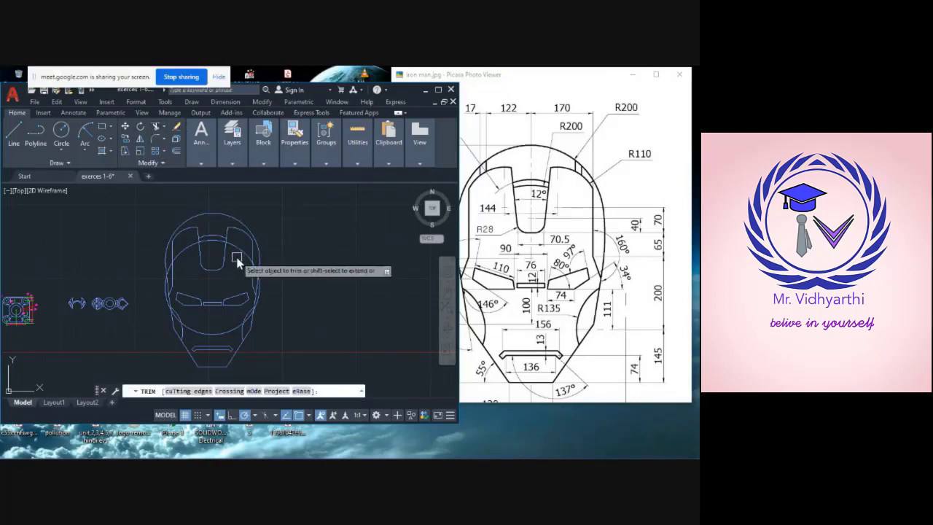
click(180, 258)
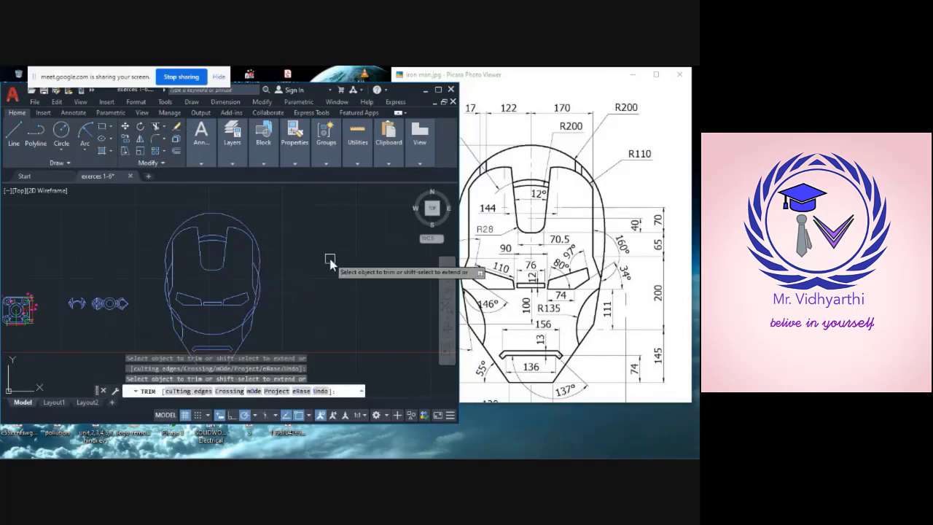
key(Escape)
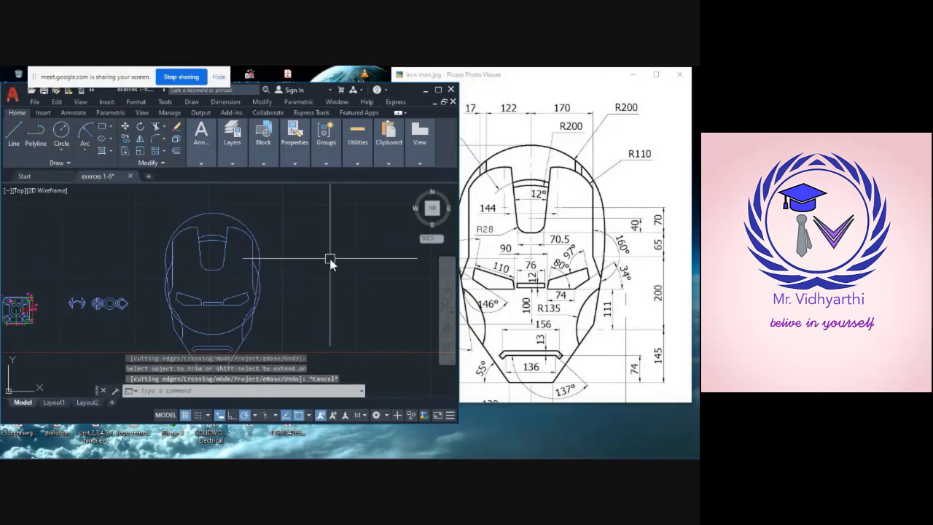
click(262, 296)
key(Delete)
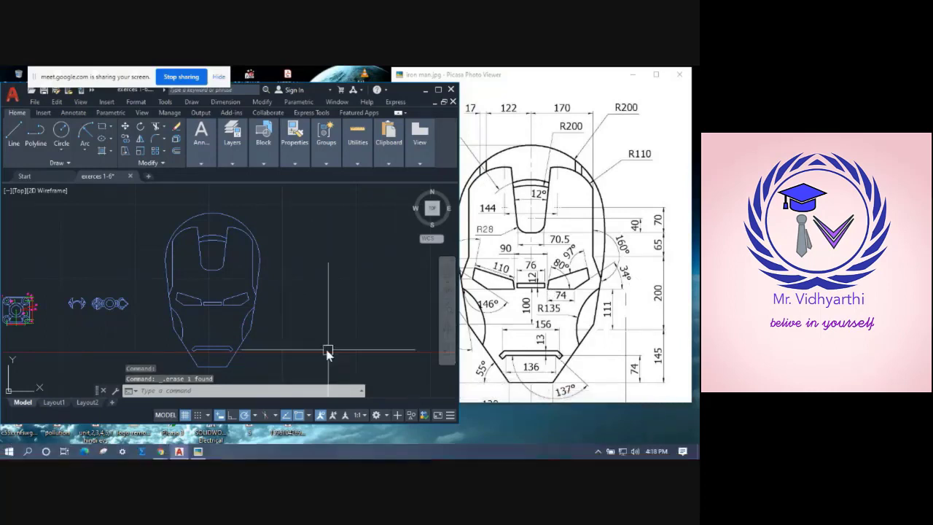
- Fill the helmet's face plate with a solid hatch in red 237,31,36, leaving the eyes, nose bar and mouth bar empty
scroll(289, 332, up, 2)
scroll(289, 330, down, 3)
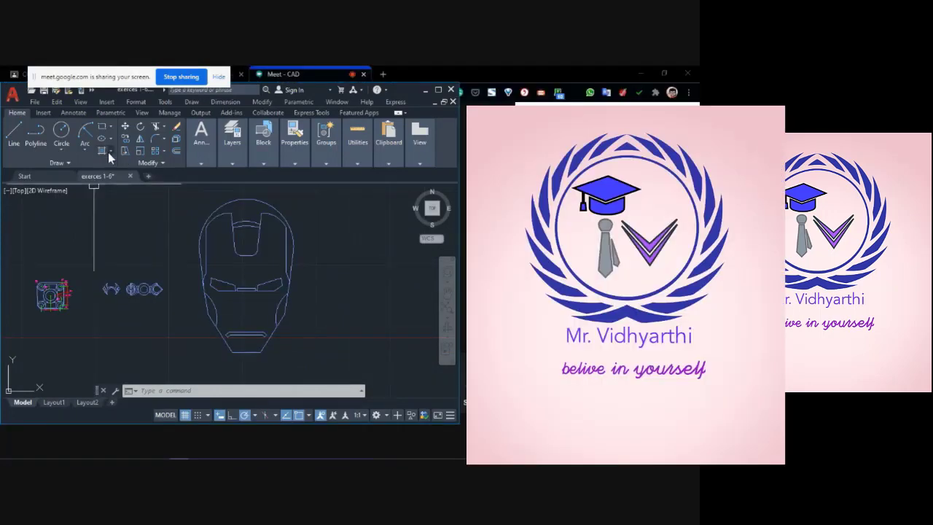
click(108, 151)
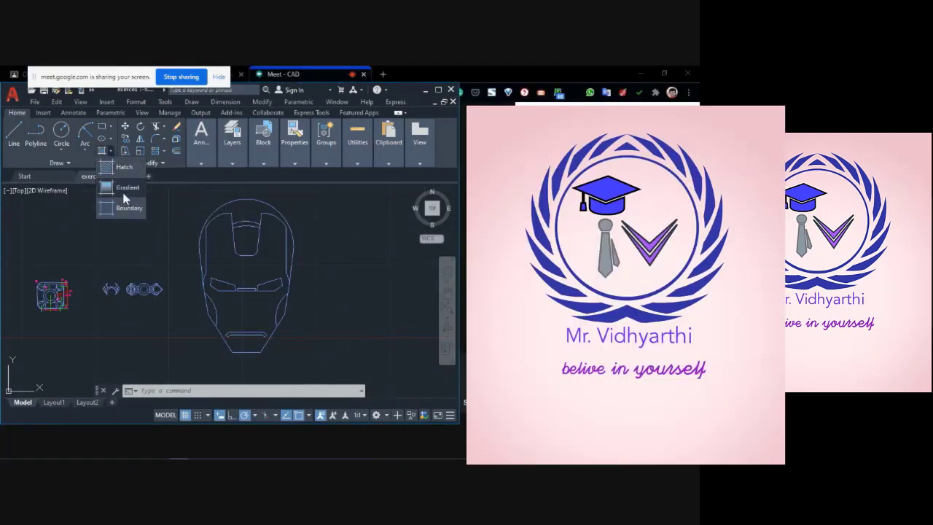
click(124, 189)
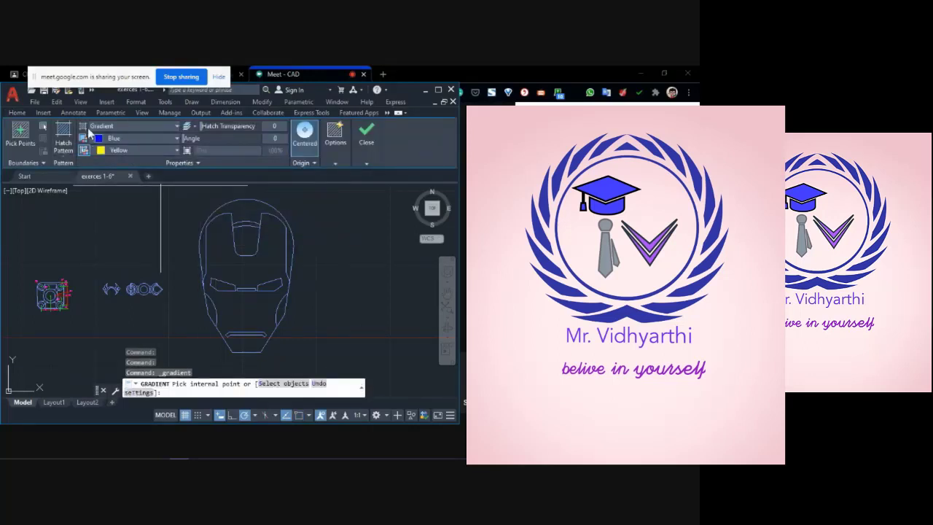
click(176, 124)
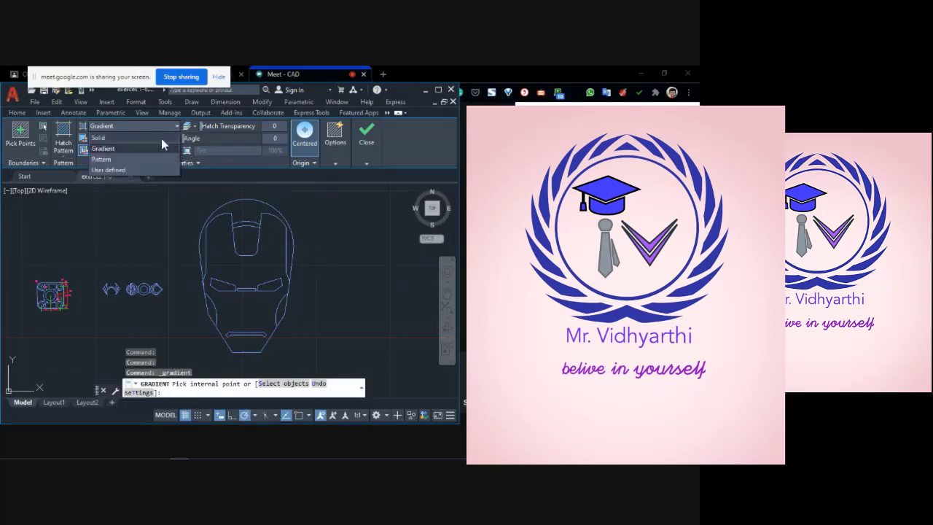
click(151, 138)
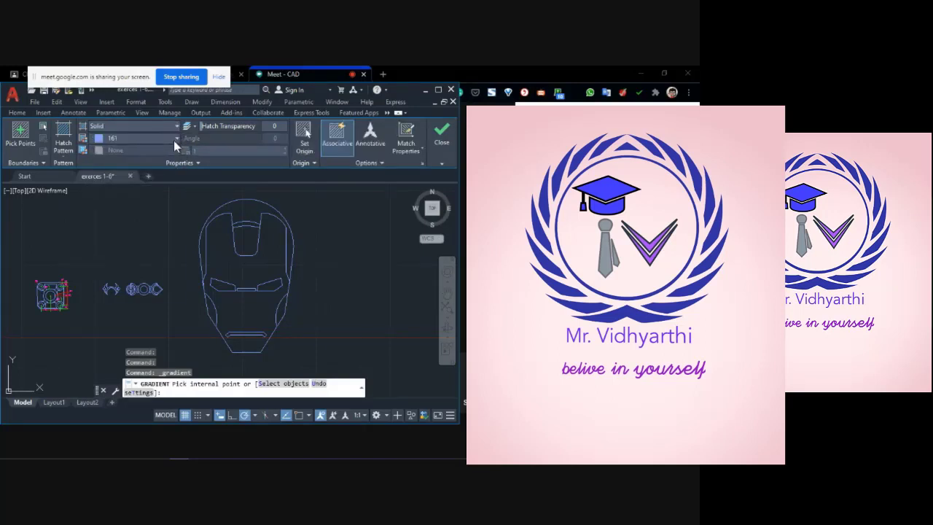
click(175, 139)
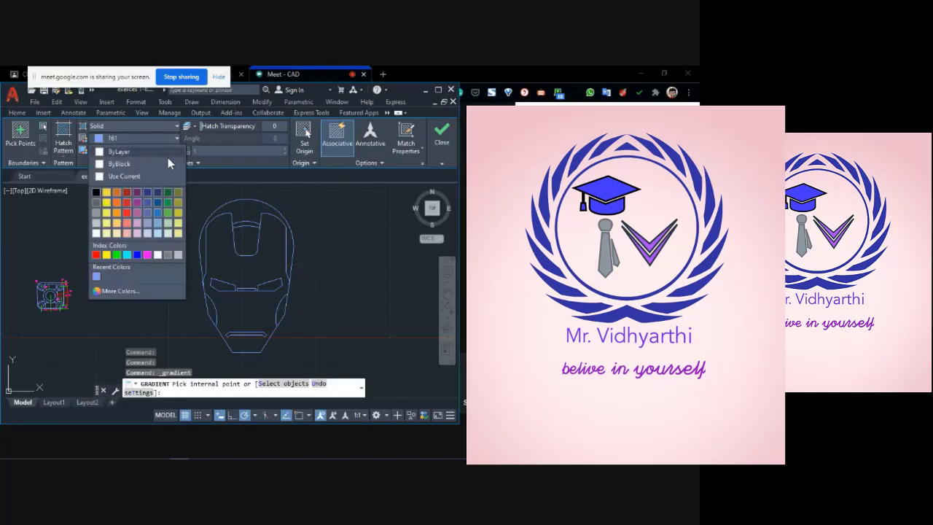
click(129, 214)
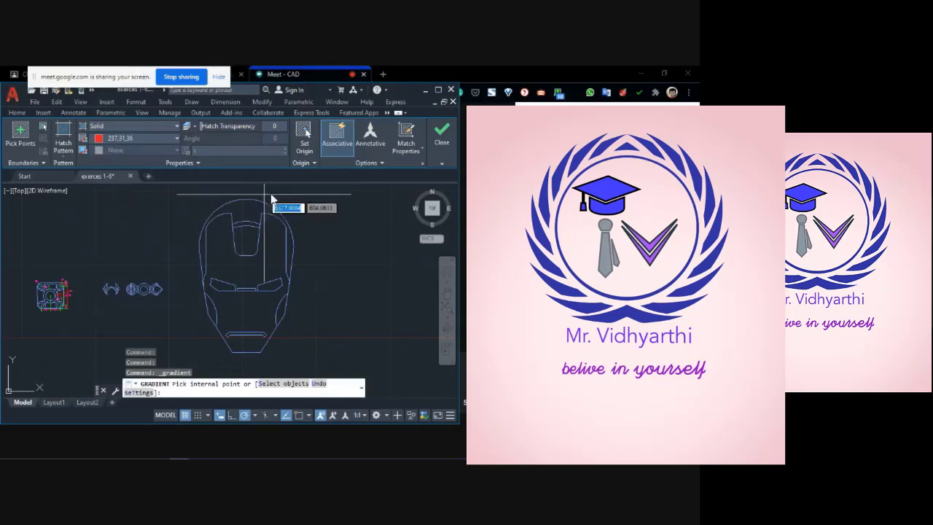
click(273, 259)
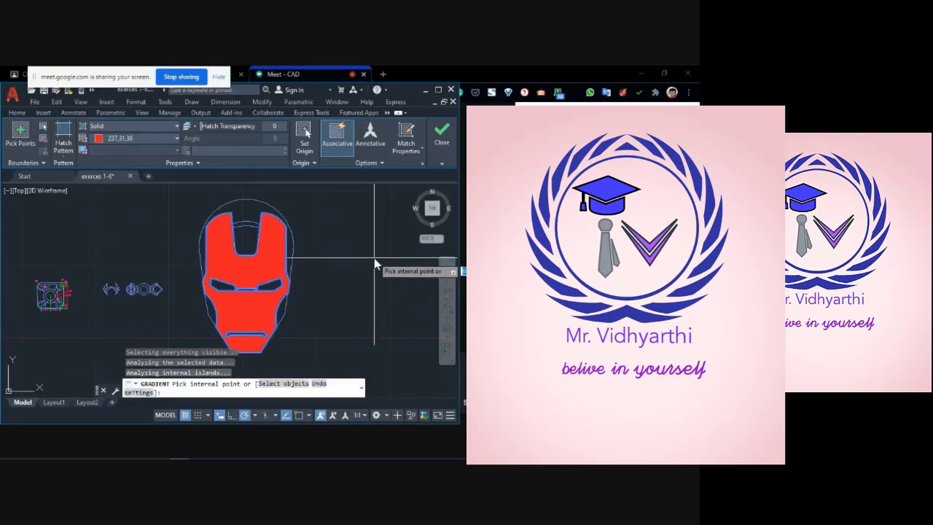
key(Escape)
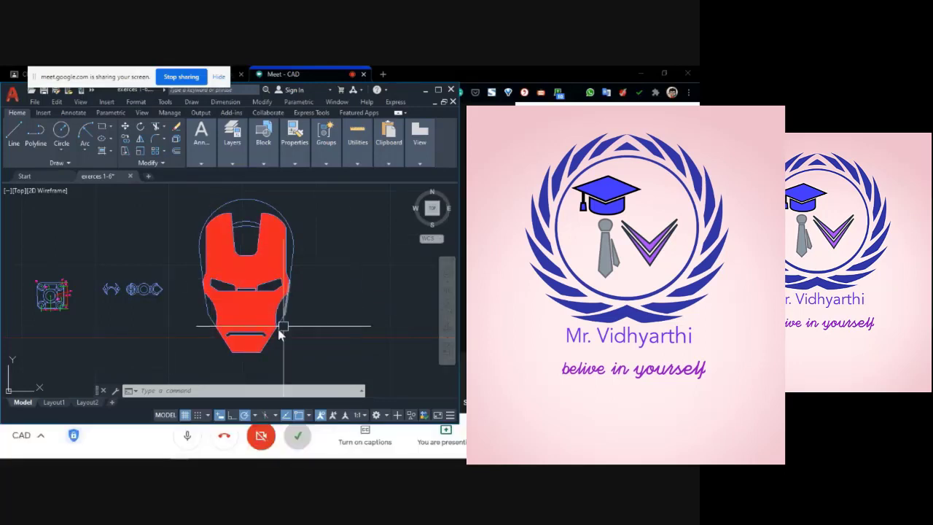
- Fill both curved cheek pieces beside the jaw with a solid hatch in yellow 254,204,102
click(102, 151)
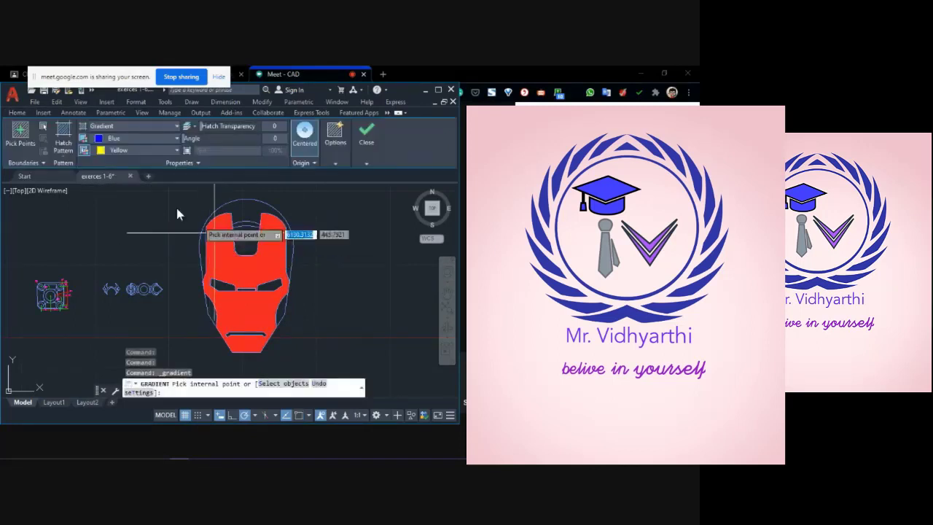
click(126, 127)
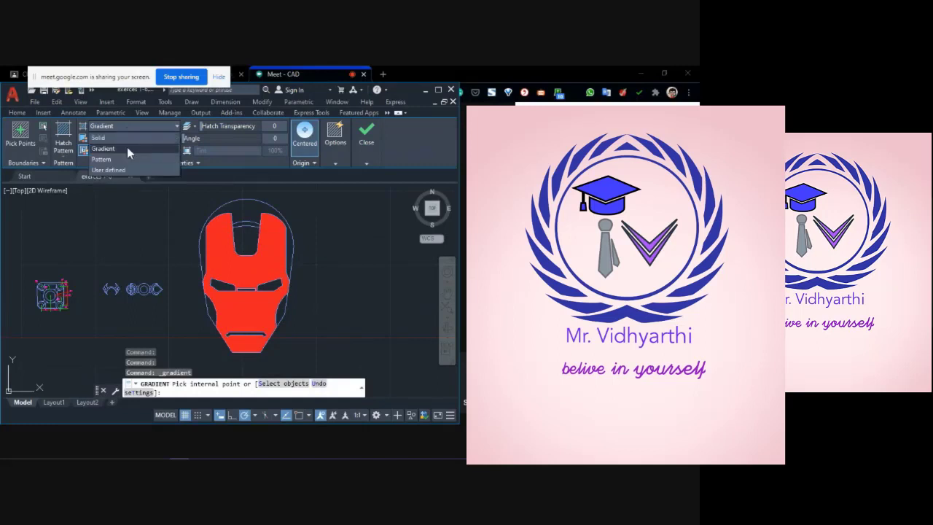
click(141, 138)
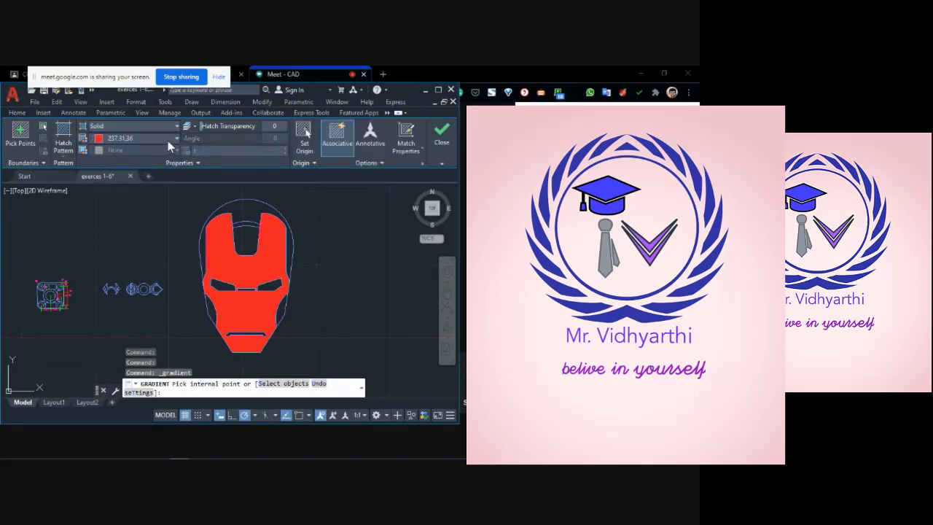
click(169, 141)
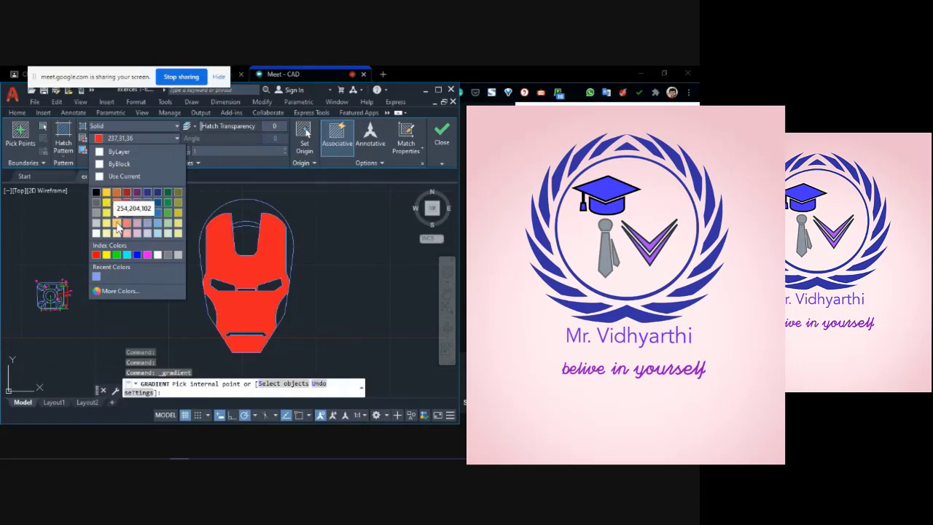
click(117, 224)
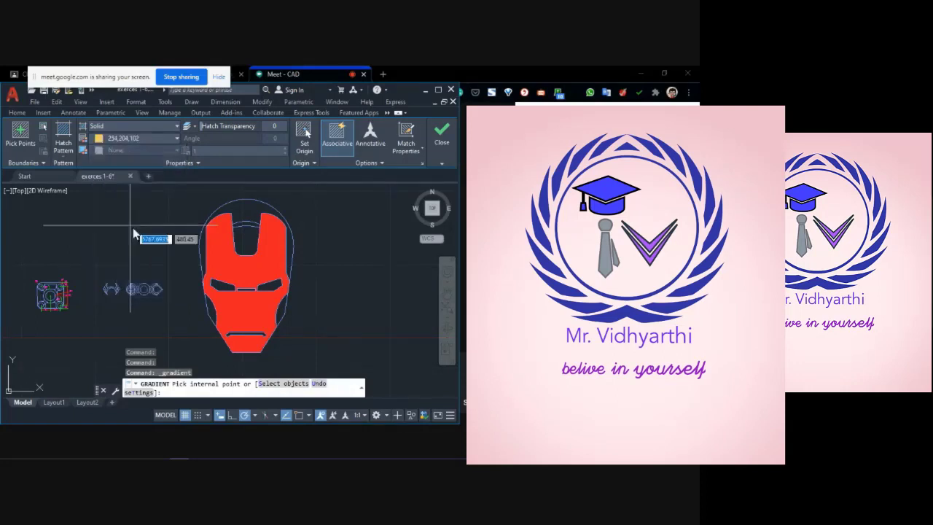
click(280, 317)
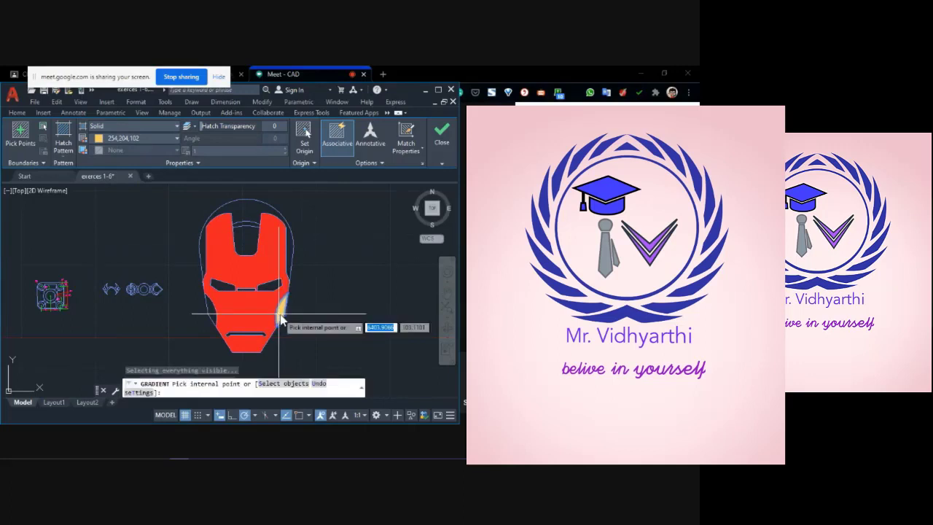
click(212, 313)
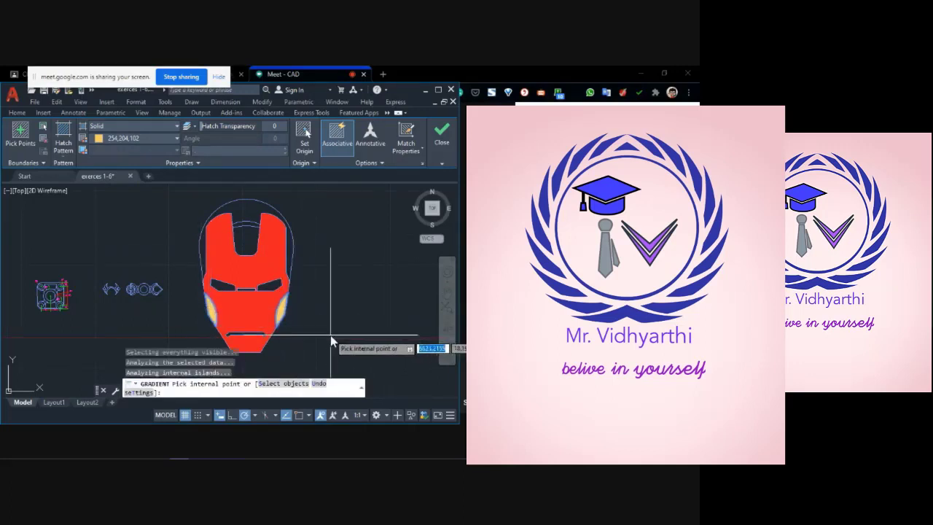
- Fill the outer helmet shell and the forehead notch below its arcs with the same solid yellow, and finish the hatch
click(248, 209)
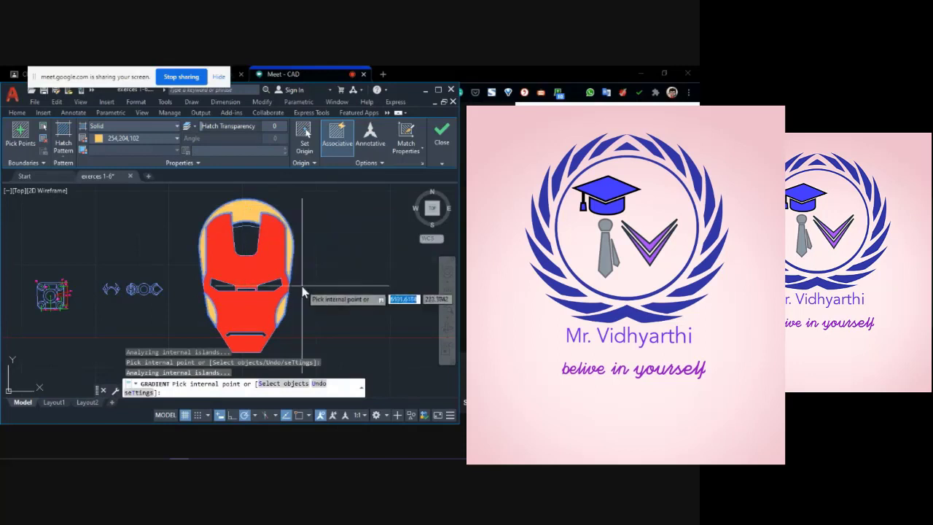
click(256, 216)
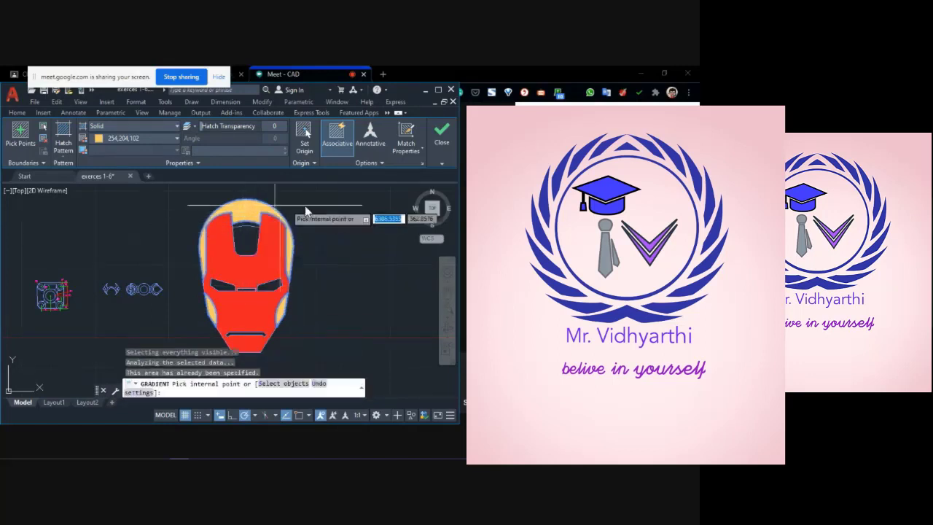
click(250, 250)
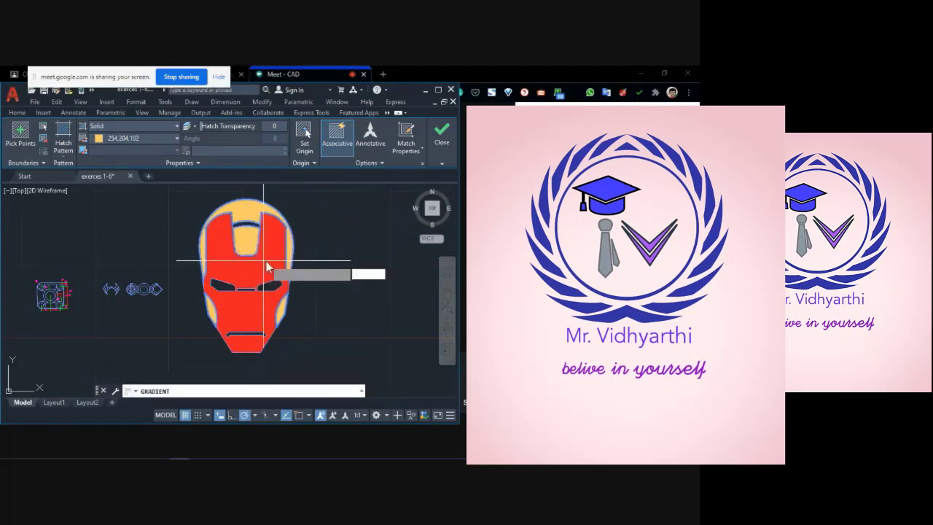
key(Return)
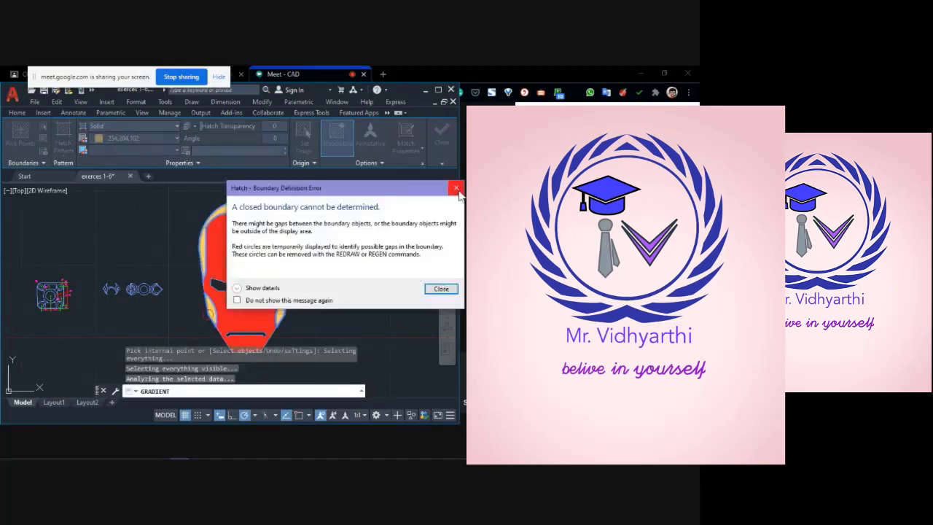
click(441, 289)
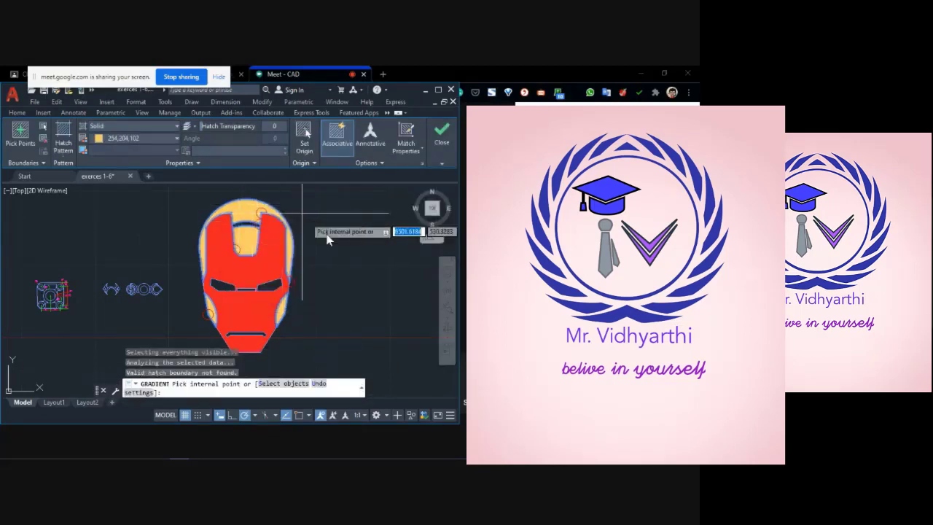
key(Escape)
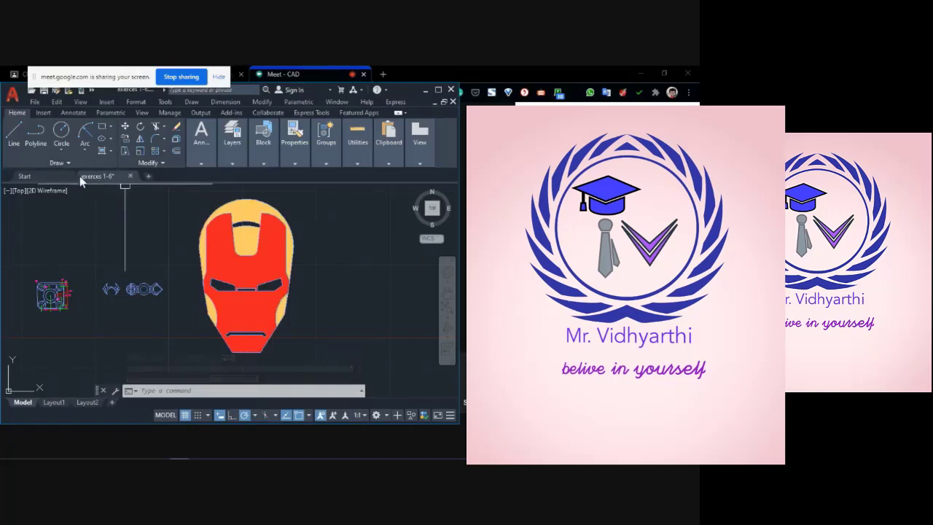
- Try a solid hatch in yellow-green 214,240,15 for the helmet's eyes, and cancel the hatch
click(107, 151)
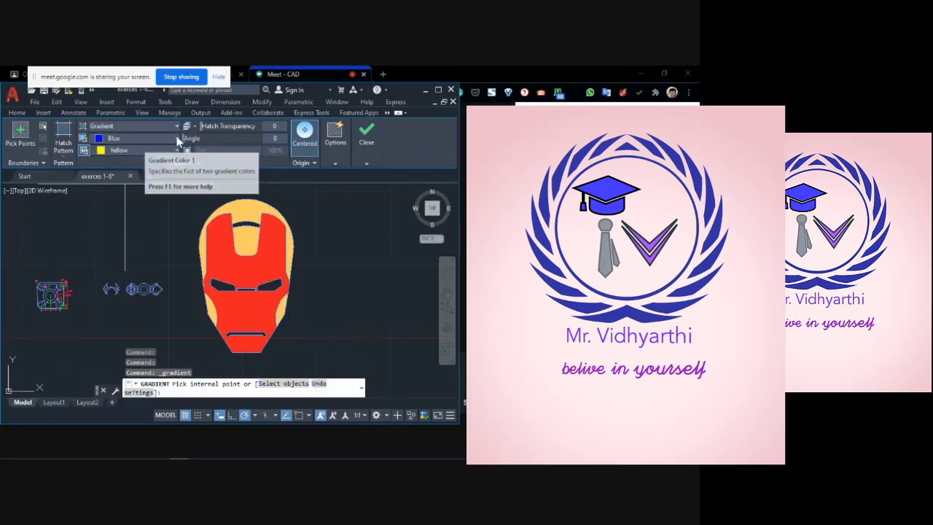
click(178, 125)
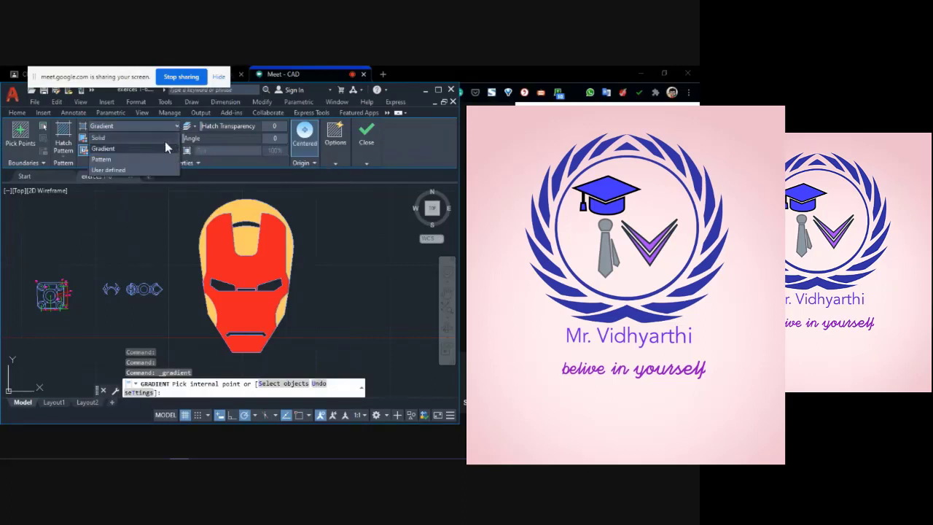
click(165, 139)
click(175, 138)
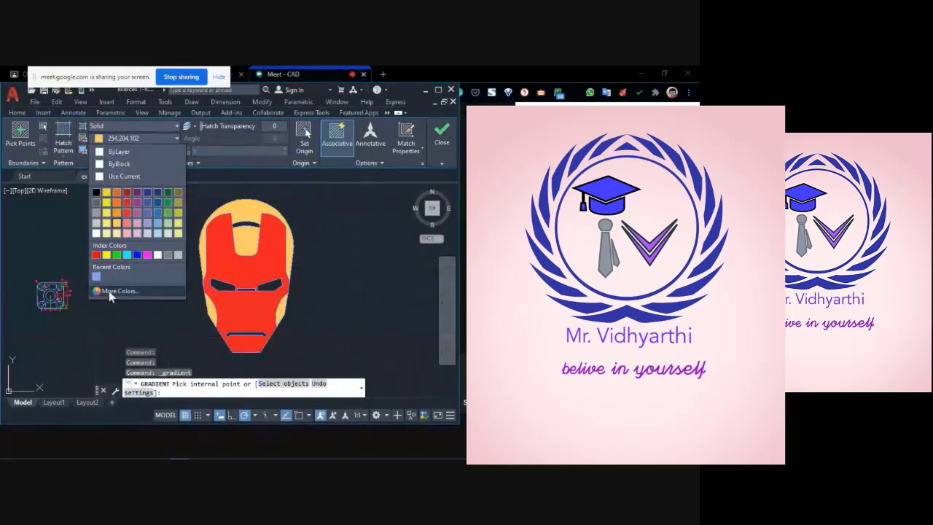
click(165, 293)
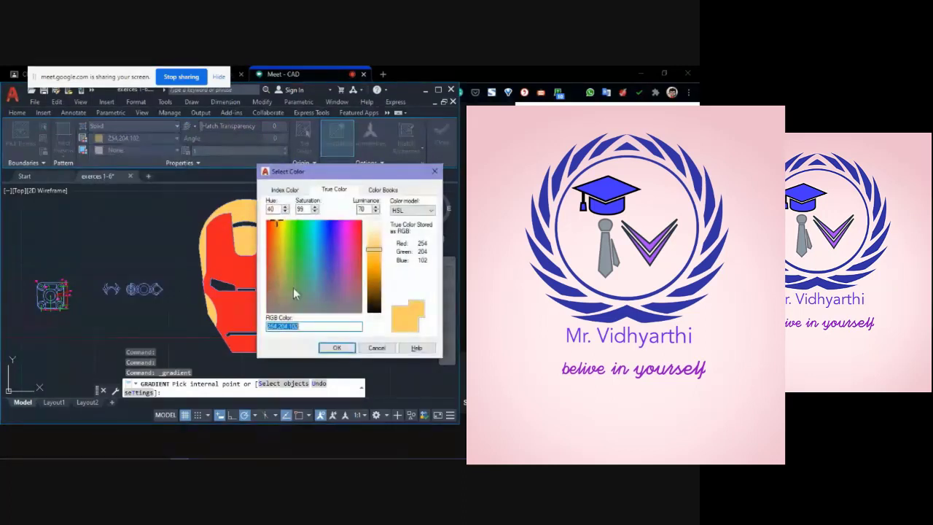
click(377, 275)
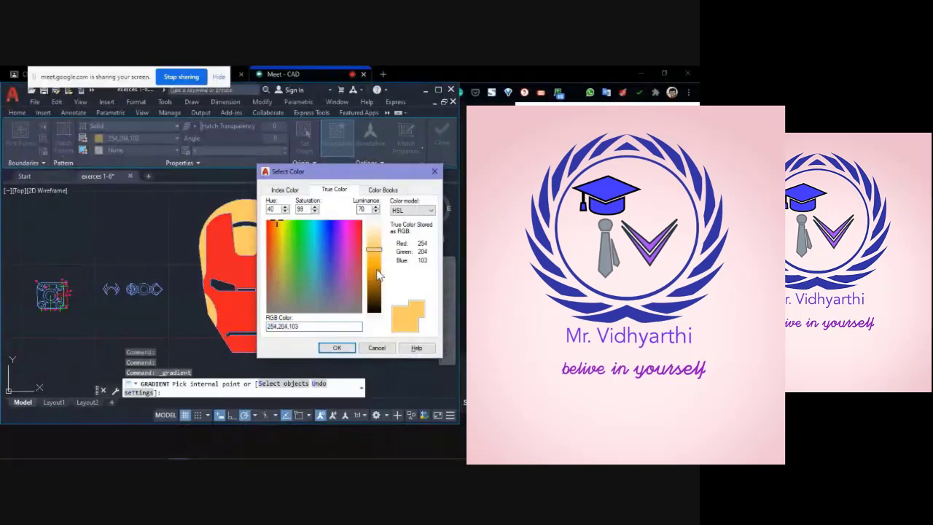
click(377, 283)
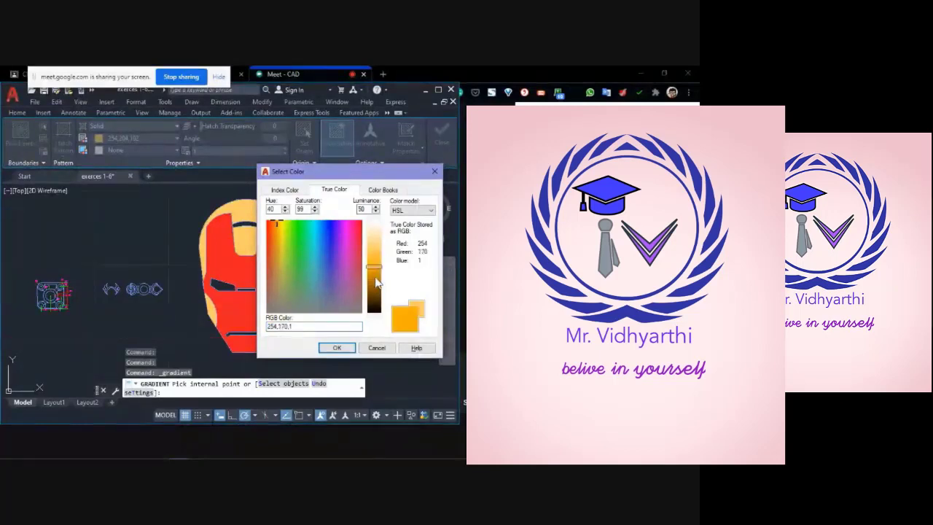
click(285, 247)
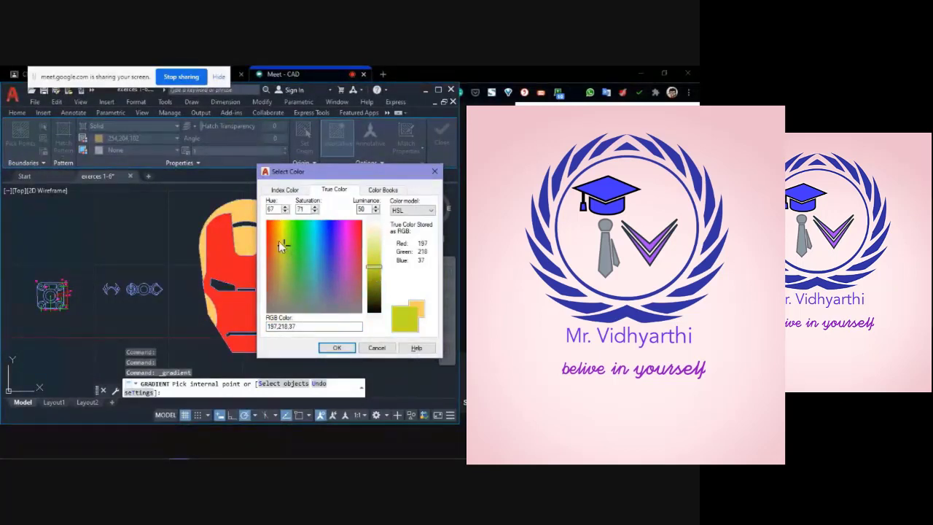
drag(279, 239, 284, 230)
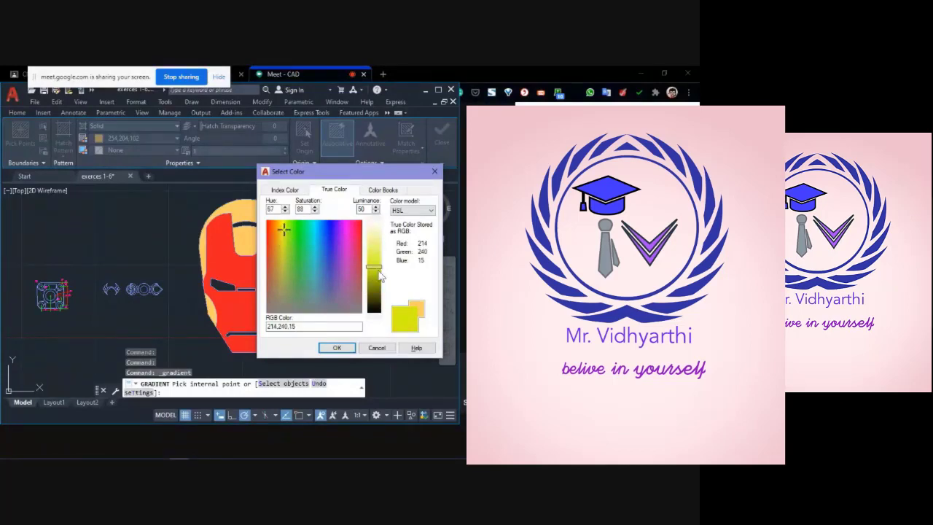
click(346, 347)
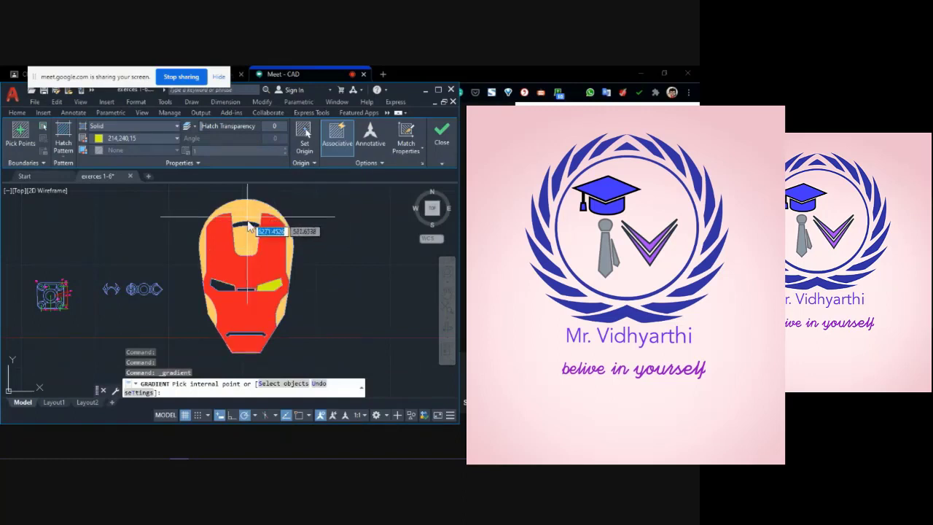
click(269, 288)
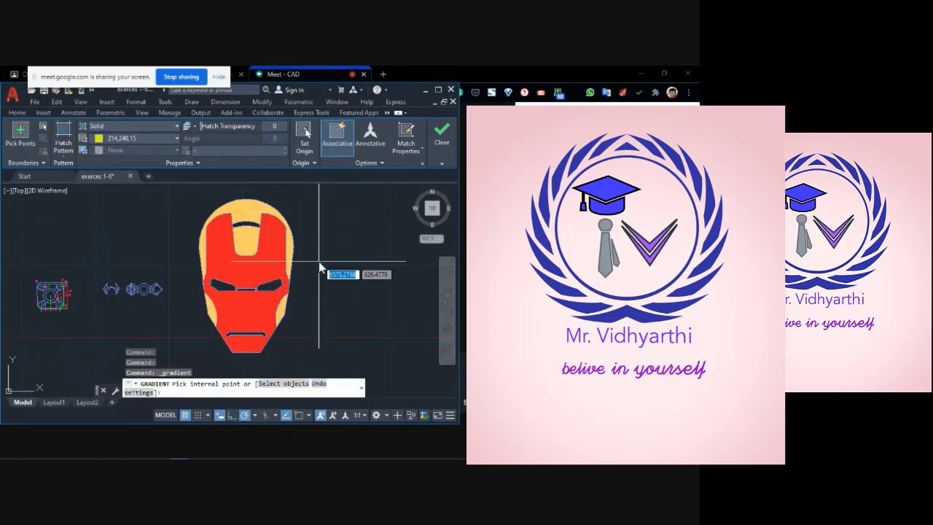
key(Escape)
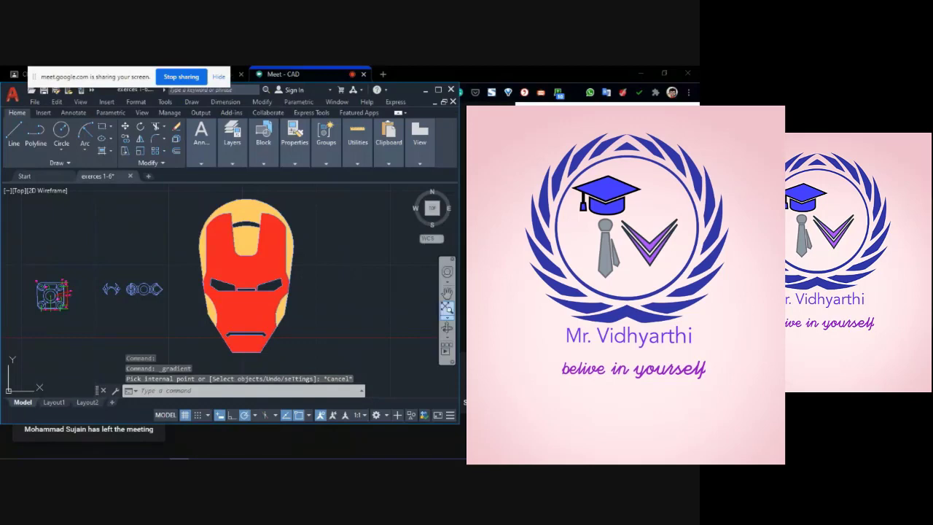
scroll(343, 306, down, 2)
scroll(344, 305, up, 2)
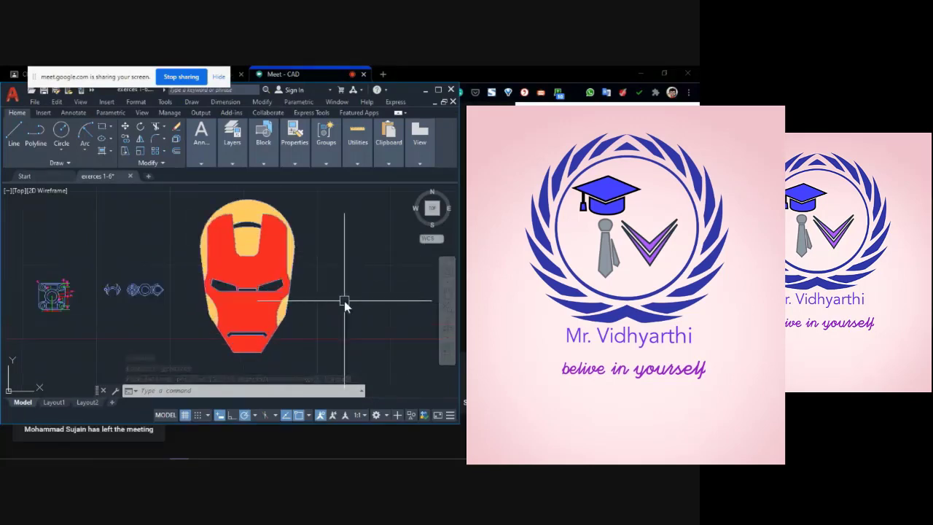
click(200, 452)
click(366, 298)
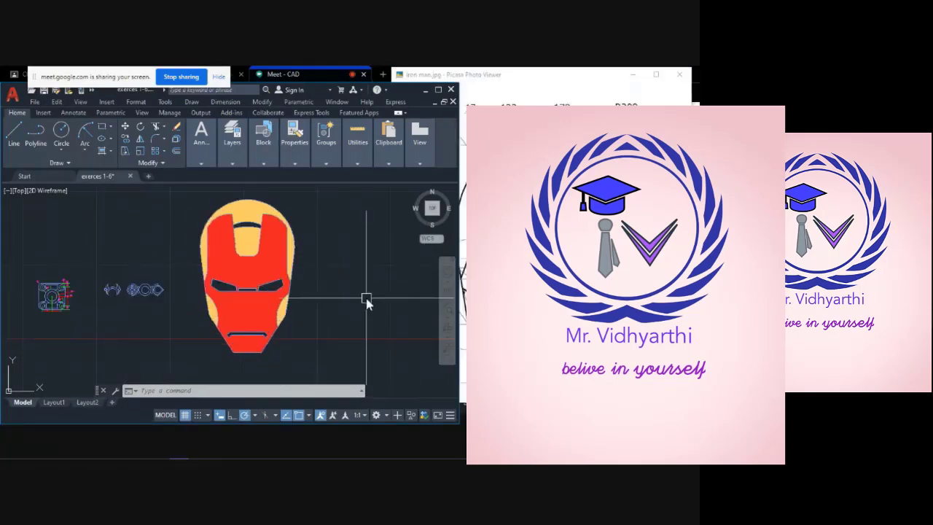